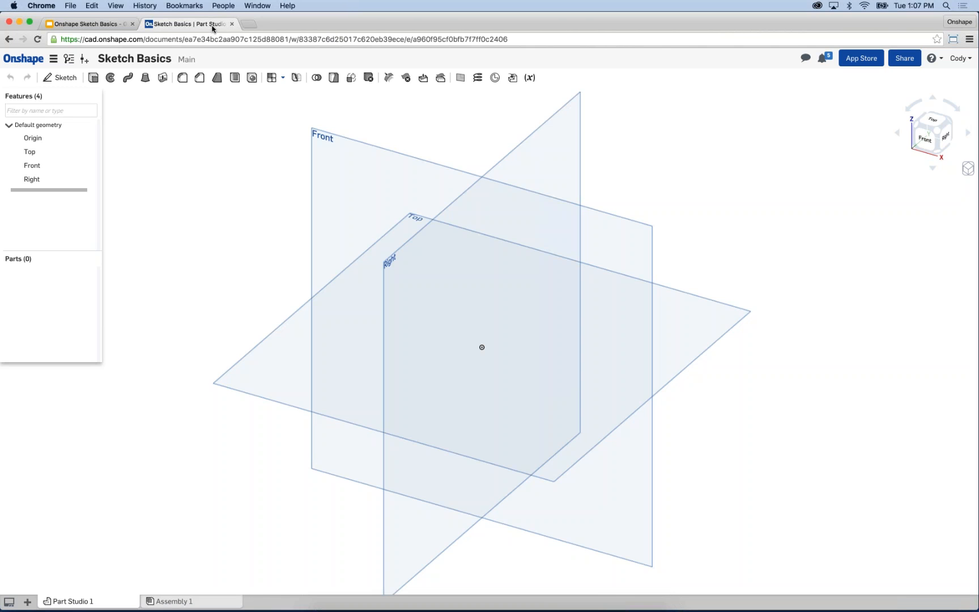
# Start a new sketch on the Front plane and orient the view normal to the sketch plane
pyautogui.click(339, 170)
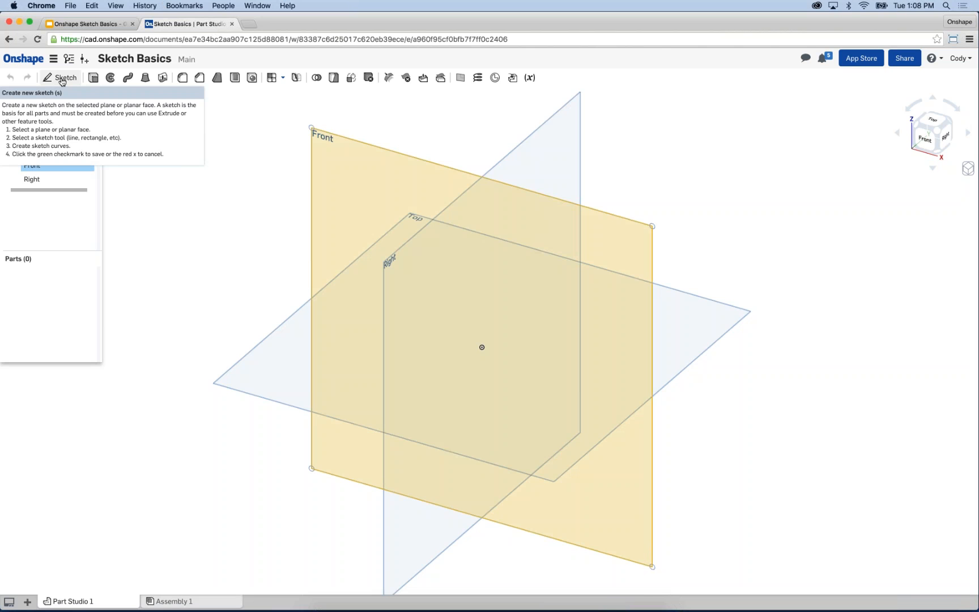
pyautogui.hotkey('shift', 's')
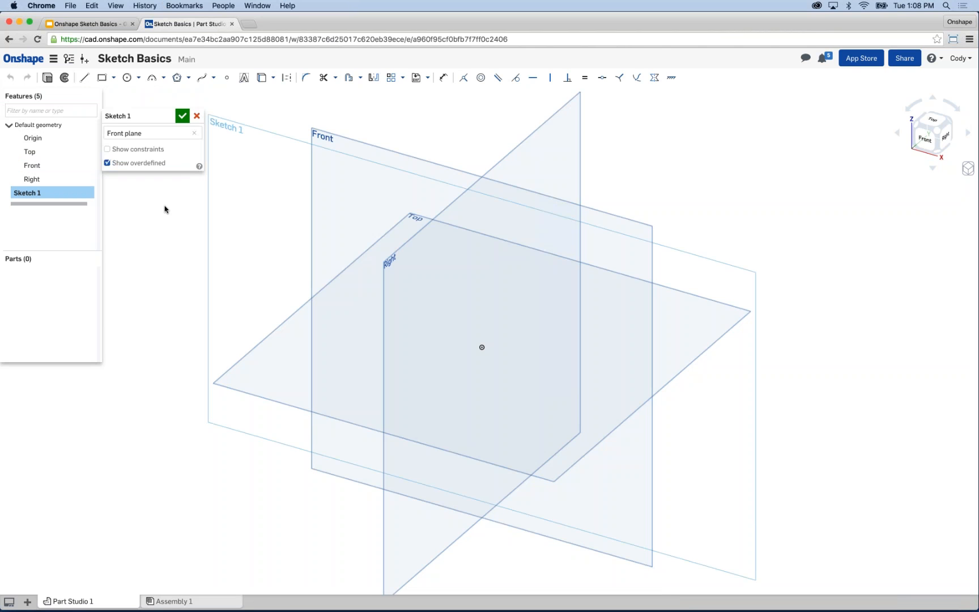
pyautogui.moveTo(147, 113); pyautogui.dragTo(148, 106)
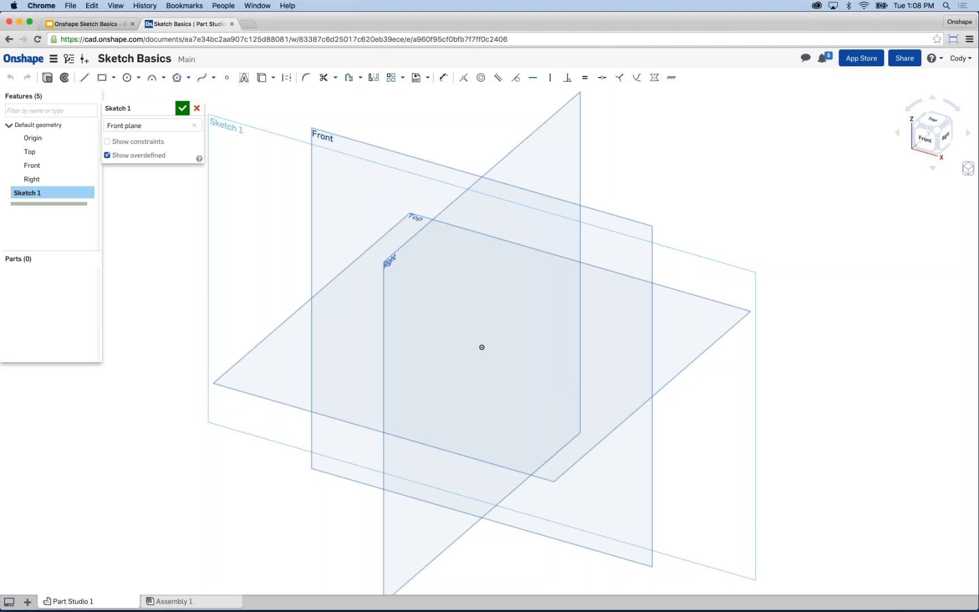
pyautogui.rightClick(152, 192)
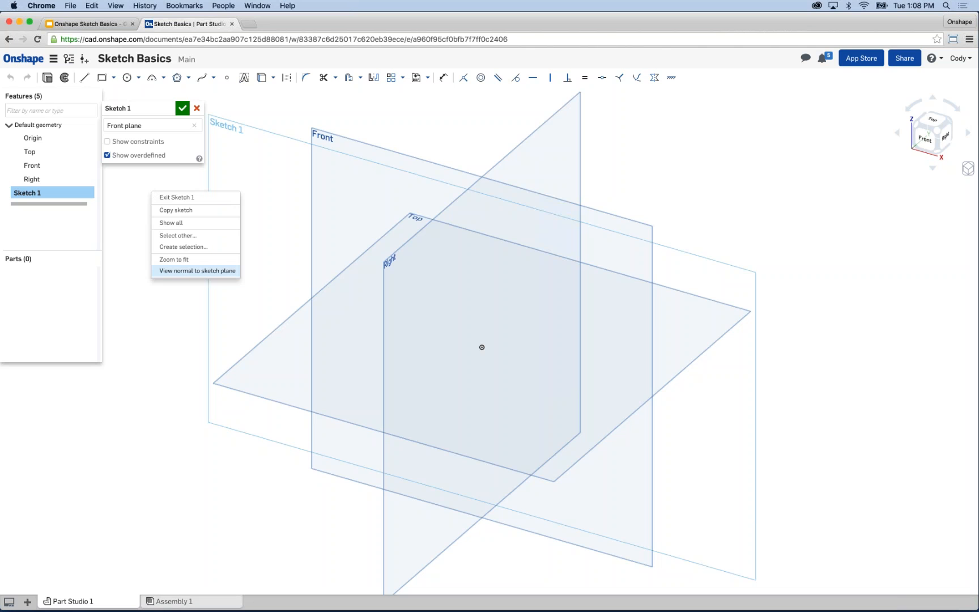
pyautogui.click(186, 271)
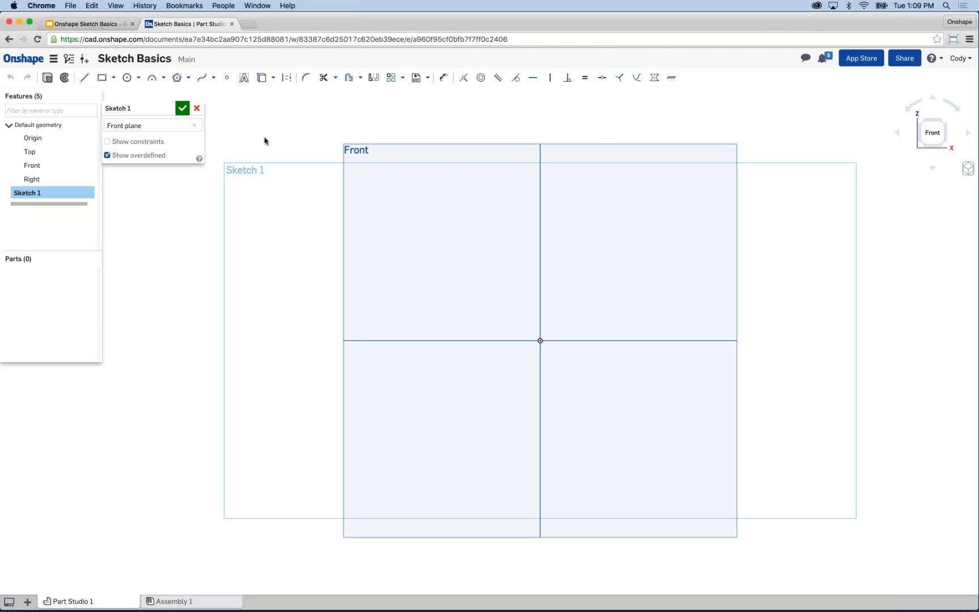
# Sketch a single, slightly rising line about 4.89 in long above the origin, crossing the Front plane's left edge
pyautogui.moveTo(264, 140); pyautogui.dragTo(249, 133, button='middle')
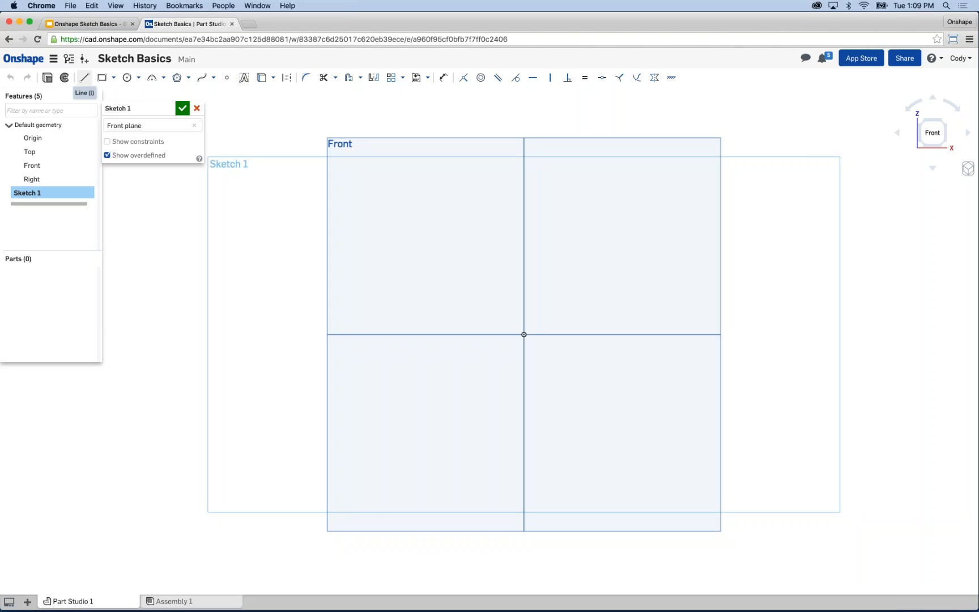
pyautogui.click(85, 78)
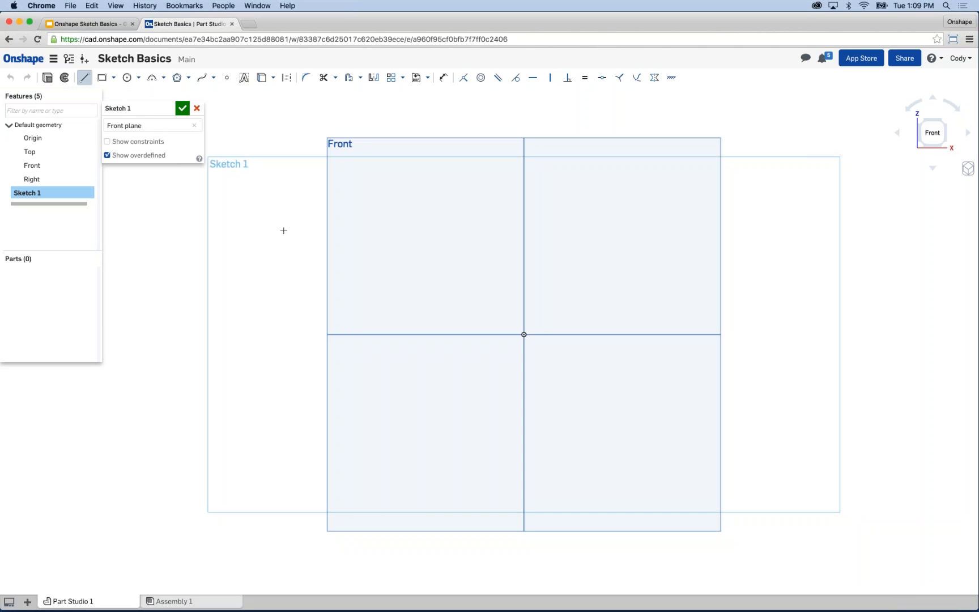
pyautogui.click(268, 253)
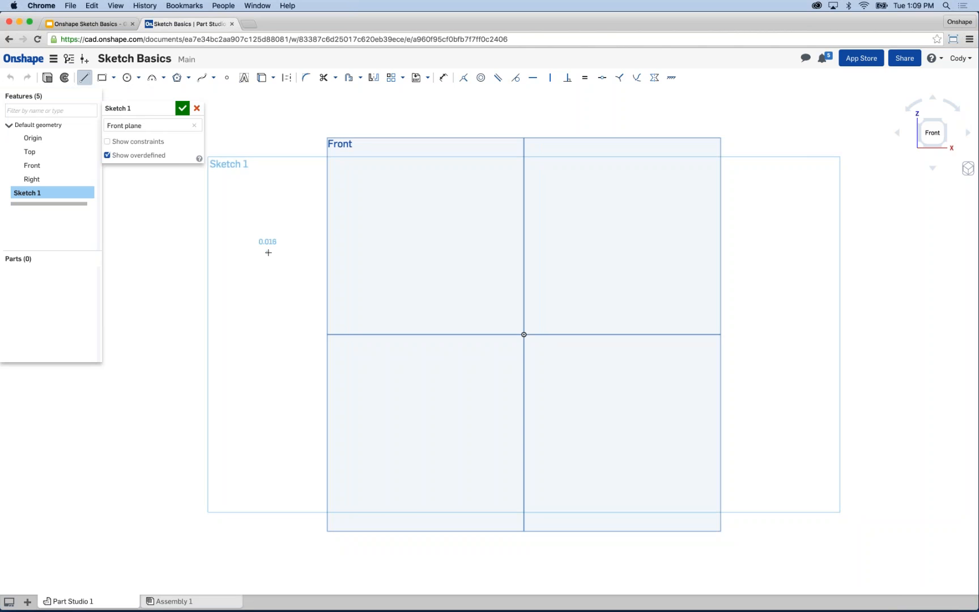
pyautogui.click(585, 212)
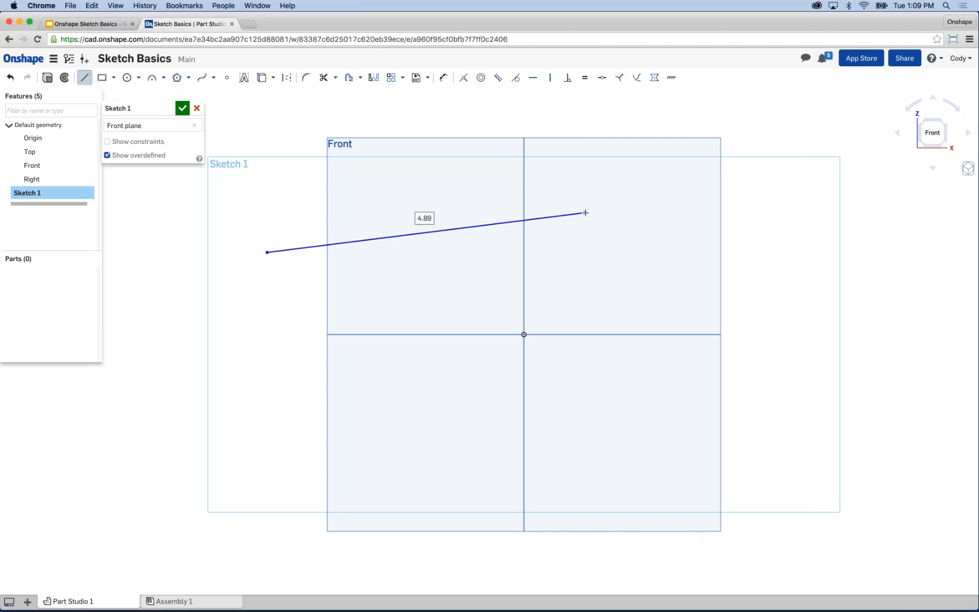
pyautogui.click(585, 213)
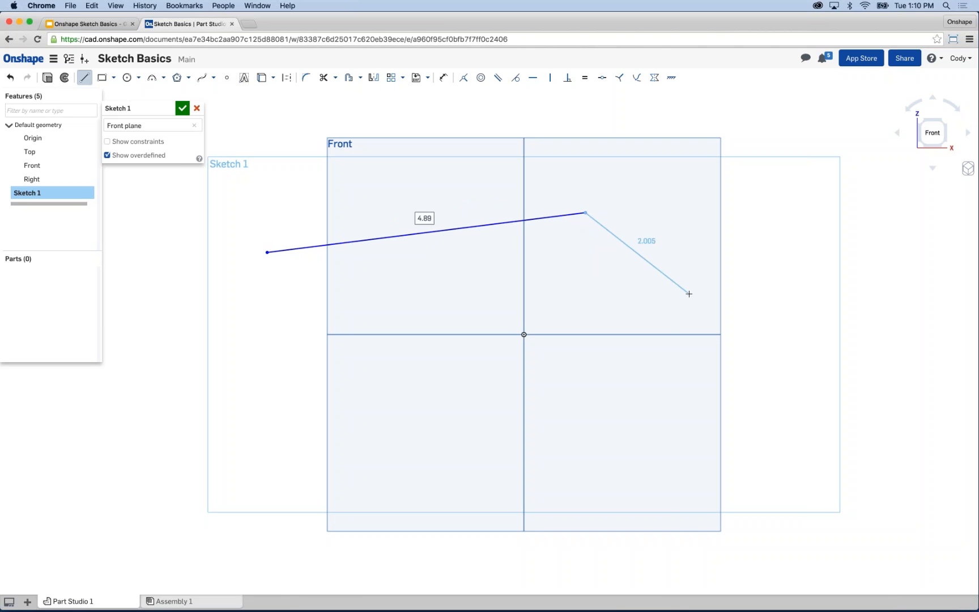
pyautogui.press('Escape')
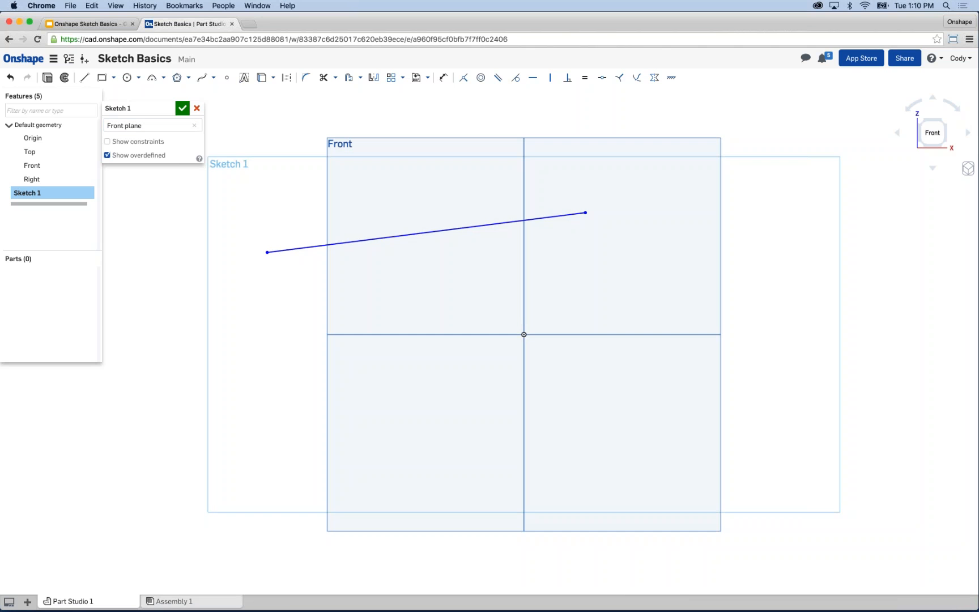
# Sketch a second line about 4.97 in long just below and roughly parallel to the first one
pyautogui.click(85, 78)
pyautogui.click(264, 314)
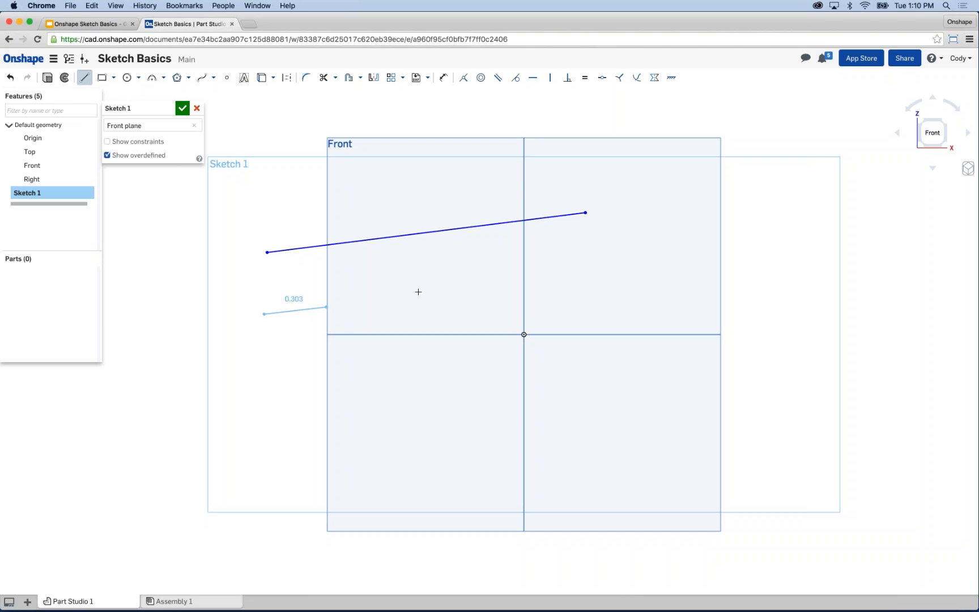
pyautogui.click(587, 273)
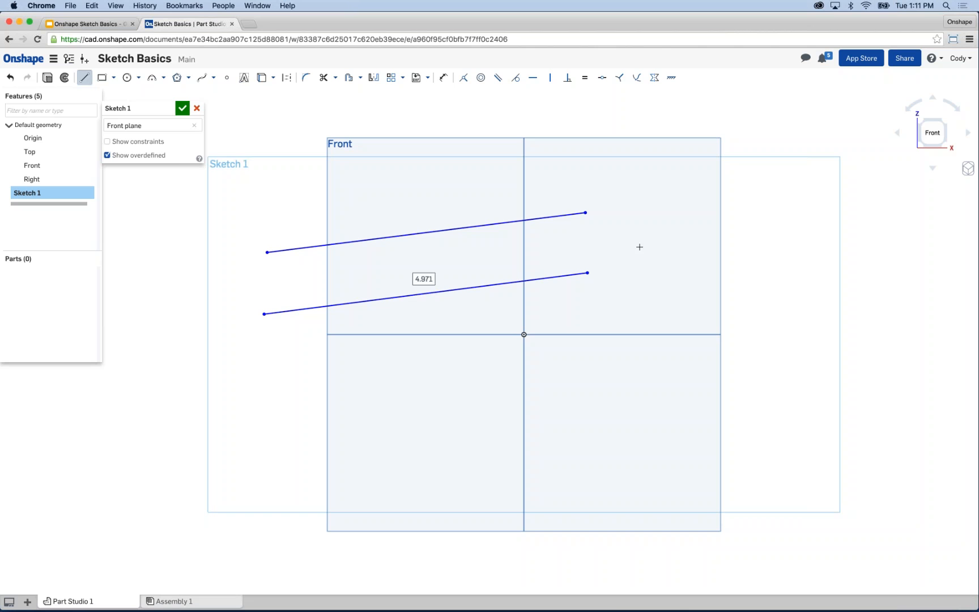
pyautogui.press('Escape')
# Delete the lower sketch line and undo the deletion
pyautogui.click(404, 295)
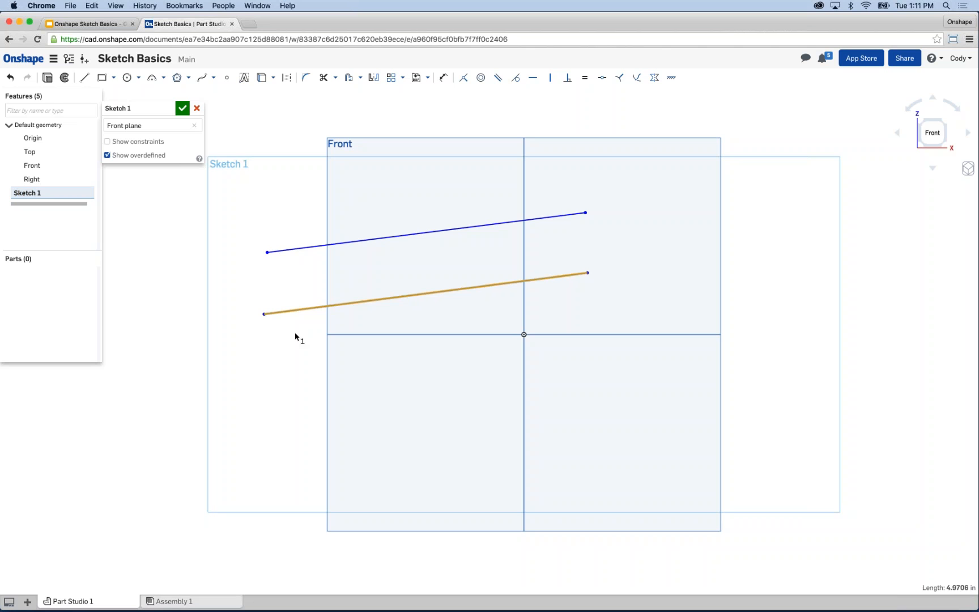
pyautogui.press('Delete')
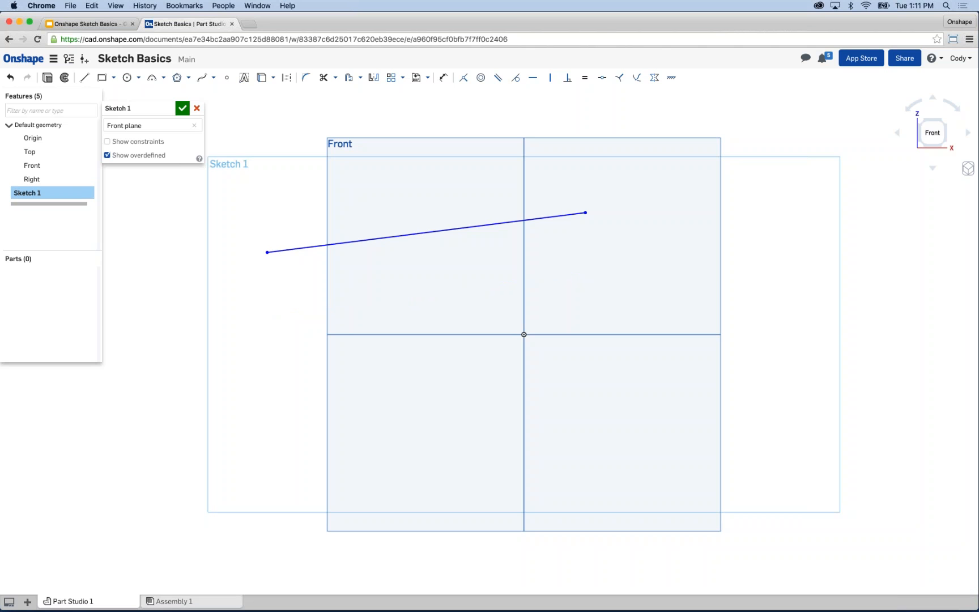
pyautogui.hotkey('ctrl', 'z')
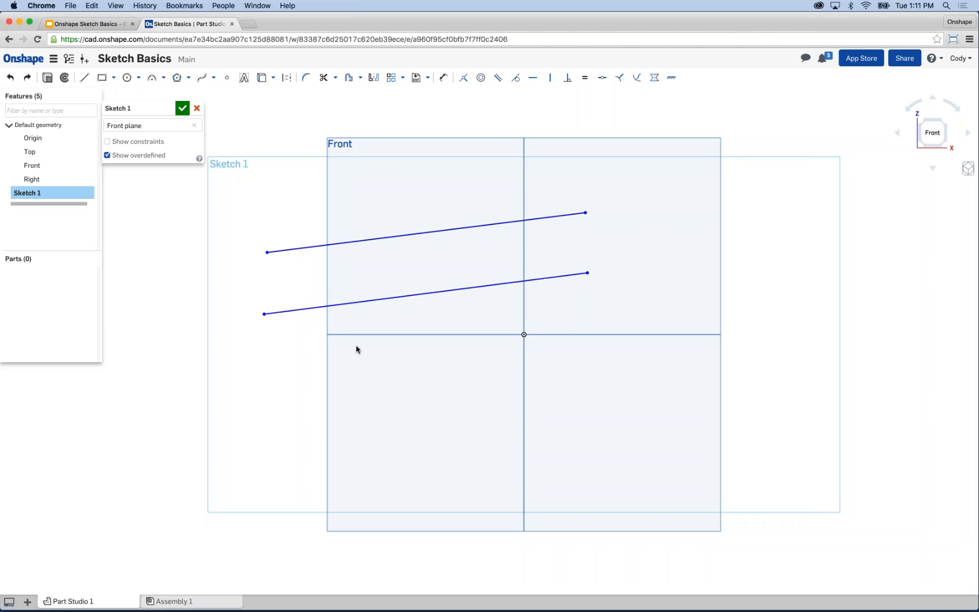
# Select both sketch lines together and delete them
pyautogui.scroll(-1, 328, 433)
pyautogui.moveTo(299, 419); pyautogui.dragTo(309, 415, button='middle')
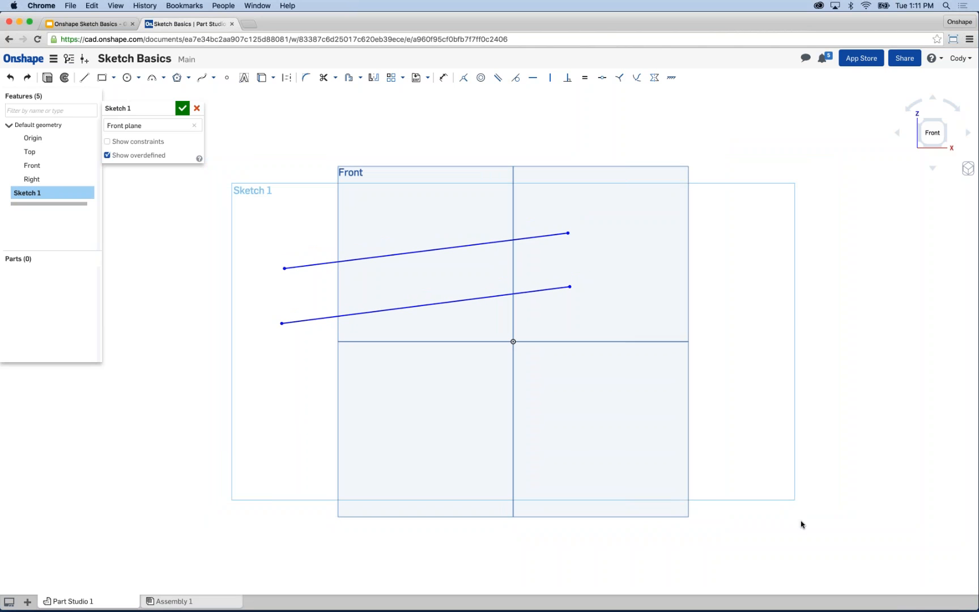
pyautogui.moveTo(786, 539)
pyautogui.mouseDown()
pyautogui.moveTo(360, 219)
pyautogui.moveTo(318, 174)
pyautogui.moveTo(223, 125)
pyautogui.moveTo(231, 125)
pyautogui.mouseUp()
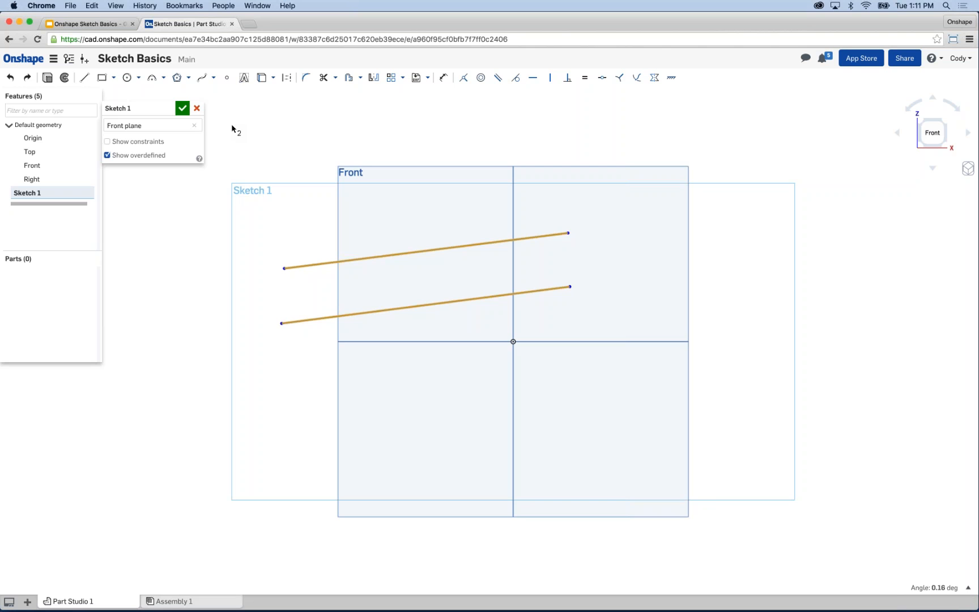
pyautogui.press('Delete')
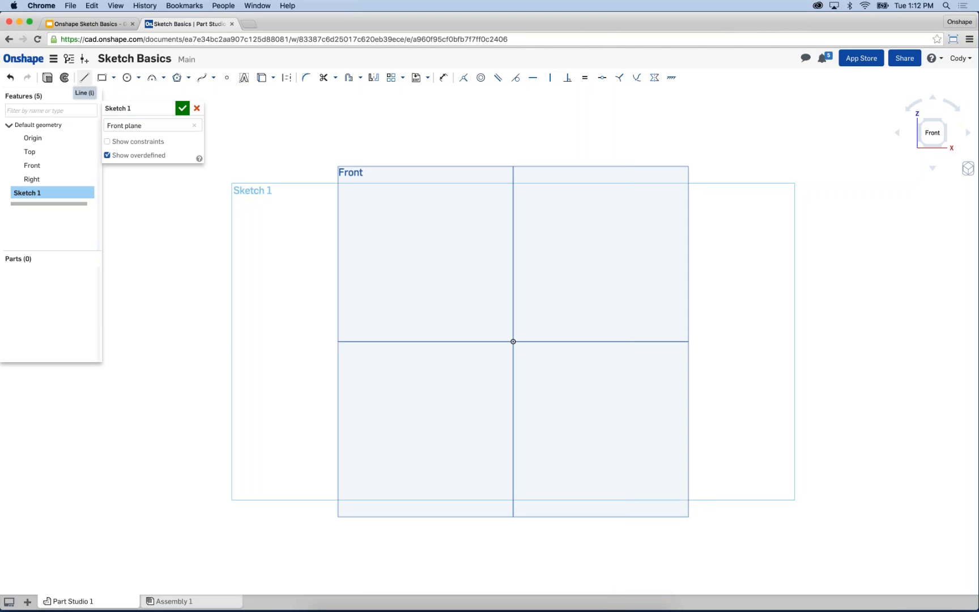
# Draw a corner rectangle about 3.62 in wide and 3.26 in high, extending up and right from the origin
pyautogui.click(113, 79)
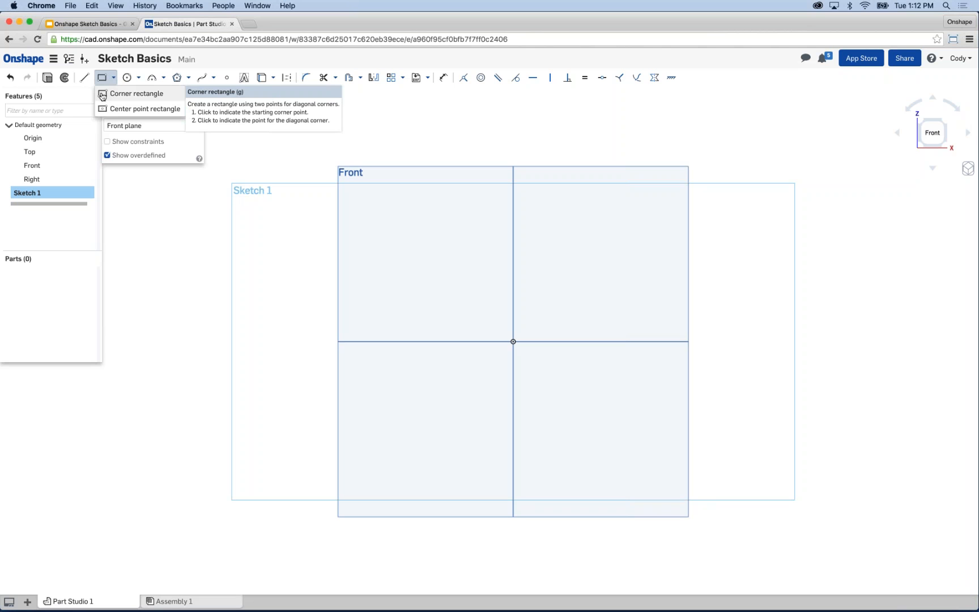
pyautogui.click(102, 95)
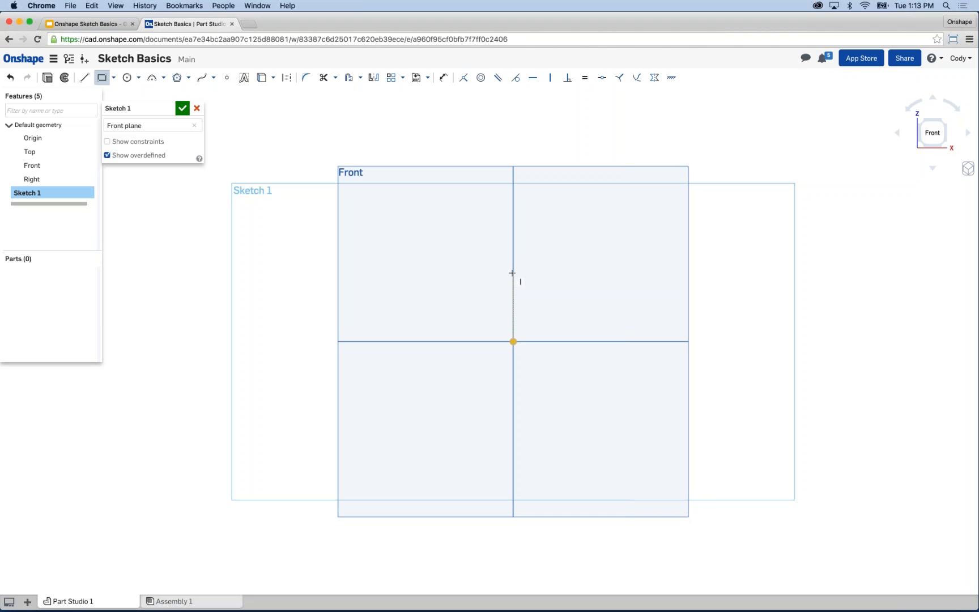
pyautogui.click(513, 341)
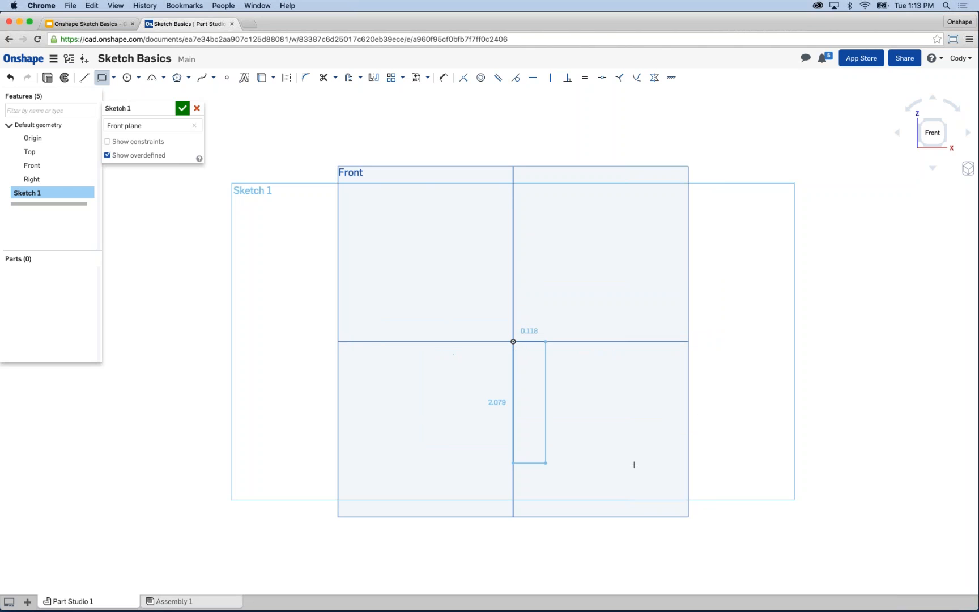
pyautogui.click(724, 151)
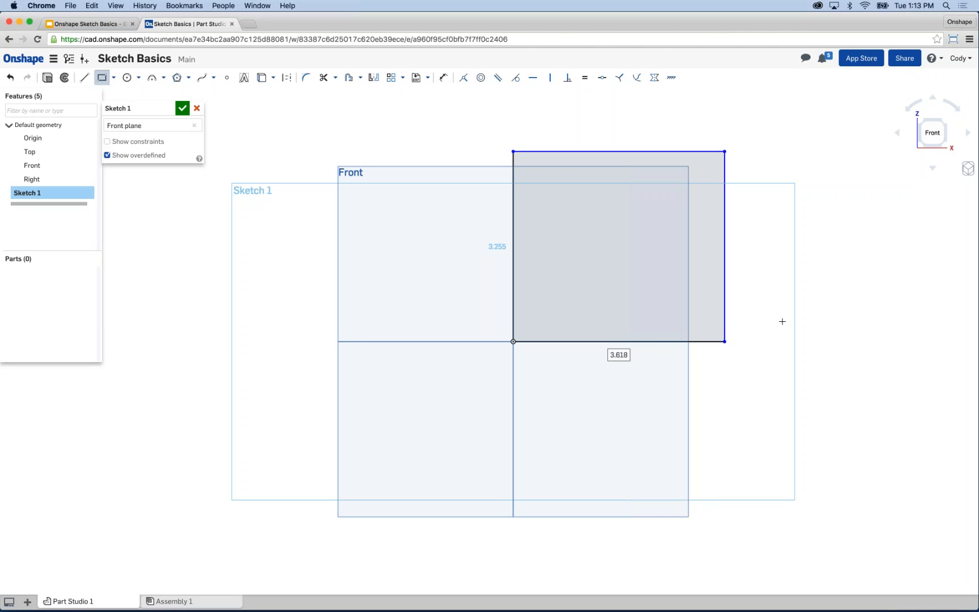
pyautogui.press('Escape')
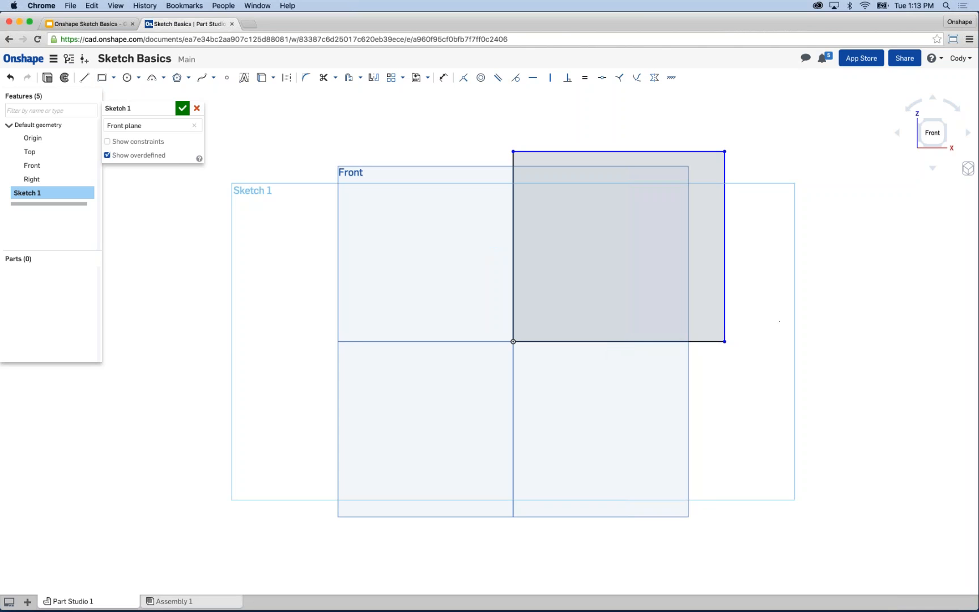
# Select the whole corner rectangle and delete it from the sketch
pyautogui.scroll(-1, 680, 382)
pyautogui.moveTo(779, 386); pyautogui.dragTo(730, 386, button='middle')
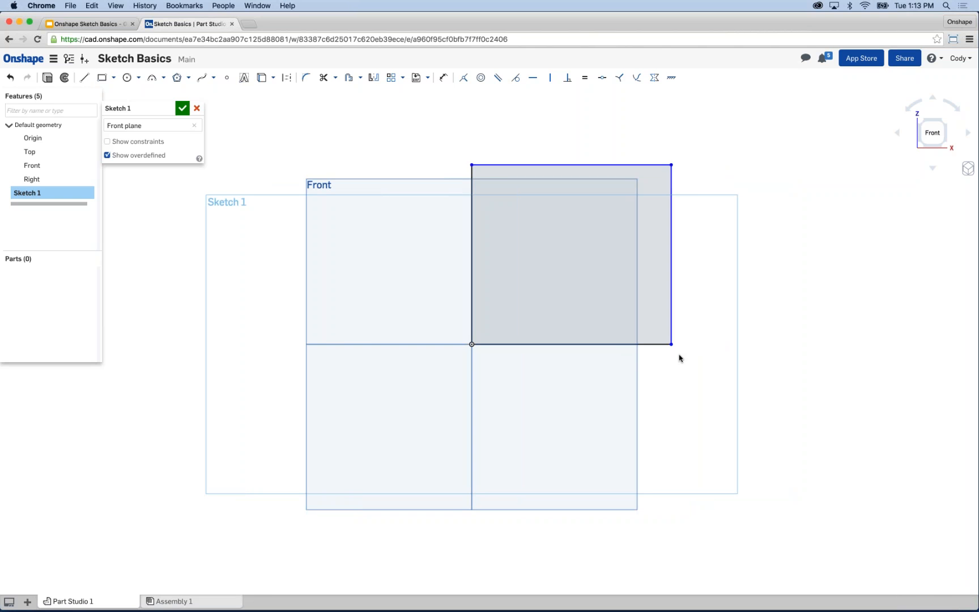
pyautogui.moveTo(727, 377); pyautogui.dragTo(418, 142)
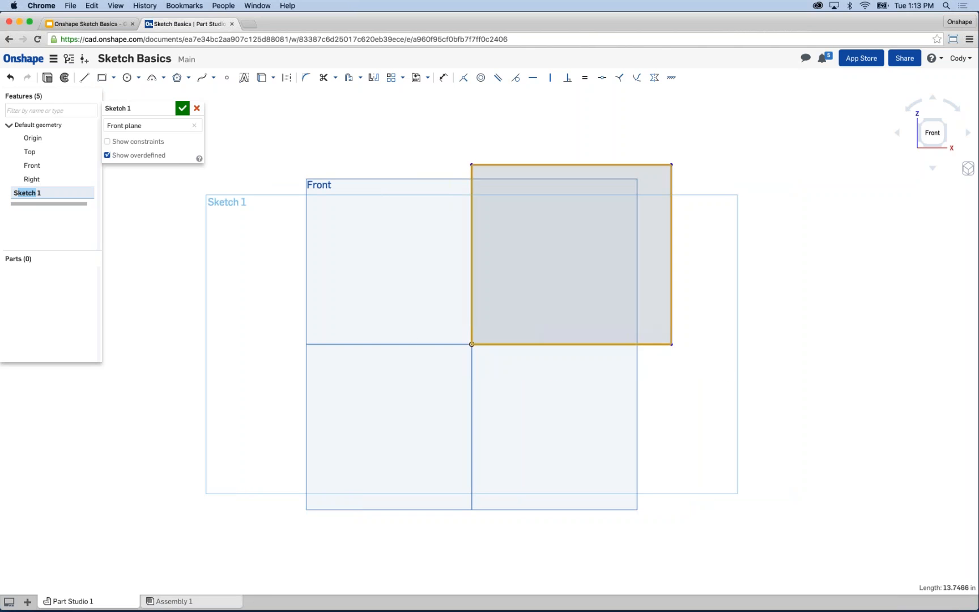
pyautogui.press('Delete')
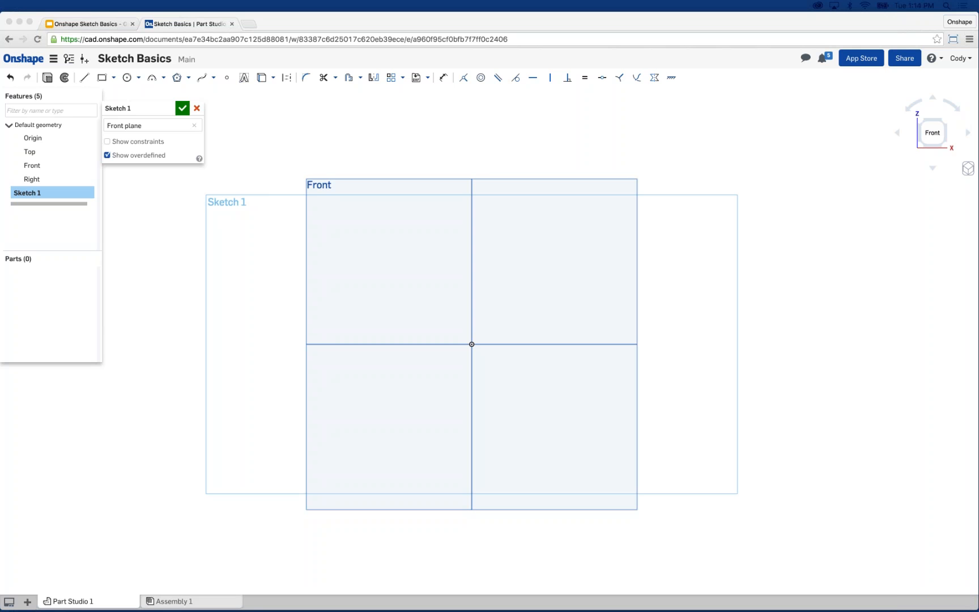
# Draw a center point rectangle about 7.44 in wide and 7.14 in high, centred on the origin
pyautogui.click(196, 272)
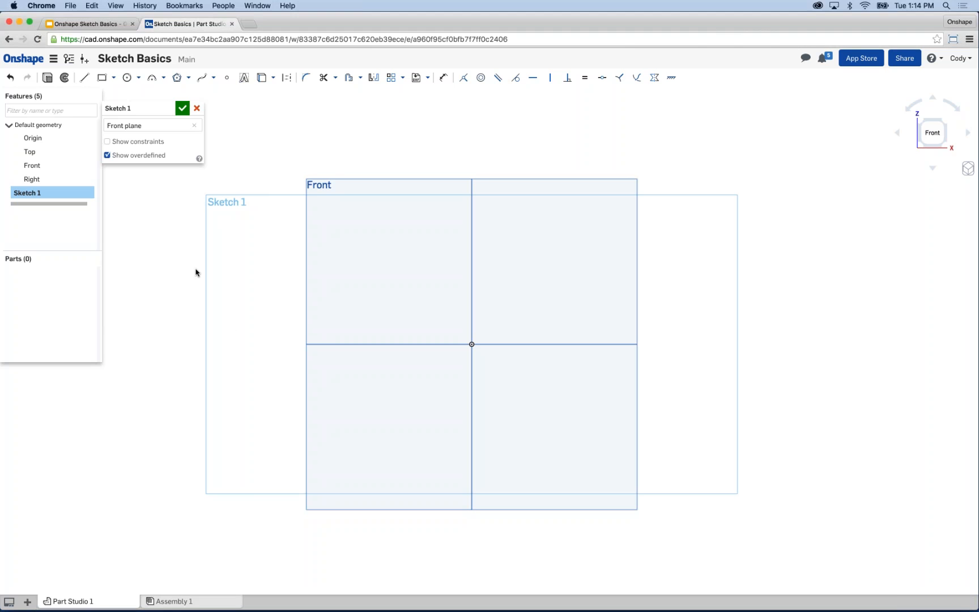
pyautogui.moveTo(196, 271); pyautogui.dragTo(223, 264, button='middle')
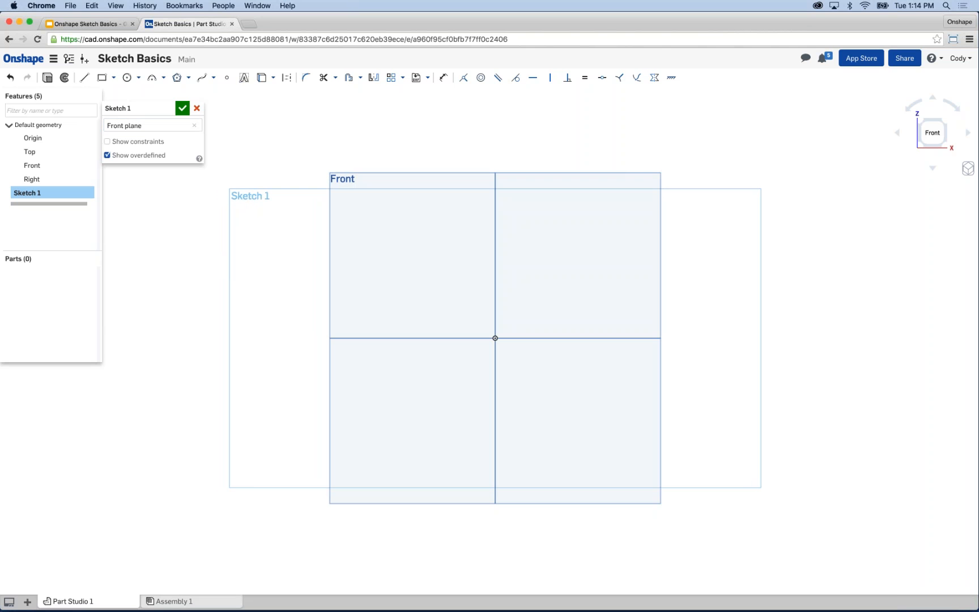
pyautogui.click(113, 77)
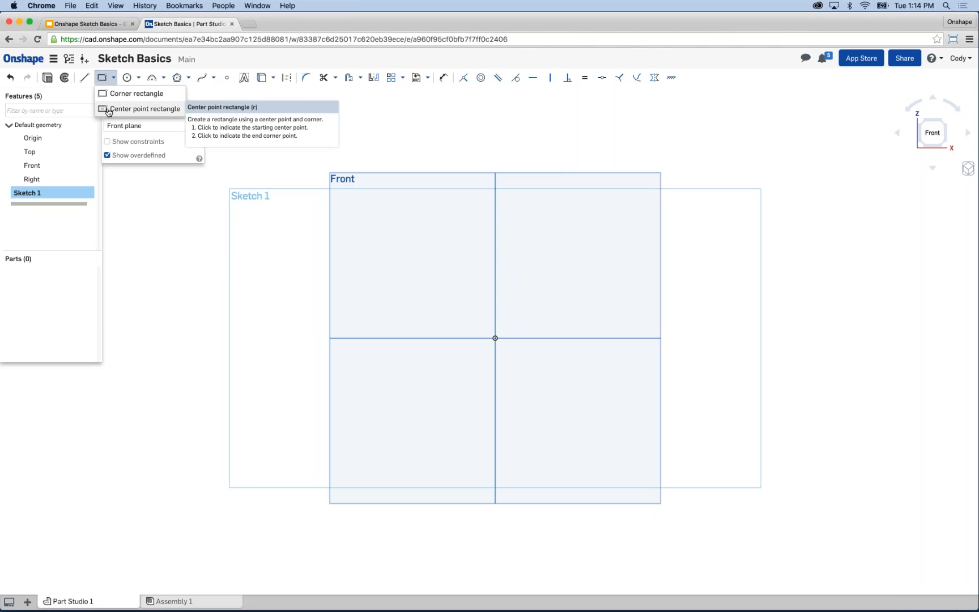
pyautogui.click(108, 110)
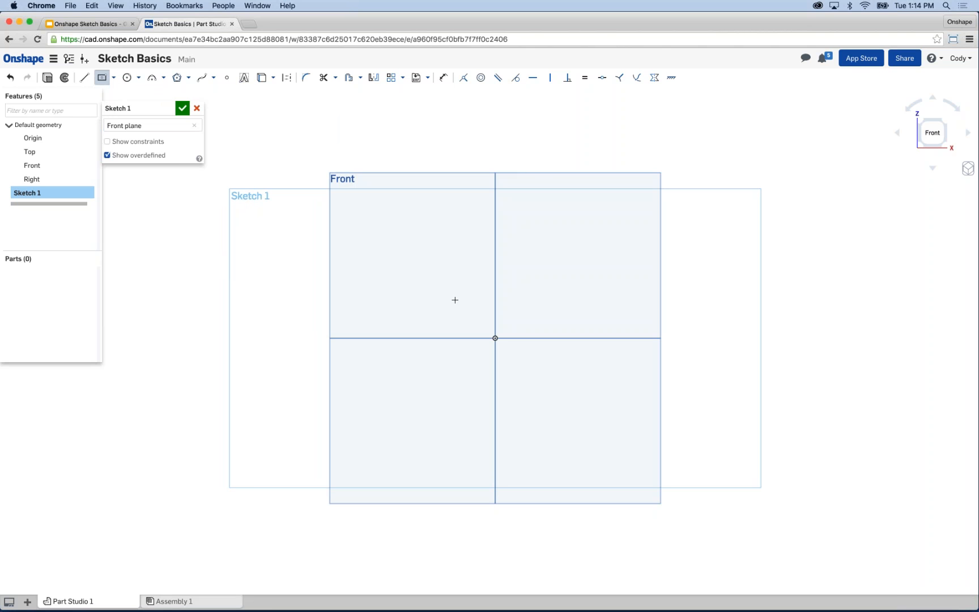
pyautogui.click(494, 338)
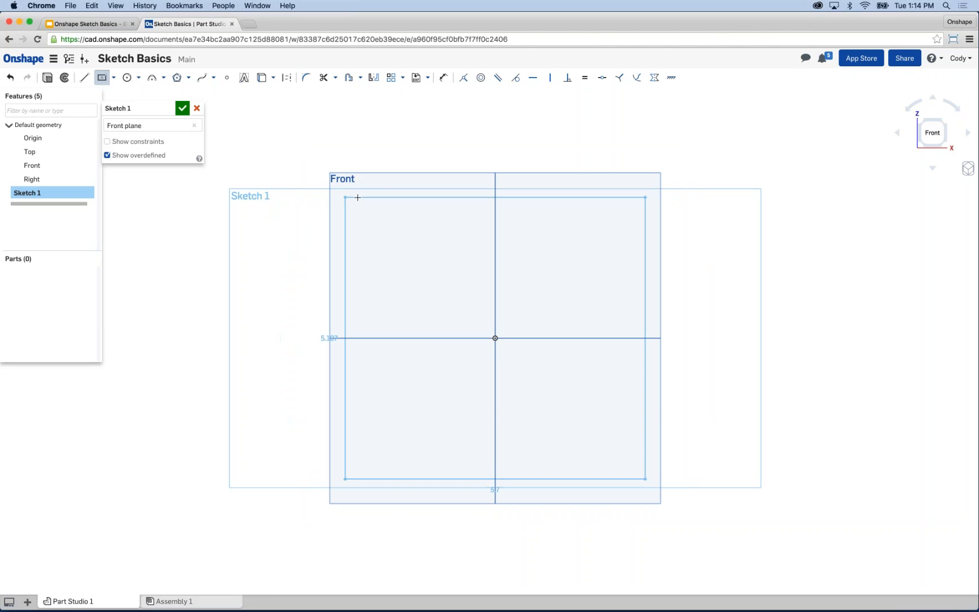
pyautogui.click(290, 141)
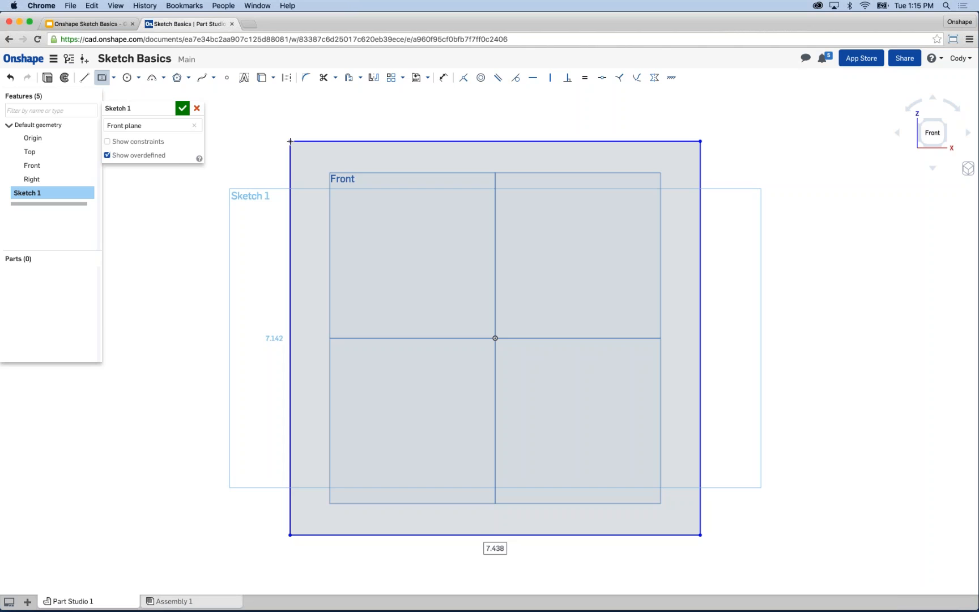
# Set the centred rectangle's width to 8 in and its height to 6 in
pyautogui.write('8')
pyautogui.press('Tab')
pyautogui.write('6')
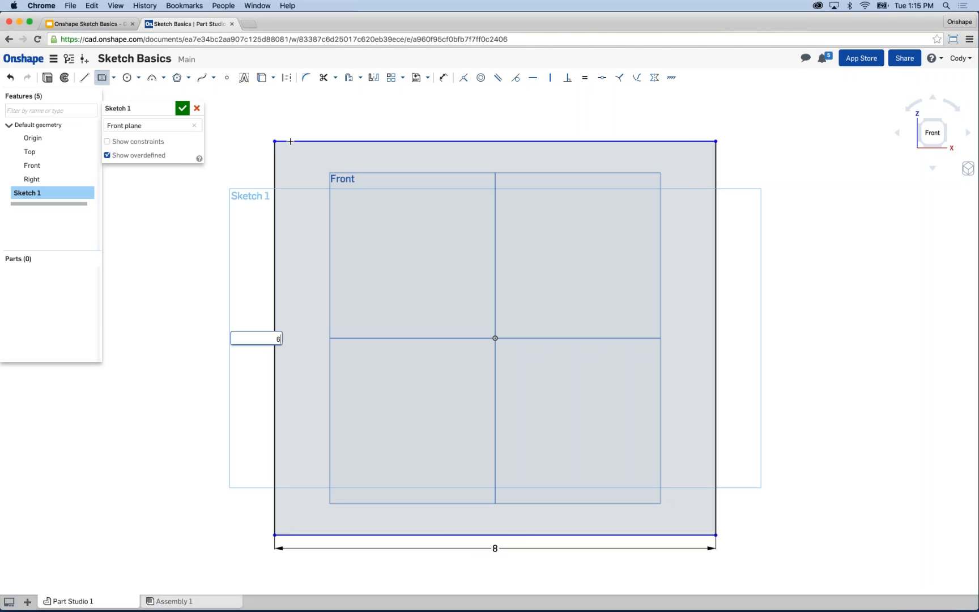
pyautogui.press('Return')
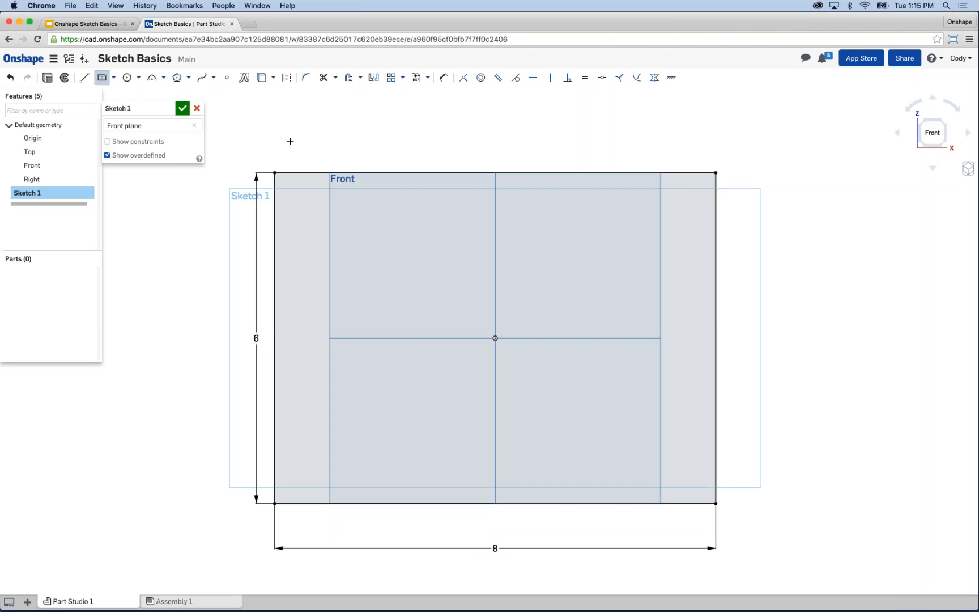
# Select the whole 8 by 6 in rectangle and delete it from the sketch
pyautogui.press('Escape')
pyautogui.scroll(-3, 574, 265)
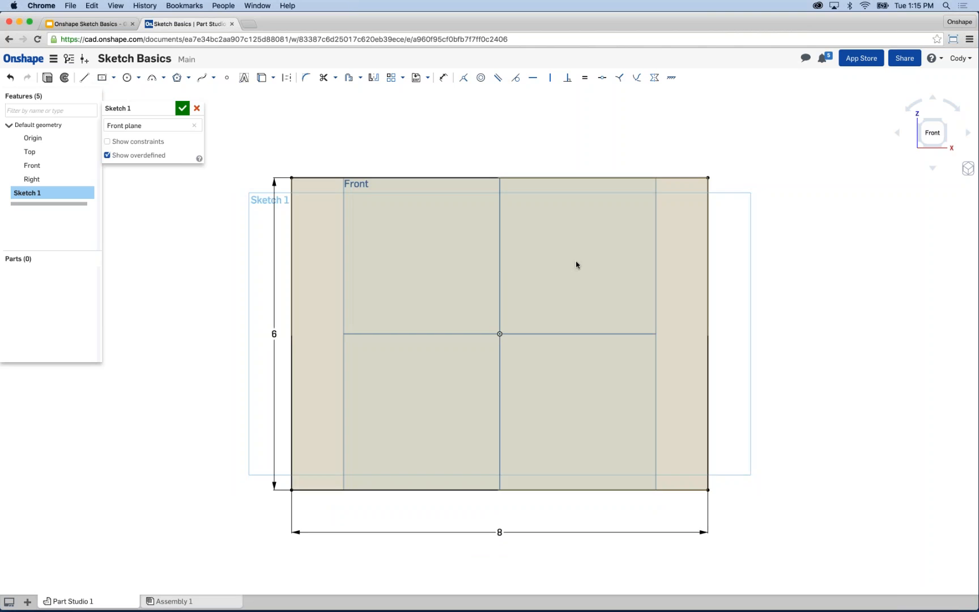
pyautogui.moveTo(748, 510)
pyautogui.mouseDown()
pyautogui.moveTo(319, 190)
pyautogui.moveTo(265, 135)
pyautogui.mouseUp()
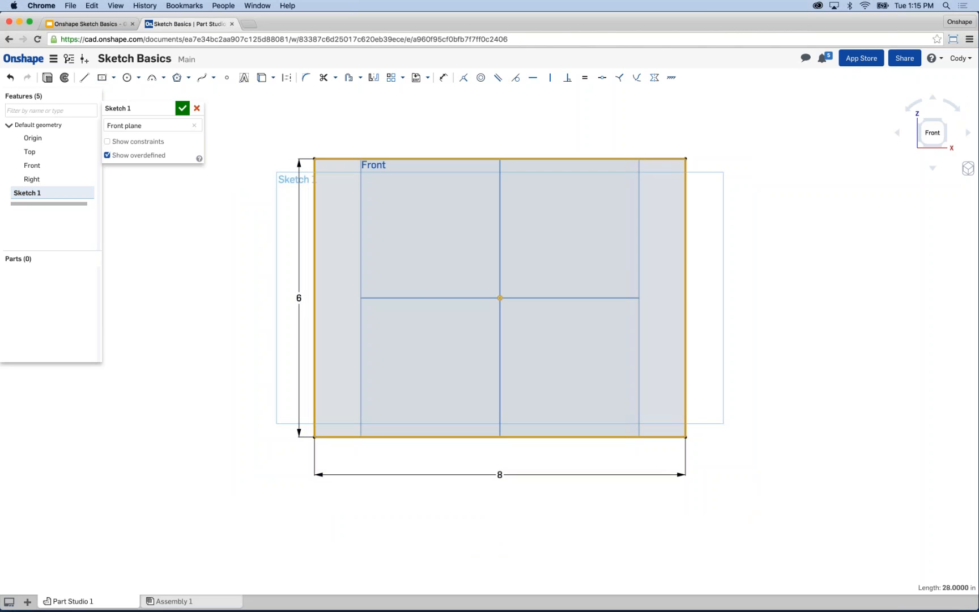
pyautogui.press('Delete')
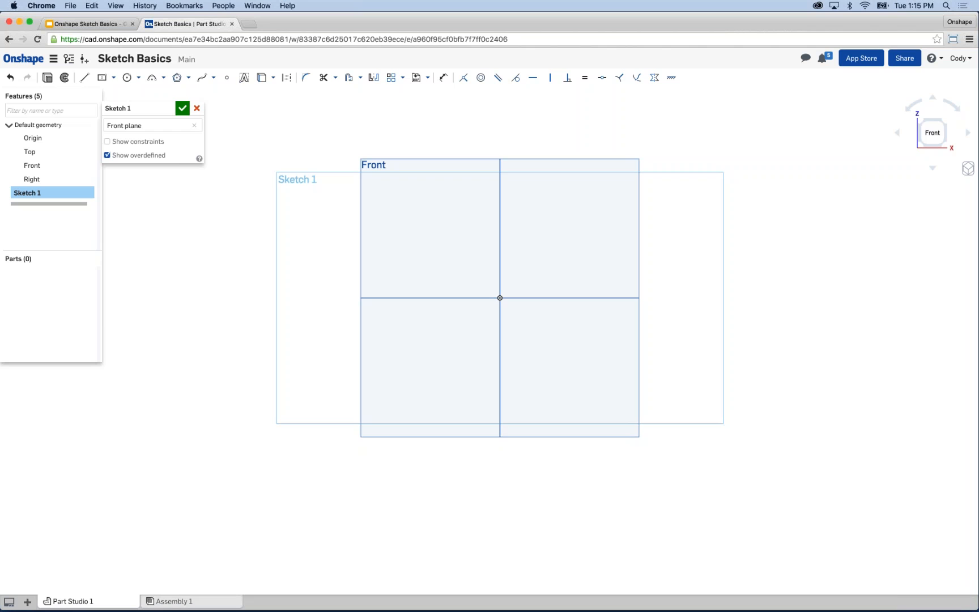
# Draw a center point circle about 7.6 in in diameter, centred on the origin
pyautogui.press('c')
pyautogui.click(139, 78)
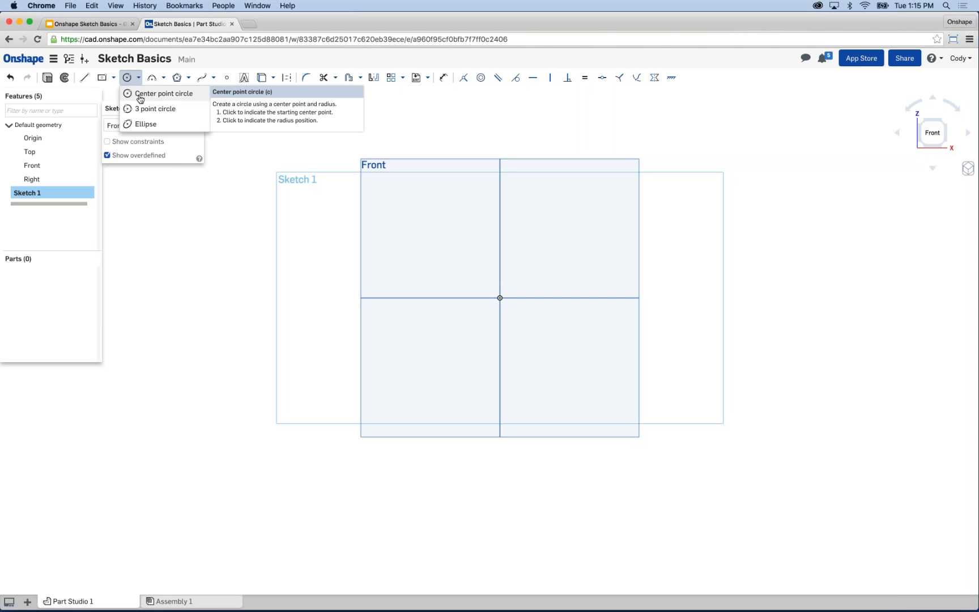
pyautogui.click(139, 98)
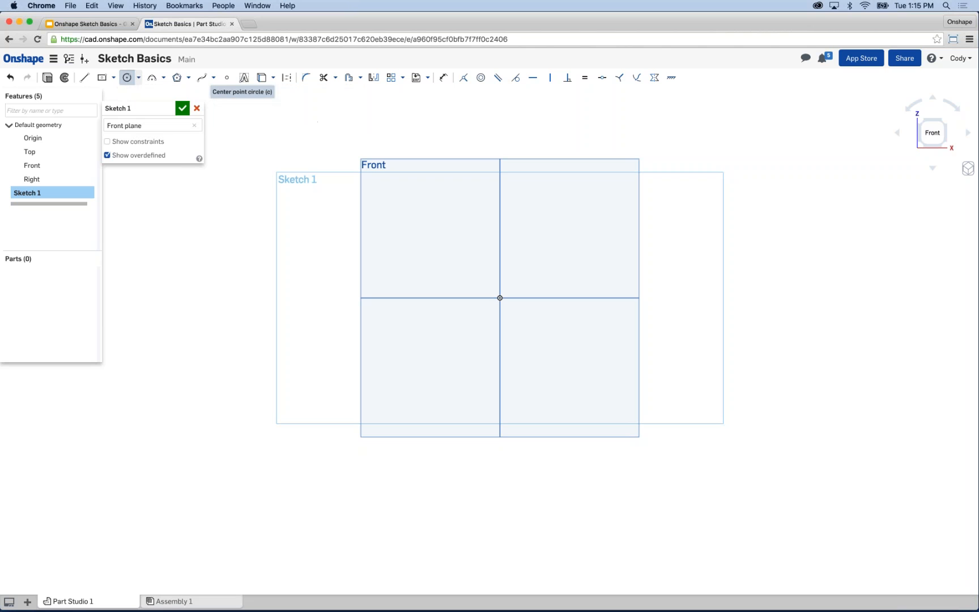
pyautogui.click(499, 298)
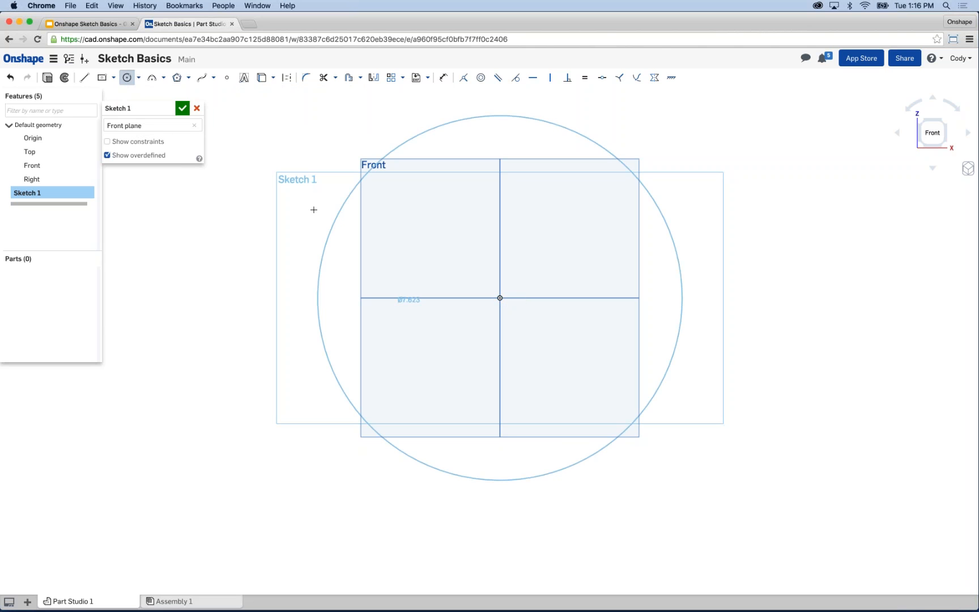
pyautogui.click(343, 378)
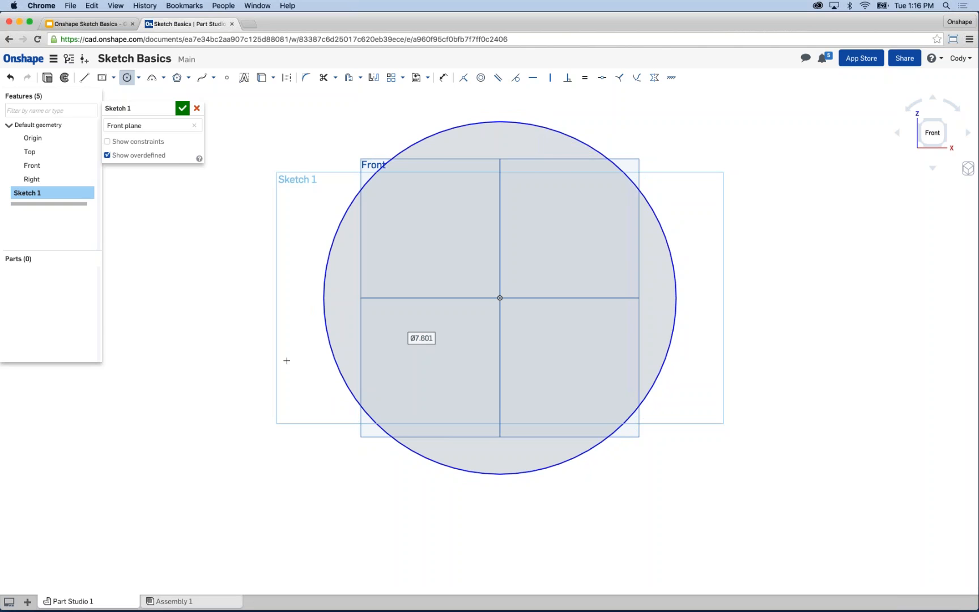
# Select the circle centred on the origin and delete it from the sketch
pyautogui.press('Escape')
pyautogui.scroll(-2, 357, 338)
pyautogui.moveTo(623, 466); pyautogui.dragTo(326, 133)
pyautogui.press('Delete')
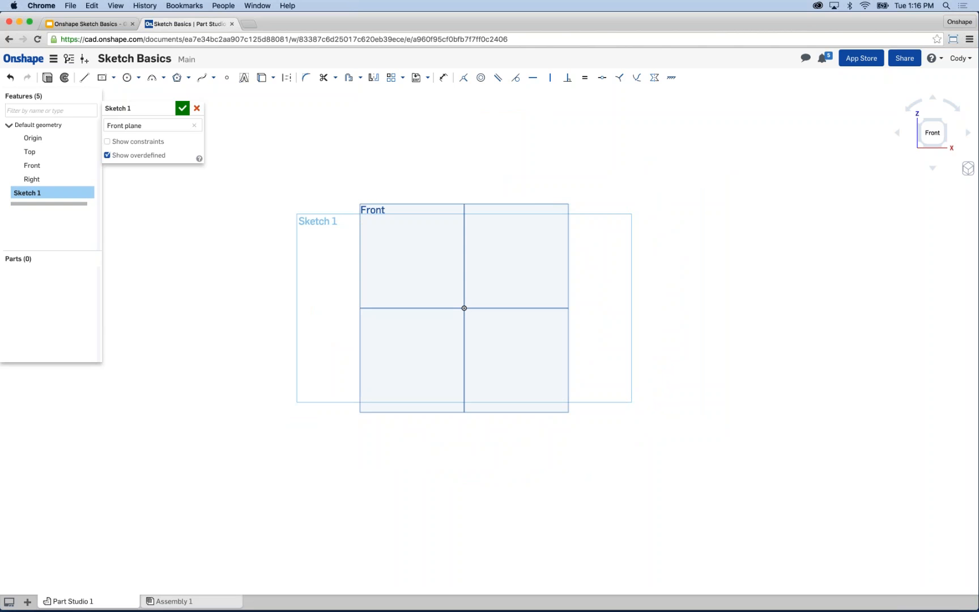
# Draw a 3 point circle about 12.4 in in circumference, centred above the origin, and nudge its upper-left defining point slightly outward
pyautogui.click(138, 78)
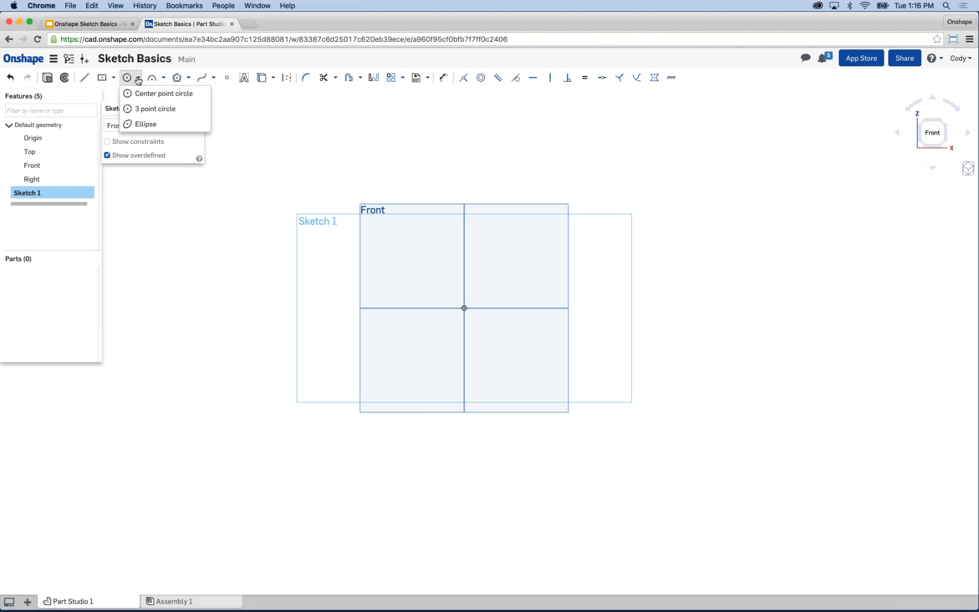
pyautogui.click(148, 111)
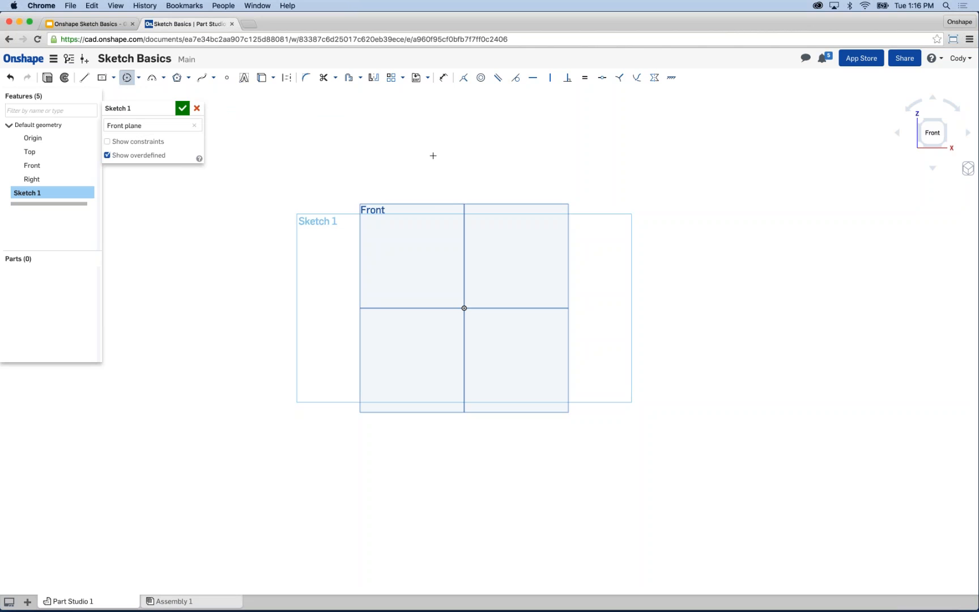
pyautogui.click(423, 162)
pyautogui.click(529, 199)
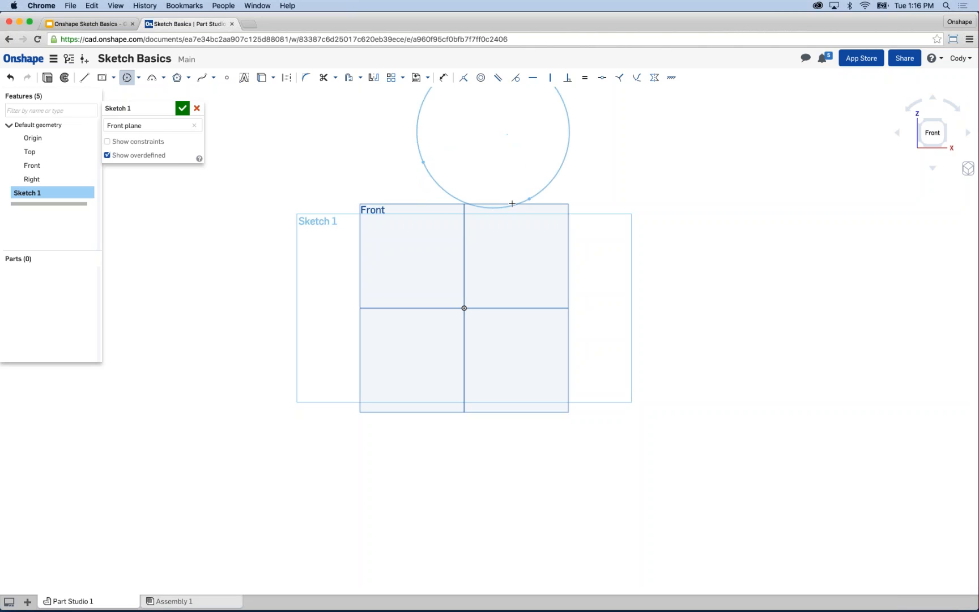
pyautogui.click(410, 258)
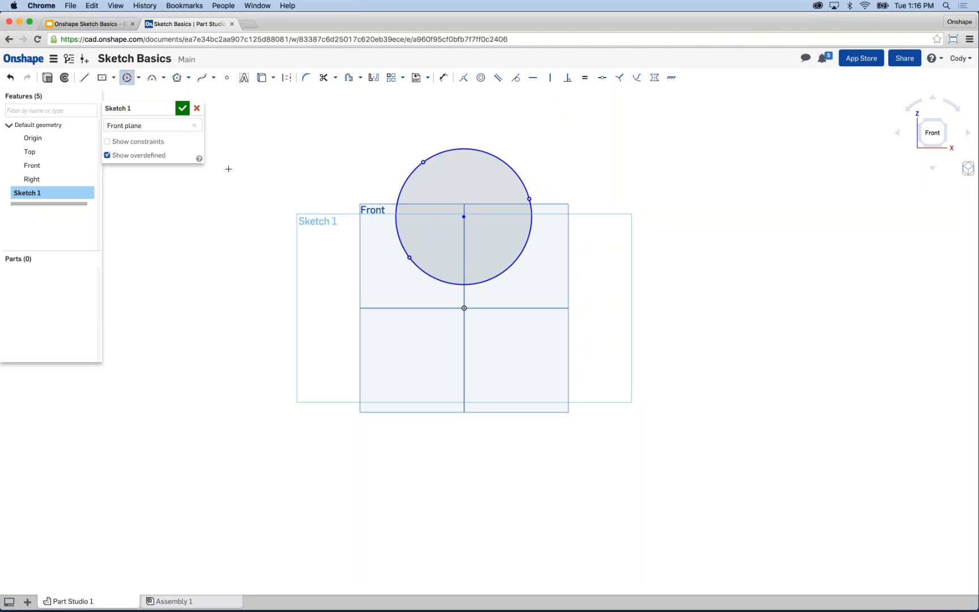
pyautogui.press('Escape')
pyautogui.moveTo(423, 162)
pyautogui.mouseDown()
pyautogui.moveTo(411, 153)
pyautogui.moveTo(426, 156)
pyautogui.mouseUp()
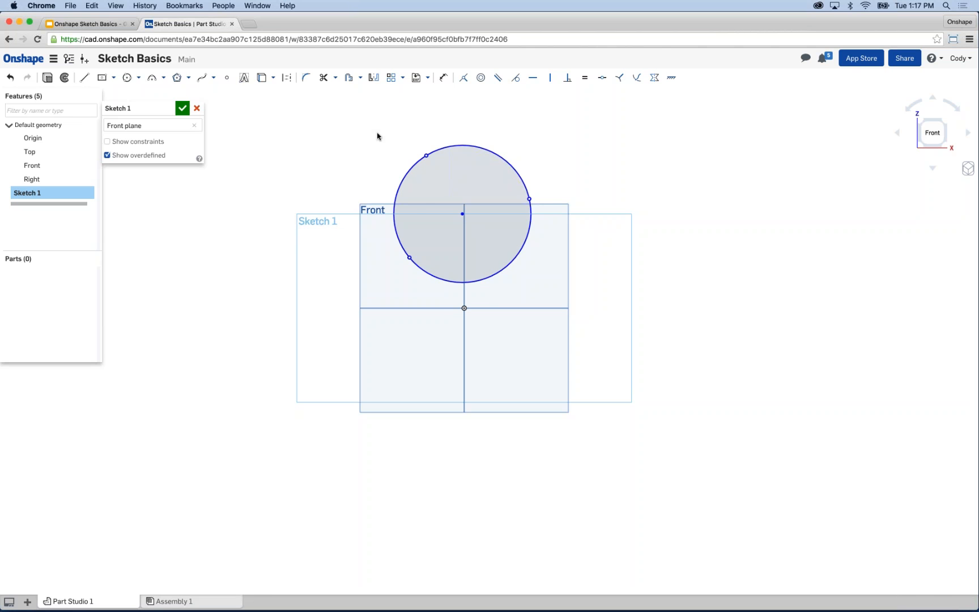
# Select the whole 3 point circle and delete it from the sketch
pyautogui.scroll(-2, 537, 494)
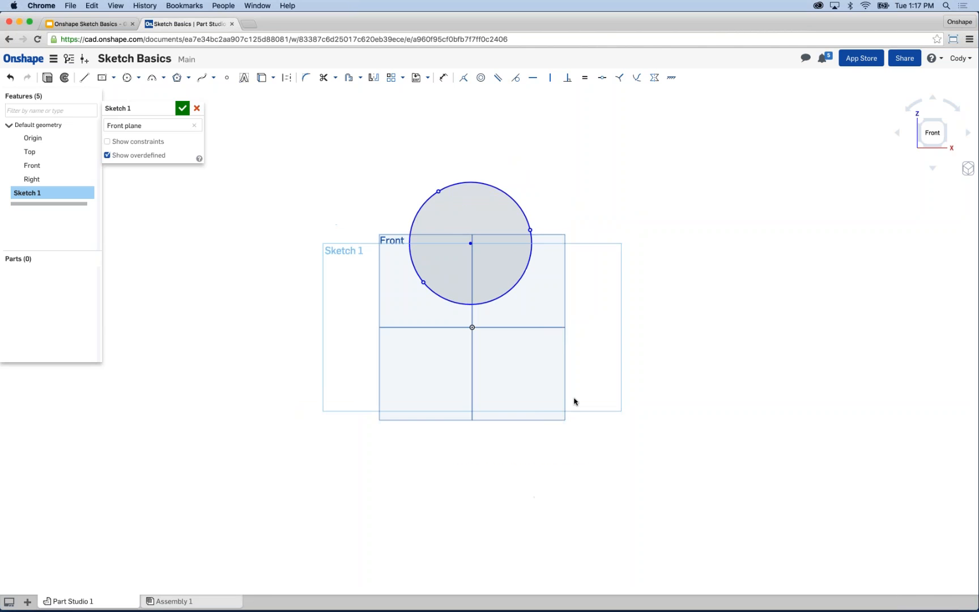
pyautogui.moveTo(591, 460); pyautogui.dragTo(379, 151)
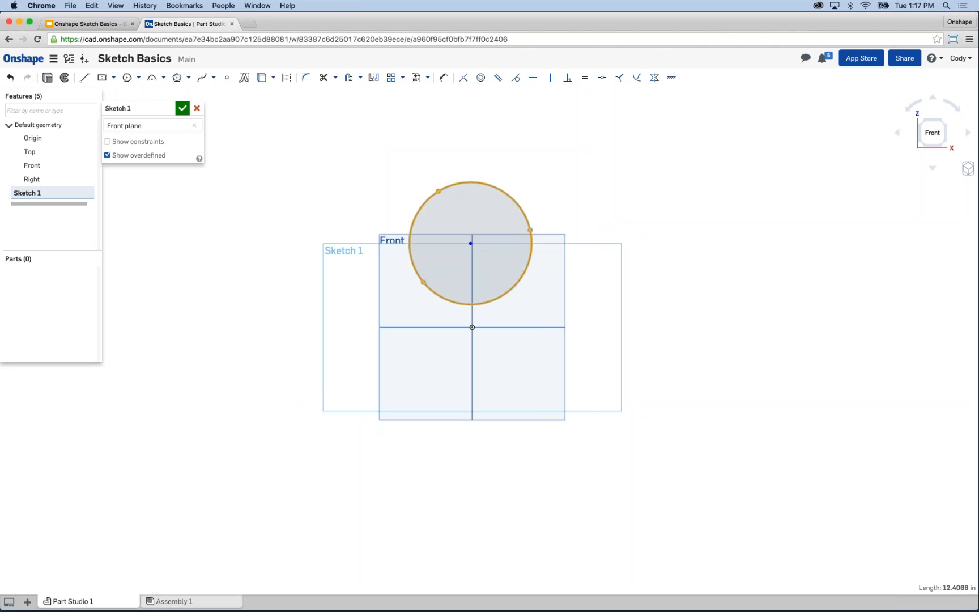
pyautogui.press('Delete')
# Draw an ellipse centred on the origin with a horizontal major axis about 12.89 in and a minor axis about 5.82 in
pyautogui.click(138, 78)
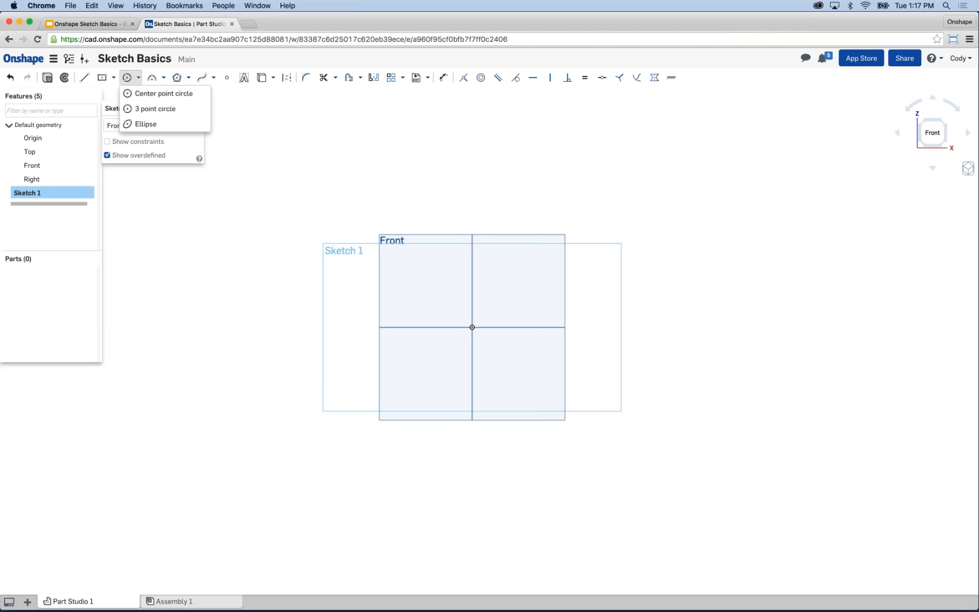
pyautogui.click(138, 124)
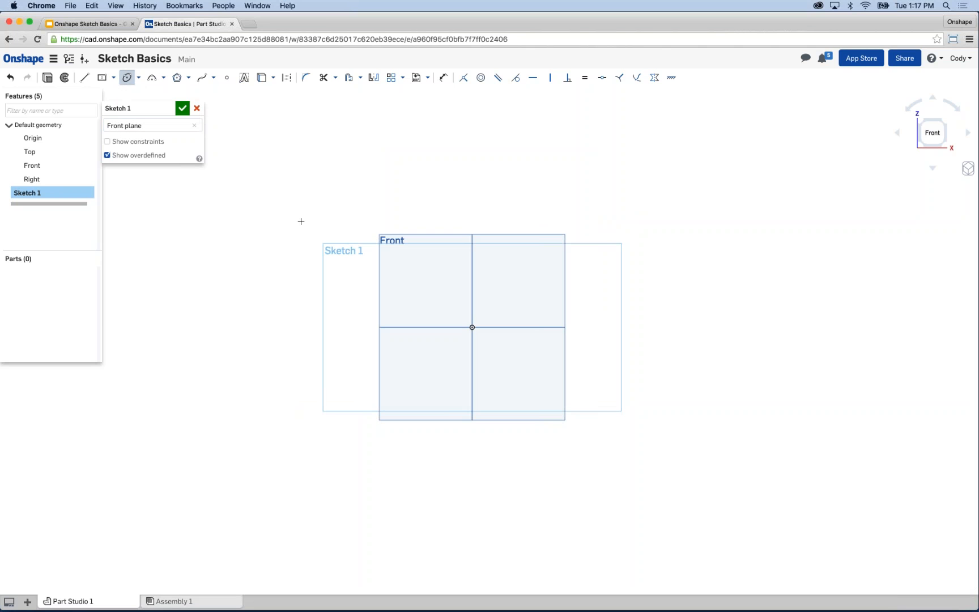
pyautogui.click(472, 327)
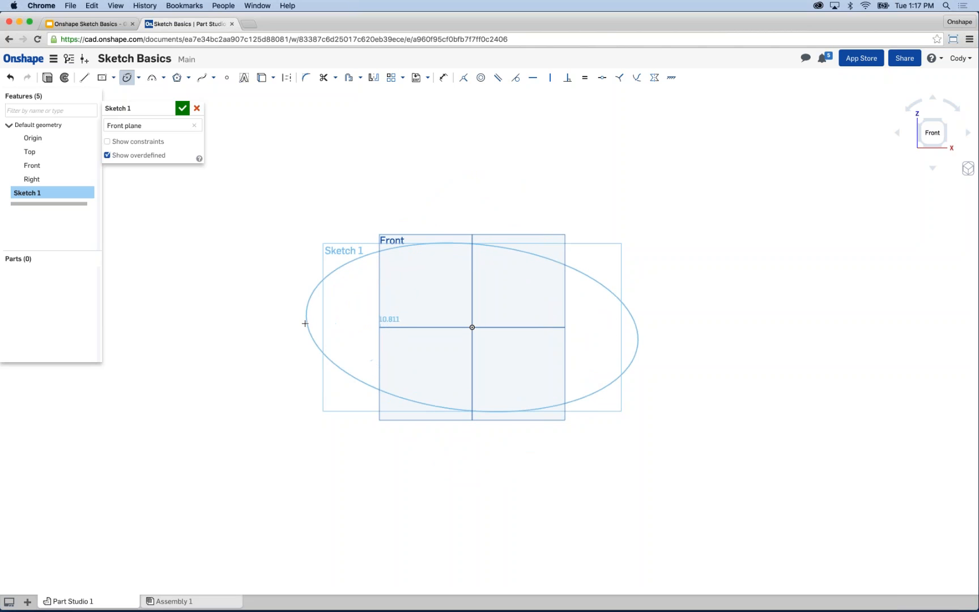
pyautogui.click(300, 327)
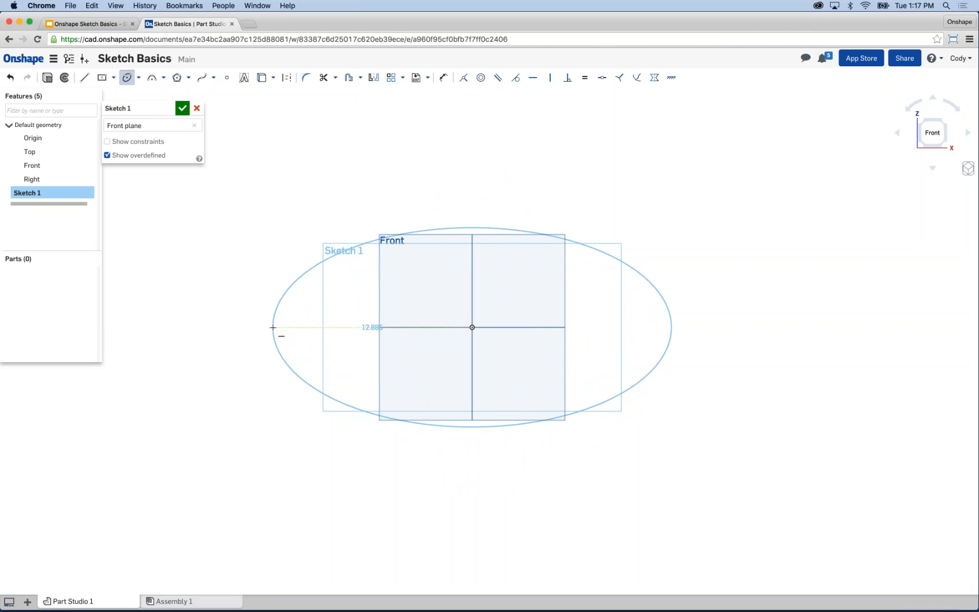
pyautogui.click(273, 326)
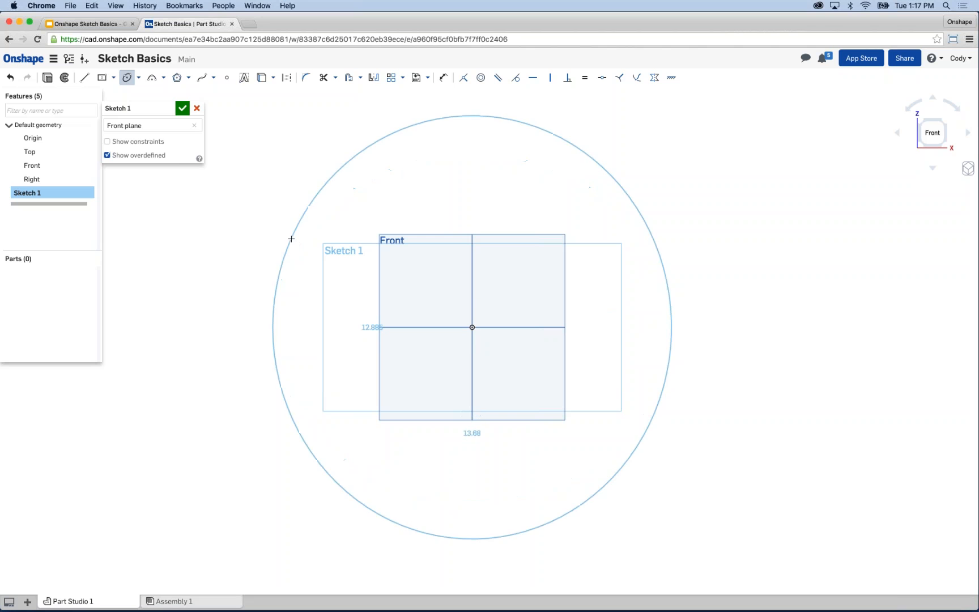
pyautogui.click(304, 277)
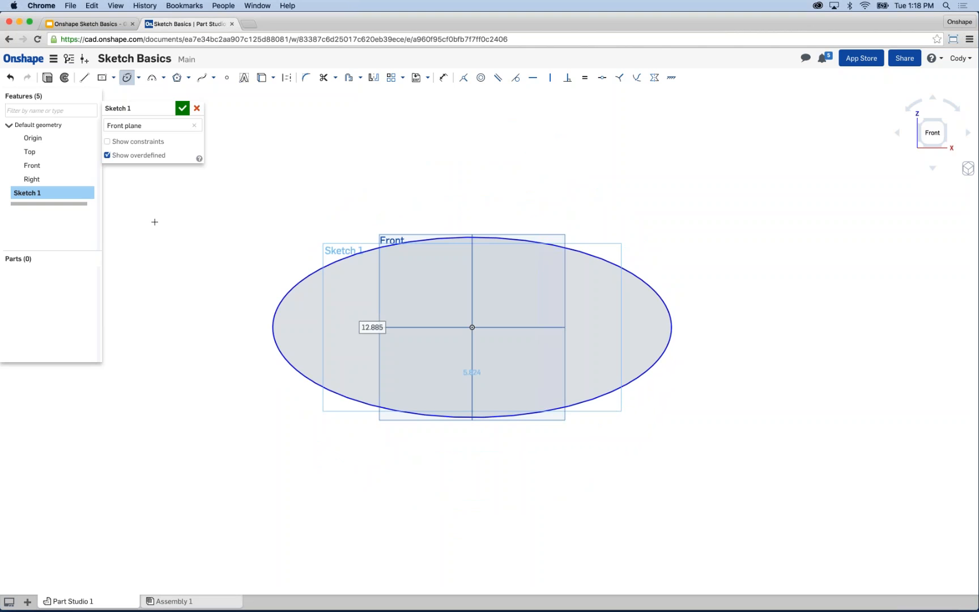
# Select the ellipse and delete it from the sketch
pyautogui.press('Escape')
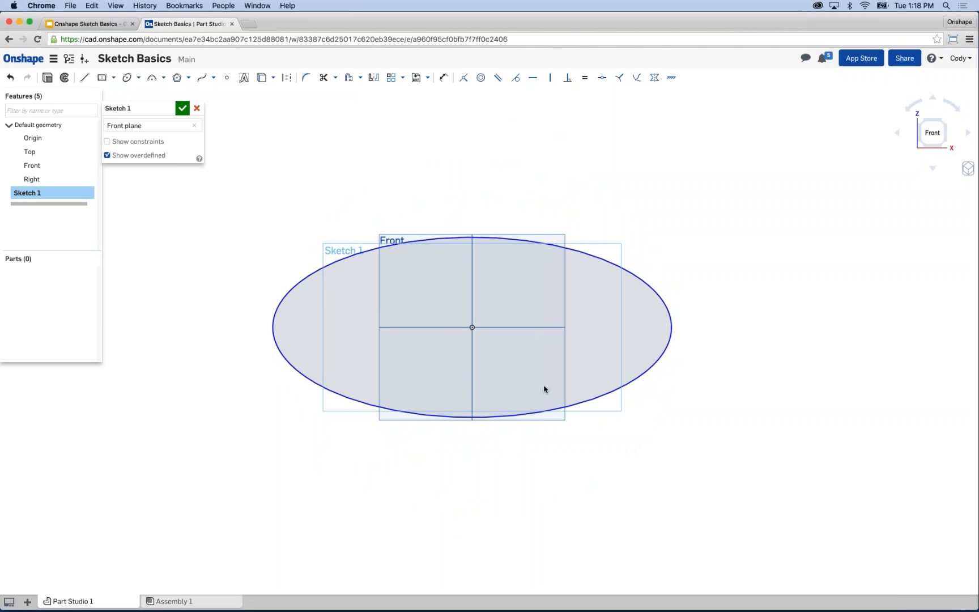
pyautogui.scroll(-2, 571, 404)
pyautogui.moveTo(700, 482); pyautogui.dragTo(272, 226)
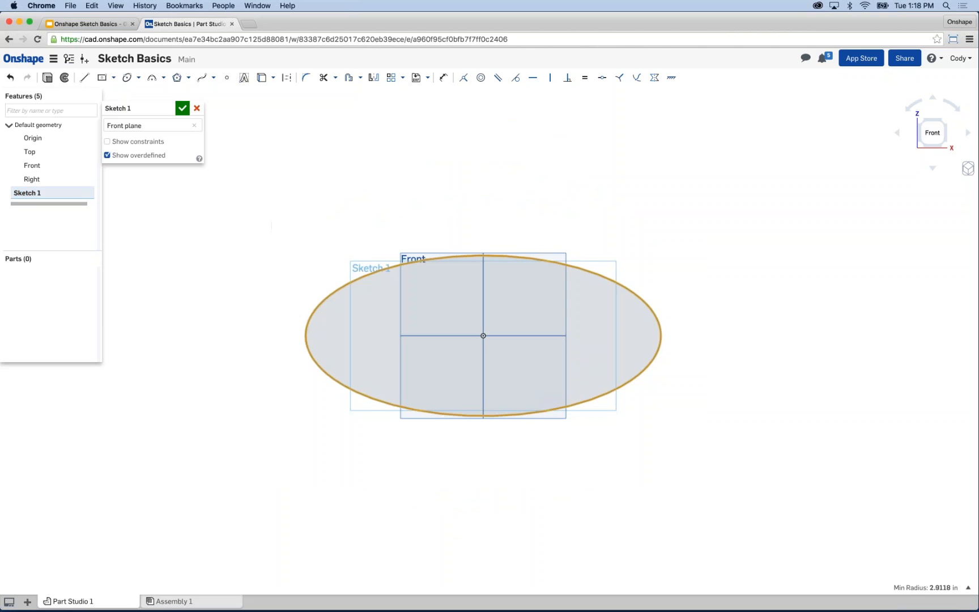
pyautogui.press('Delete')
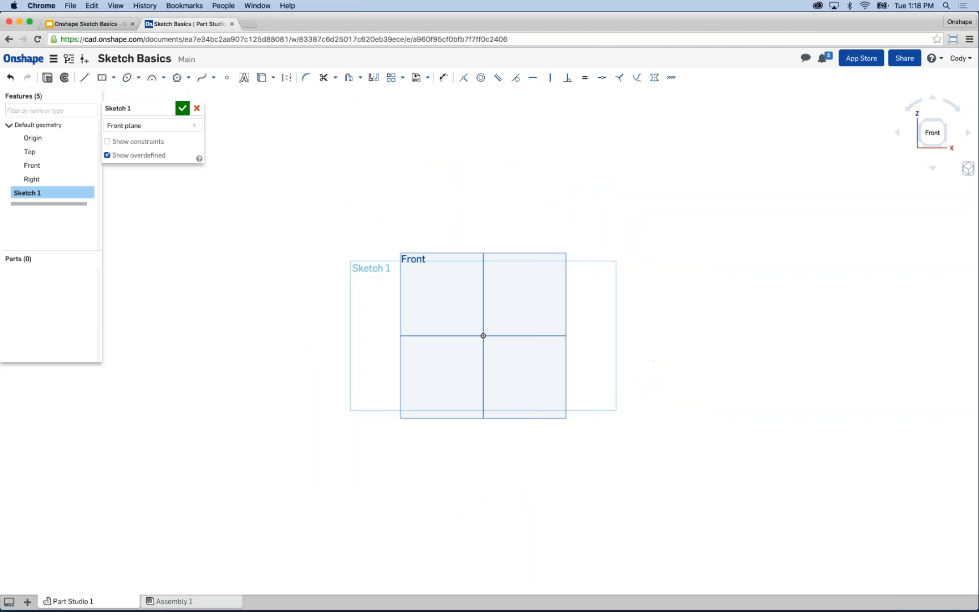
pyautogui.scroll(4, 498, 323)
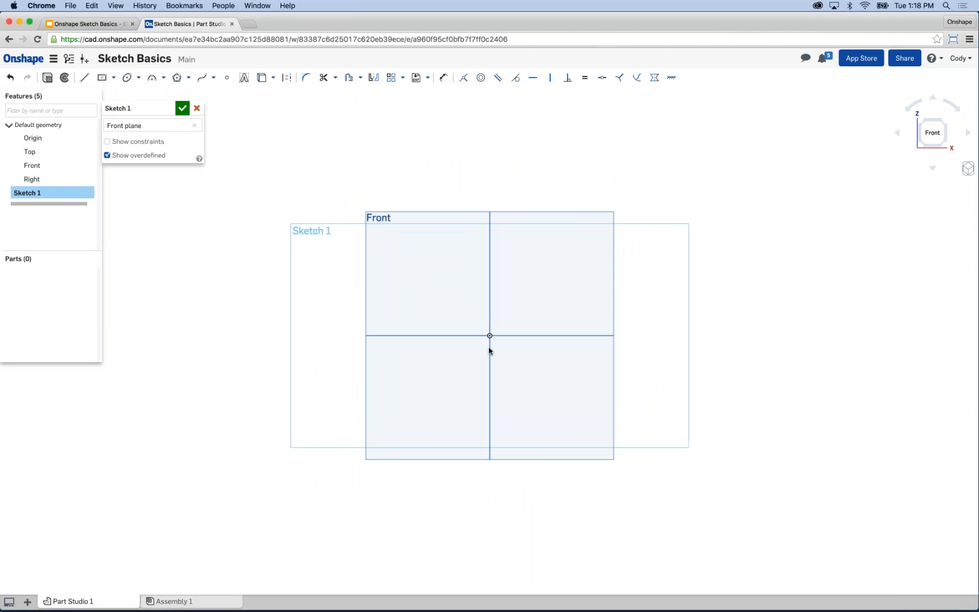
pyautogui.click(138, 78)
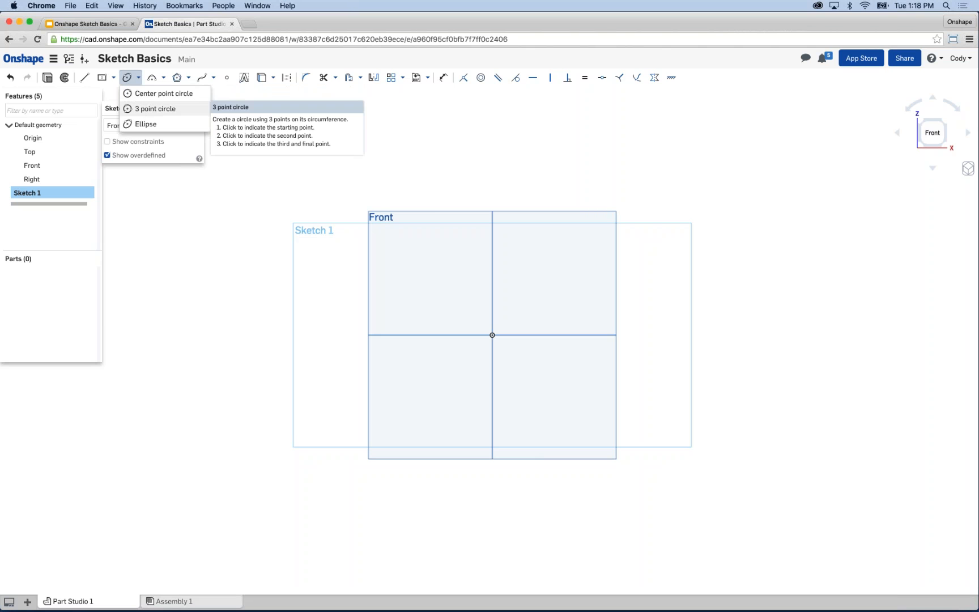
pyautogui.click(443, 148)
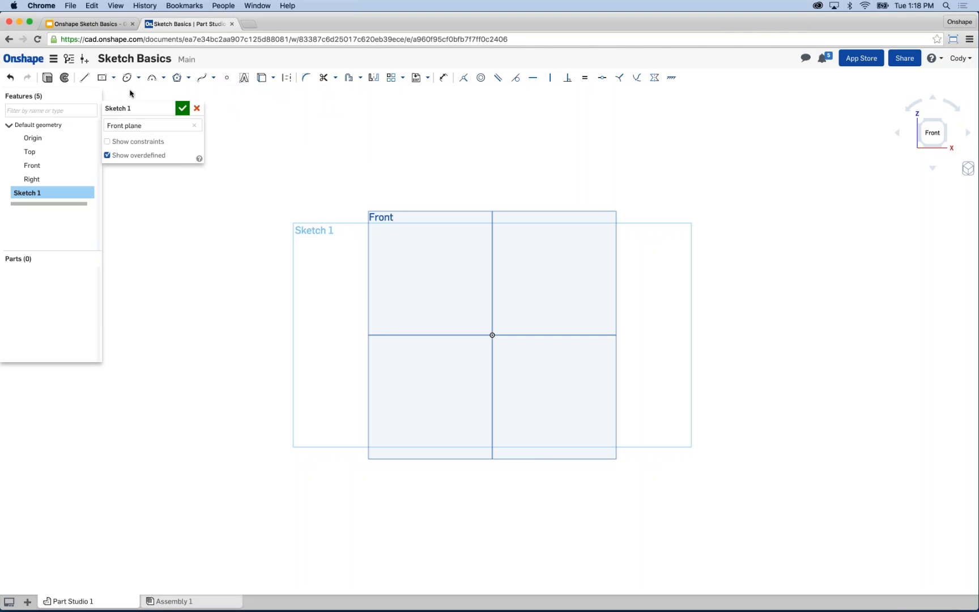
pyautogui.click(102, 81)
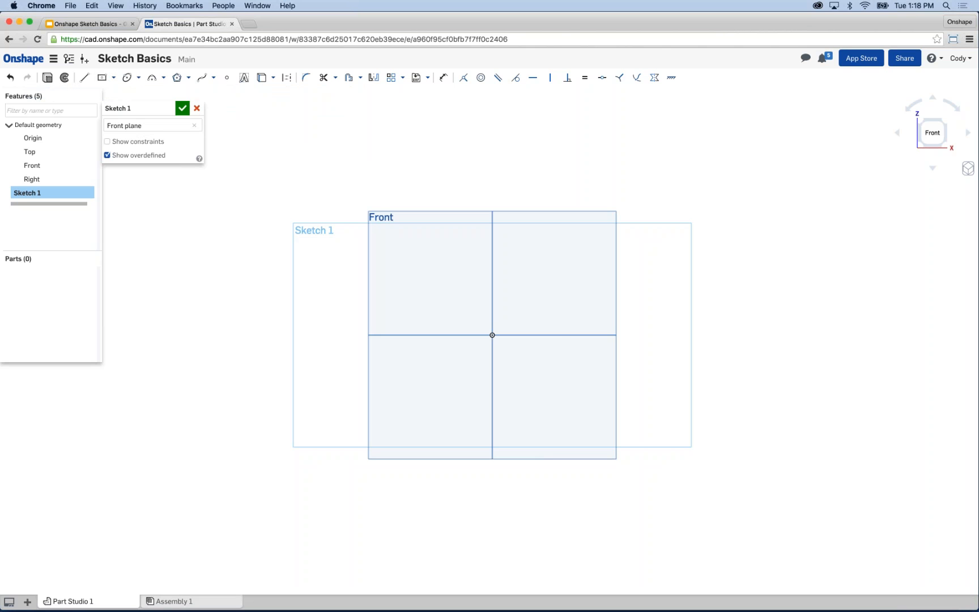
pyautogui.click(113, 78)
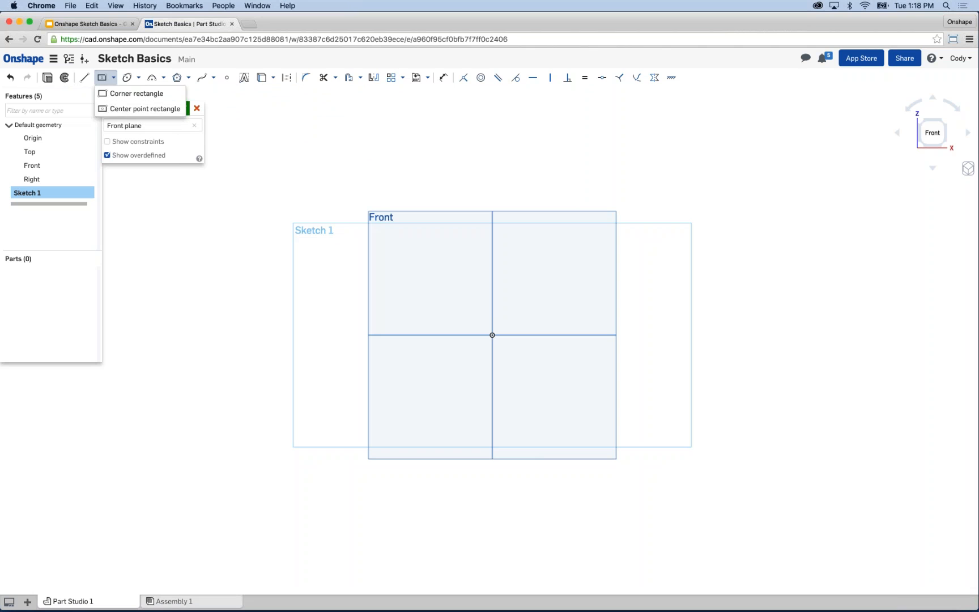
pyautogui.click(256, 145)
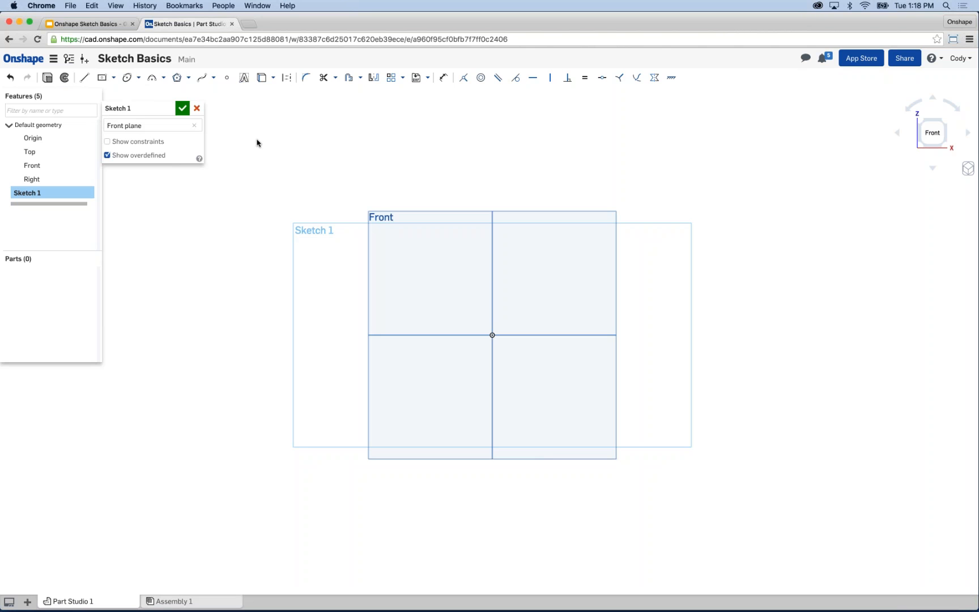
pyautogui.click(164, 78)
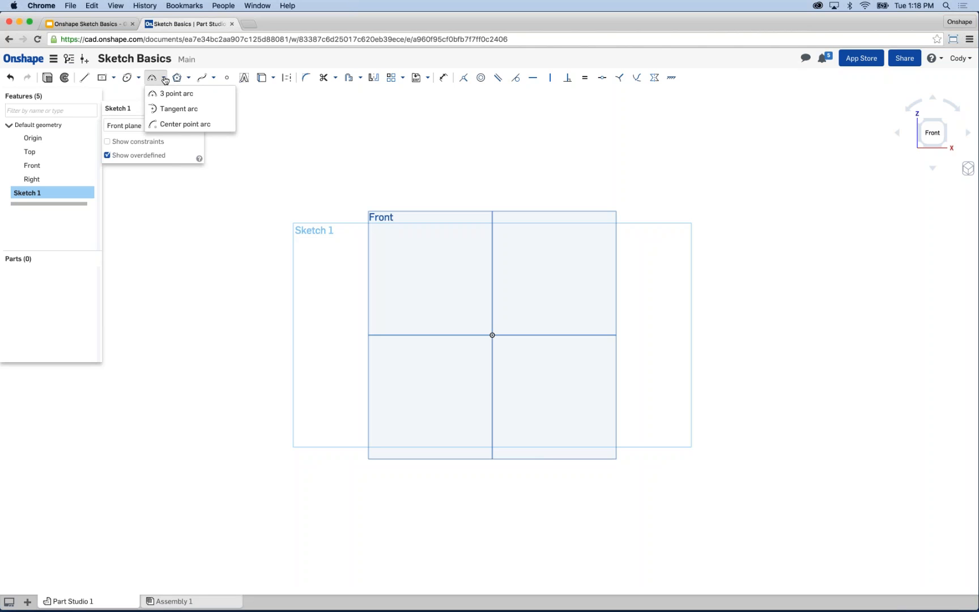
pyautogui.click(276, 126)
pyautogui.press('c')
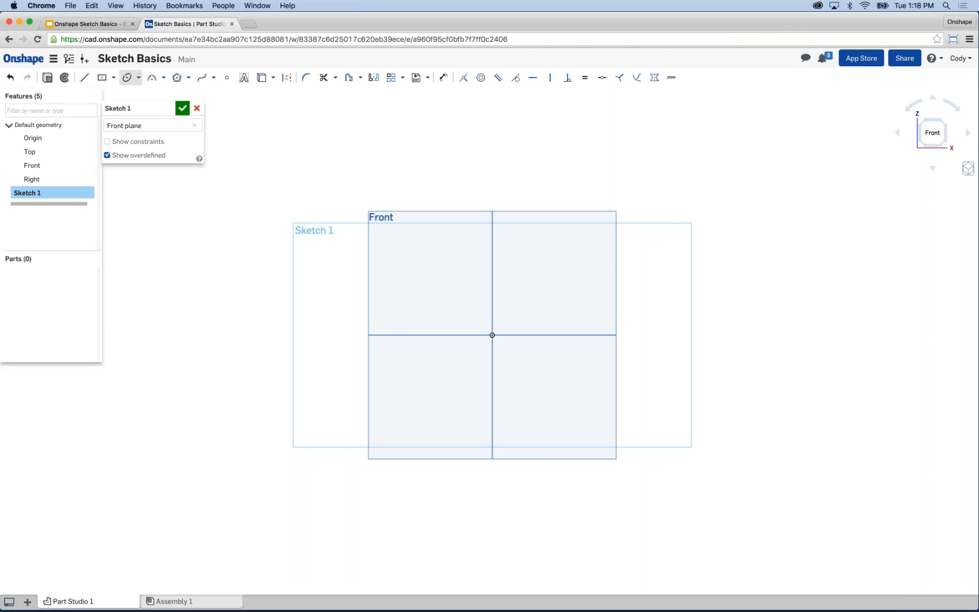
# Draw a center point rectangle about 7.47 in wide and 9.16 in high, centred on the origin
pyautogui.press('r')
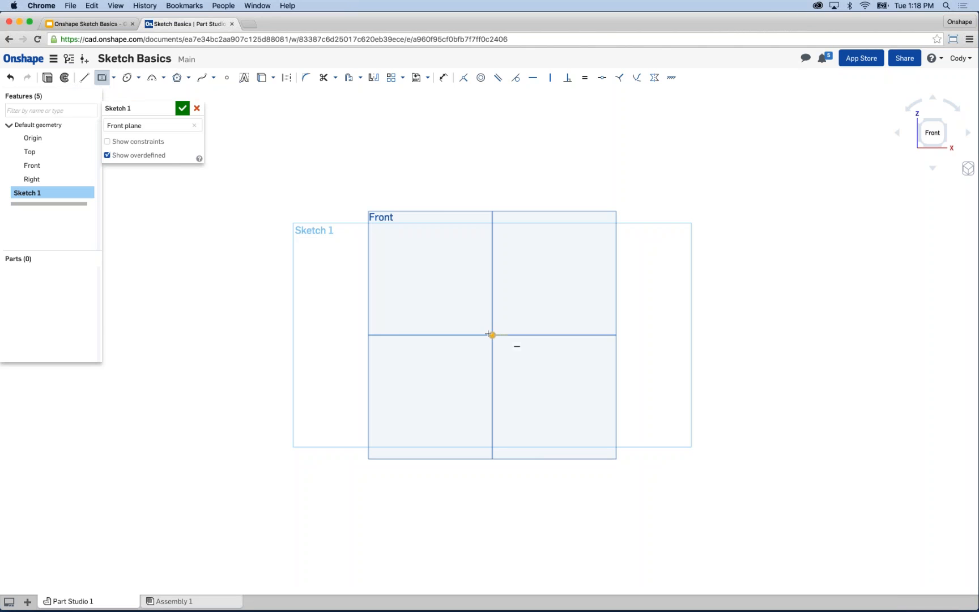
pyautogui.click(492, 334)
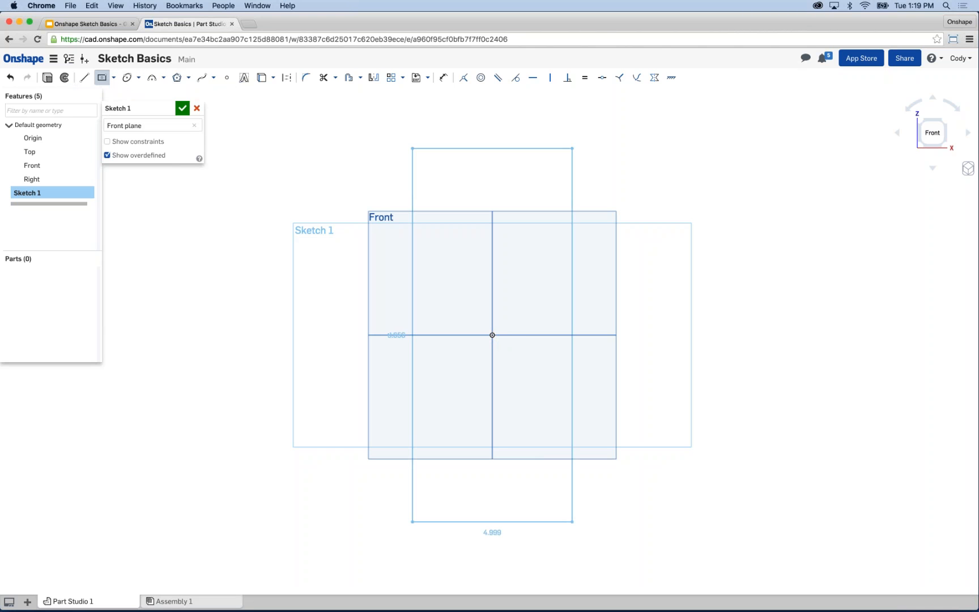
pyautogui.click(338, 145)
pyautogui.scroll(-2, 349, 188)
pyautogui.moveTo(363, 201); pyautogui.dragTo(441, 206, button='middle')
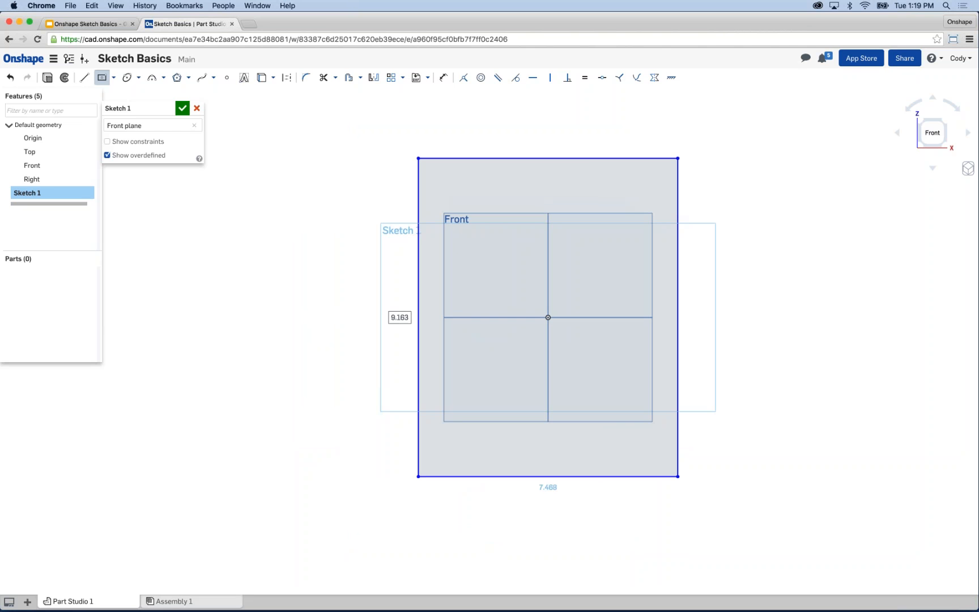
# Draw a center point circle about 4.76 in in diameter beside the rectangle's upper-left corner
pyautogui.click(138, 77)
pyautogui.click(152, 95)
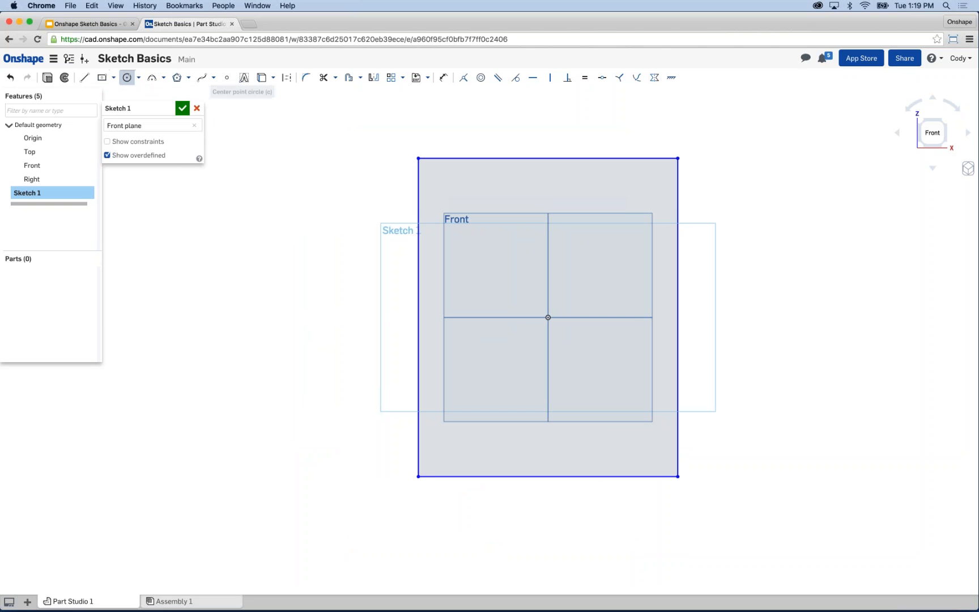
pyautogui.click(314, 156)
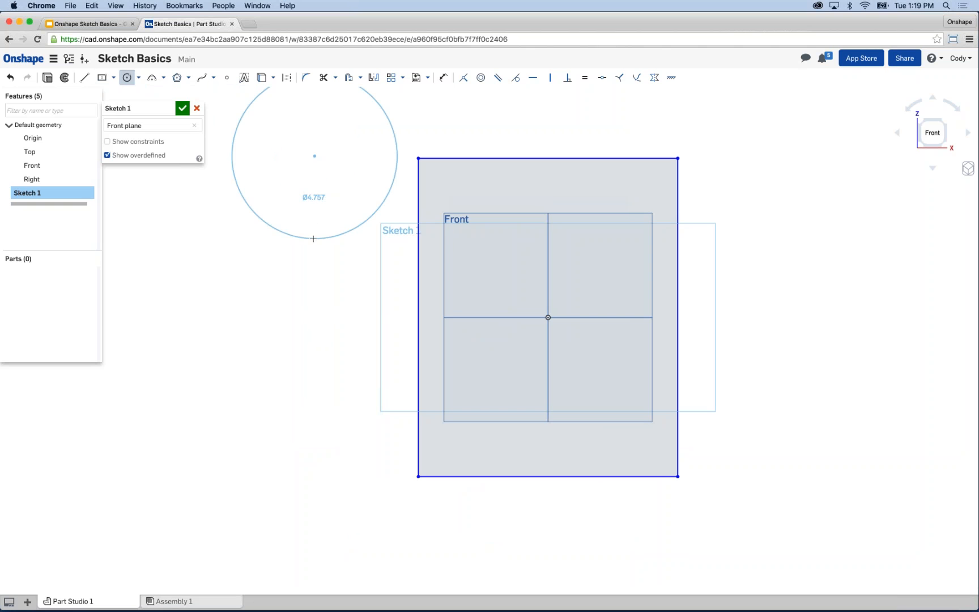
pyautogui.click(313, 239)
pyautogui.press('Escape')
pyautogui.scroll(-3, 329, 297)
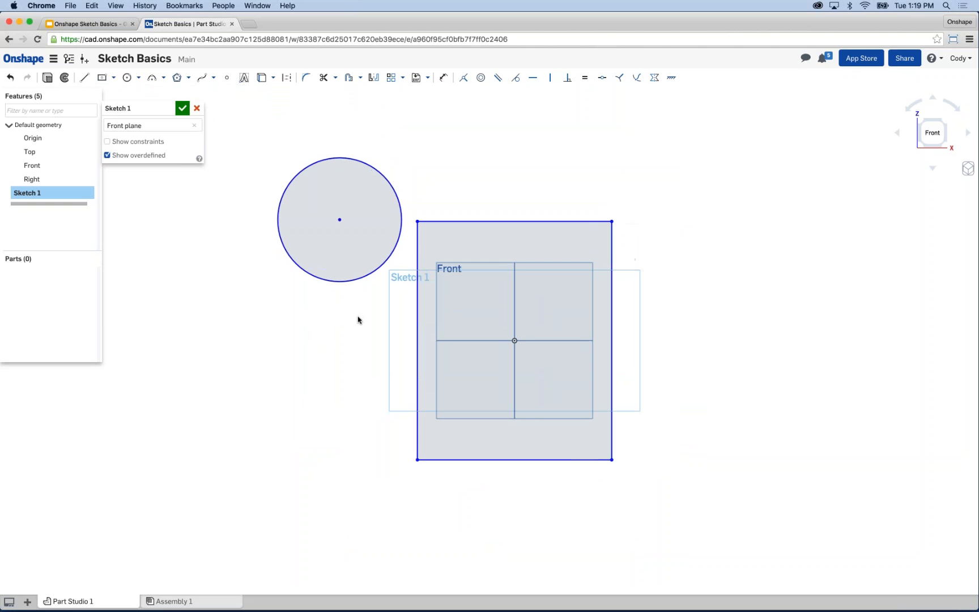
pyautogui.moveTo(352, 320); pyautogui.dragTo(358, 320, button='middle')
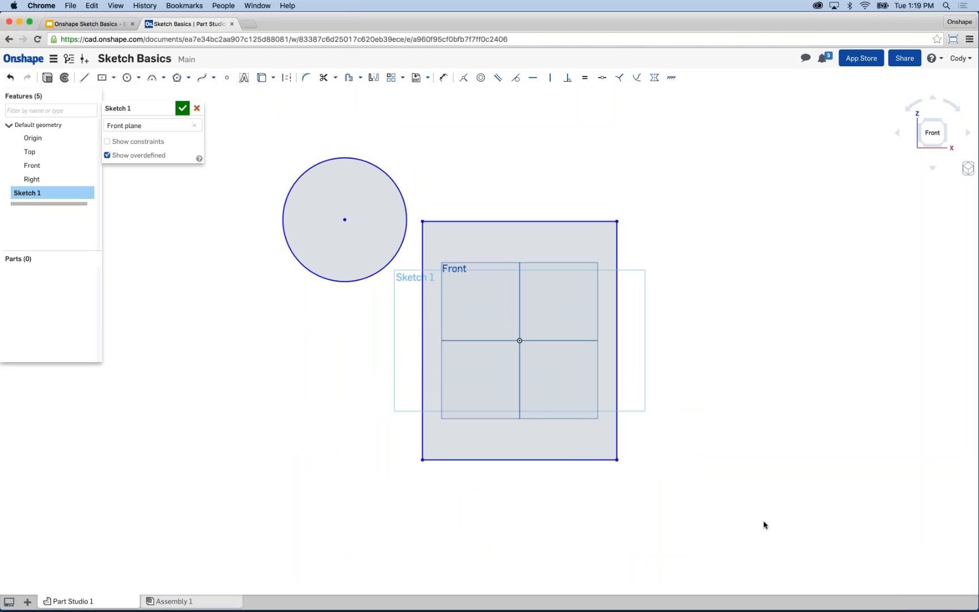
# Try box selection in both directions over the circle and rectangle, and clear the resulting selection
pyautogui.moveTo(764, 521); pyautogui.dragTo(333, 179)
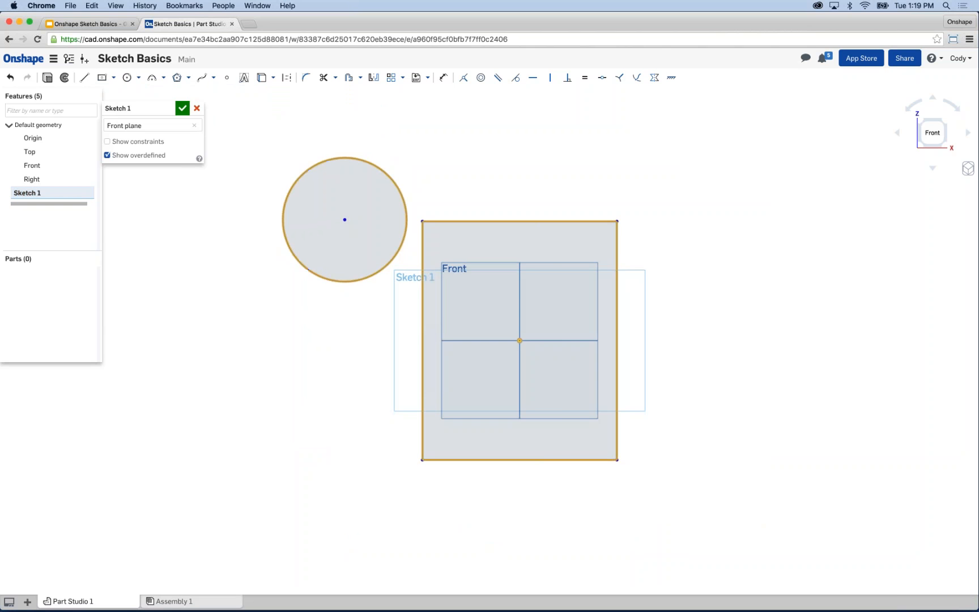
pyautogui.click(298, 268)
pyautogui.moveTo(130, 511); pyautogui.dragTo(573, 211)
pyautogui.moveTo(754, 530); pyautogui.dragTo(343, 218)
pyautogui.click(280, 434)
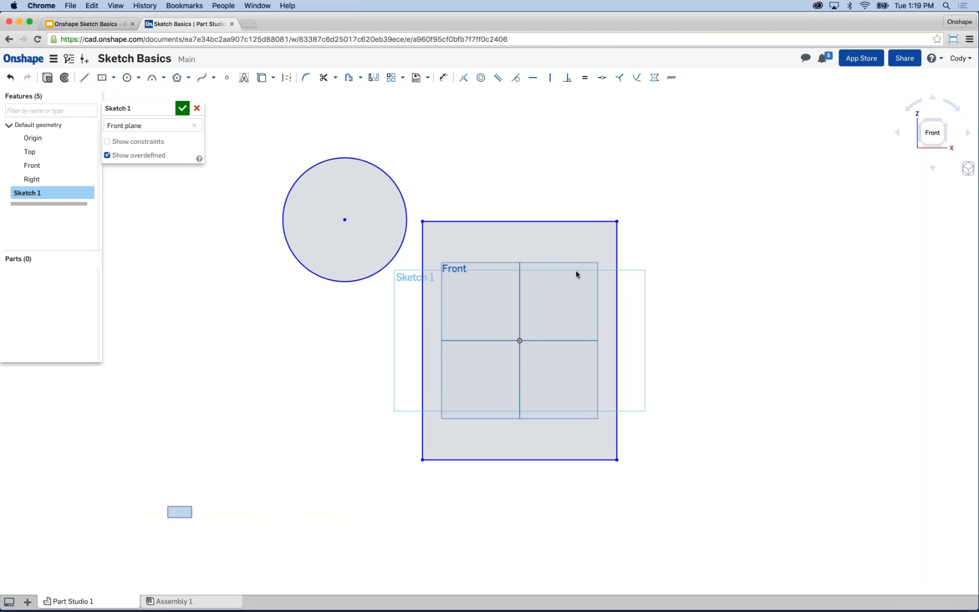
pyautogui.moveTo(576, 274); pyautogui.dragTo(592, 199)
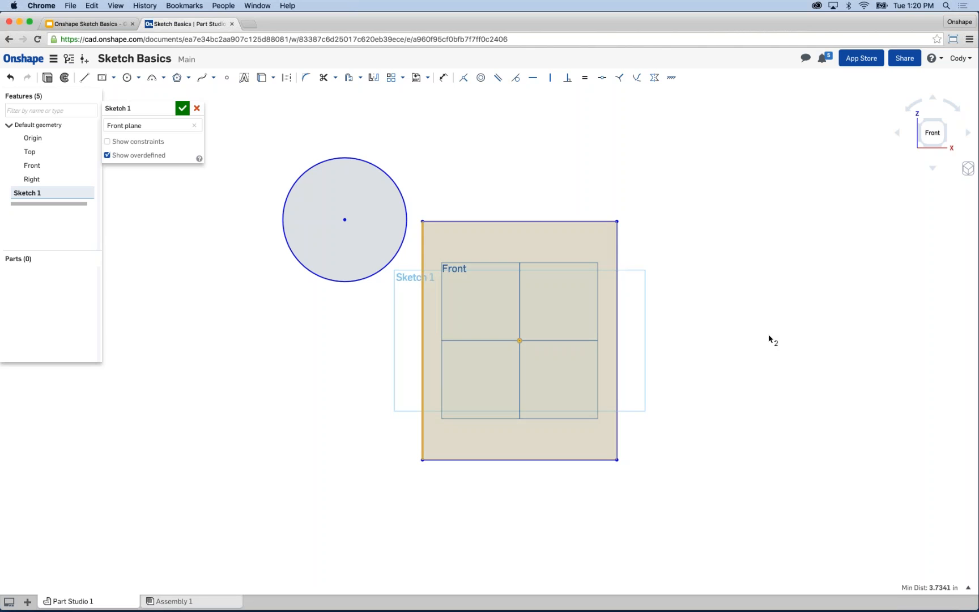
pyautogui.press('space')
pyautogui.hotkey('ctrl', 'Right')
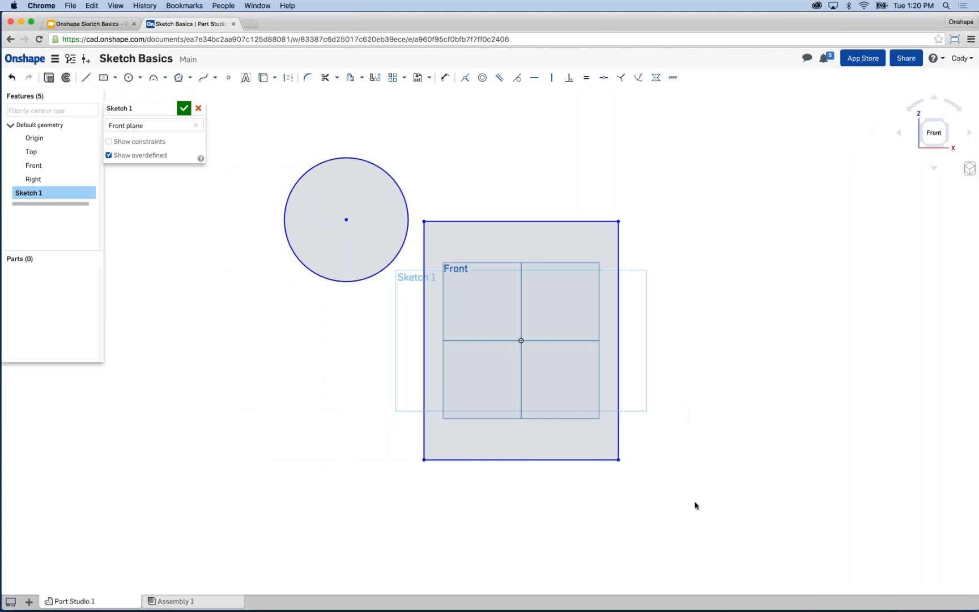
# Box-select the circle and the rectangle together and delete them from the sketch
pyautogui.moveTo(695, 504); pyautogui.dragTo(271, 151)
pyautogui.press('Delete')
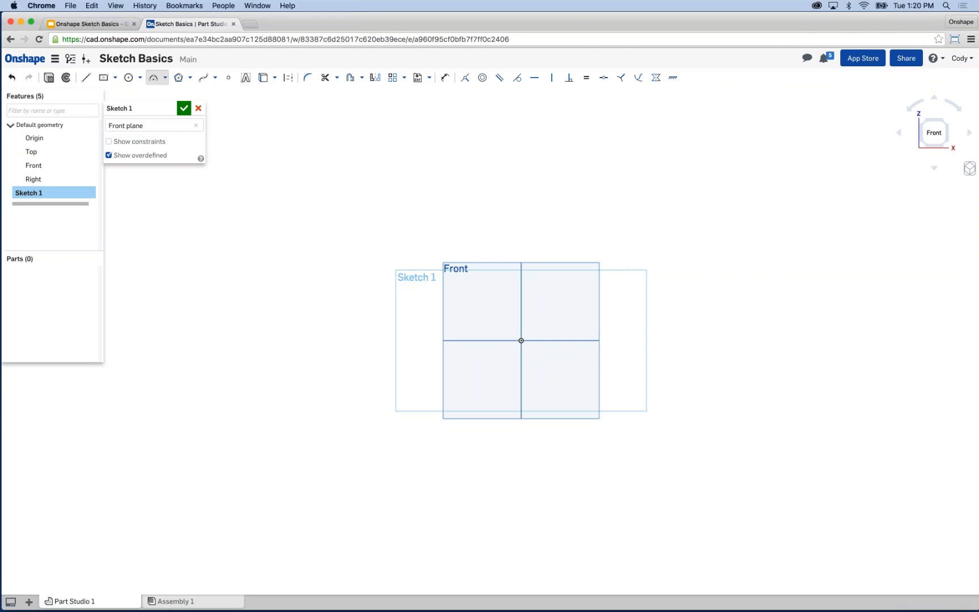
# Draw a 3 point arc about 0.55 in in radius above the Front plane outline, and delete it
pyautogui.click(164, 78)
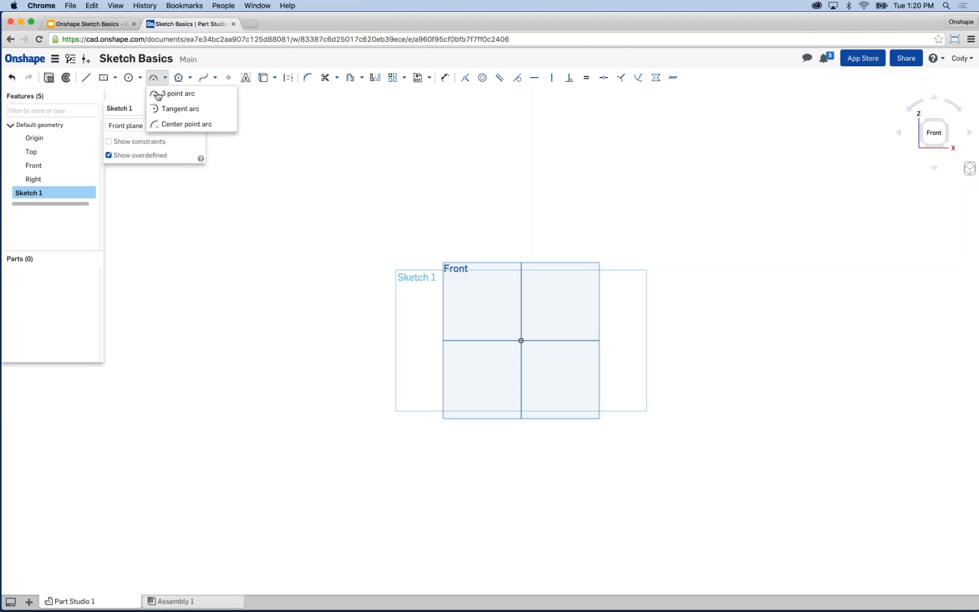
pyautogui.click(158, 94)
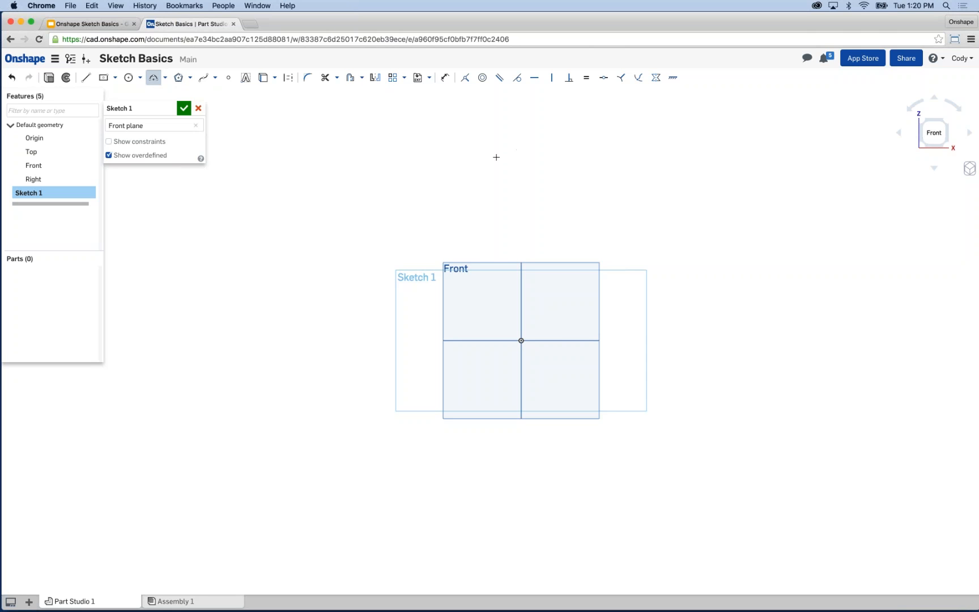
pyautogui.click(515, 149)
pyautogui.scroll(5, 538, 182)
pyautogui.moveTo(534, 185); pyautogui.dragTo(531, 199, button='middle')
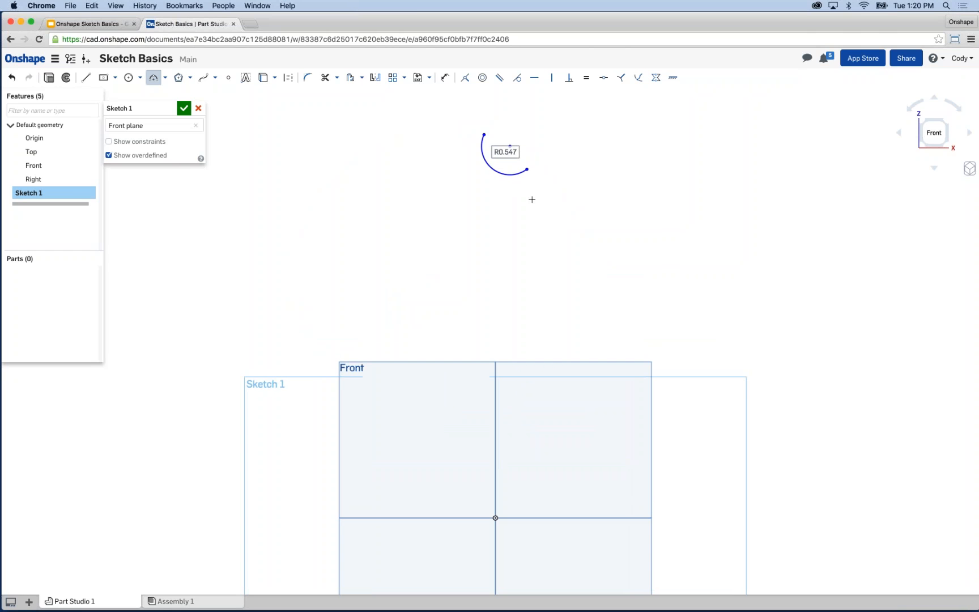
pyautogui.press('Escape')
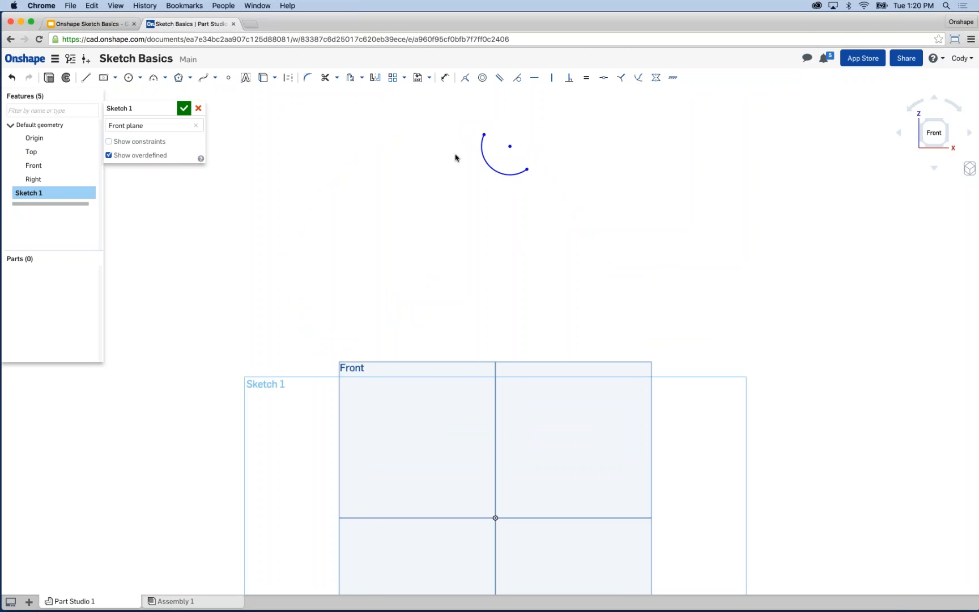
pyautogui.moveTo(431, 100); pyautogui.dragTo(560, 197)
pyautogui.press('Delete')
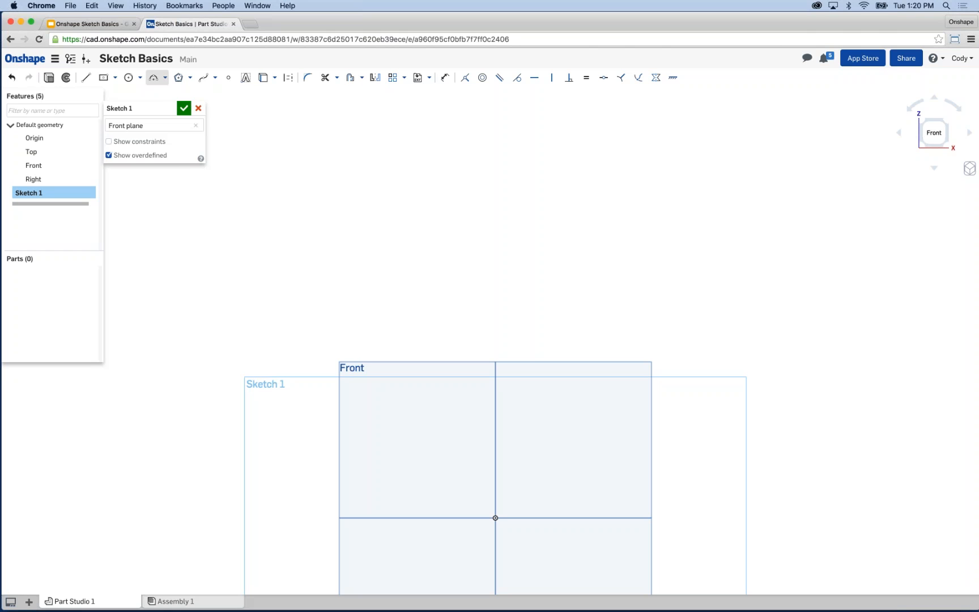
pyautogui.click(164, 78)
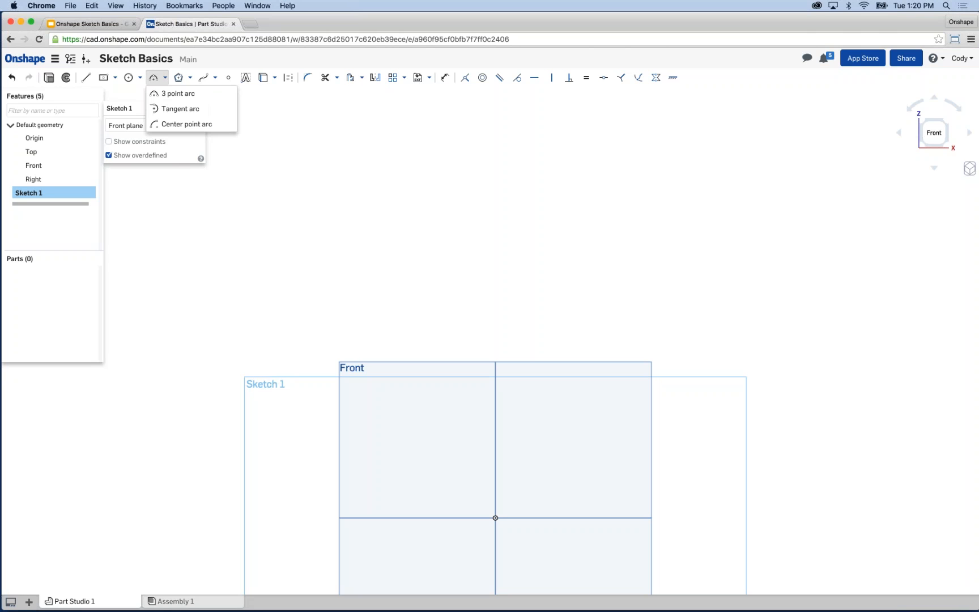
pyautogui.click(164, 109)
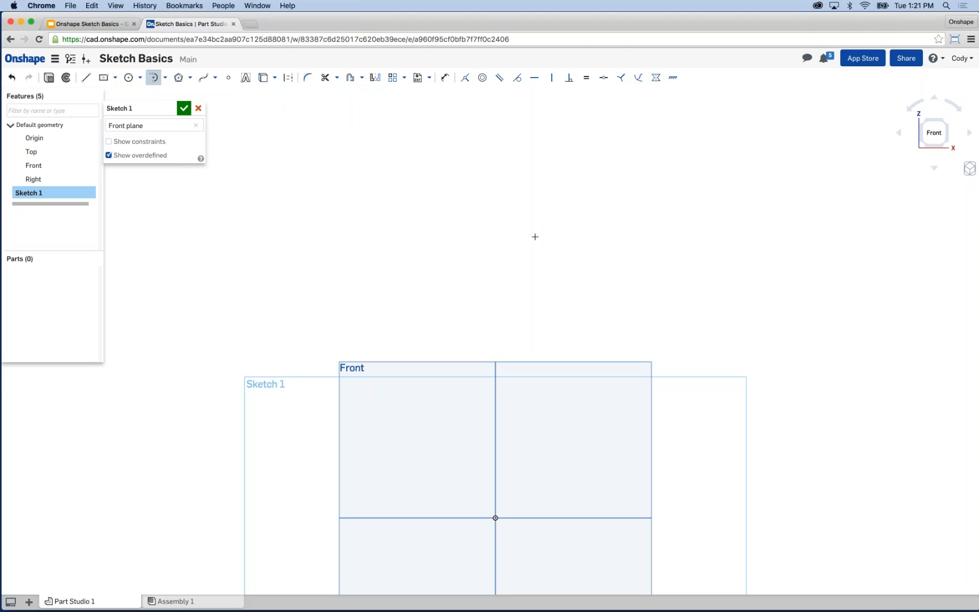
pyautogui.press('Escape')
# Draw a single vertical line to the right of the Front plane outline
pyautogui.click(85, 78)
pyautogui.click(776, 441)
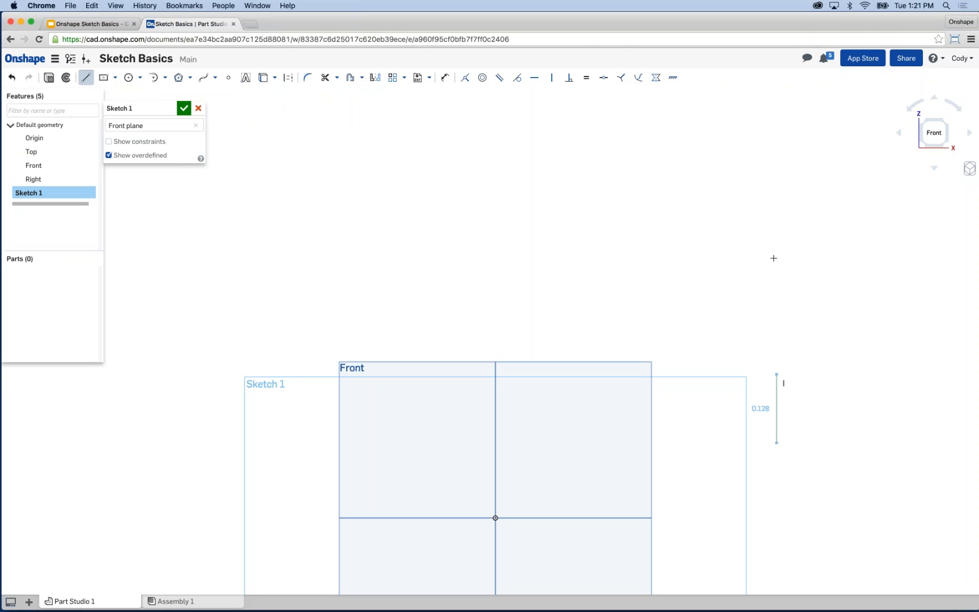
pyautogui.click(777, 221)
pyautogui.press('Escape')
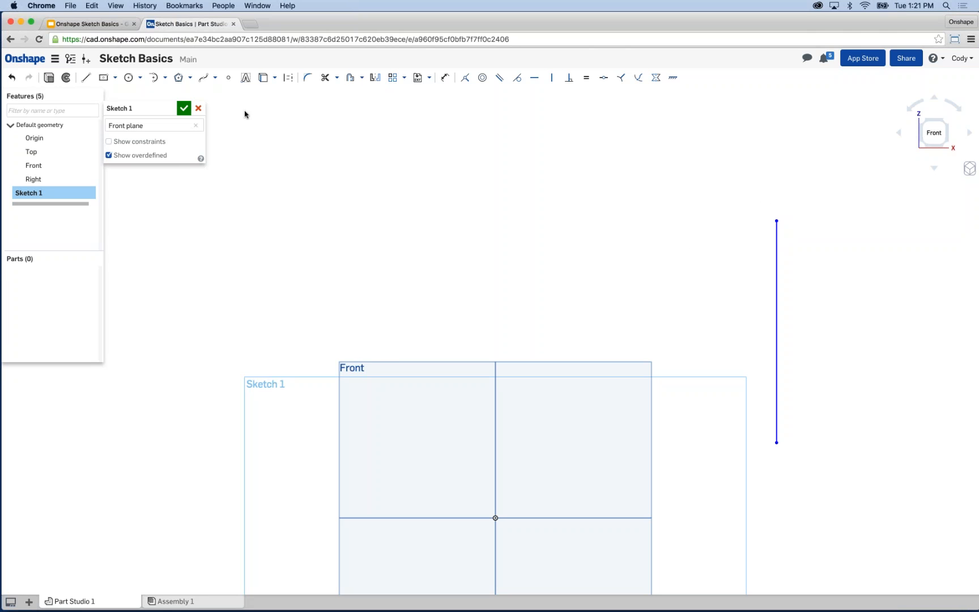
# Draw a tangent arc from the vertical line's upper endpoint, curving about a quarter turn up and to the left
pyautogui.click(164, 77)
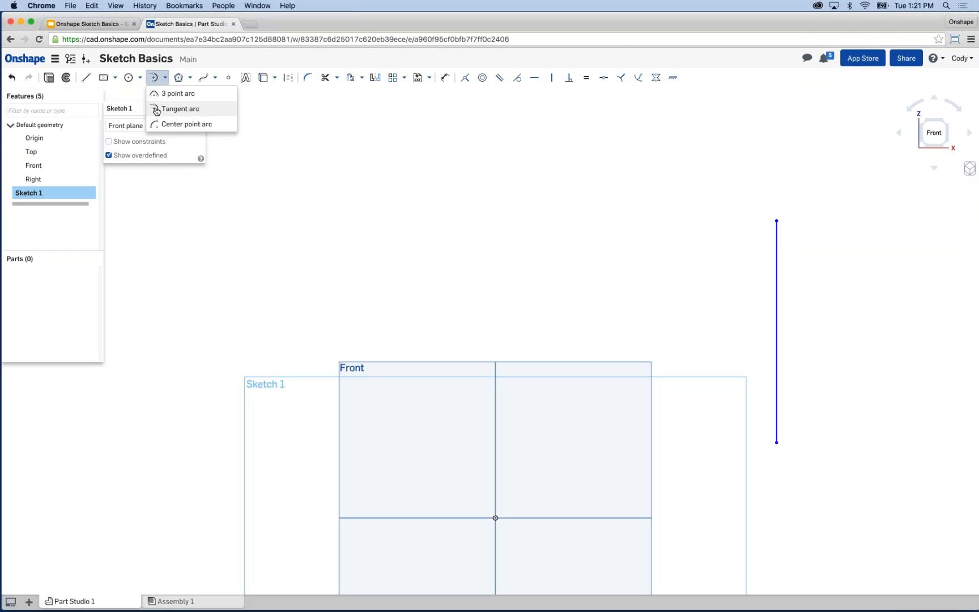
pyautogui.click(180, 108)
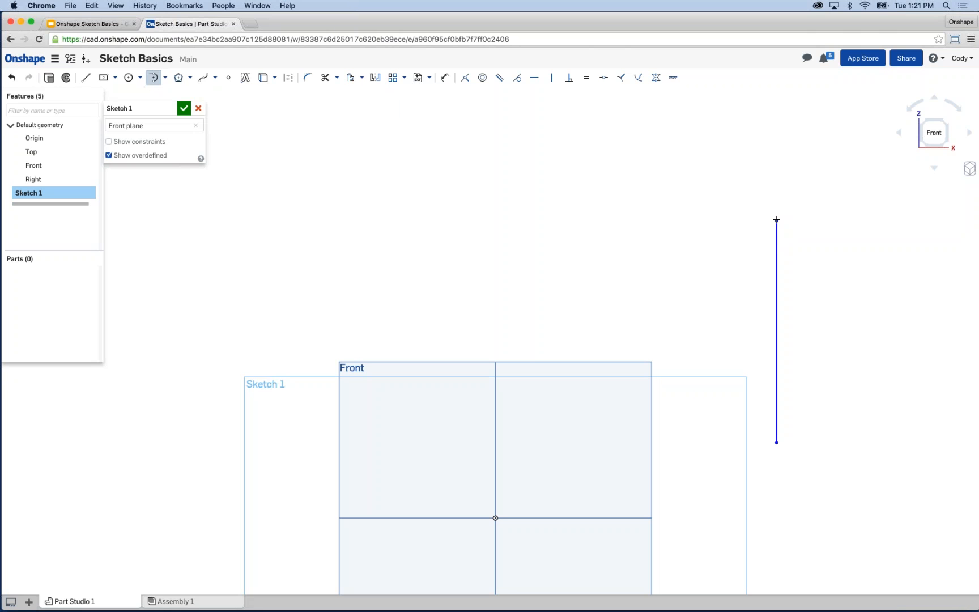
pyautogui.click(777, 220)
pyautogui.click(675, 123)
pyautogui.press('Escape')
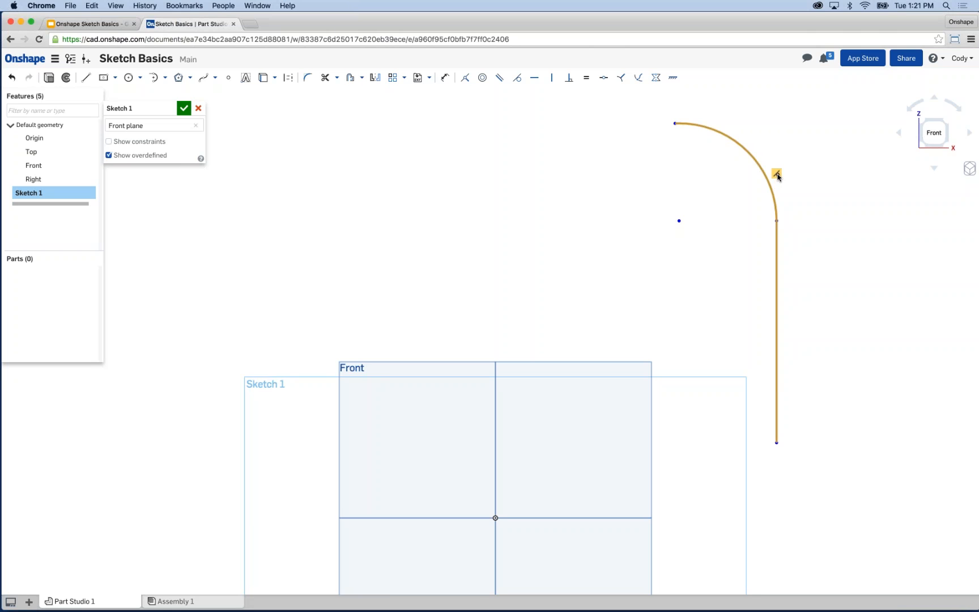
# Box-select the vertical line with its tangent arc and delete both from the sketch
pyautogui.scroll(-1, 799, 324)
pyautogui.moveTo(837, 422); pyautogui.dragTo(781, 416, button='middle')
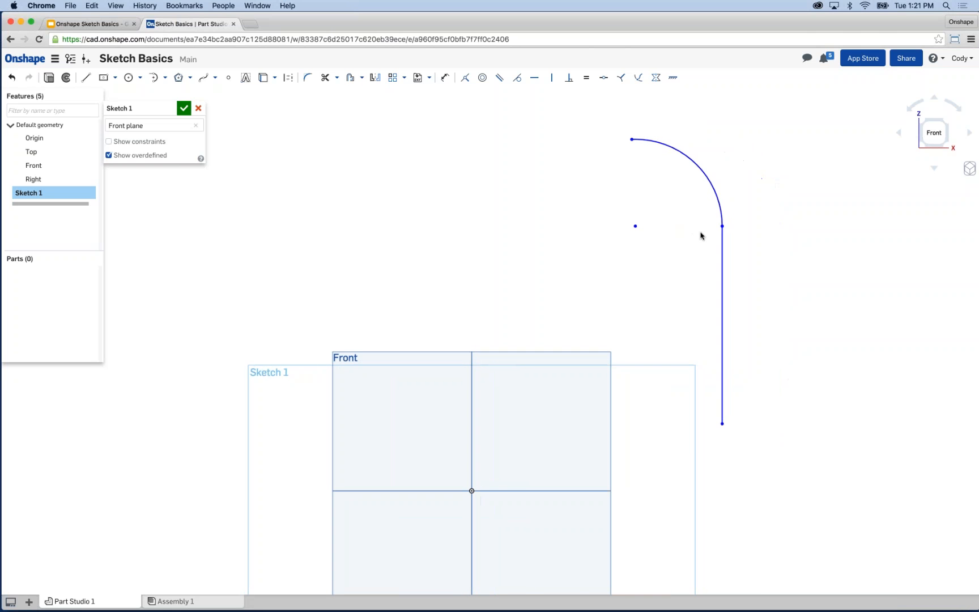
pyautogui.moveTo(789, 449); pyautogui.dragTo(597, 110)
pyautogui.press('Delete')
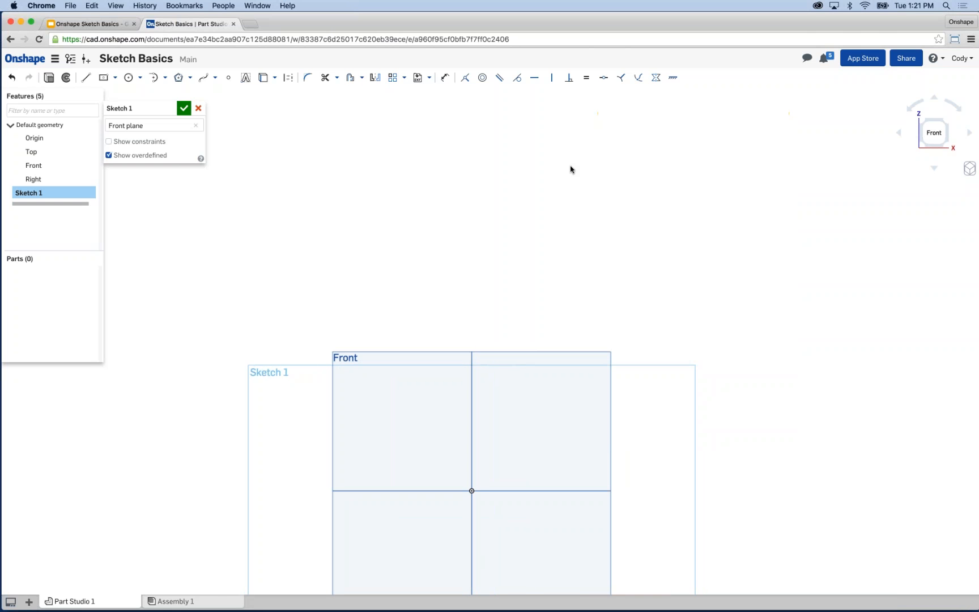
# Draw a vertical line about 5.76 in long to the right of the Front plane outline
pyautogui.moveTo(477, 215); pyautogui.dragTo(447, 213, button='middle')
pyautogui.moveTo(445, 561); pyautogui.dragTo(514, 435, button='middle')
pyautogui.scroll(3, 470, 457)
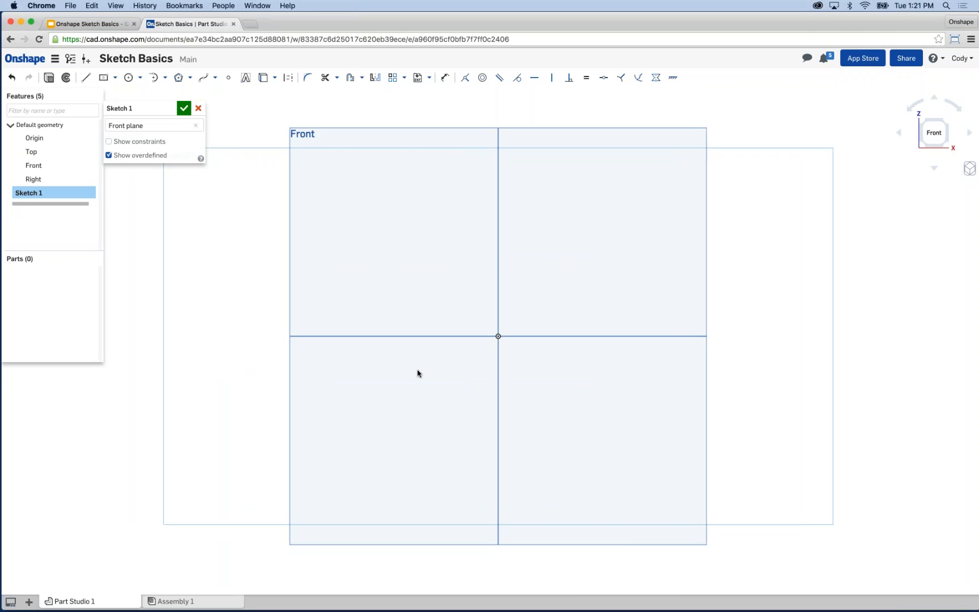
pyautogui.scroll(-1, 454, 312)
pyautogui.moveTo(454, 312); pyautogui.dragTo(484, 296, button='middle')
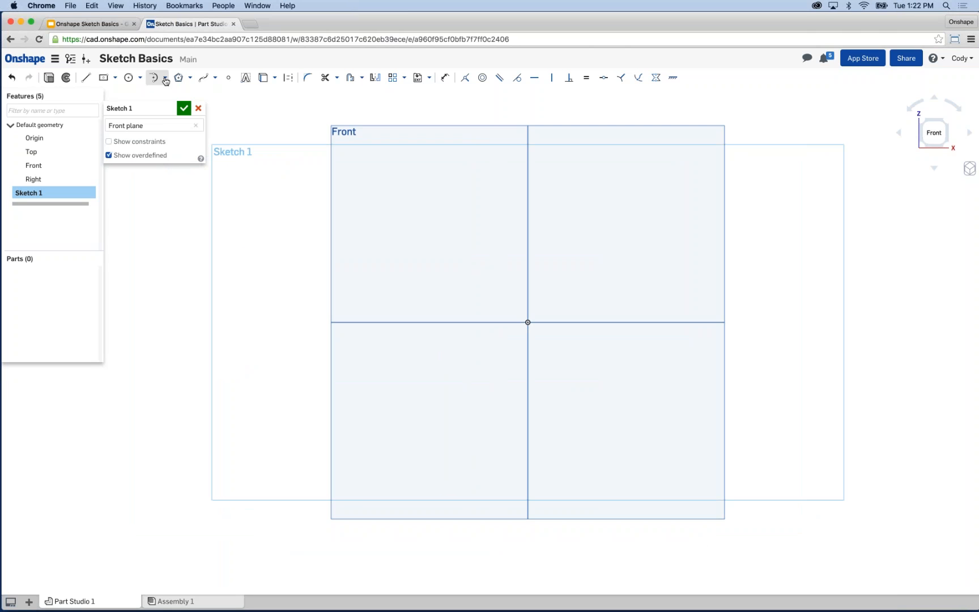
pyautogui.click(164, 78)
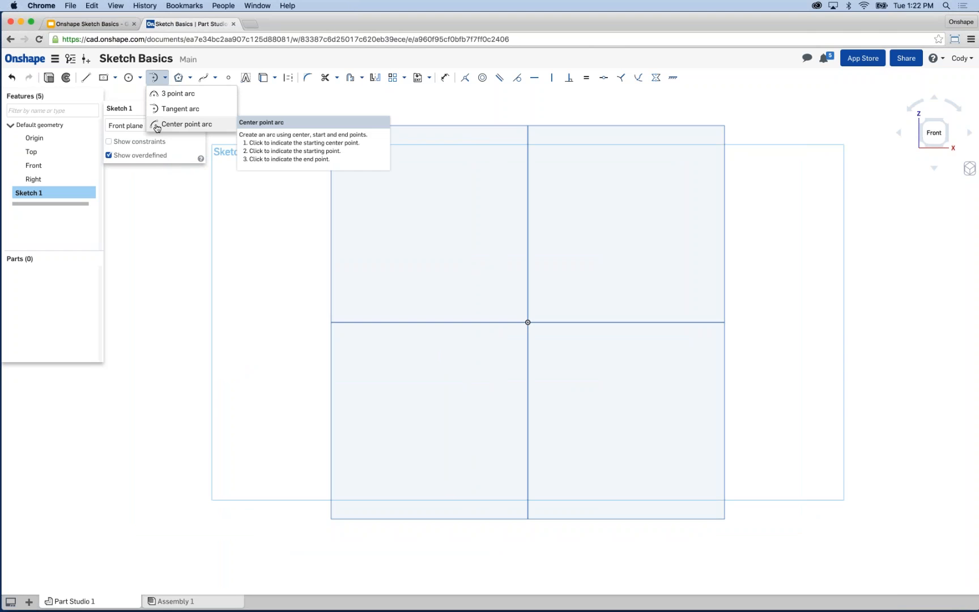
pyautogui.scroll(-1, 279, 241)
pyautogui.moveTo(279, 243); pyautogui.dragTo(320, 249, button='middle')
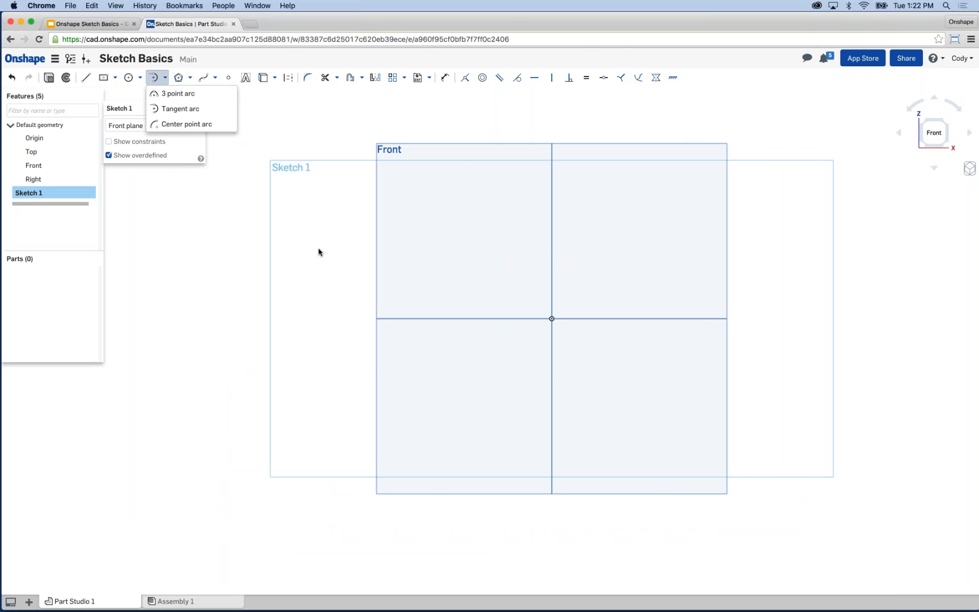
pyautogui.scroll(-1, 319, 252)
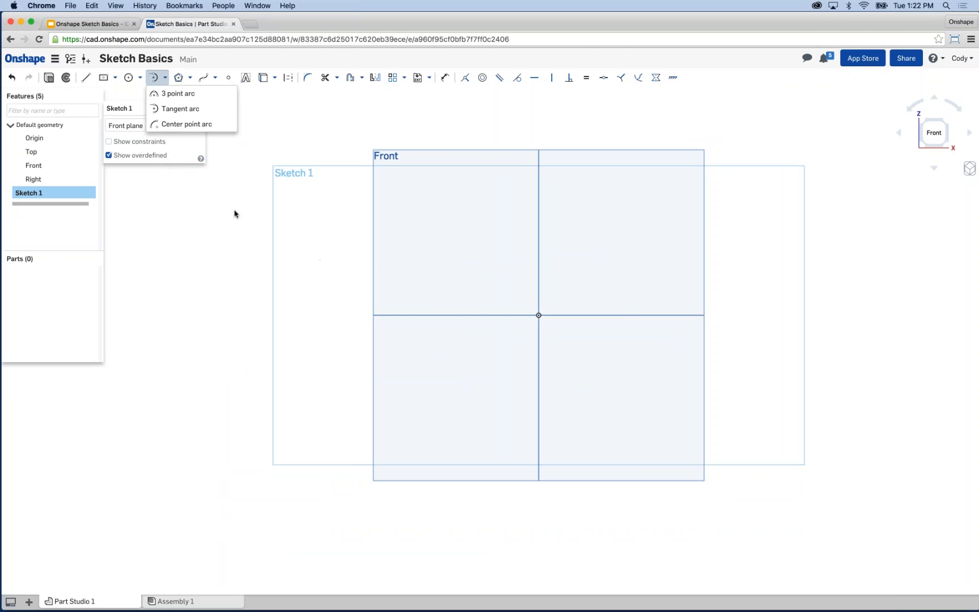
pyautogui.press('l')
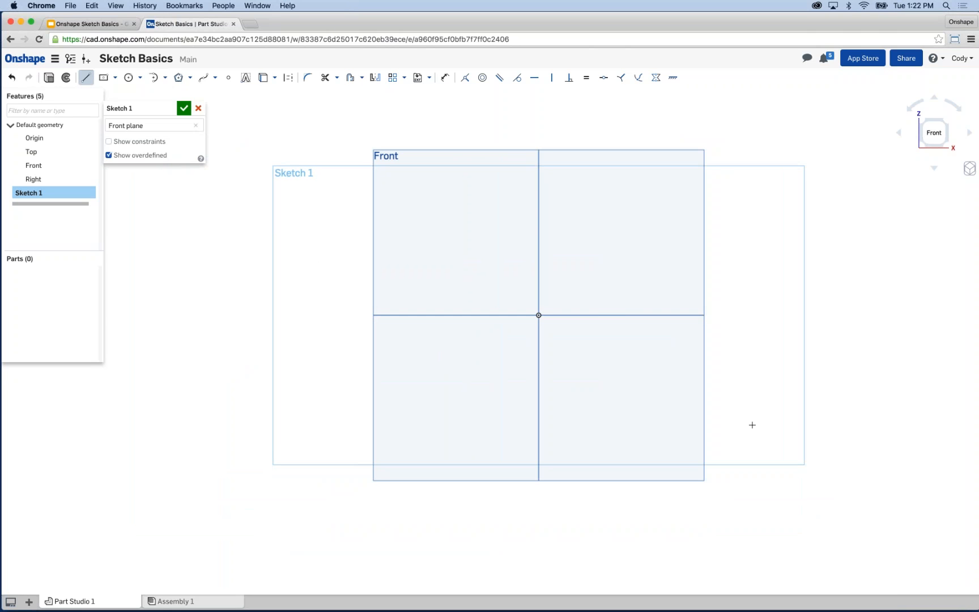
pyautogui.moveTo(751, 425); pyautogui.dragTo(734, 212)
pyautogui.moveTo(737, 110); pyautogui.dragTo(751, 107)
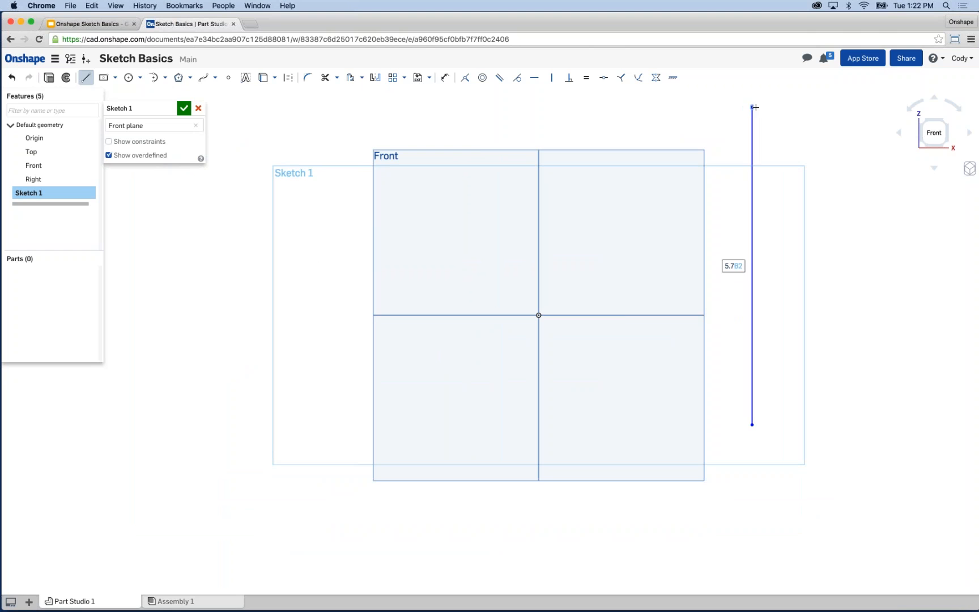
pyautogui.press('Escape')
# Draw a center point arc about the vertical line's midpoint from its upper to its lower endpoint, forming a half circle of about 2.88 in radius
pyautogui.moveTo(630, 141); pyautogui.dragTo(408, 150, button='middle')
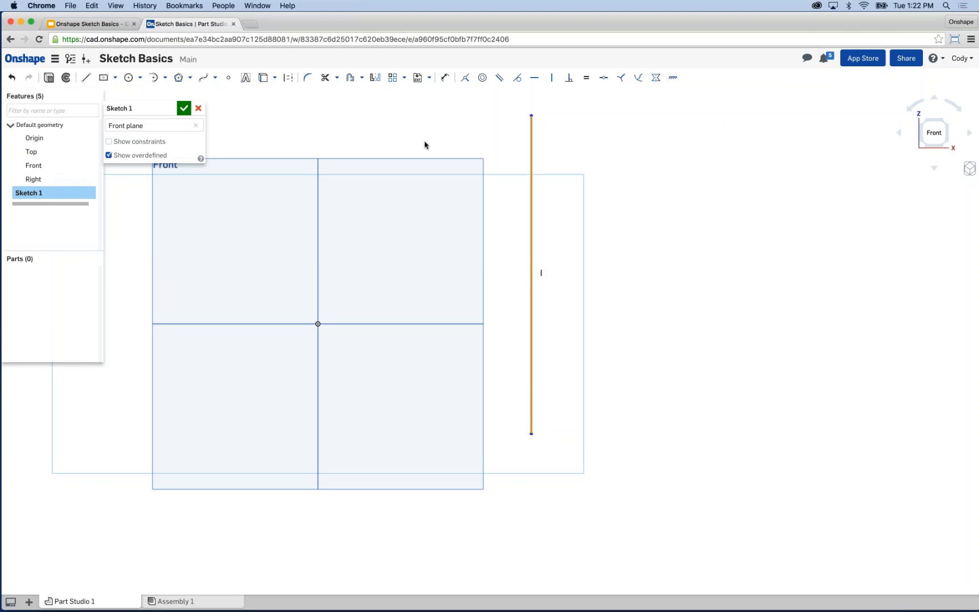
pyautogui.click(165, 78)
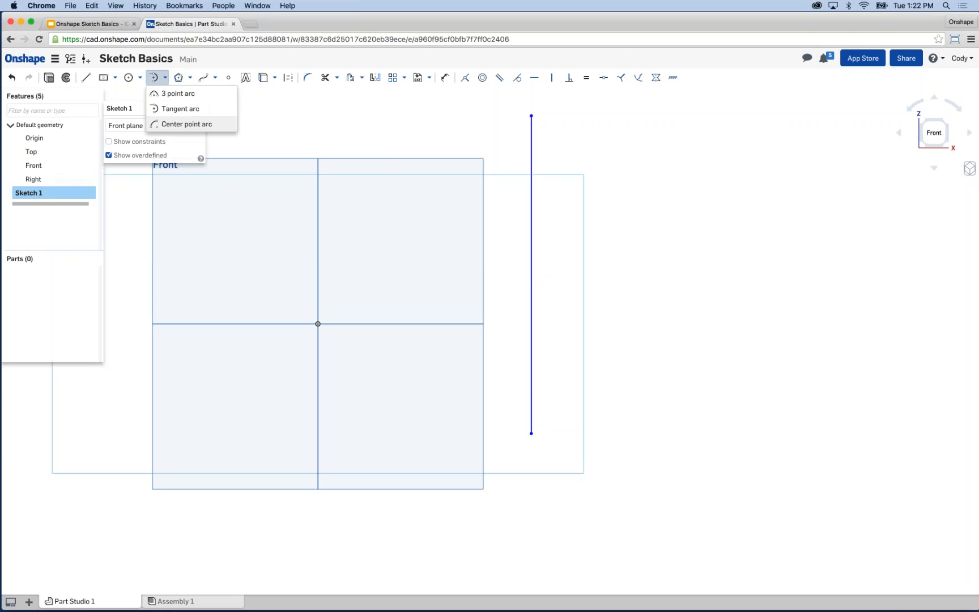
pyautogui.click(180, 122)
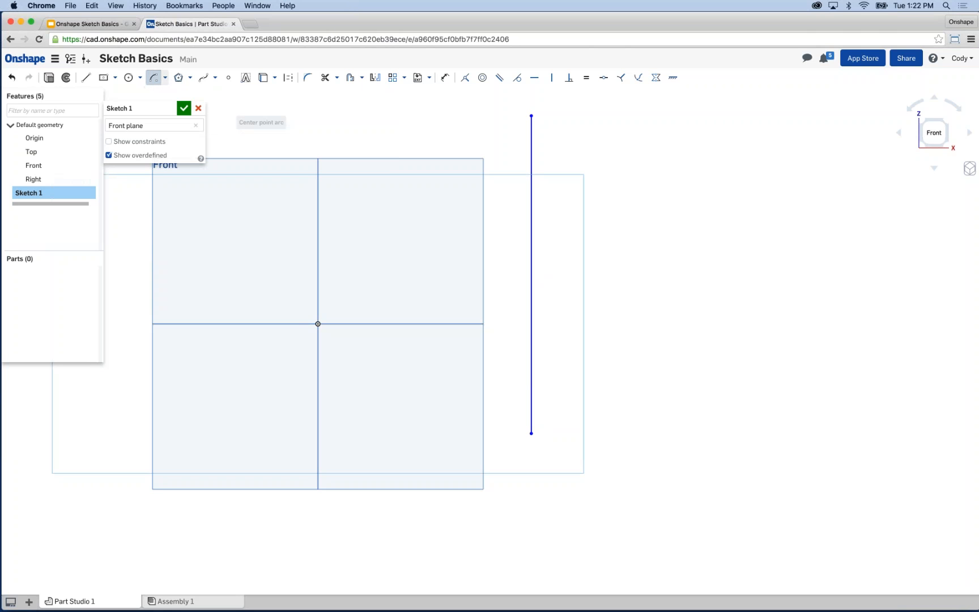
pyautogui.click(531, 275)
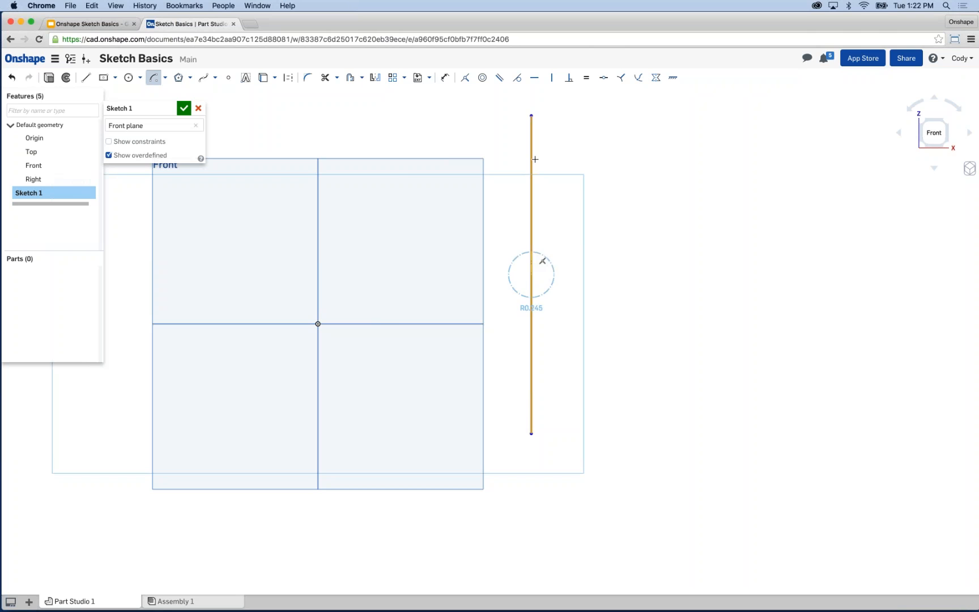
pyautogui.click(531, 116)
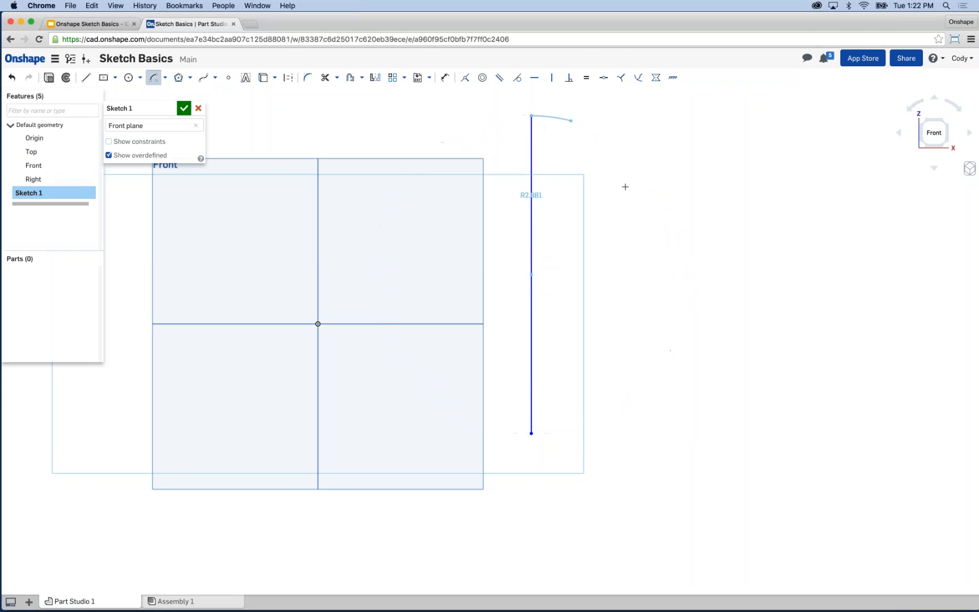
pyautogui.click(531, 434)
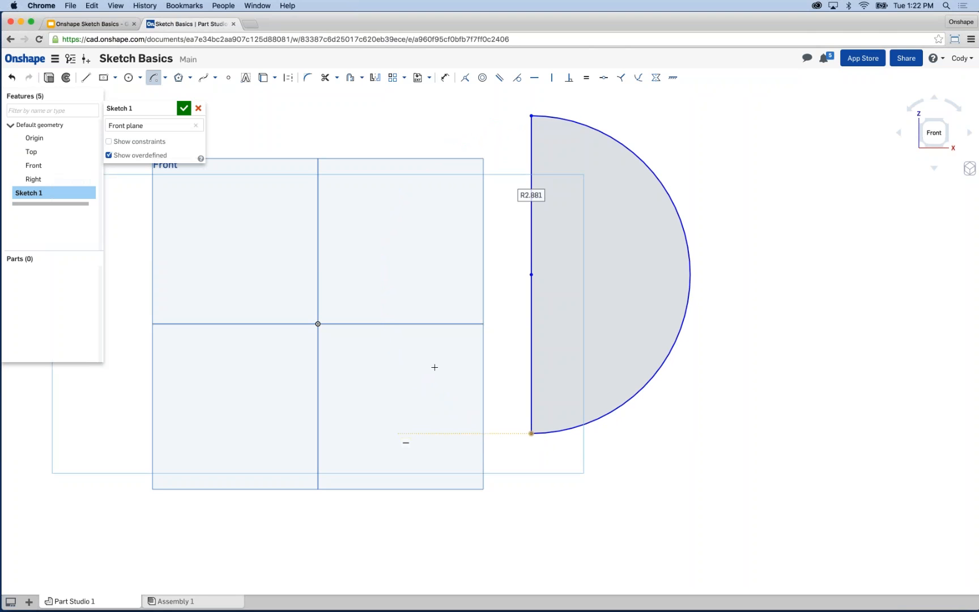
pyautogui.press('Escape')
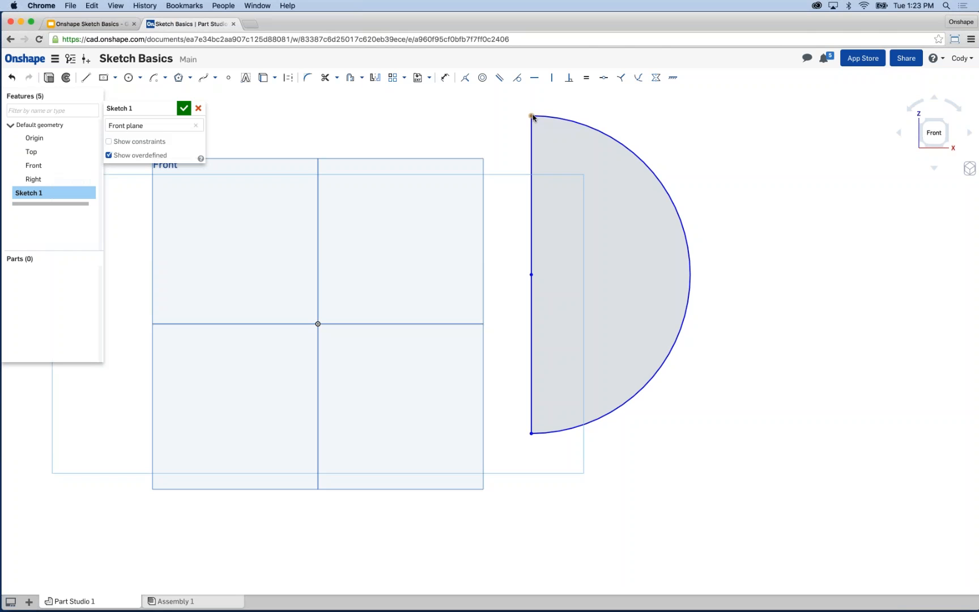
# Resize the half circle by moving the upper endpoint shared by the vertical line and the arc
pyautogui.moveTo(533, 117); pyautogui.dragTo(629, 374)
pyautogui.scroll(-2, 632, 384)
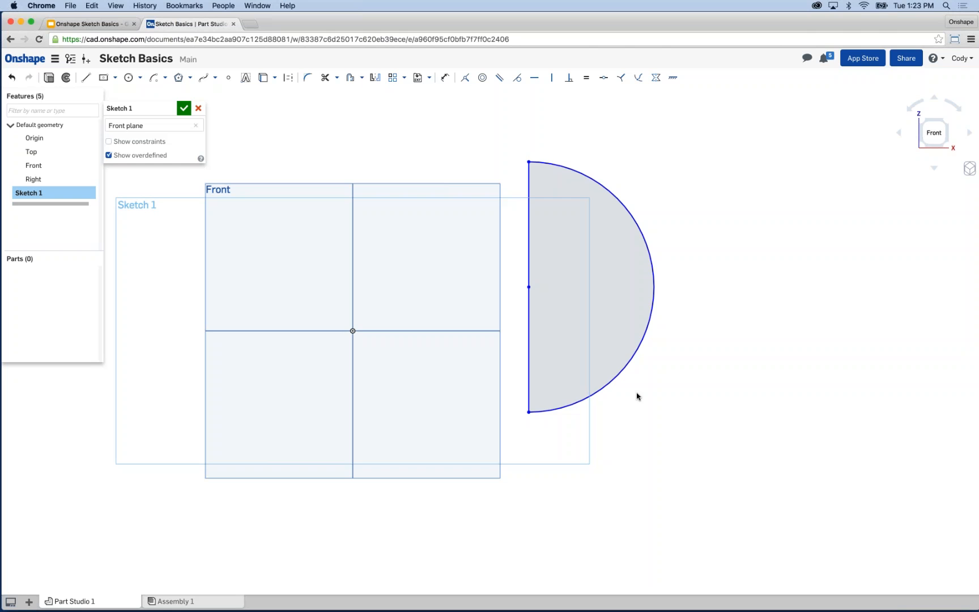
pyautogui.scroll(-3, 595, 371)
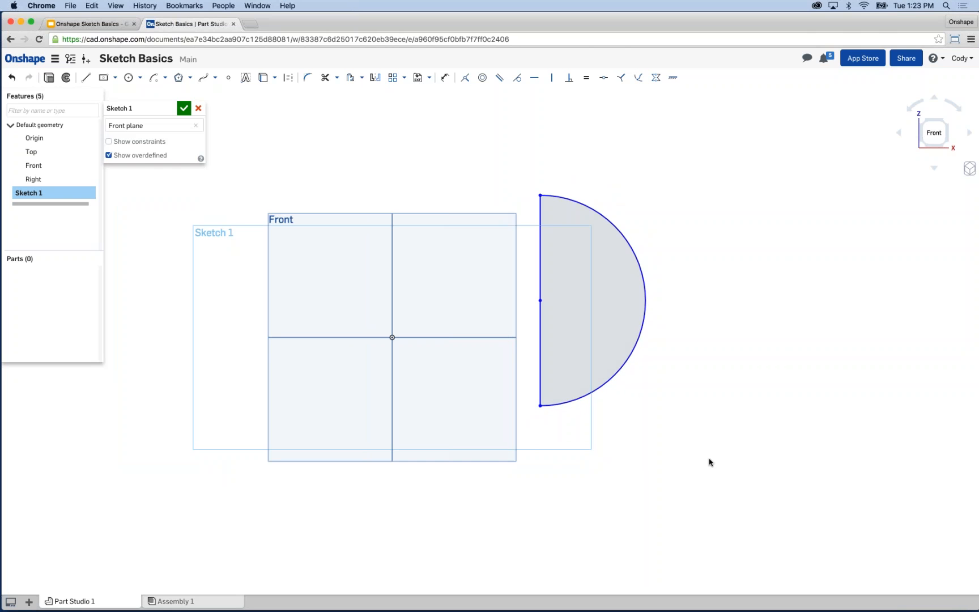
# Box-select the half circle's line and arc and delete both from the sketch
pyautogui.moveTo(756, 466)
pyautogui.mouseDown()
pyautogui.moveTo(617, 236)
pyautogui.moveTo(521, 141)
pyautogui.mouseUp()
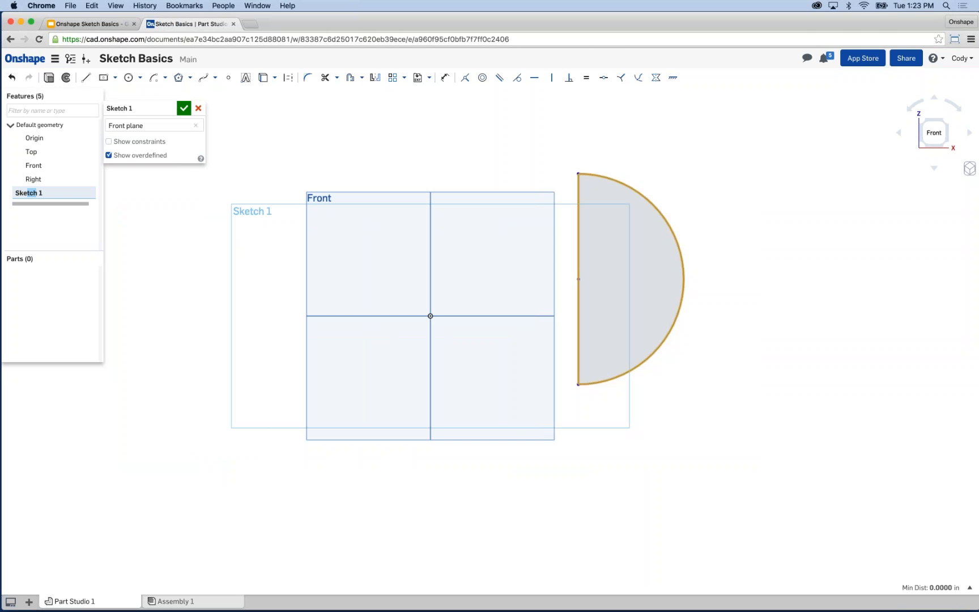
pyautogui.press('Delete')
pyautogui.moveTo(238, 164); pyautogui.dragTo(270, 150, button='middle')
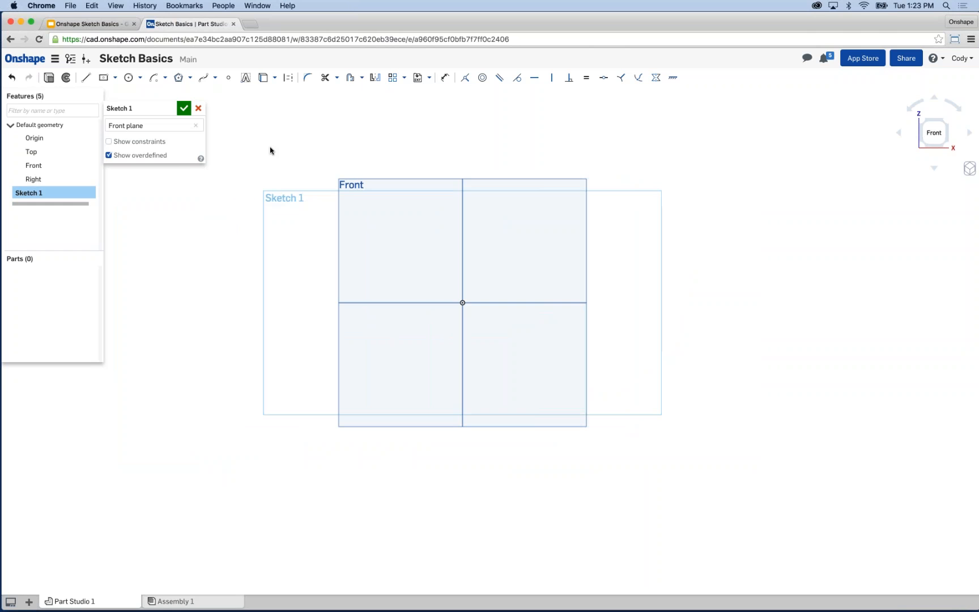
# Draw a six-sided inscribed polygon centred on the origin, with vertical sides just outside the Front plane outline
pyautogui.click(190, 79)
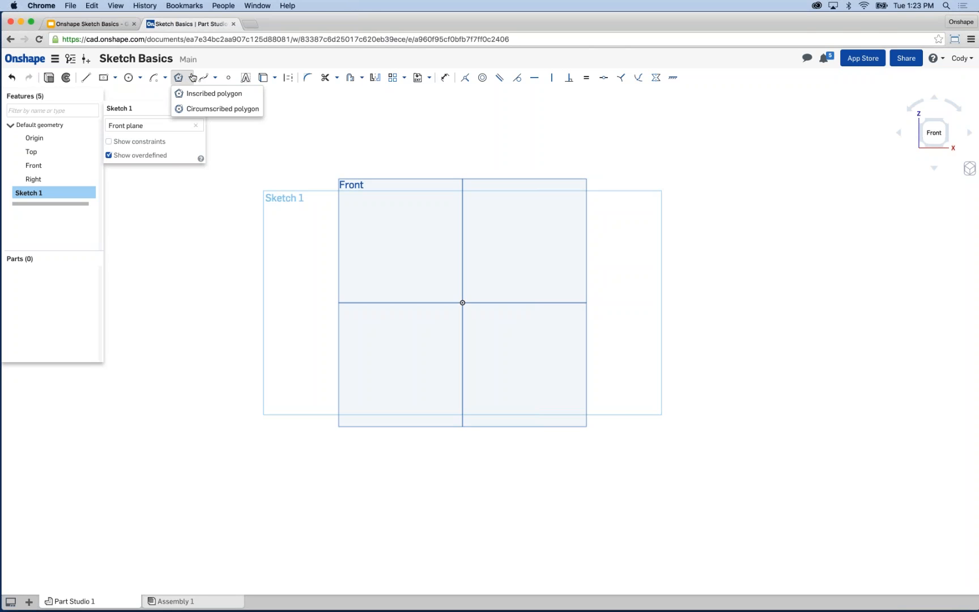
pyautogui.click(210, 94)
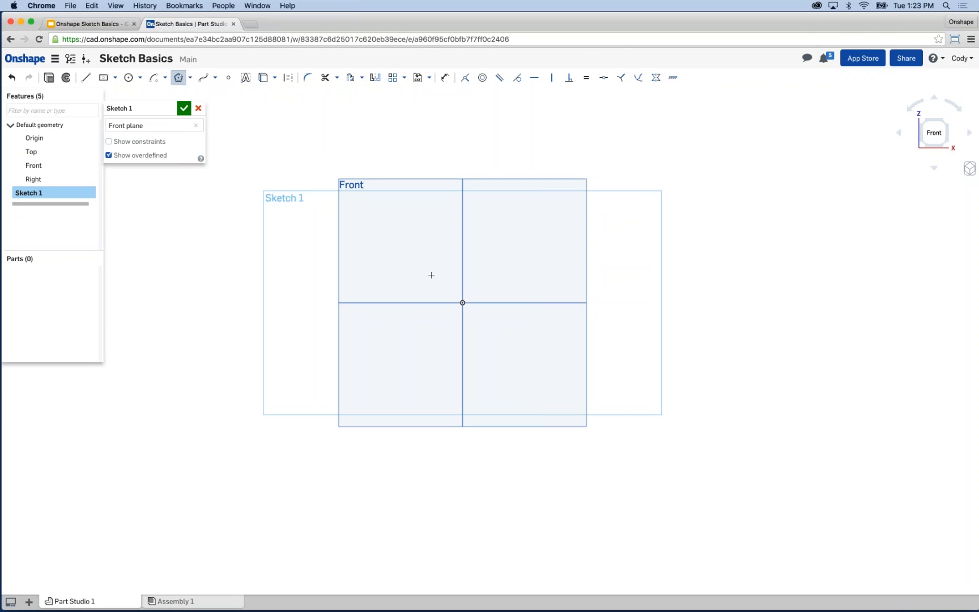
pyautogui.click(463, 302)
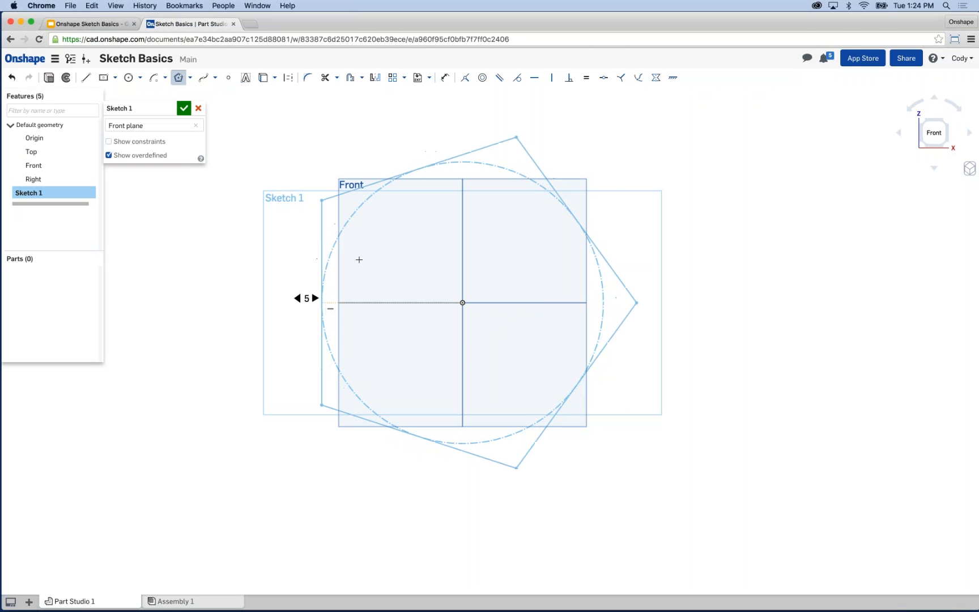
pyautogui.click(331, 253)
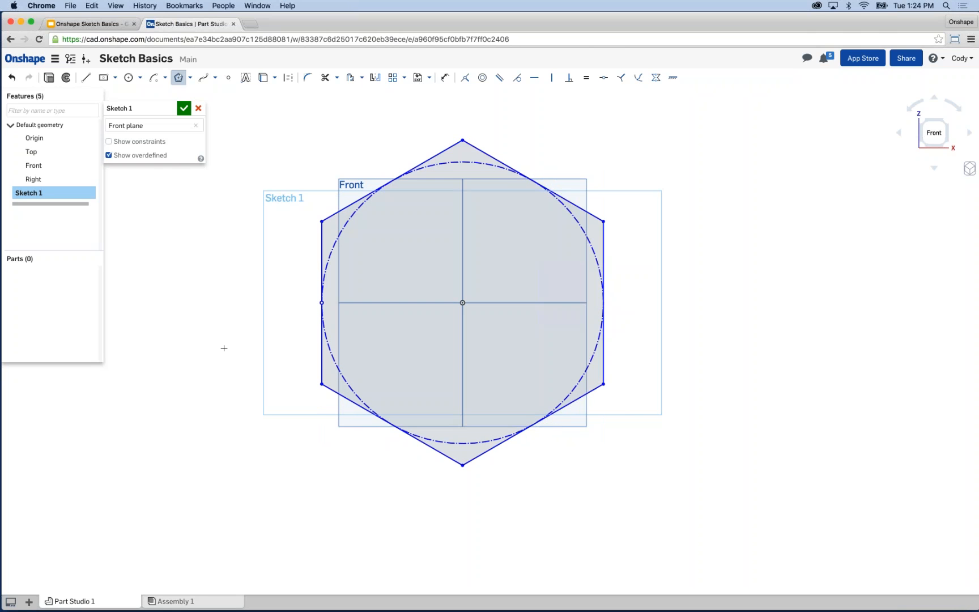
pyautogui.scroll(-1, 224, 342)
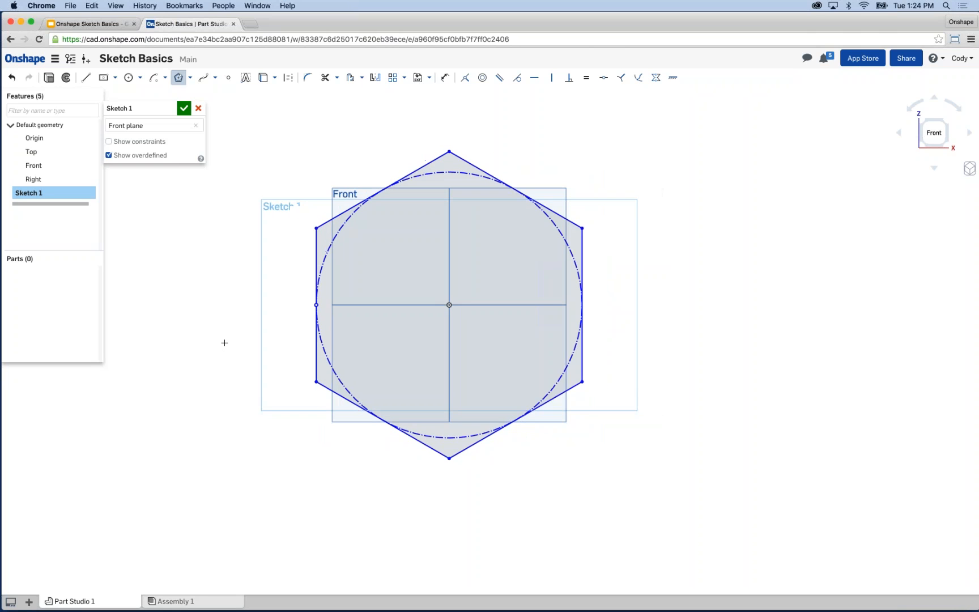
pyautogui.press('Escape')
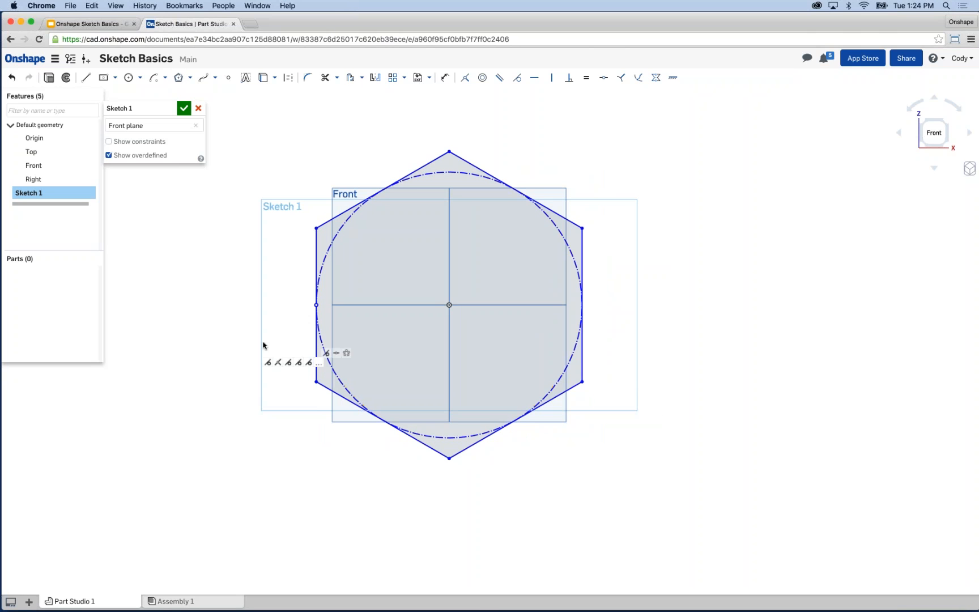
# Box-select the whole inscribed hexagon with its construction circle and delete it
pyautogui.moveTo(258, 324); pyautogui.dragTo(278, 329, button='middle')
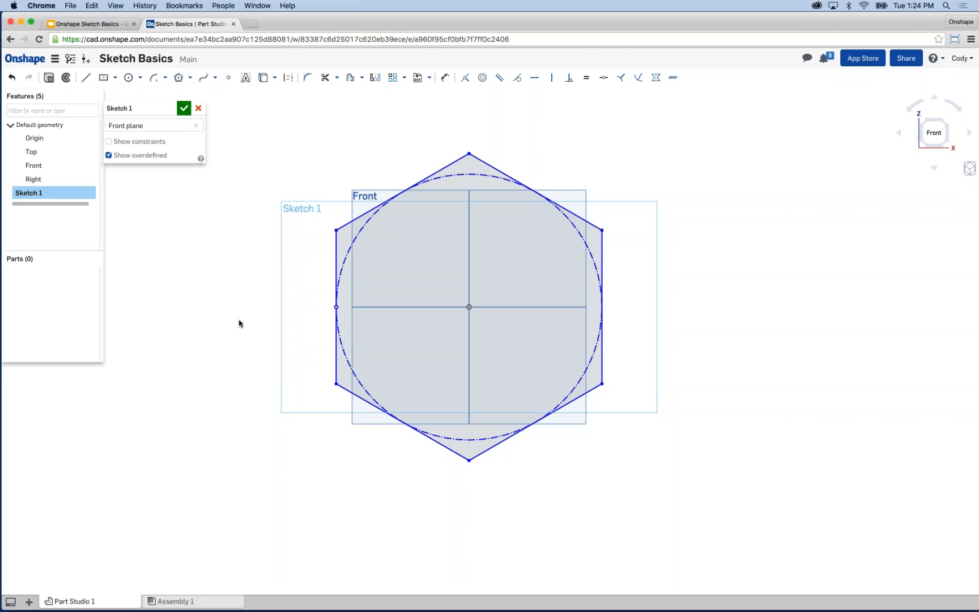
pyautogui.scroll(-1, 604, 431)
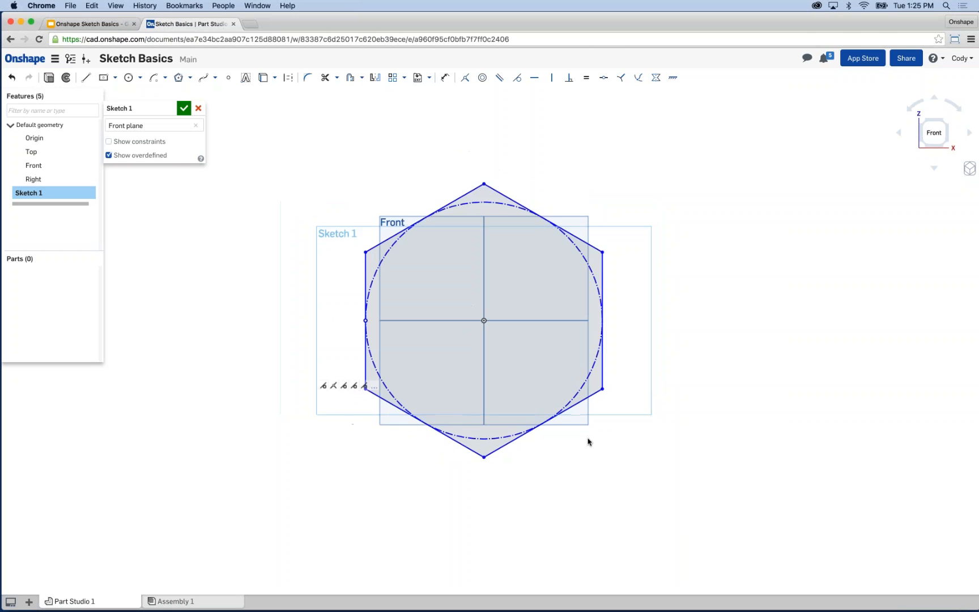
pyautogui.scroll(-1, 649, 477)
pyautogui.moveTo(651, 475)
pyautogui.mouseDown()
pyautogui.moveTo(446, 258)
pyautogui.moveTo(356, 194)
pyautogui.mouseUp()
pyautogui.press('Delete')
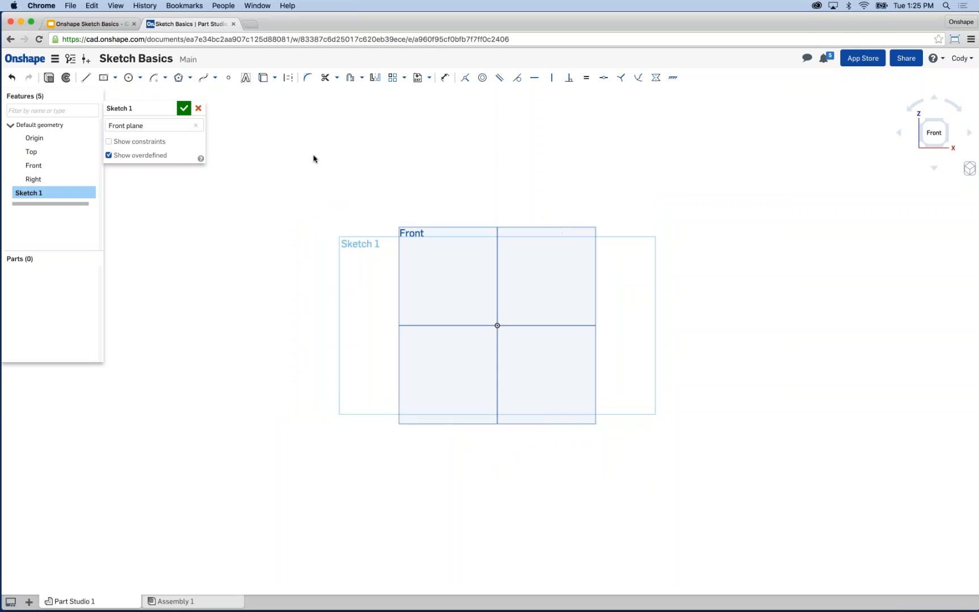
# Draw a six-sided circumscribed polygon centred on the origin with two corners on the horizontal axis, and enlarge it by its construction circle
pyautogui.click(190, 77)
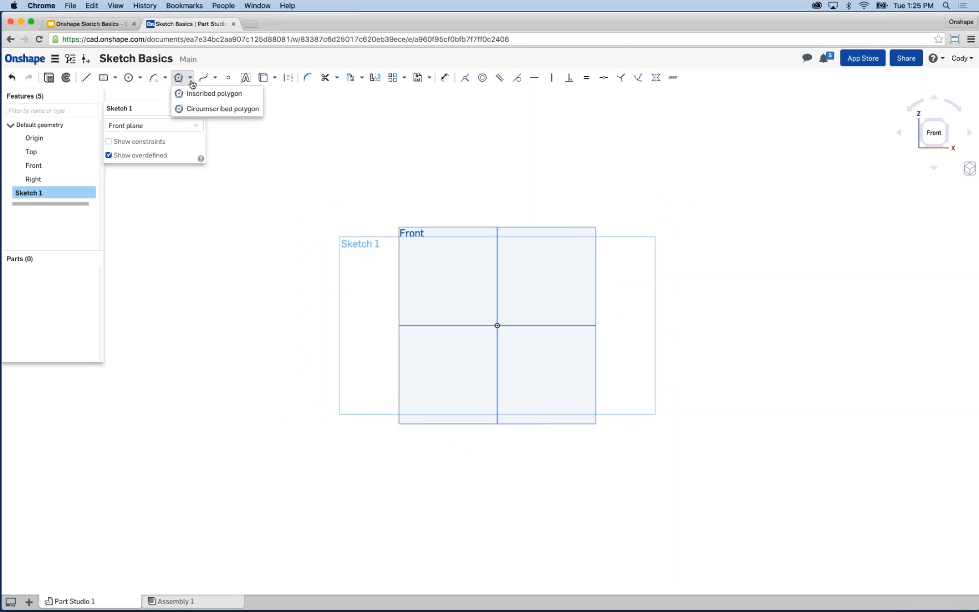
pyautogui.click(208, 110)
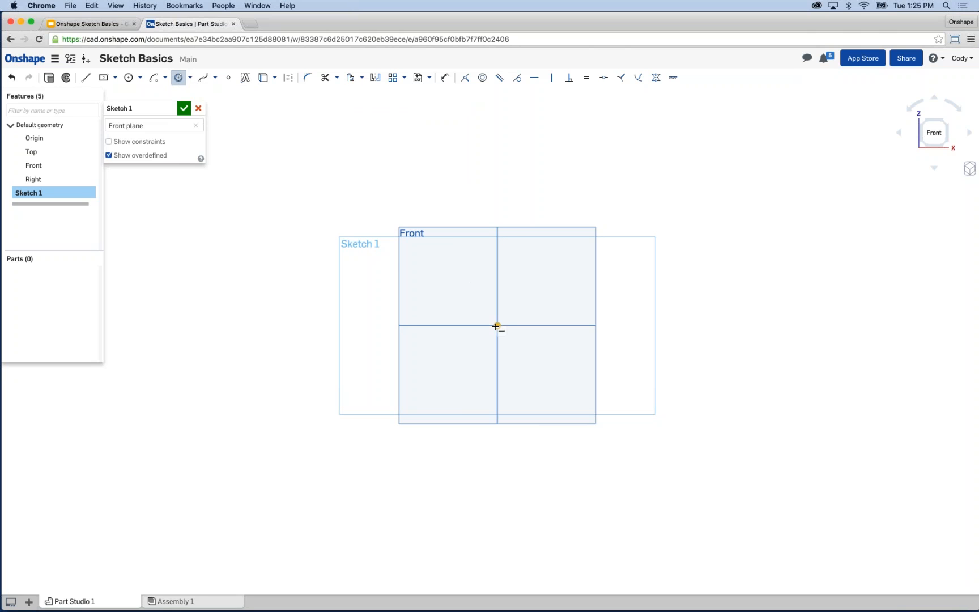
pyautogui.click(497, 325)
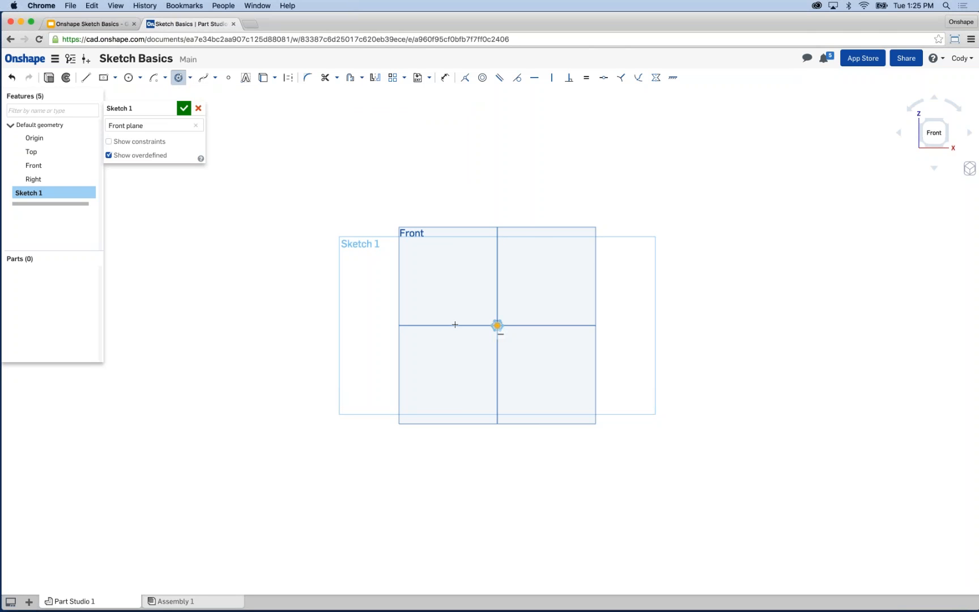
pyautogui.click(355, 325)
pyautogui.moveTo(326, 320)
pyautogui.mouseDown()
pyautogui.moveTo(225, 313)
pyautogui.moveTo(353, 322)
pyautogui.mouseUp()
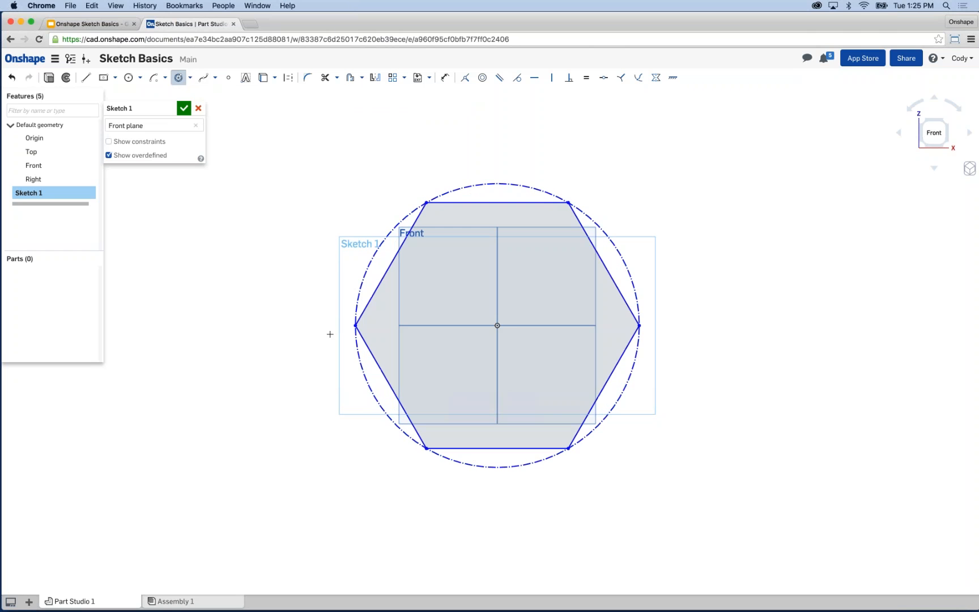
pyautogui.press('Escape')
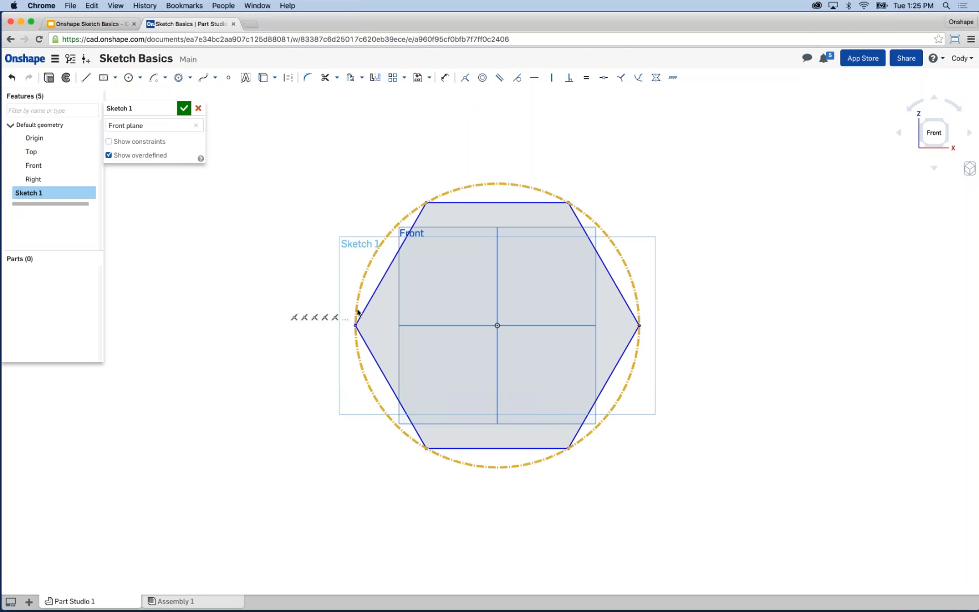
pyautogui.moveTo(356, 310)
pyautogui.mouseDown()
pyautogui.moveTo(311, 306)
pyautogui.moveTo(381, 306)
pyautogui.moveTo(328, 307)
pyautogui.moveTo(340, 303)
pyautogui.mouseUp()
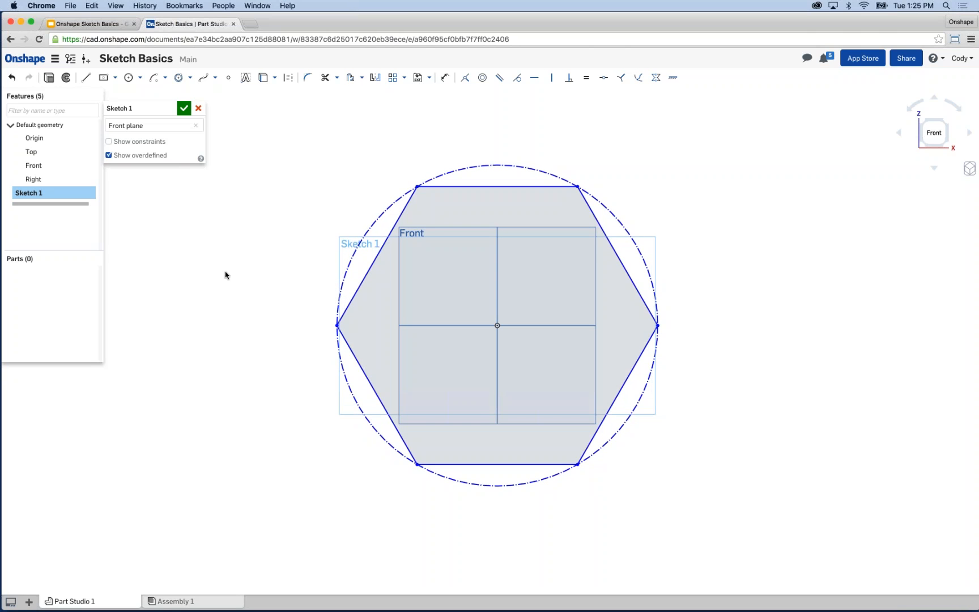
# Box-select the circumscribed hexagon together with its outer construction circle and delete it
pyautogui.scroll(-1, 641, 447)
pyautogui.moveTo(710, 496); pyautogui.dragTo(302, 153)
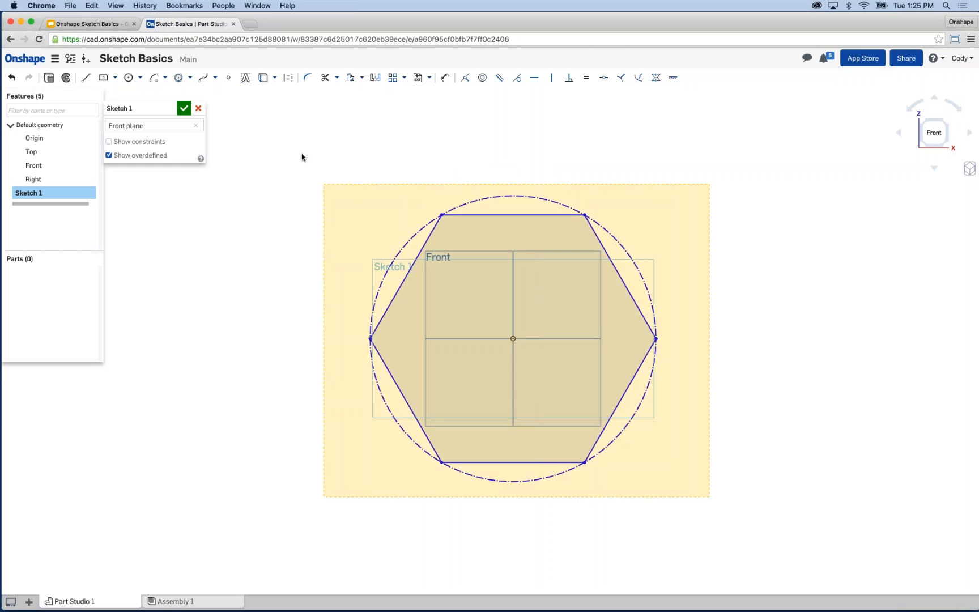
pyautogui.press('Delete')
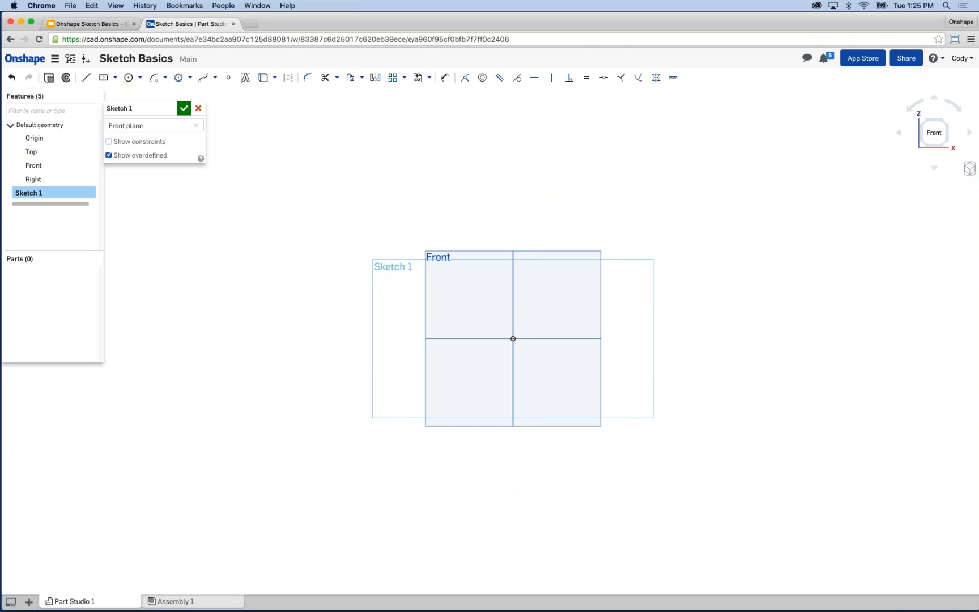
# Draw an open spline through seven points that arches over the Front plane and ends in a hook below and beyond it
pyautogui.click(190, 77)
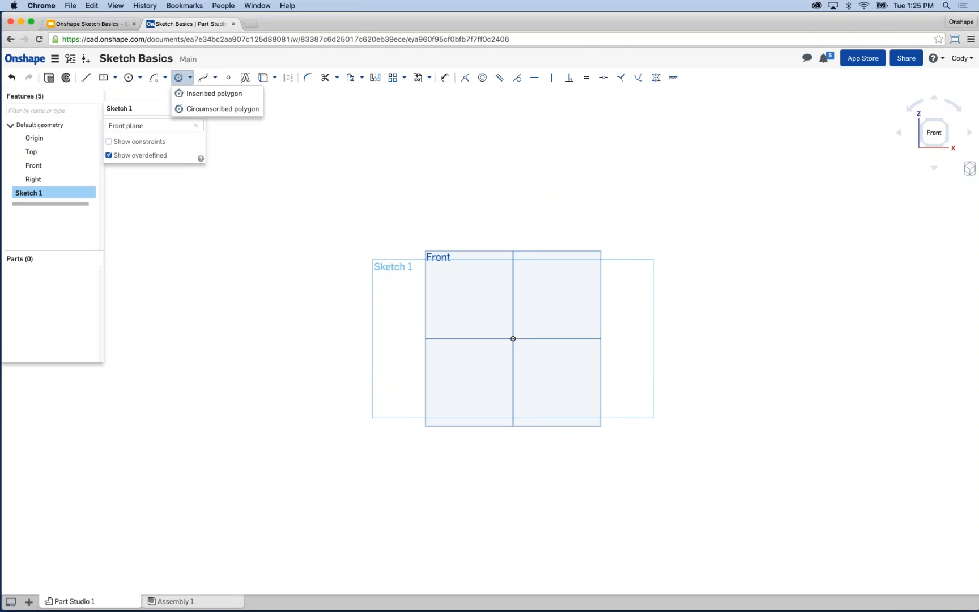
pyautogui.click(209, 78)
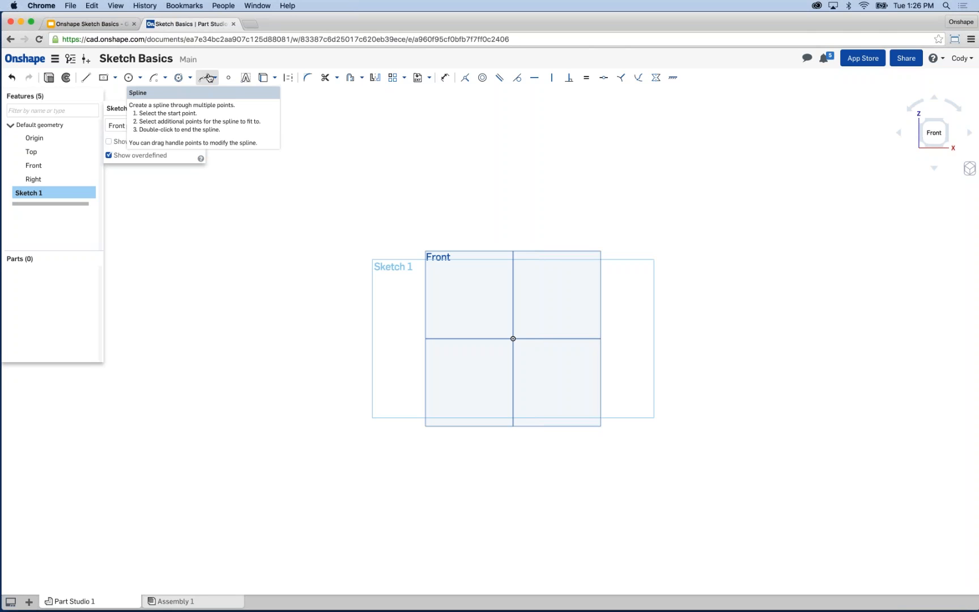
pyautogui.click(209, 78)
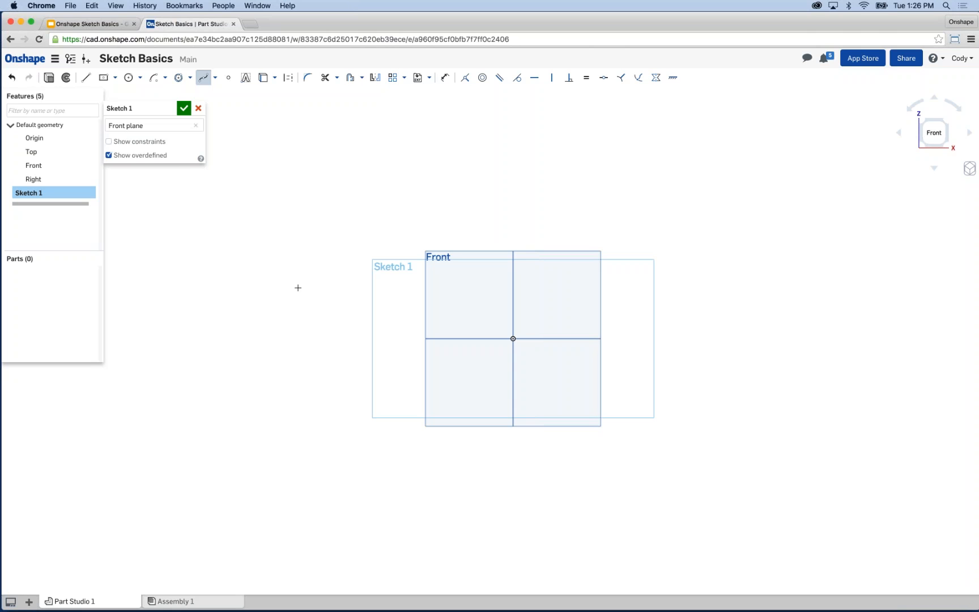
pyautogui.click(223, 319)
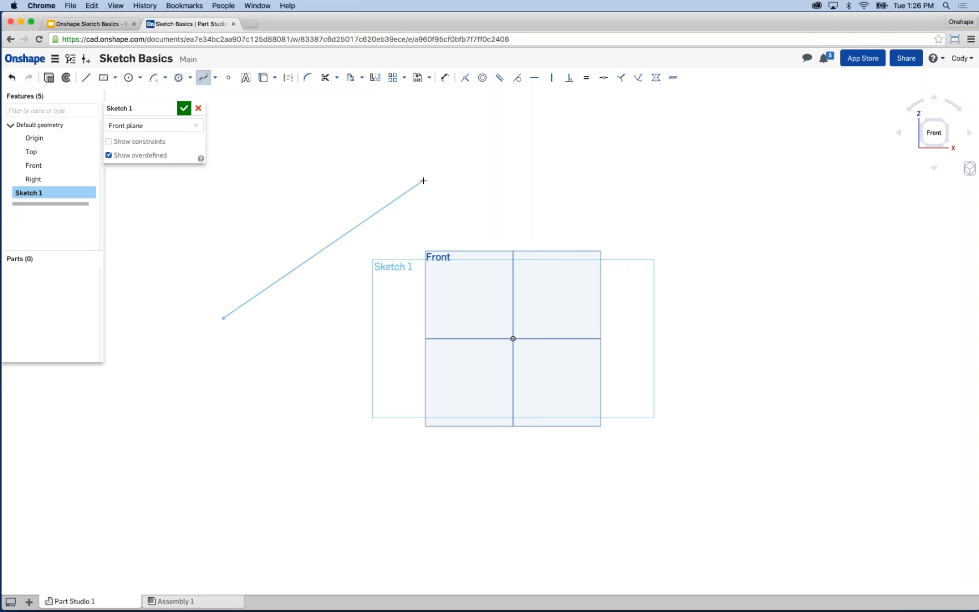
pyautogui.click(428, 161)
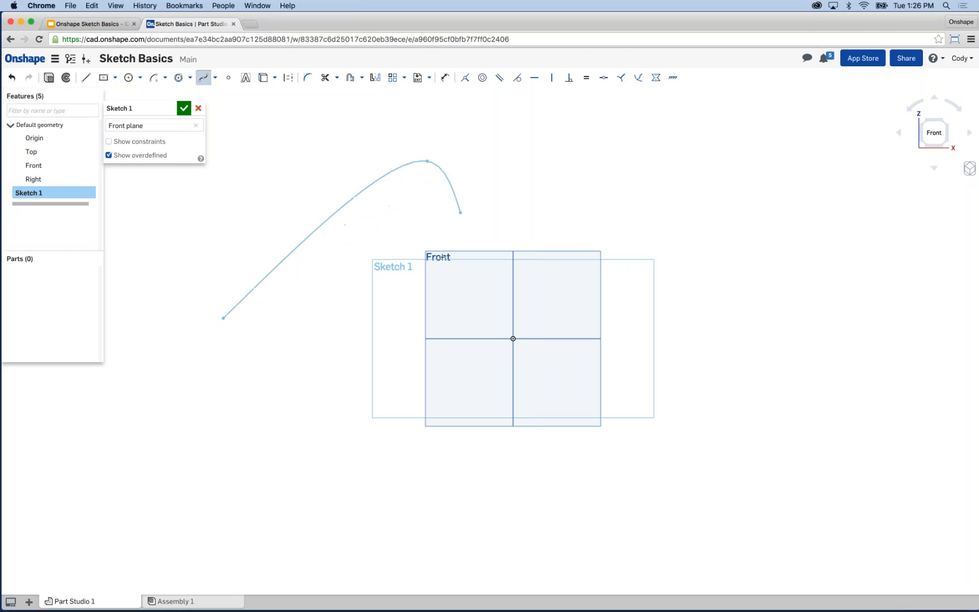
pyautogui.doubleClick(377, 289)
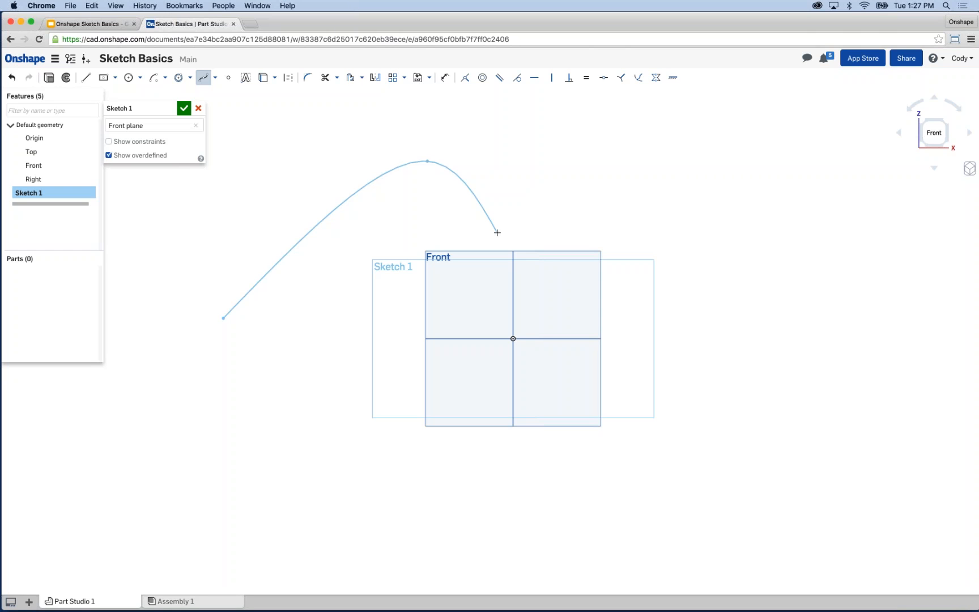
pyautogui.click(582, 187)
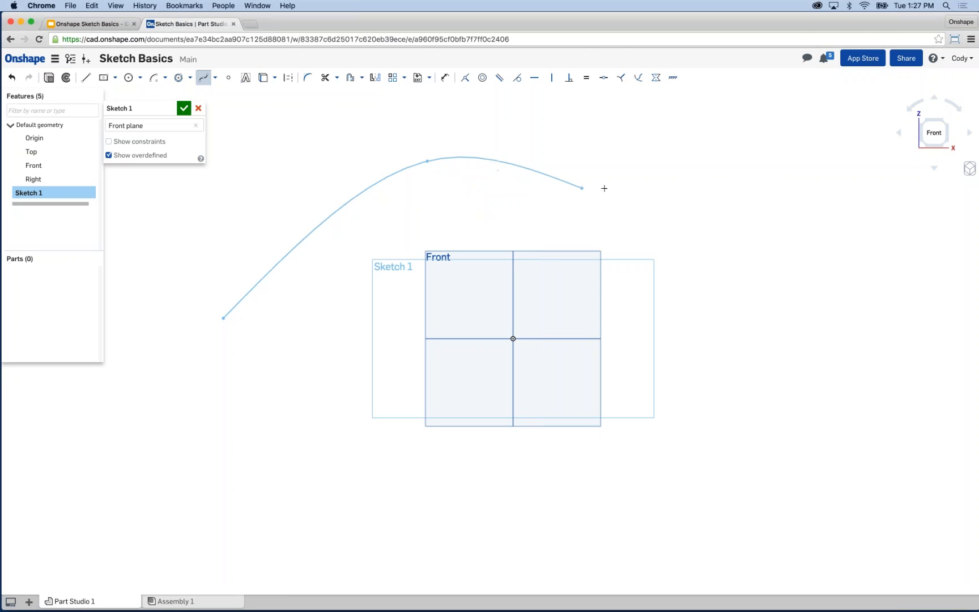
pyautogui.doubleClick(720, 167)
pyautogui.click(748, 128)
pyautogui.click(830, 303)
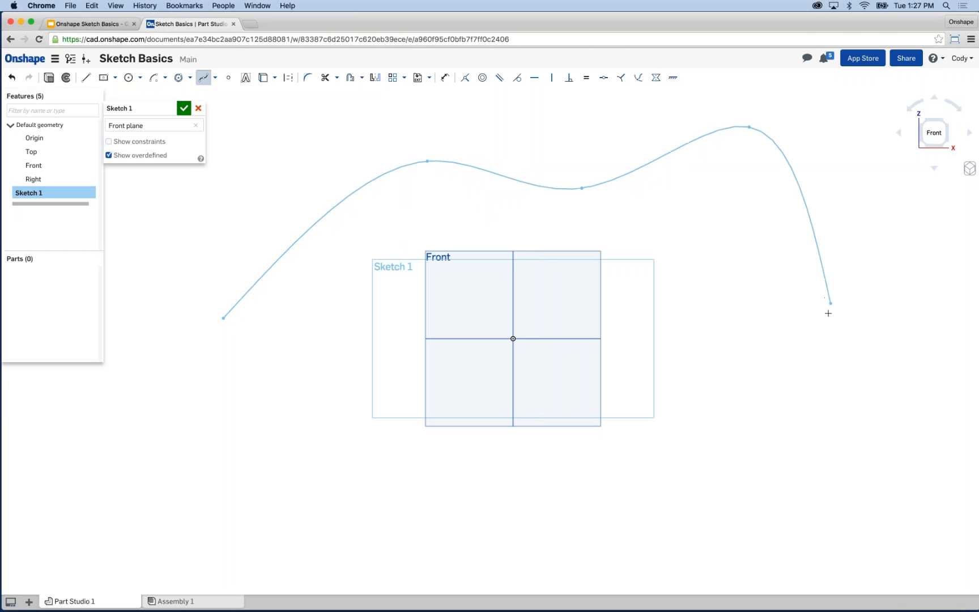
pyautogui.doubleClick(756, 465)
pyautogui.click(682, 483)
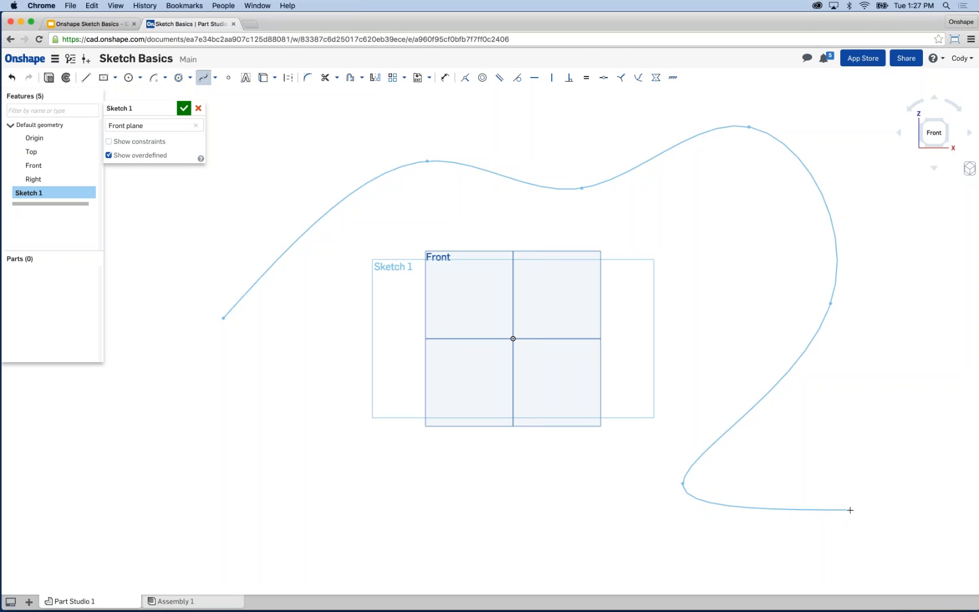
pyautogui.doubleClick(850, 510)
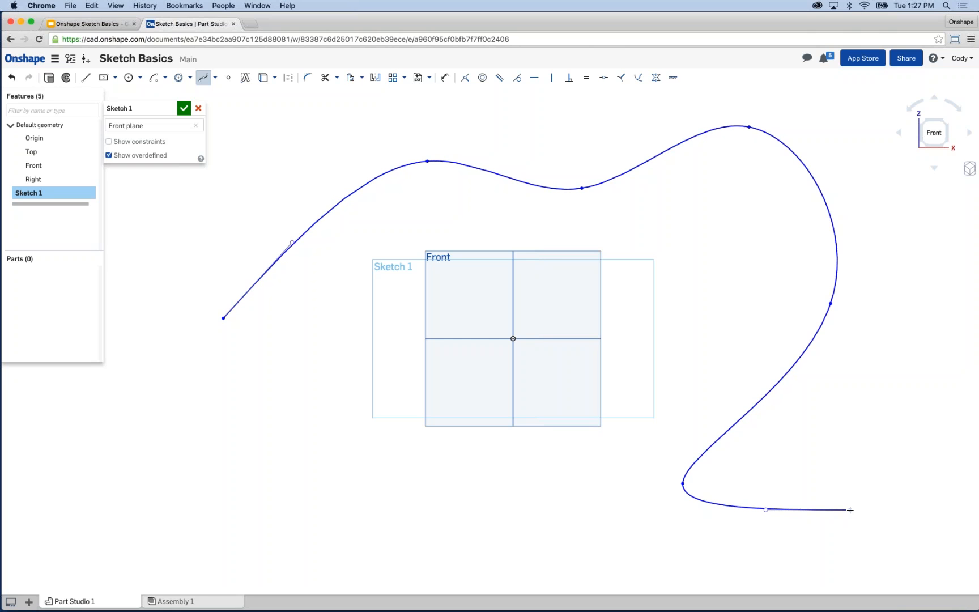
pyautogui.doubleClick(850, 510)
pyautogui.press('Escape')
# Reshape the spline by swinging both end tangent handles outward and moving its second and third points to smooth out the dip
pyautogui.moveTo(292, 242); pyautogui.dragTo(231, 217)
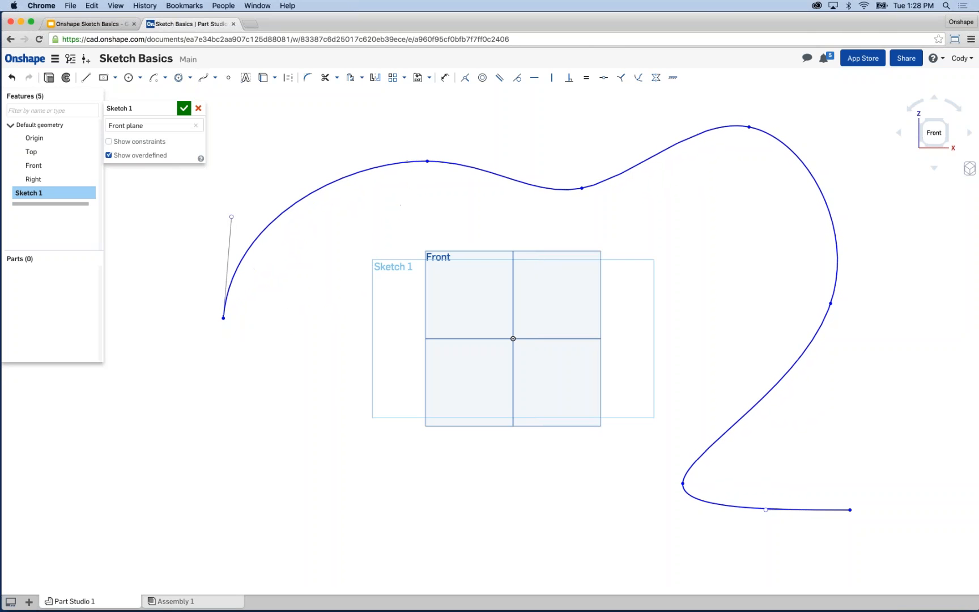
pyautogui.moveTo(765, 509); pyautogui.dragTo(818, 567)
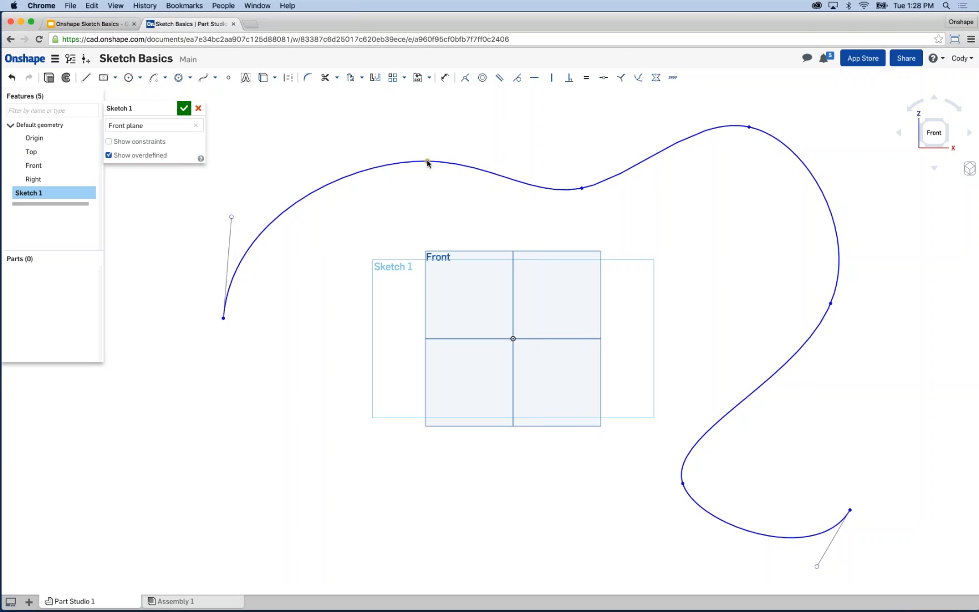
pyautogui.moveTo(427, 162); pyautogui.dragTo(365, 182)
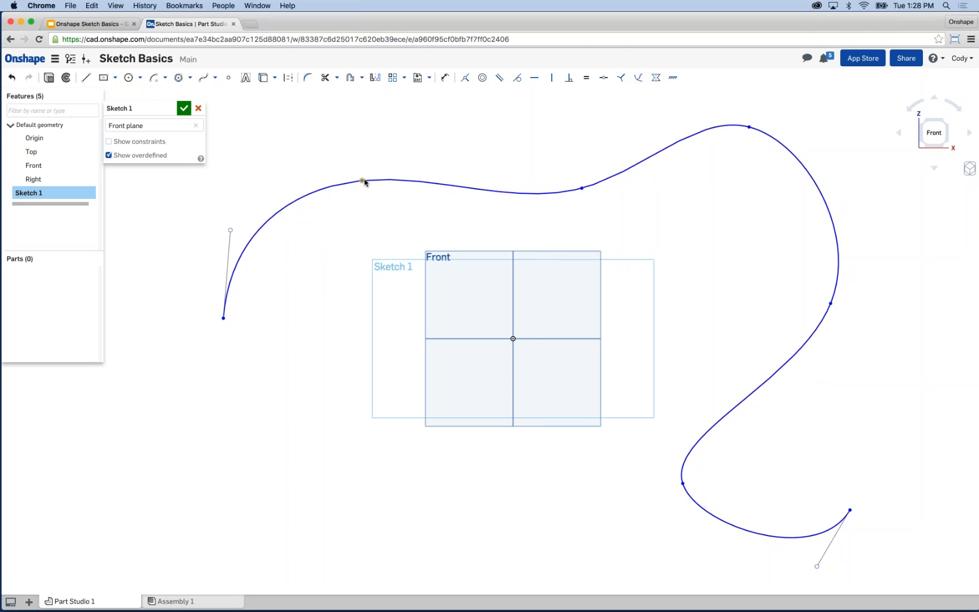
pyautogui.moveTo(364, 180)
pyautogui.mouseDown()
pyautogui.moveTo(365, 212)
pyautogui.moveTo(359, 169)
pyautogui.mouseUp()
pyautogui.moveTo(582, 188); pyautogui.dragTo(540, 145)
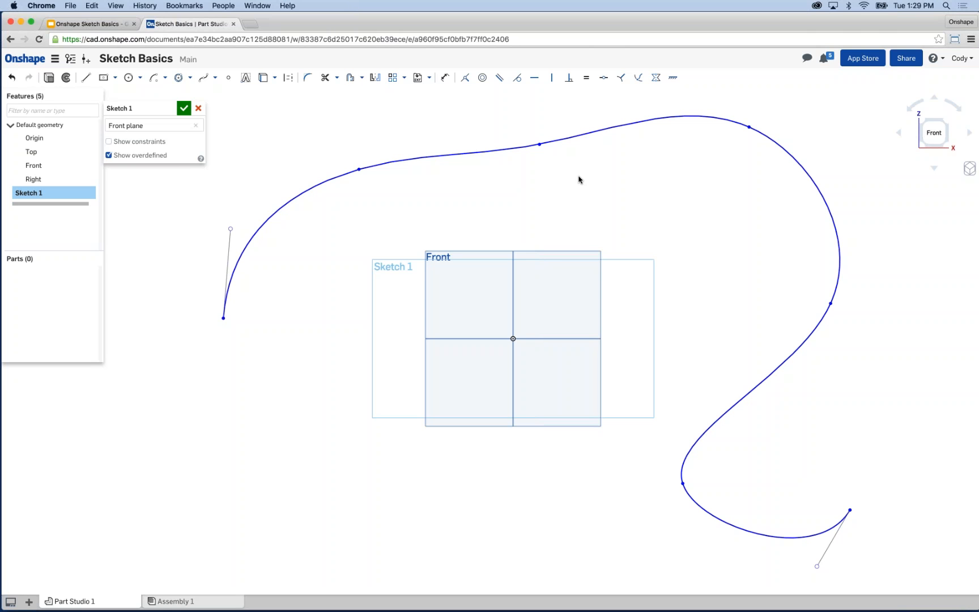
# Add a spline point between the third and fourth points, raise it slightly, and move the following point outward to widen the arch
pyautogui.scroll(-5, 595, 204)
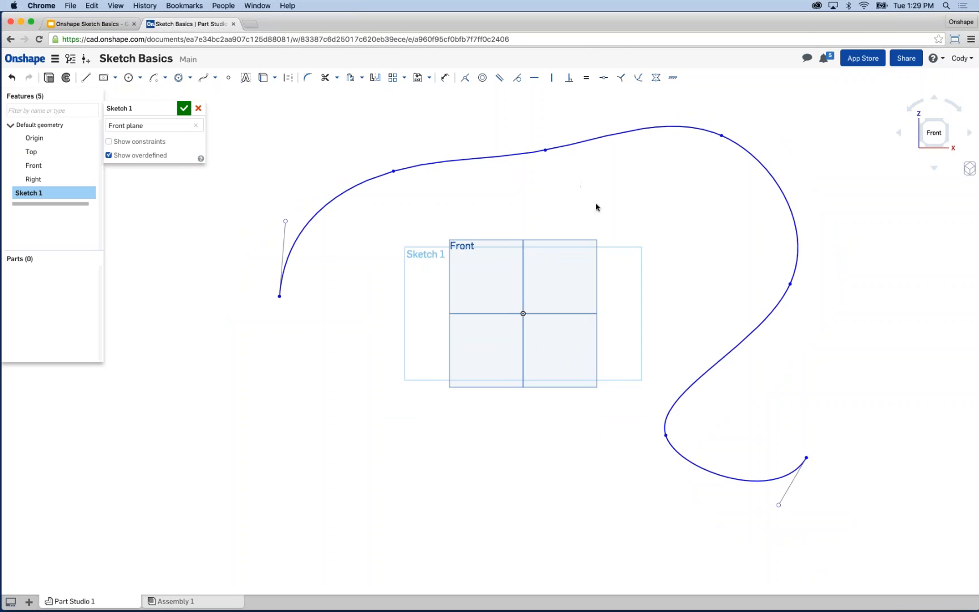
pyautogui.scroll(-1, 549, 208)
pyautogui.moveTo(490, 217); pyautogui.dragTo(469, 225, button='middle')
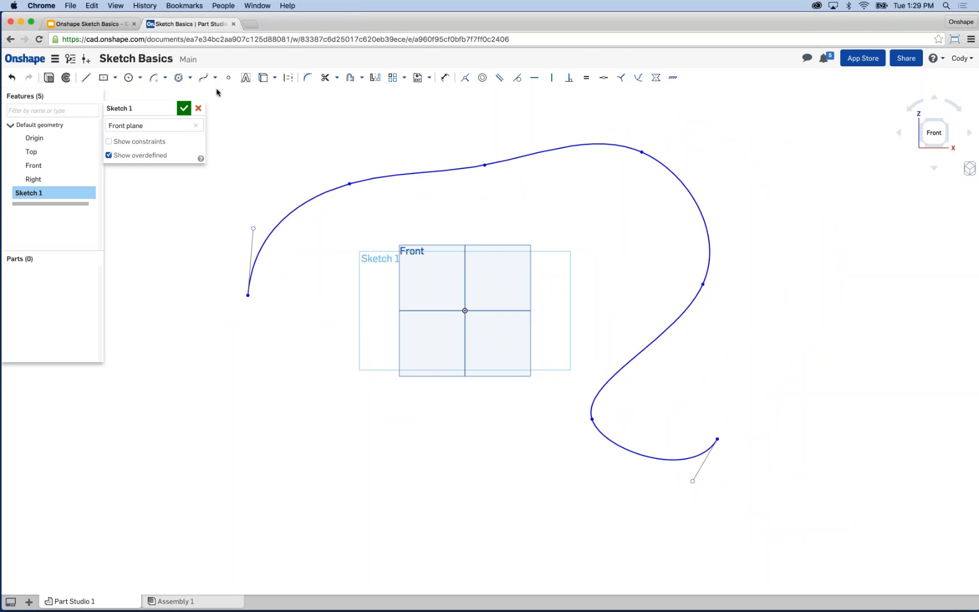
pyautogui.click(215, 80)
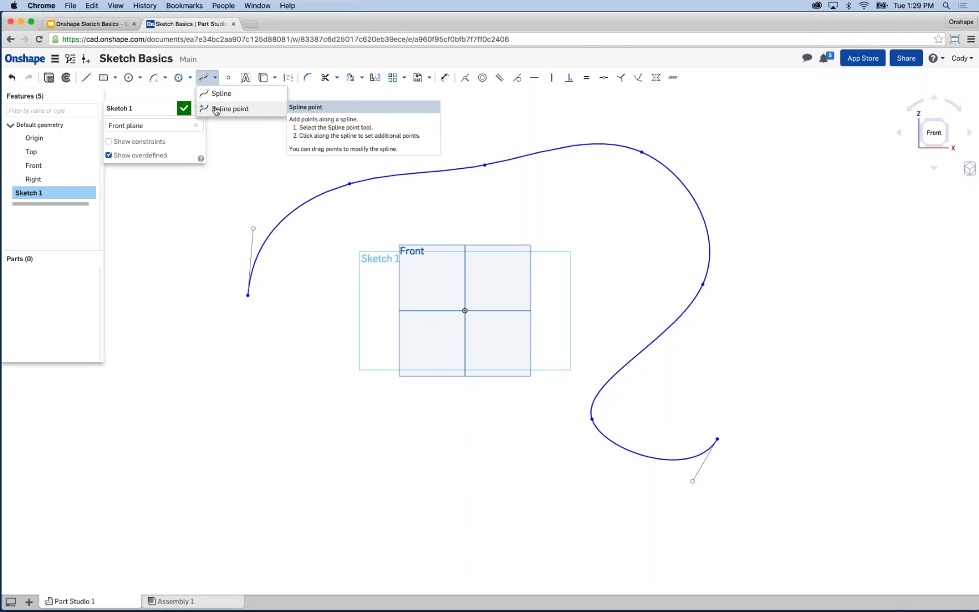
pyautogui.click(216, 109)
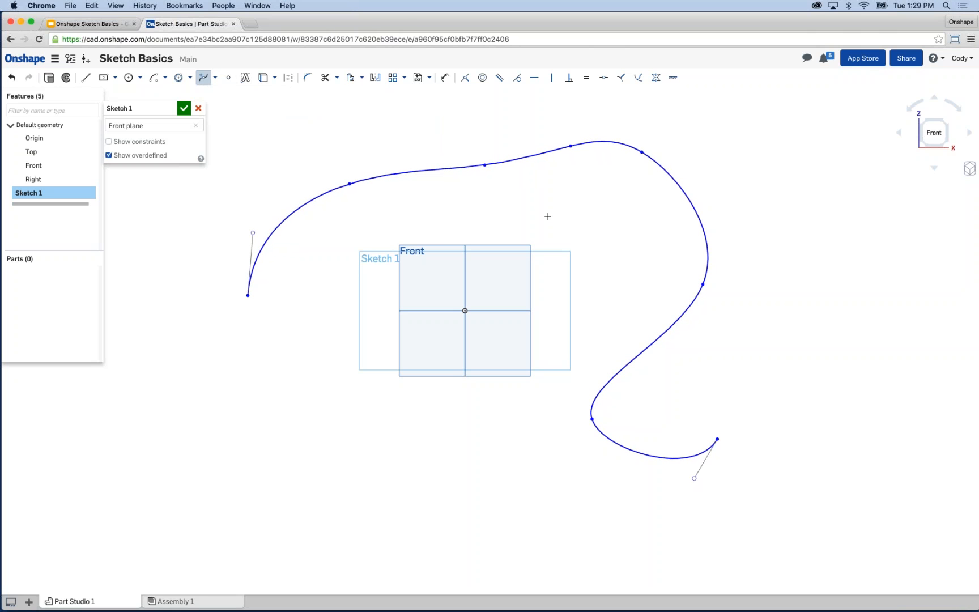
pyautogui.press('Escape')
pyautogui.moveTo(569, 148)
pyautogui.mouseDown()
pyautogui.moveTo(555, 205)
pyautogui.moveTo(566, 183)
pyautogui.moveTo(566, 131)
pyautogui.moveTo(559, 136)
pyautogui.mouseUp()
pyautogui.moveTo(641, 154); pyautogui.dragTo(697, 156)
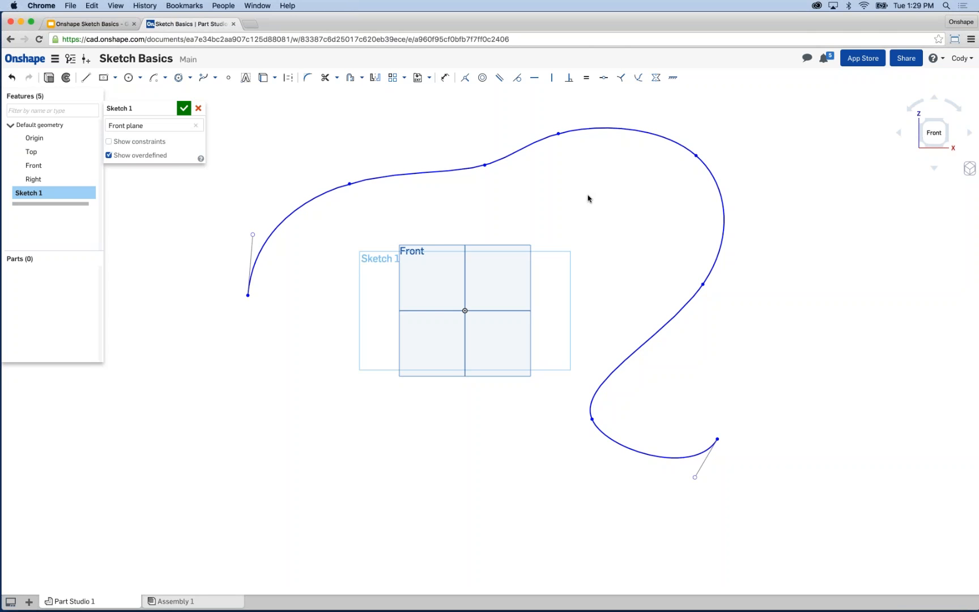
# Box-select the whole spline and delete it
pyautogui.scroll(4, 576, 306)
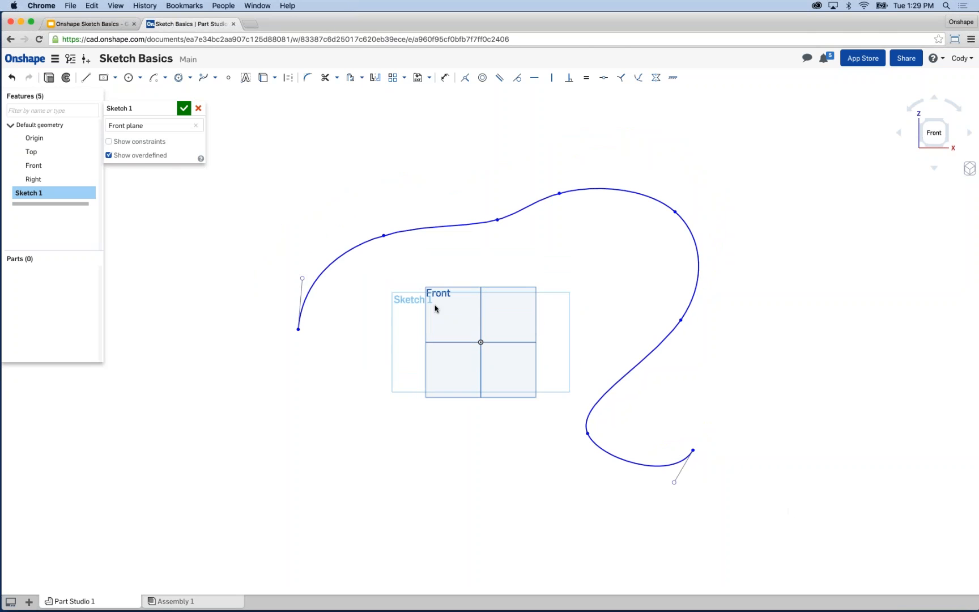
pyautogui.moveTo(781, 543); pyautogui.dragTo(246, 138)
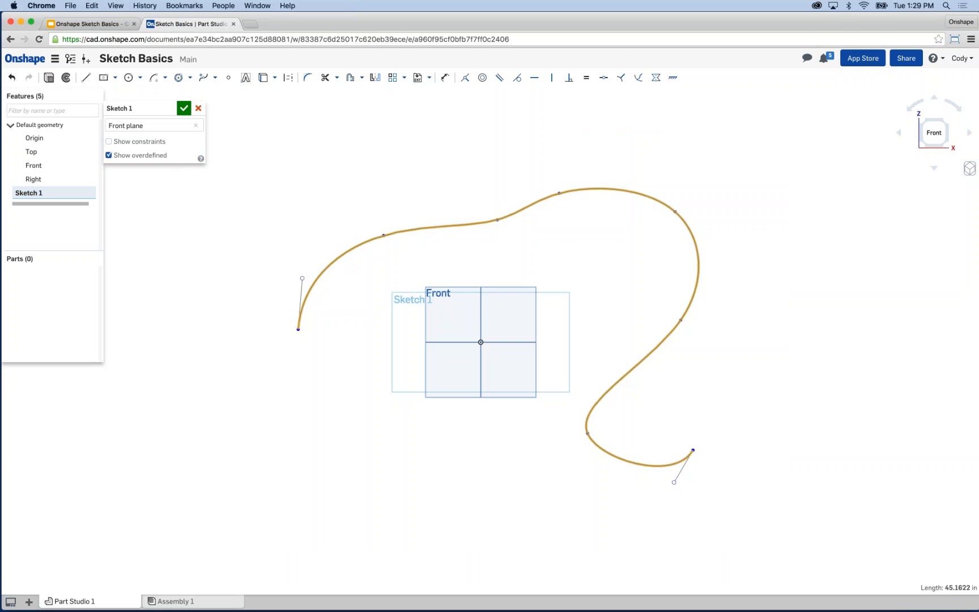
pyautogui.press('Delete')
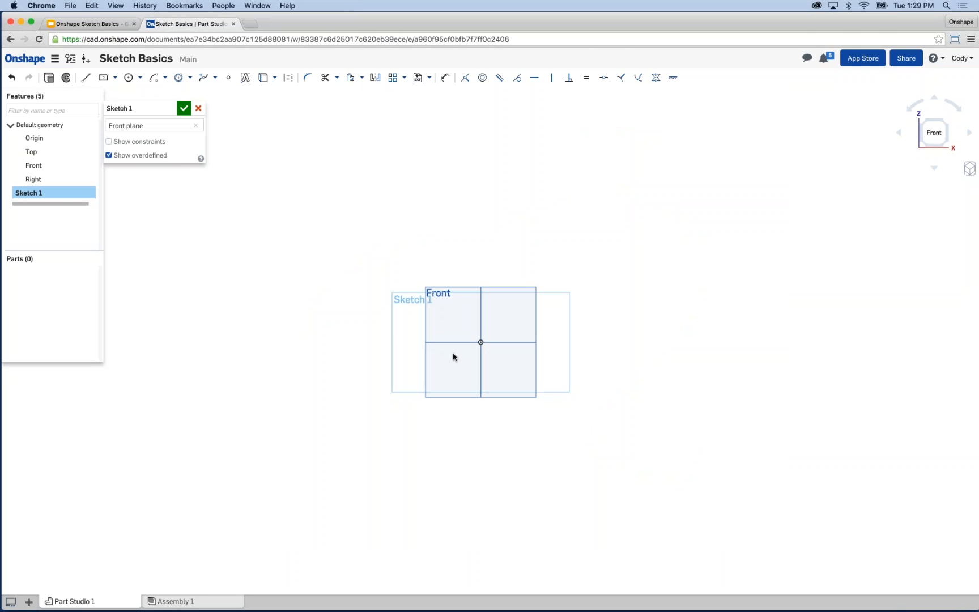
# Draw a vertical line beside the Front plane, nearly as tall as the plane, and place a sketch point at its midpoint
pyautogui.scroll(-4, 456, 354)
pyautogui.scroll(-2, 482, 356)
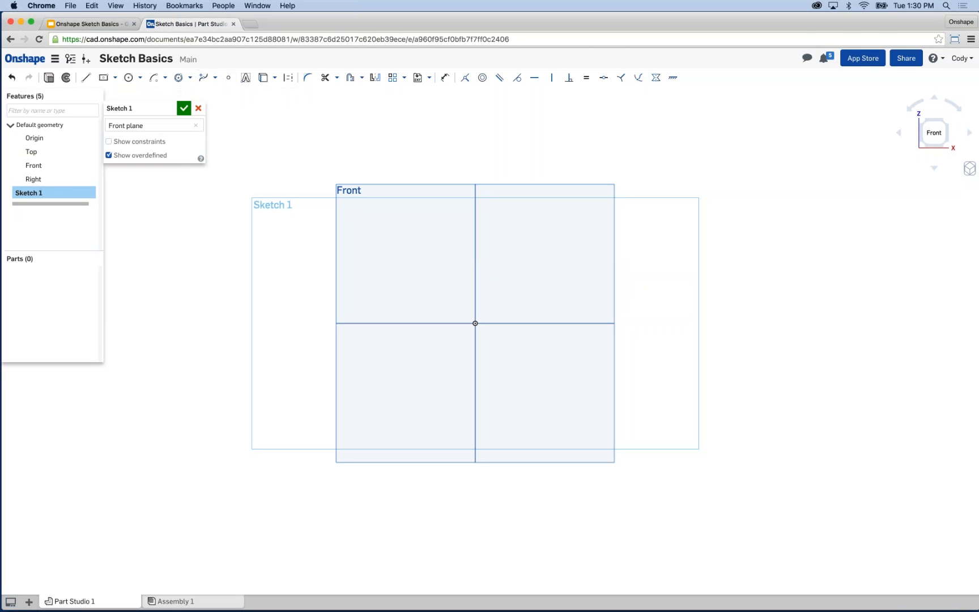
pyautogui.click(86, 77)
pyautogui.click(757, 437)
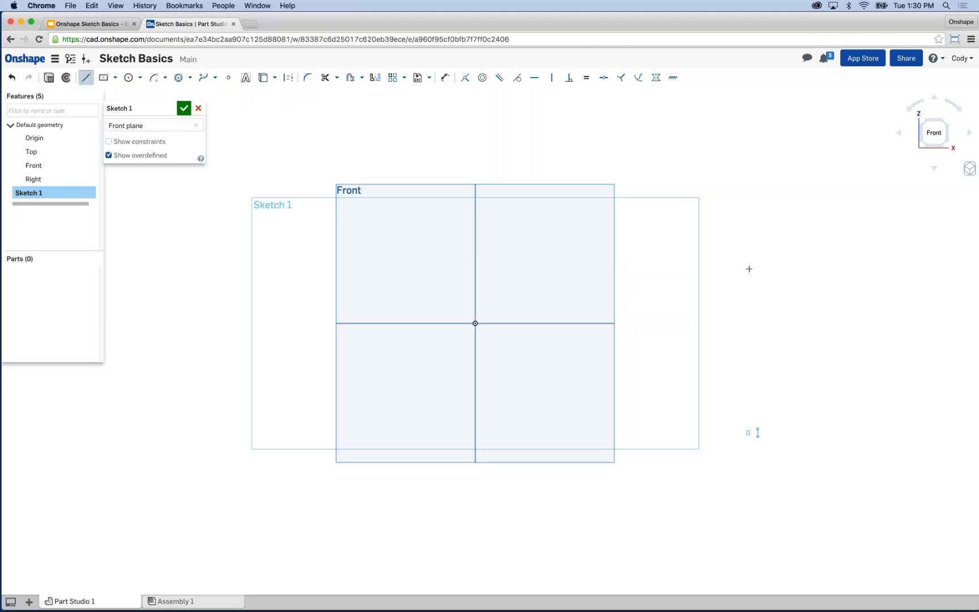
pyautogui.click(758, 174)
pyautogui.press('Escape')
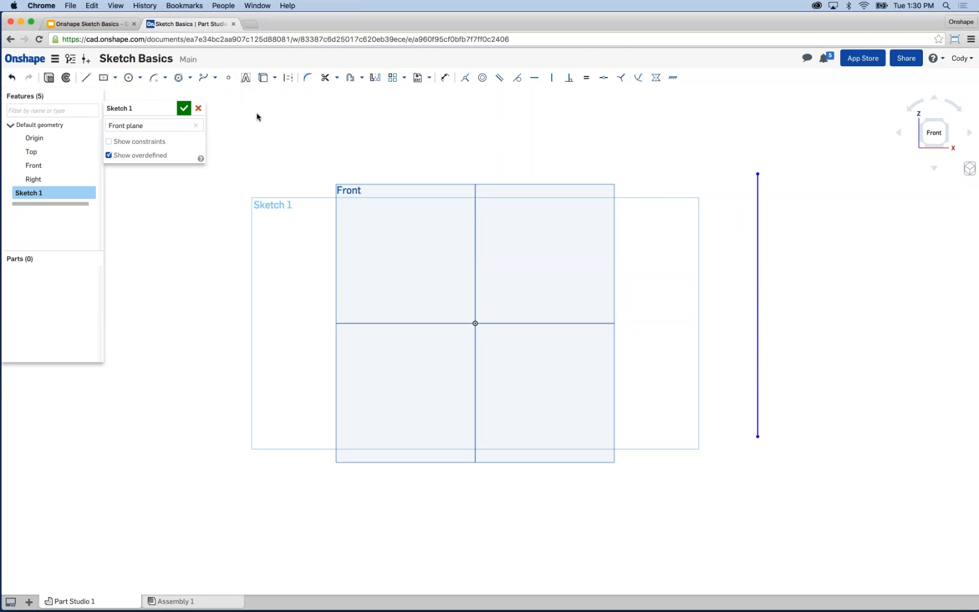
pyautogui.click(229, 81)
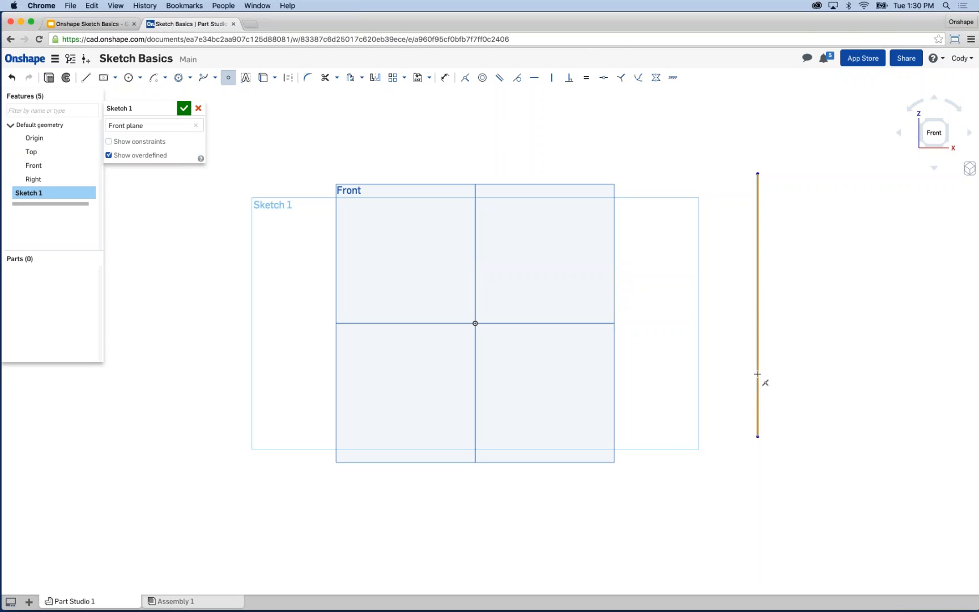
pyautogui.click(758, 305)
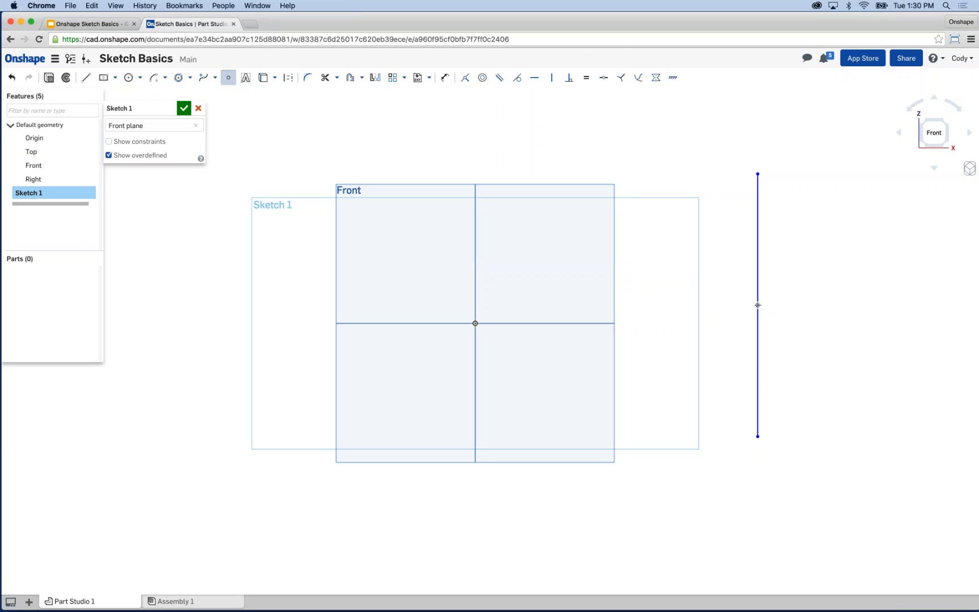
pyautogui.press('Escape')
# Move the line's midpoint onto the origin and stretch its upper endpoint beyond the Front plane outline
pyautogui.moveTo(758, 305)
pyautogui.mouseDown()
pyautogui.moveTo(732, 293)
pyautogui.moveTo(475, 323)
pyautogui.mouseUp()
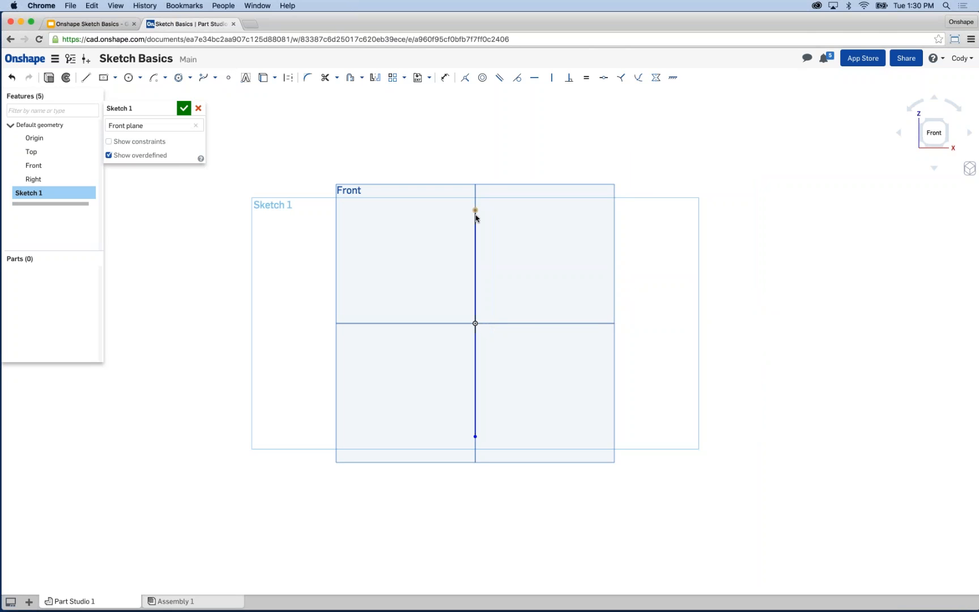
pyautogui.moveTo(483, 251); pyautogui.dragTo(482, 113)
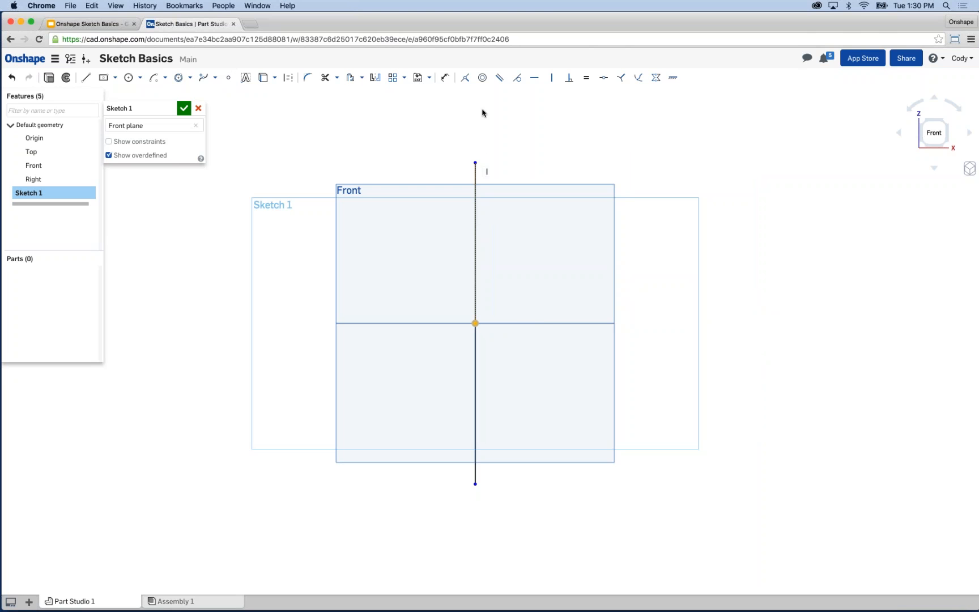
pyautogui.moveTo(481, 240); pyautogui.dragTo(479, 126)
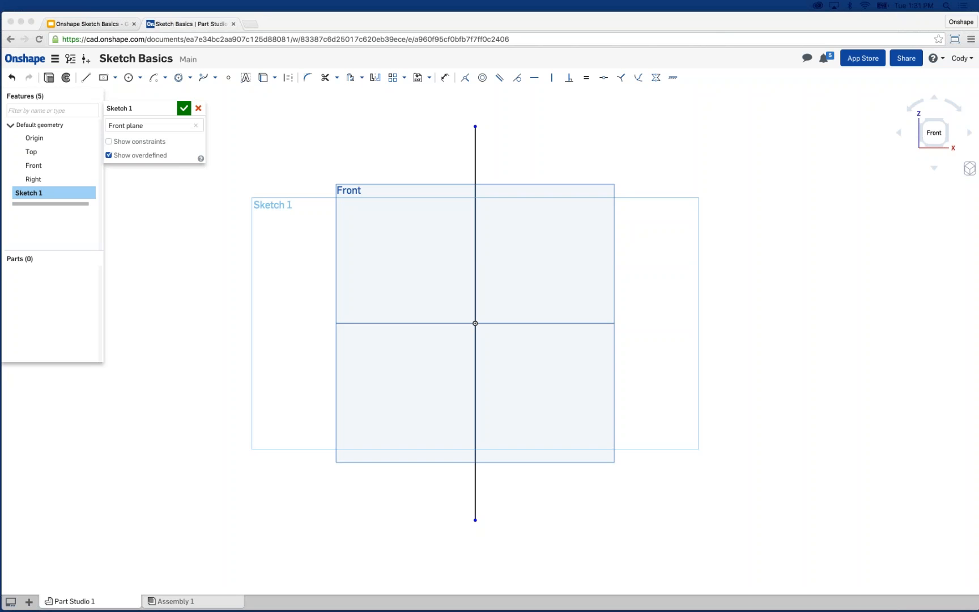
# Box-select the vertical line together with its midpoint and delete it
pyautogui.scroll(-1, 301, 321)
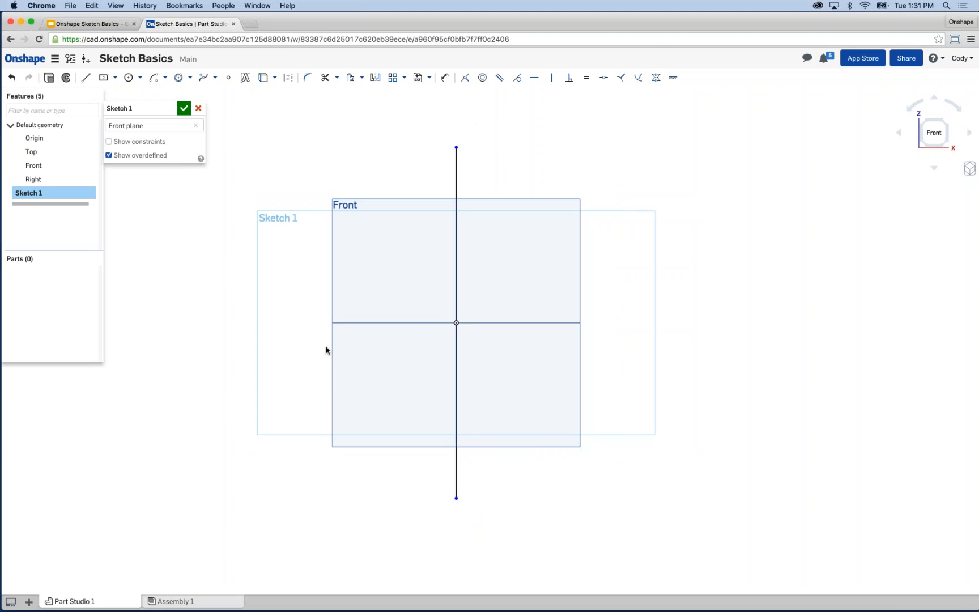
pyautogui.moveTo(531, 497)
pyautogui.mouseDown()
pyautogui.moveTo(441, 203)
pyautogui.moveTo(444, 118)
pyautogui.mouseUp()
pyautogui.press('Delete')
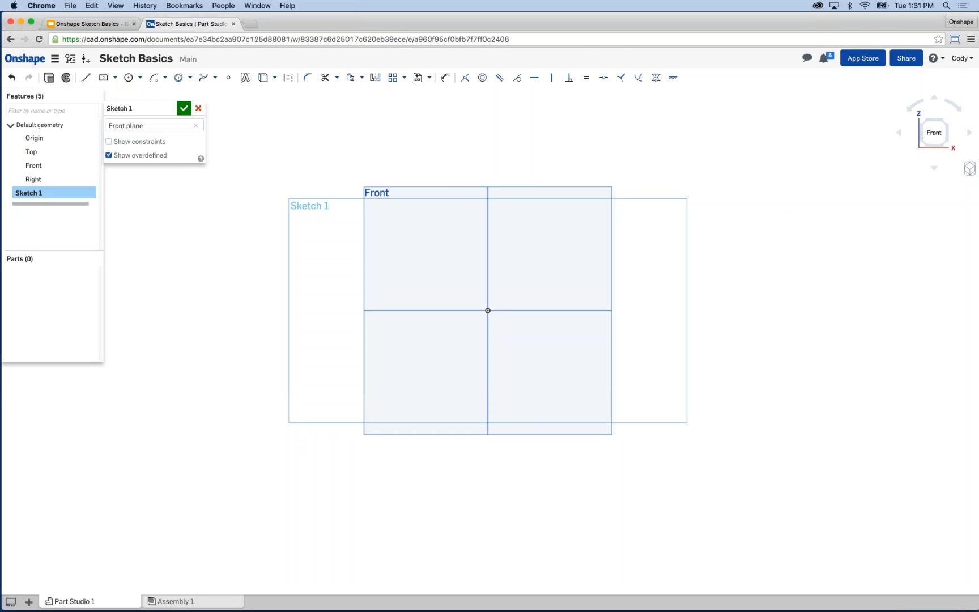
# Place sketch text reading "Onshape" in Open Sans, about 30.2 in wide, with the lower-left corner of its box on the origin
pyautogui.click(244, 80)
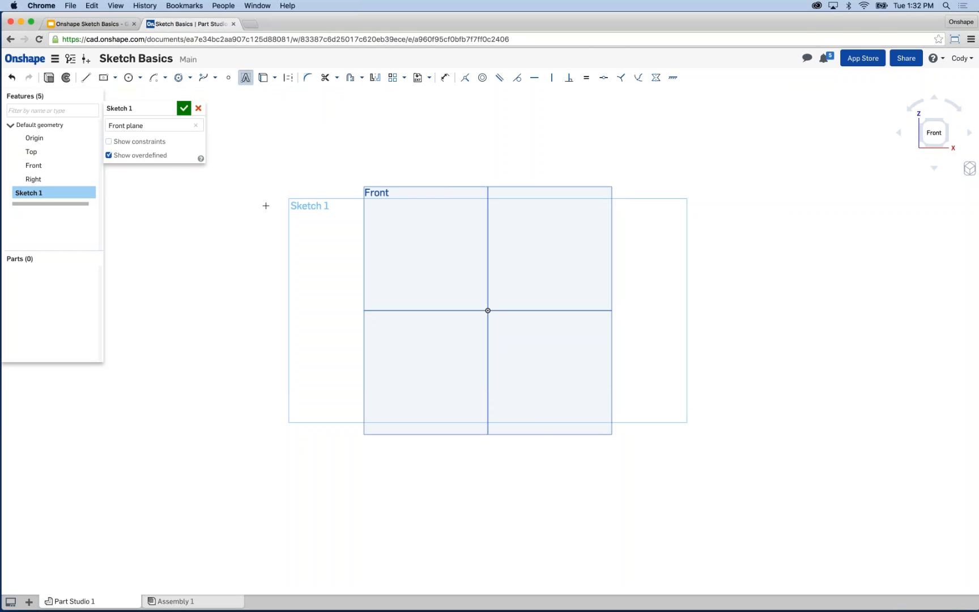
pyautogui.scroll(-1, 277, 286)
pyautogui.moveTo(281, 284); pyautogui.dragTo(195, 290, button='middle')
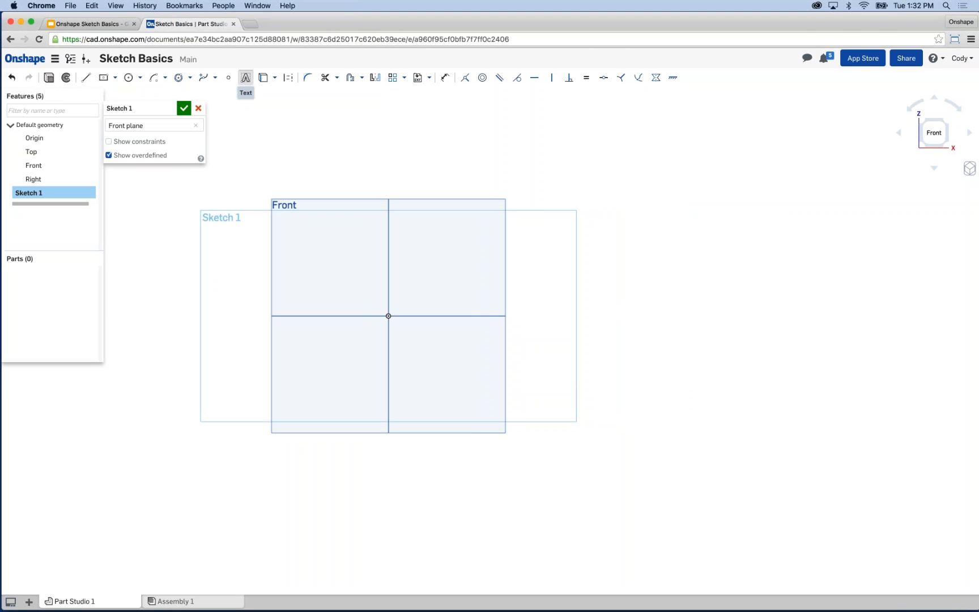
pyautogui.click(388, 315)
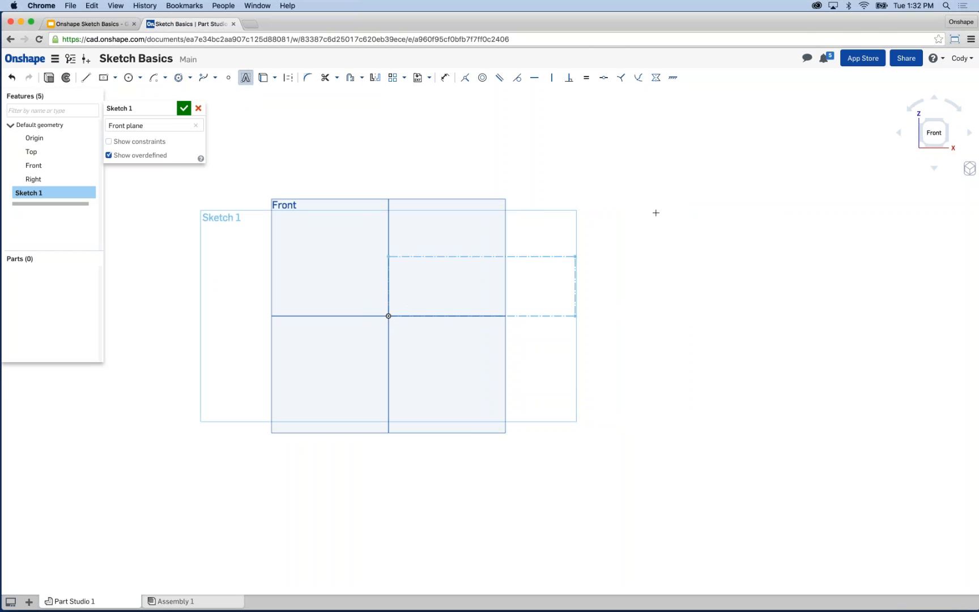
pyautogui.click(778, 116)
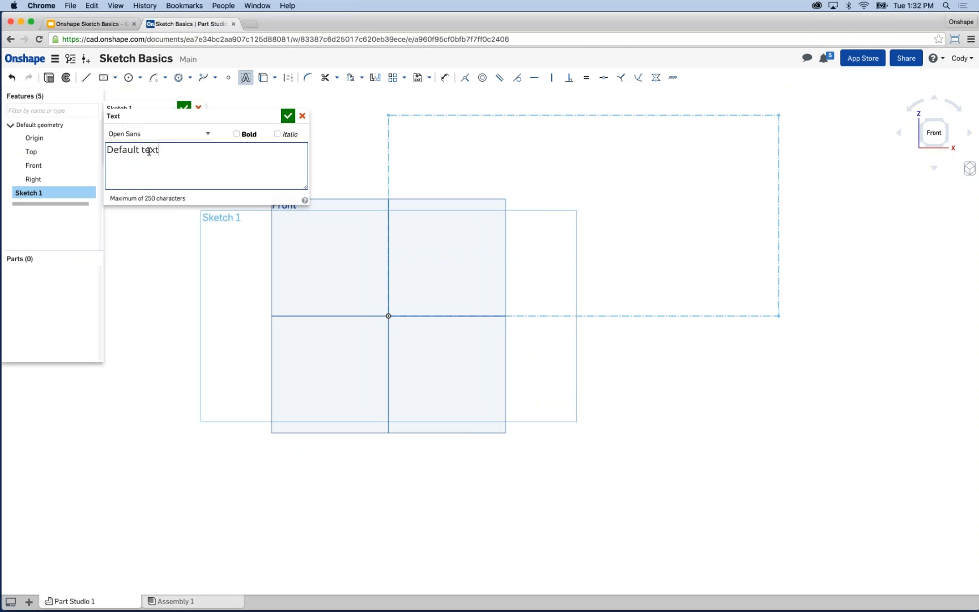
pyautogui.write('Onshape')
pyautogui.click(159, 134)
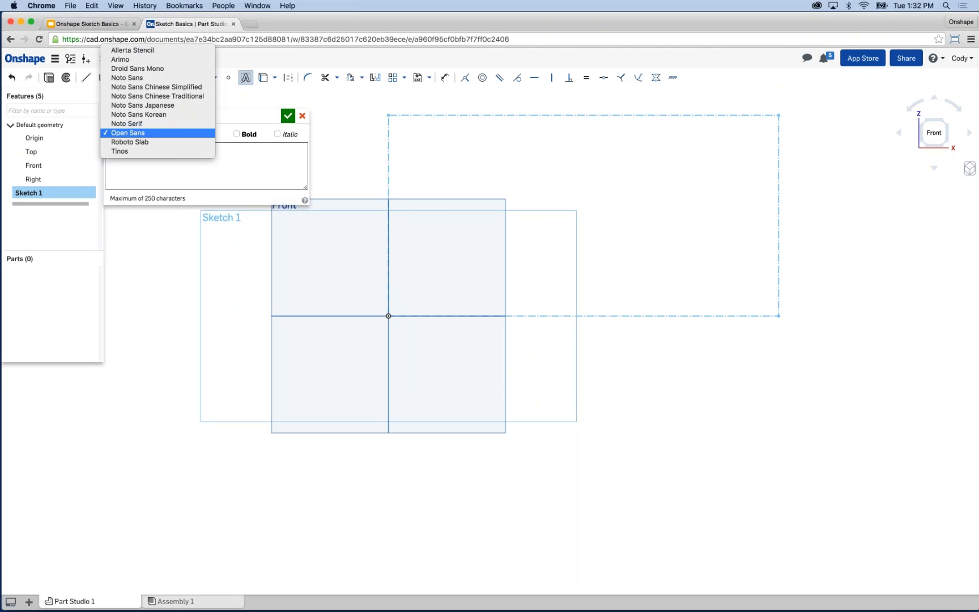
pyautogui.click(162, 168)
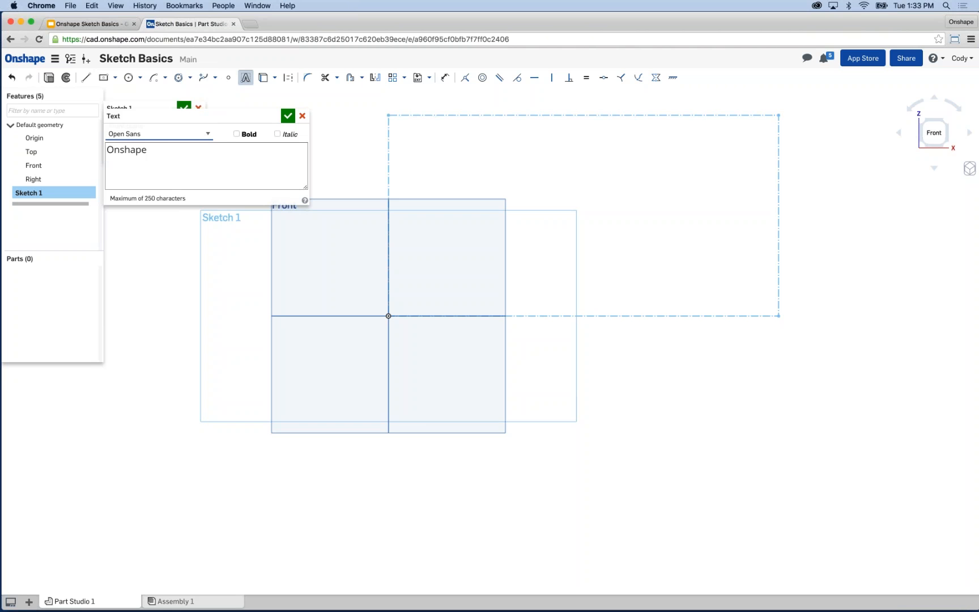
pyautogui.click(288, 115)
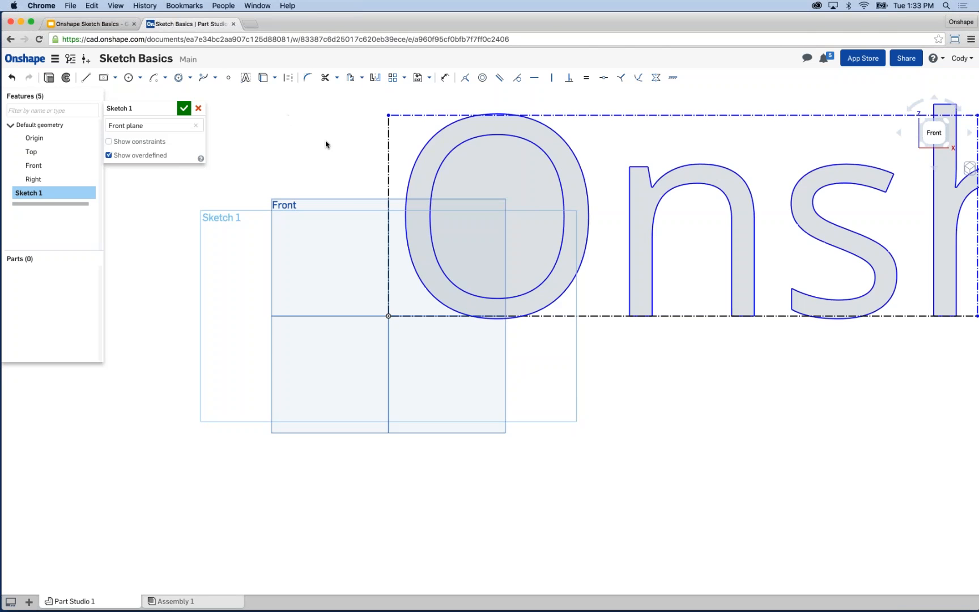
# Dimension the top edge of the text's bounding box and set its width to 12 in
pyautogui.scroll(-3, 333, 159)
pyautogui.scroll(-3, 333, 159)
pyautogui.scroll(4, 497, 226)
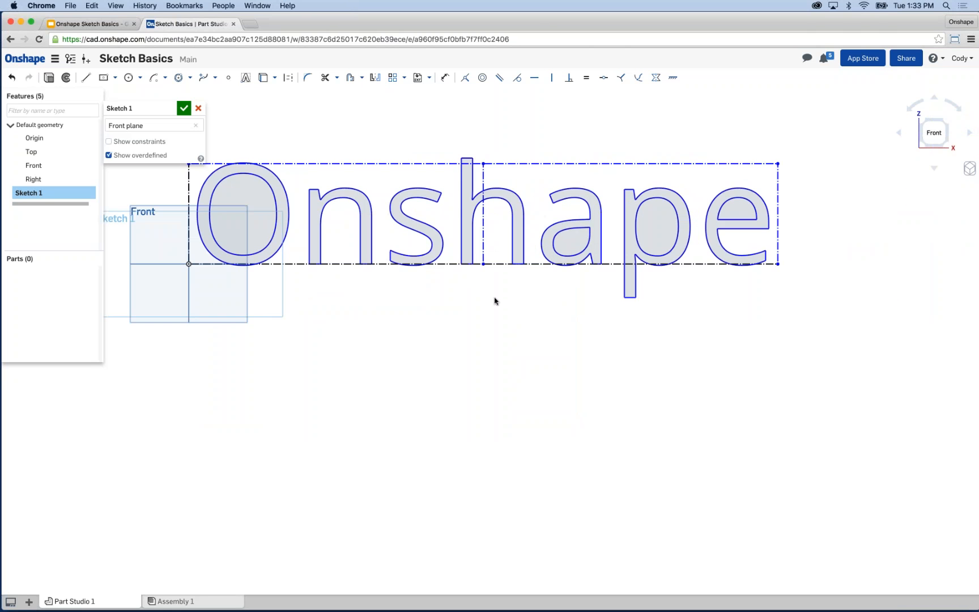
pyautogui.moveTo(493, 295); pyautogui.dragTo(503, 307, button='middle')
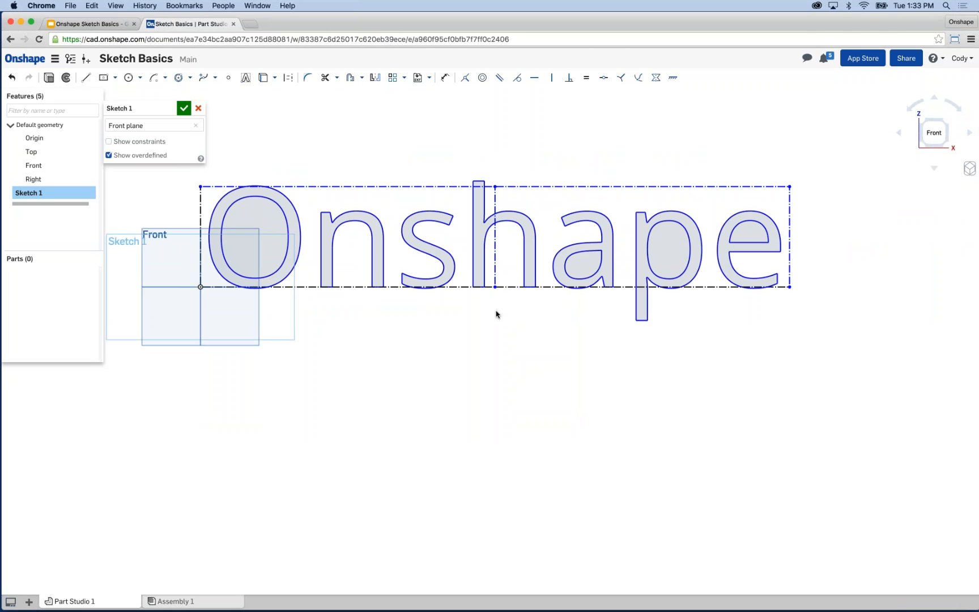
pyautogui.press('u')
pyautogui.click(432, 187)
pyautogui.click(448, 148)
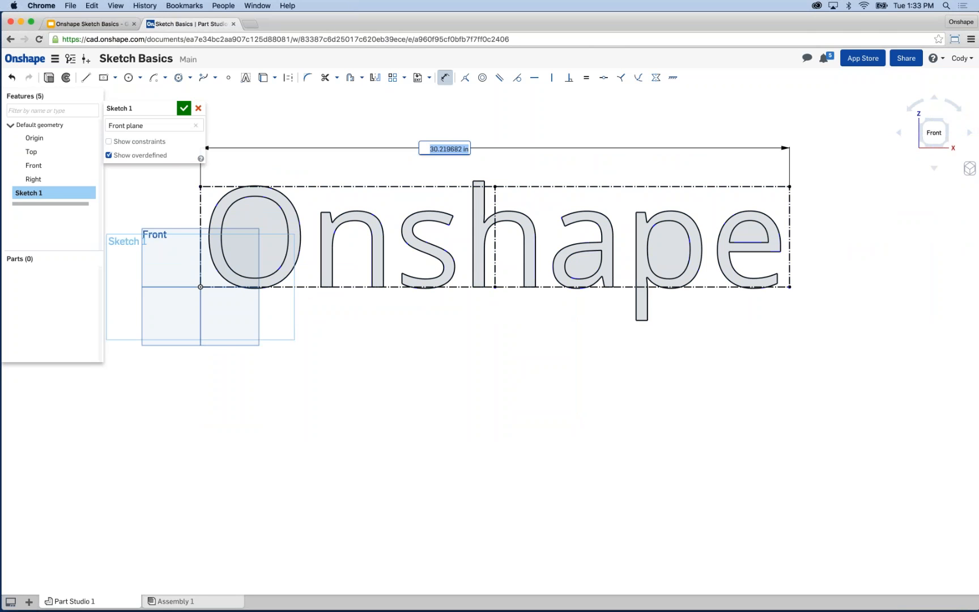
pyautogui.write('12')
pyautogui.press('Return')
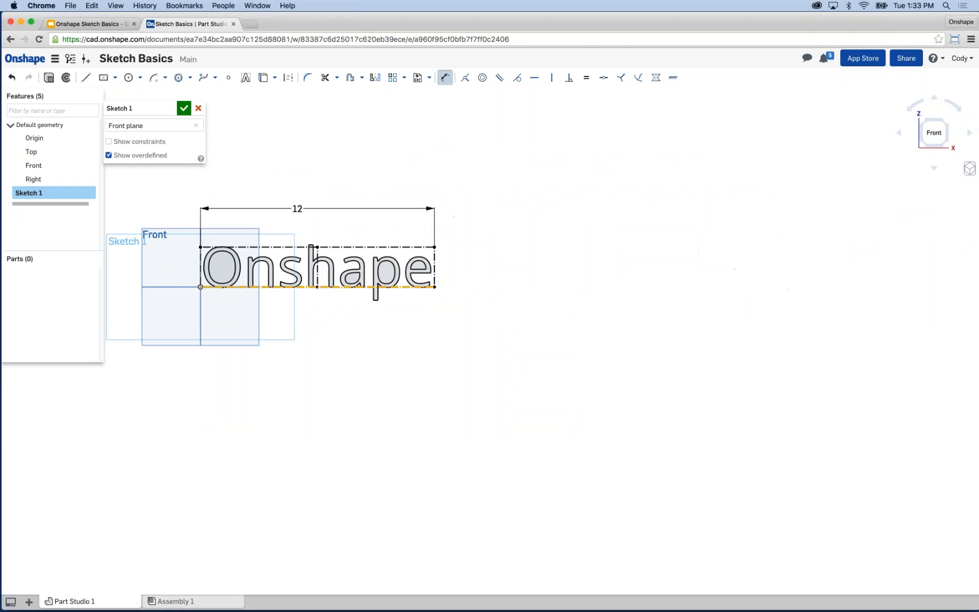
pyautogui.scroll(5, 280, 286)
pyautogui.moveTo(302, 369); pyautogui.dragTo(379, 369, button='middle')
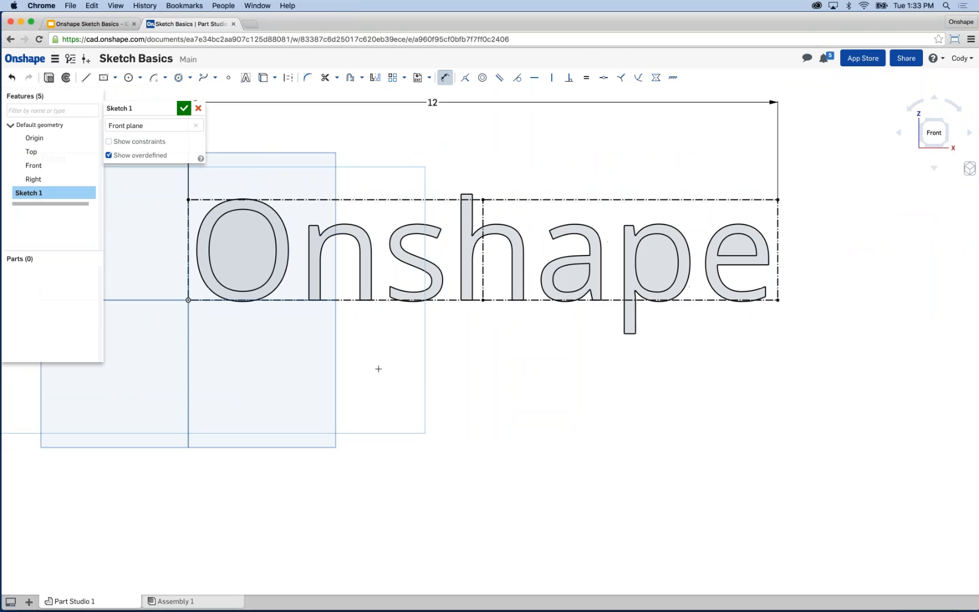
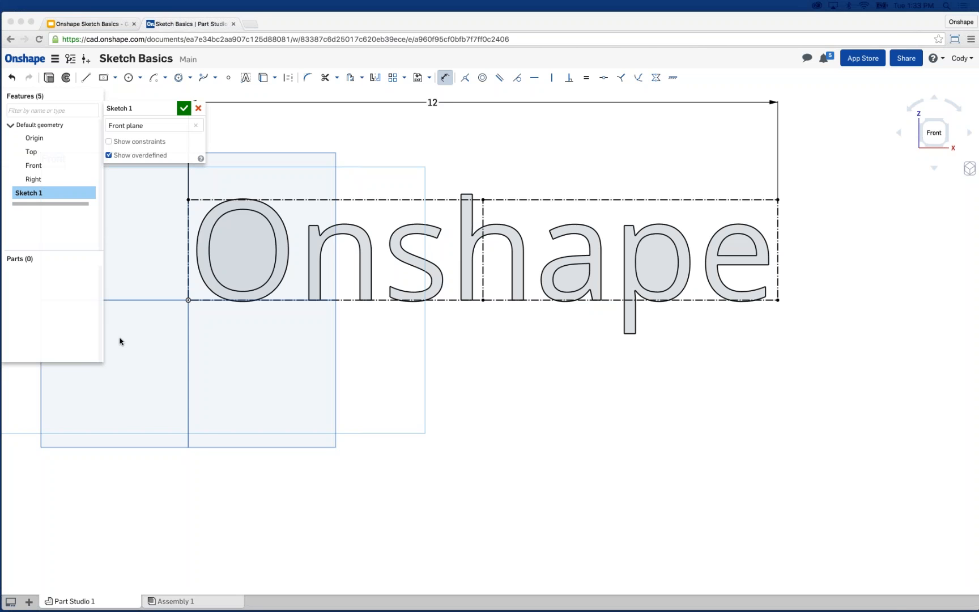
# Discard the text sketch and start a new sketch on the Front plane
pyautogui.click(198, 110)
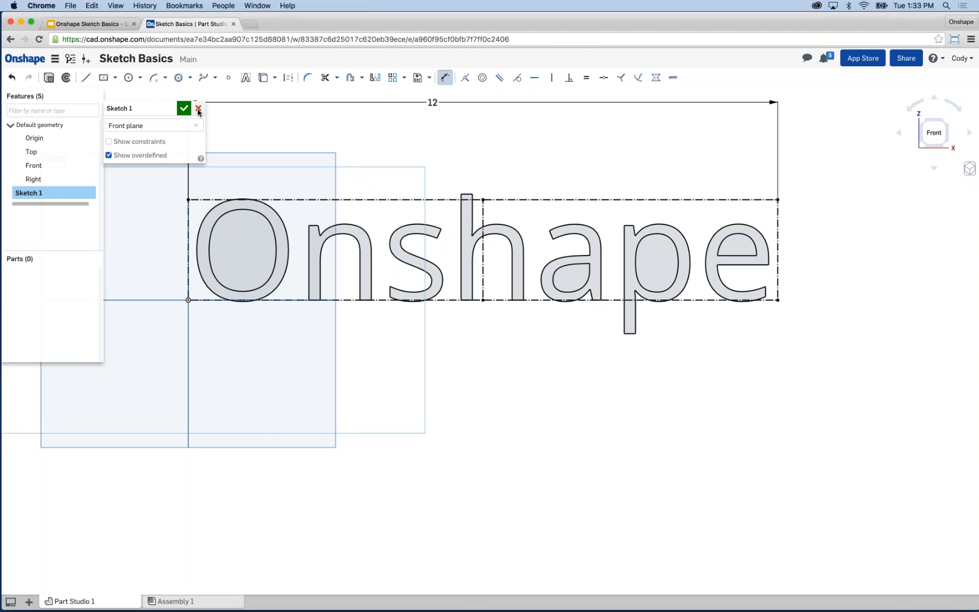
pyautogui.click(198, 110)
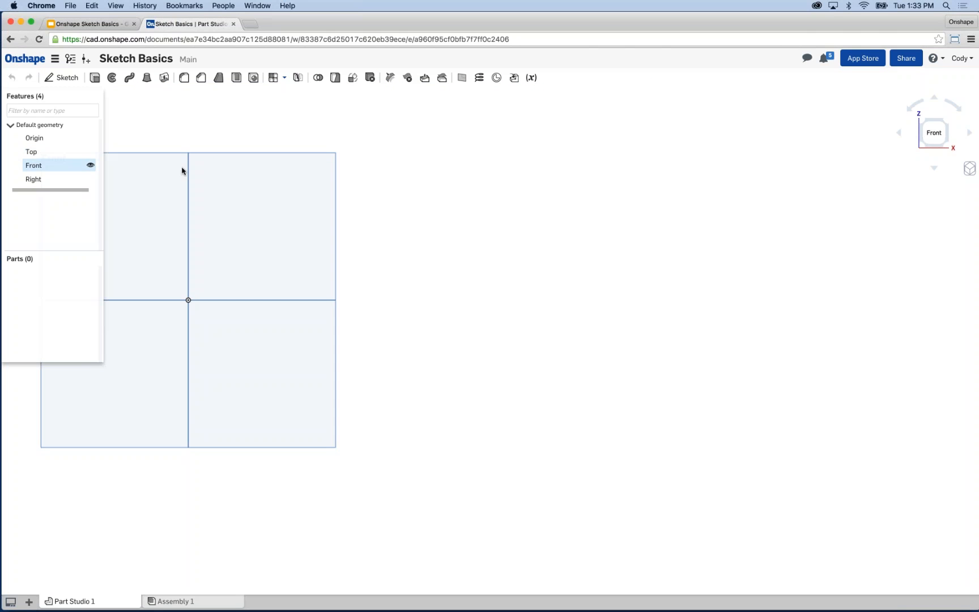
pyautogui.click(225, 173)
pyautogui.hotkey('shift', 's')
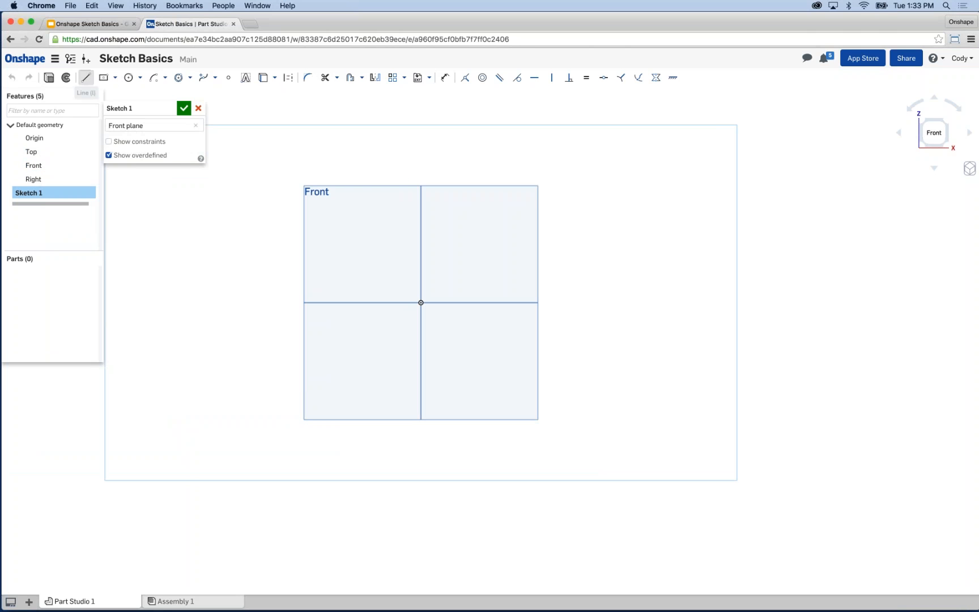
# Draw a line from the origin, rising at about 35° past the Front plane's right edge
pyautogui.click(85, 77)
pyautogui.click(421, 302)
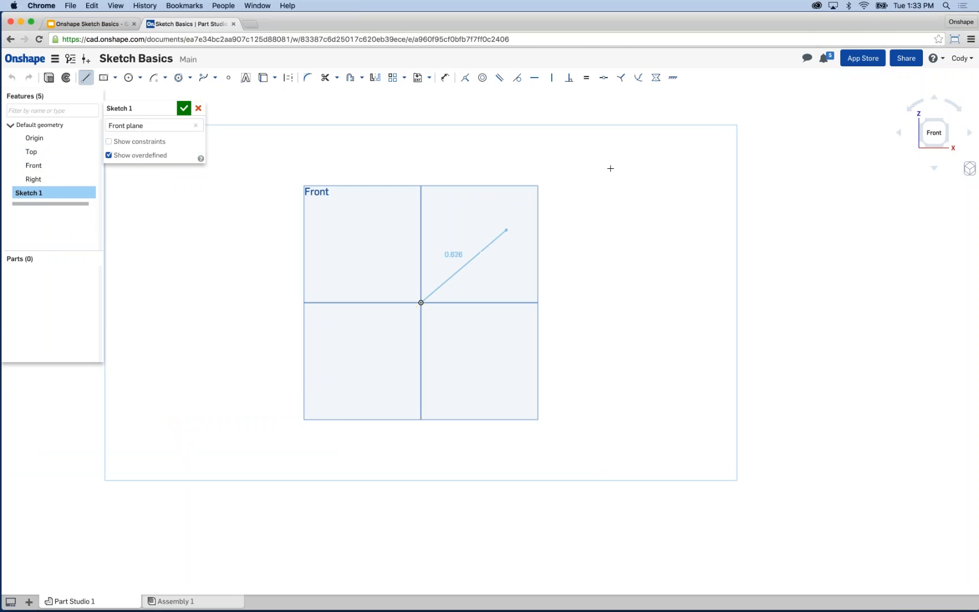
pyautogui.click(657, 136)
pyautogui.press('Escape')
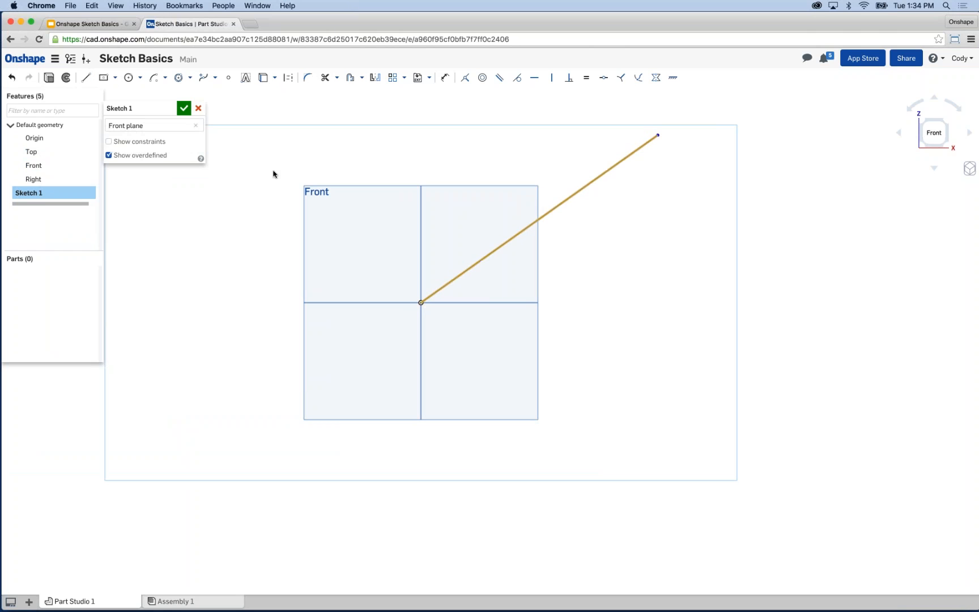
# Dimension the line's angle from the horizontal and set it to 45°
pyautogui.click(445, 77)
pyautogui.click(548, 212)
pyautogui.click(561, 263)
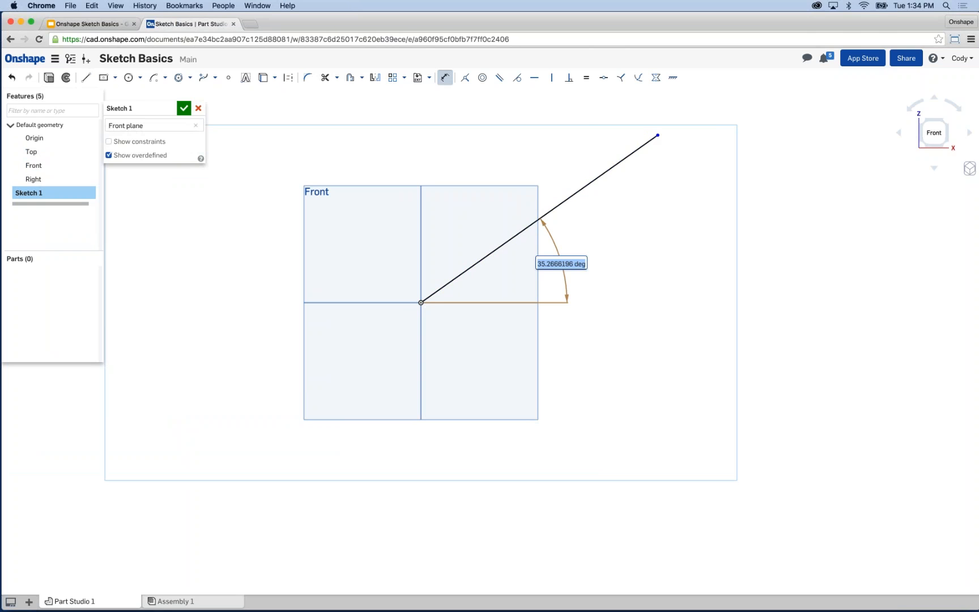
pyautogui.write('45')
pyautogui.press('Return')
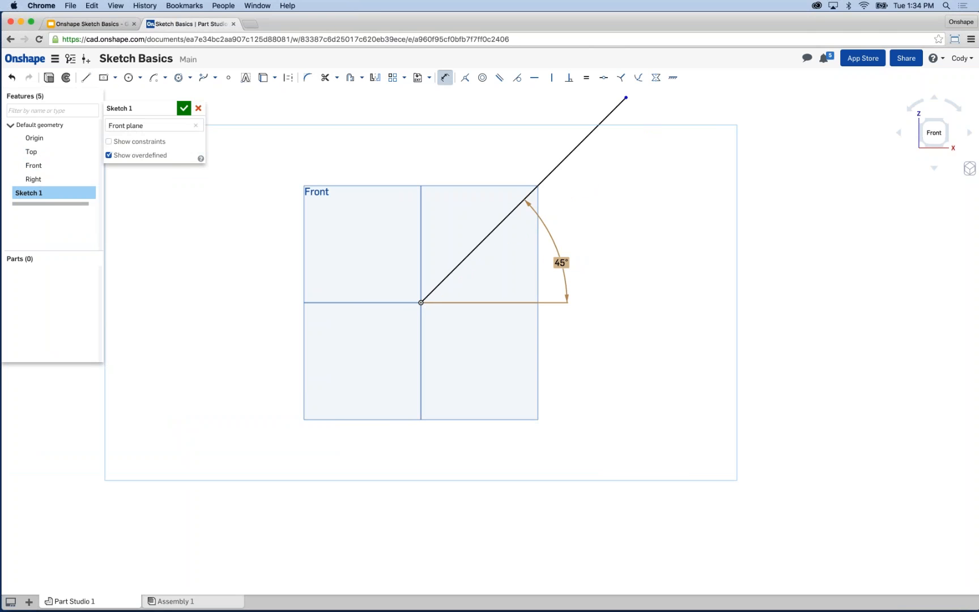
pyautogui.press('Escape')
# Box-select the inclined line with its angle dimension and delete it
pyautogui.scroll(-2, 614, 277)
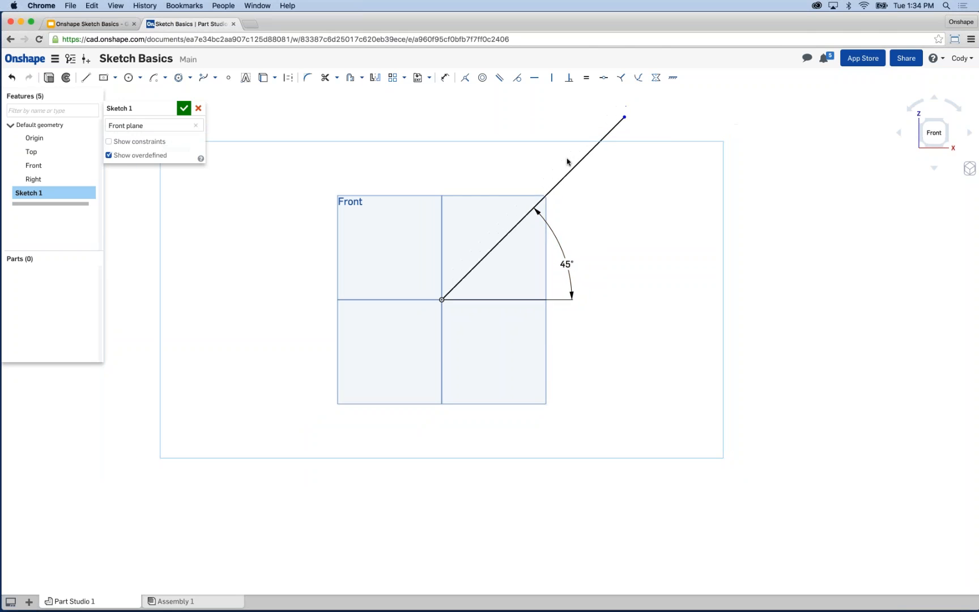
pyautogui.moveTo(670, 341)
pyautogui.mouseDown()
pyautogui.moveTo(466, 103)
pyautogui.moveTo(413, 104)
pyautogui.mouseUp()
pyautogui.press('Delete')
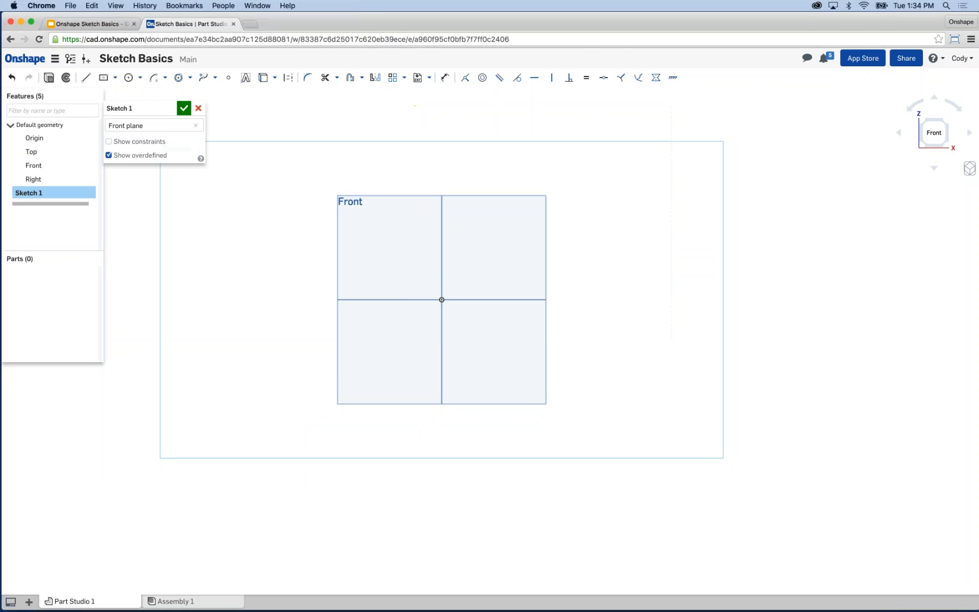
# Draw a corner rectangle overlapping the upper part of the Front plane and shrink it by moving its upper-right corner inward
pyautogui.click(115, 77)
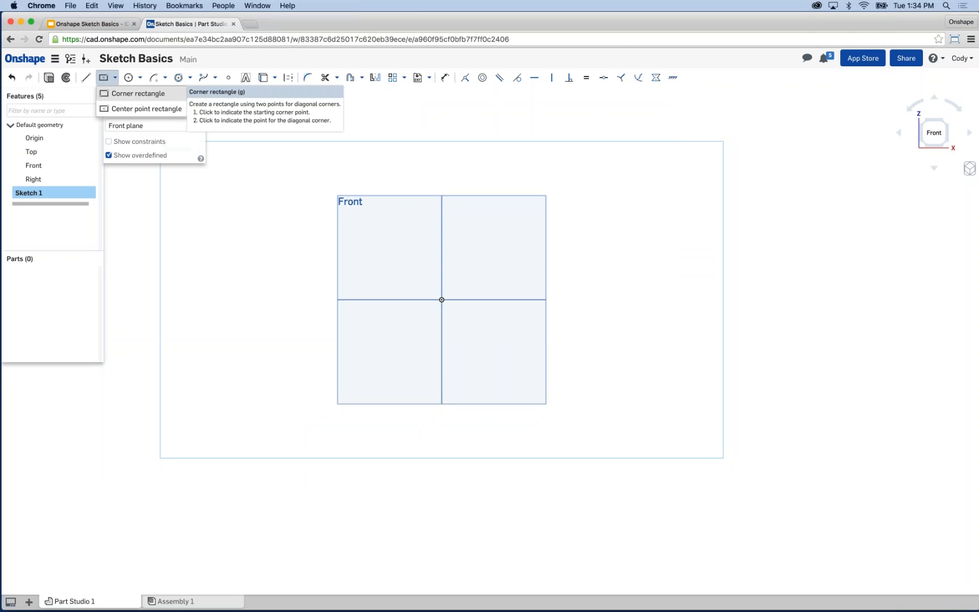
pyautogui.click(122, 92)
pyautogui.click(288, 250)
pyautogui.click(575, 125)
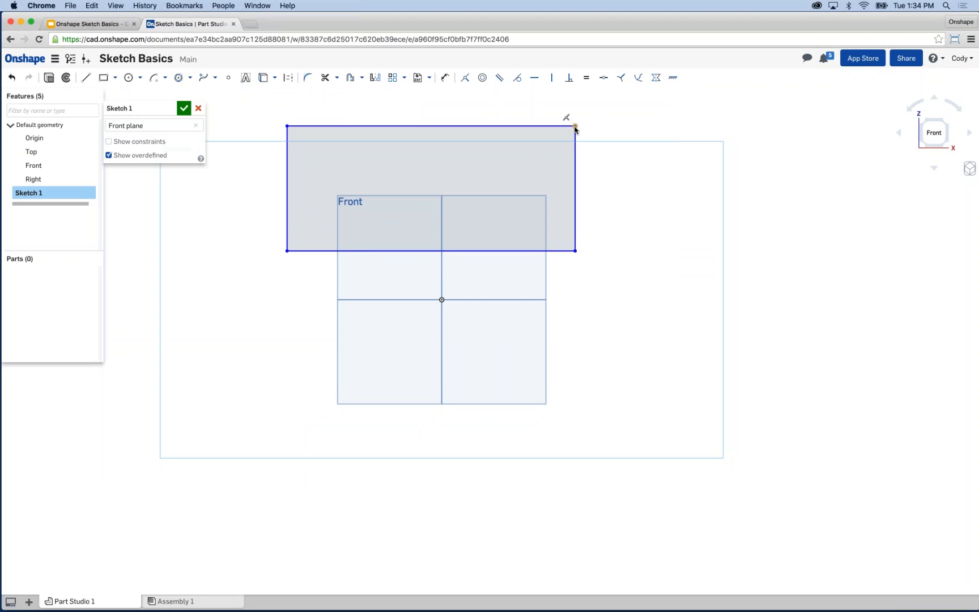
pyautogui.moveTo(578, 175); pyautogui.dragTo(540, 144)
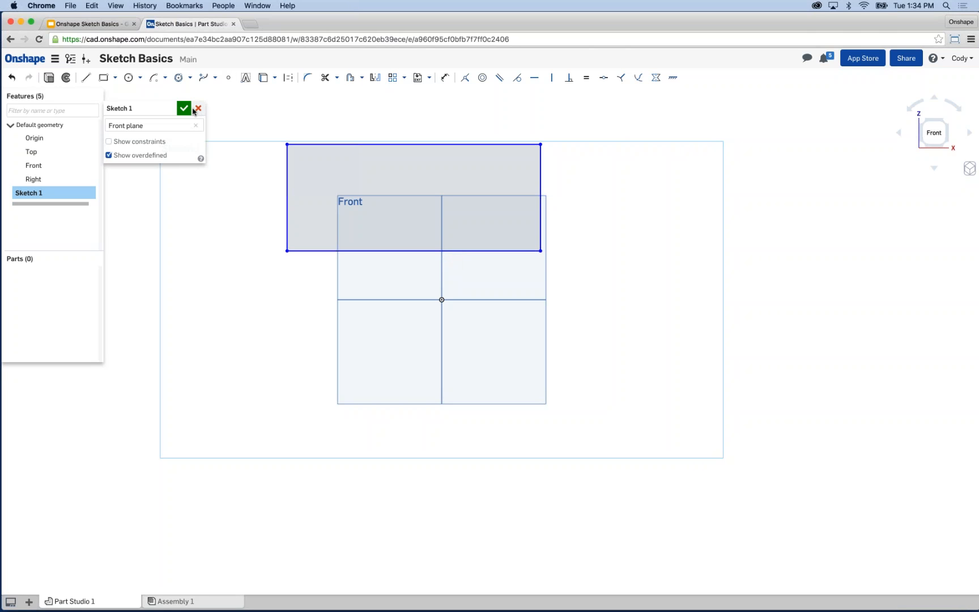
# Box-select and delete the rectangle, and discard the empty sketch
pyautogui.moveTo(628, 320); pyautogui.dragTo(202, 85)
pyautogui.press('Delete')
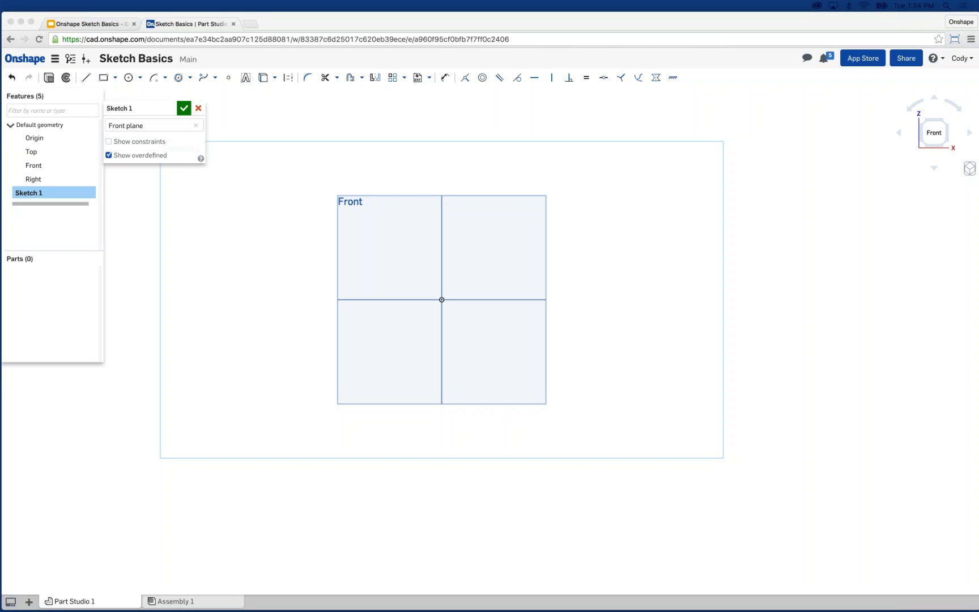
pyautogui.click(198, 108)
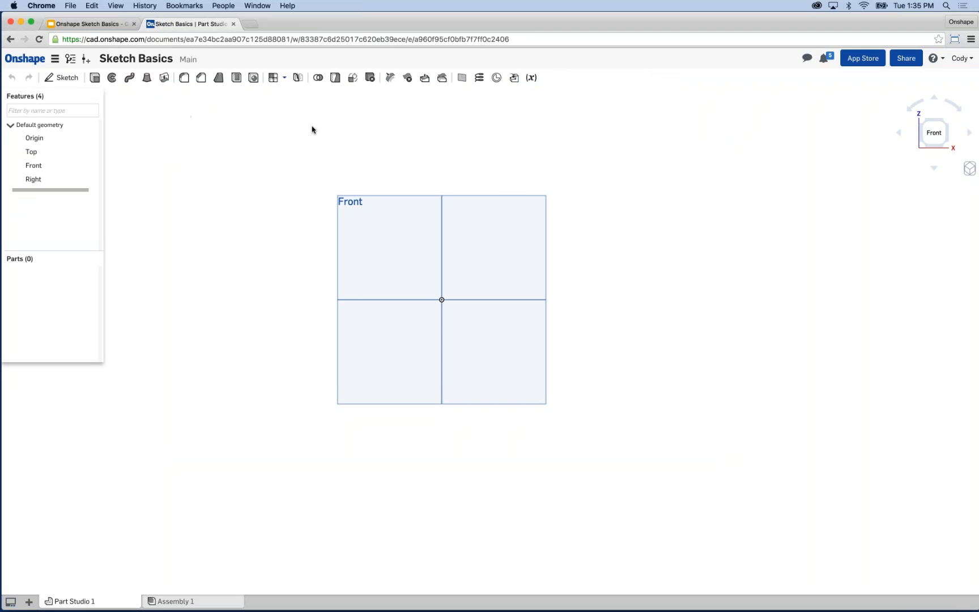
# Open the Preferences page of the account settings
pyautogui.click(960, 60)
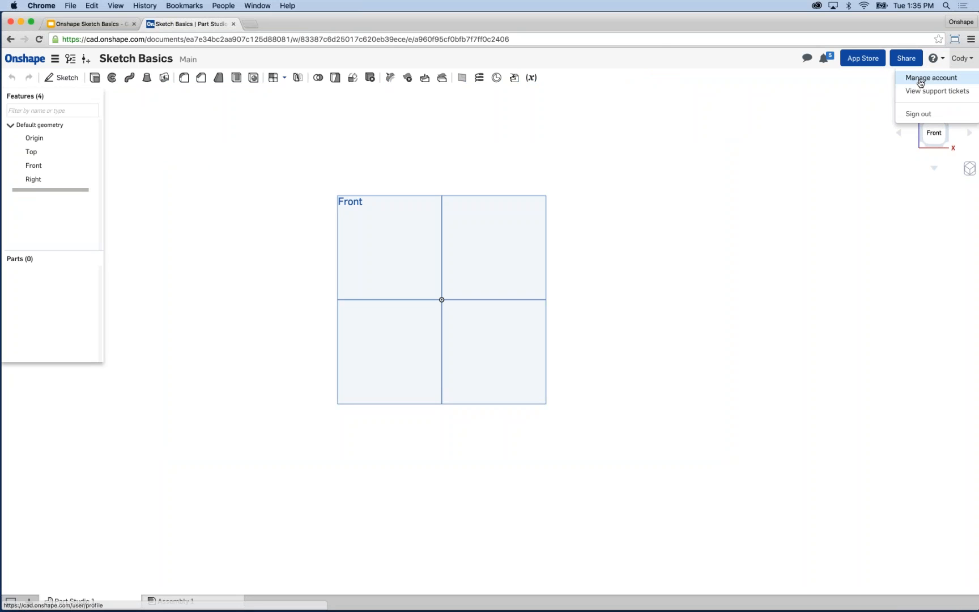
pyautogui.click(917, 79)
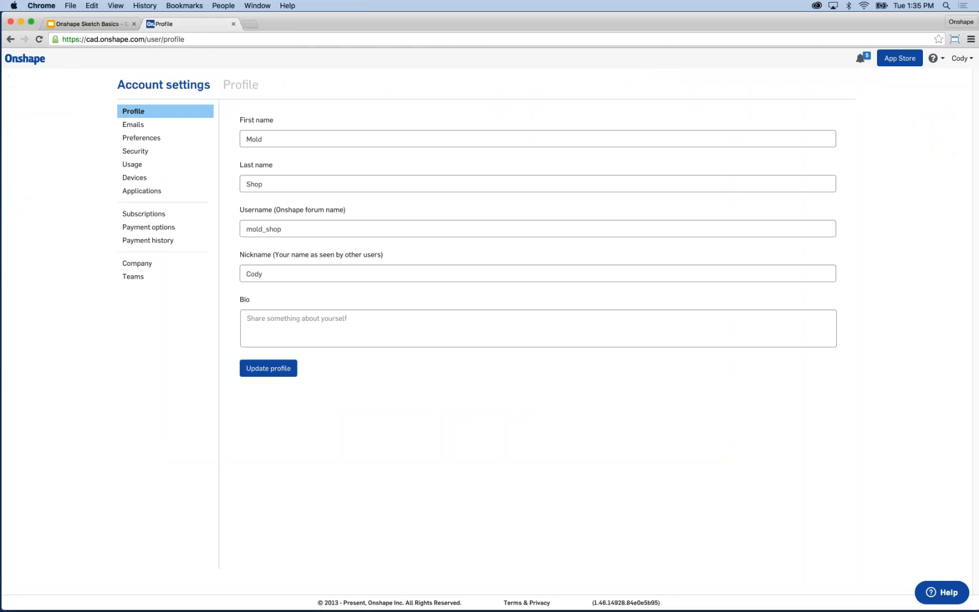
pyautogui.click(139, 140)
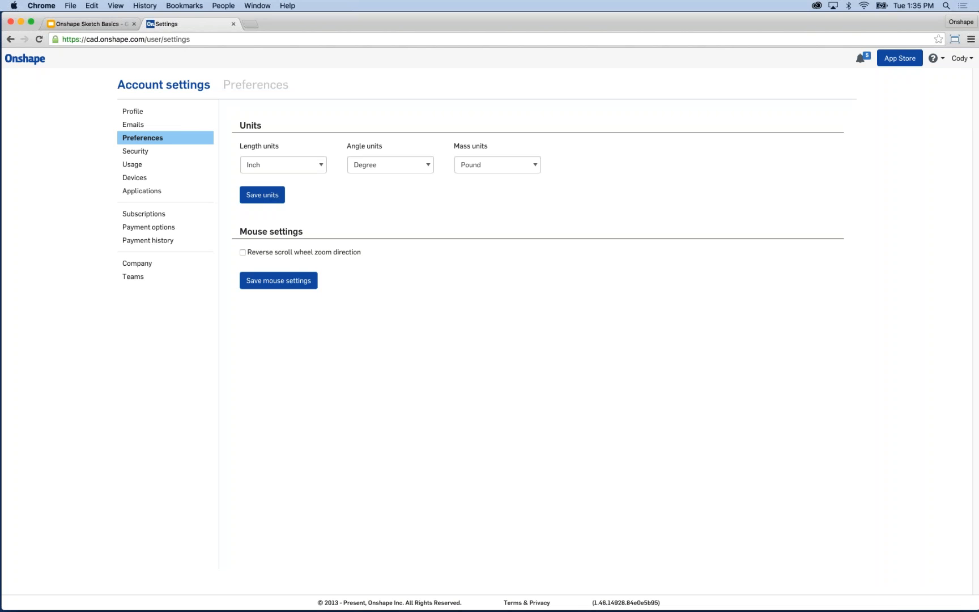
# Switch the default length units to Millimeter and back to Inch without saving
pyautogui.click(304, 169)
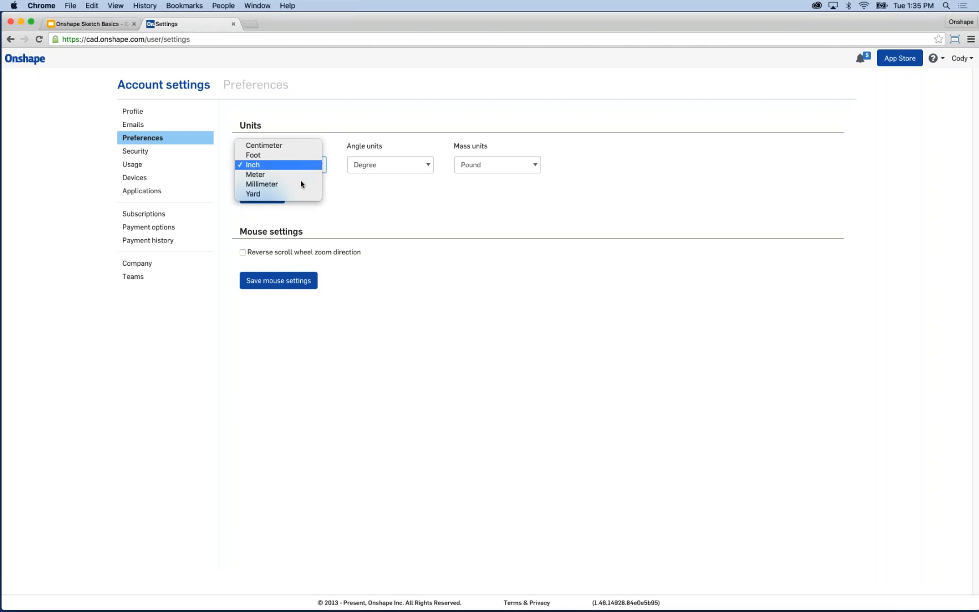
pyautogui.click(309, 181)
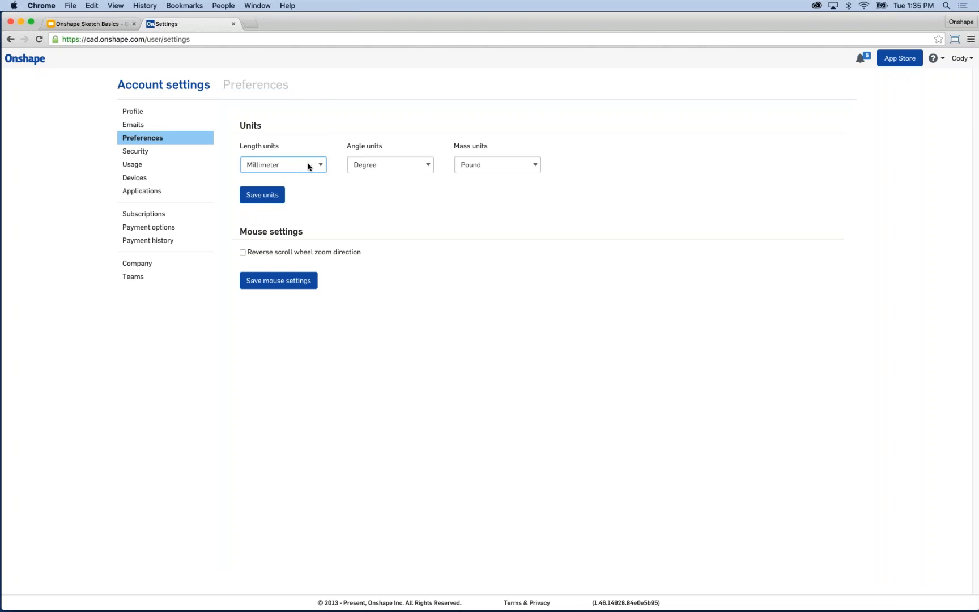
pyautogui.click(309, 167)
pyautogui.click(286, 144)
# Reopen the Sketch Basics document from the documents list and look at its workspace units without changing them
pyautogui.click(25, 59)
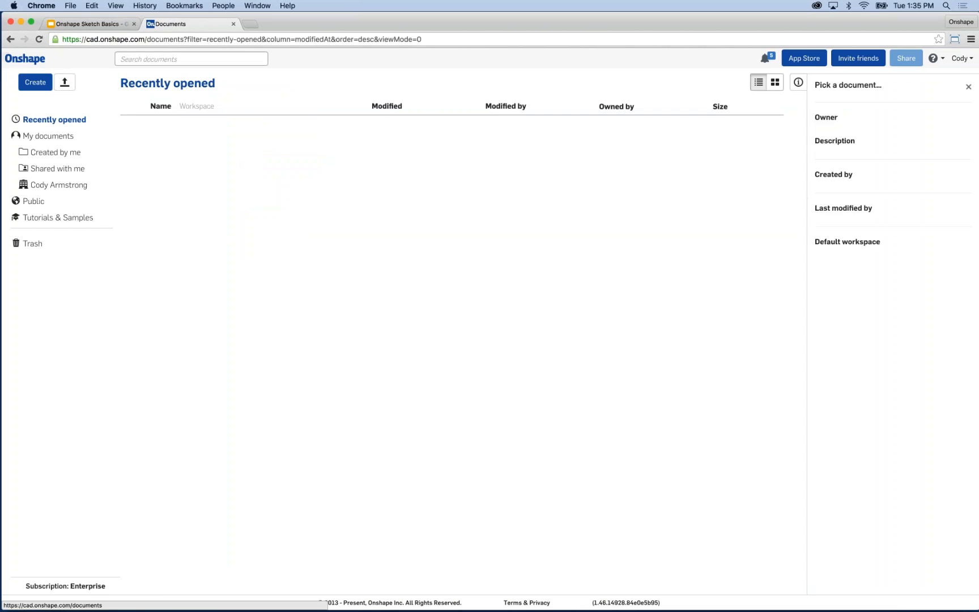
pyautogui.click(175, 125)
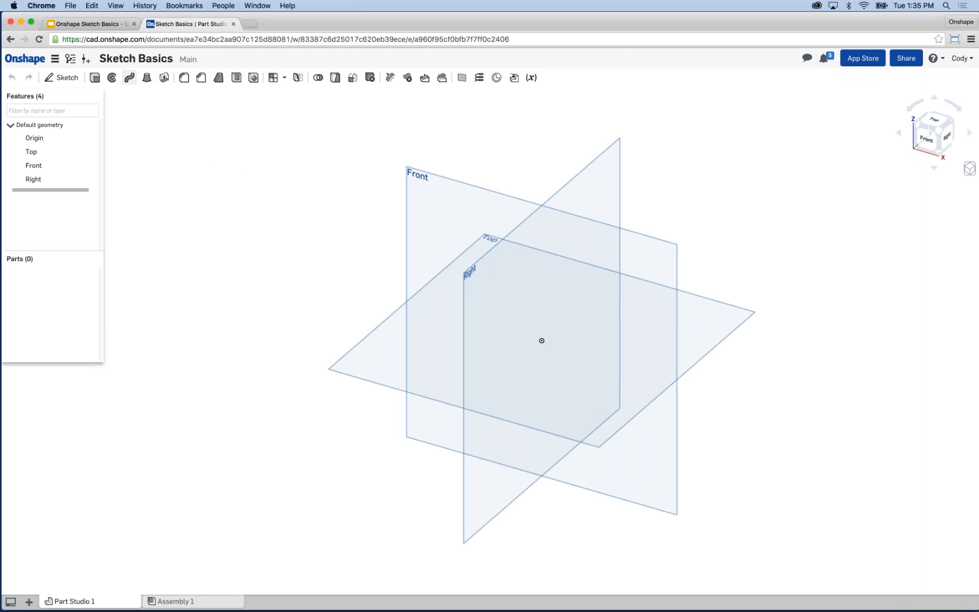
pyautogui.click(56, 64)
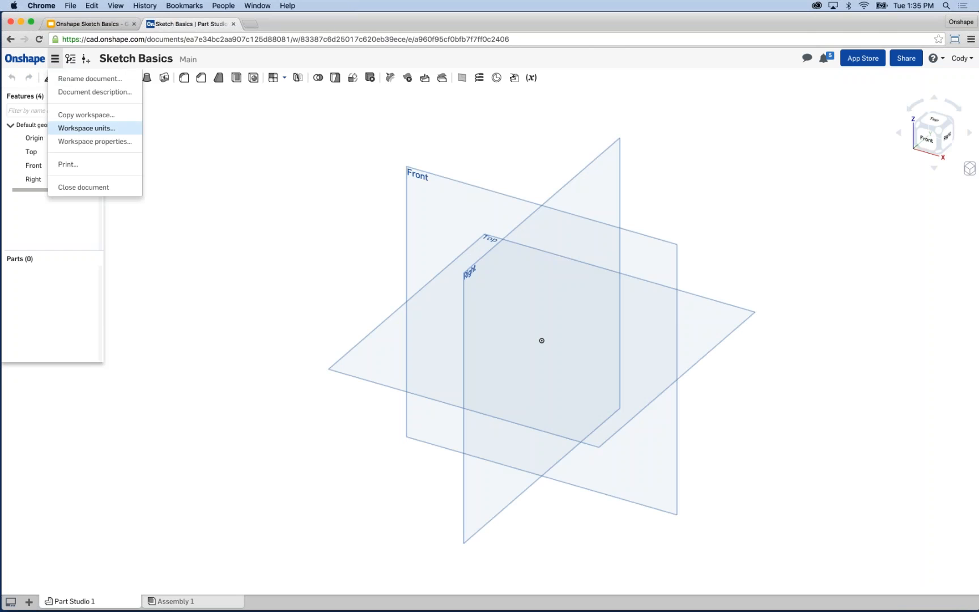
pyautogui.click(73, 128)
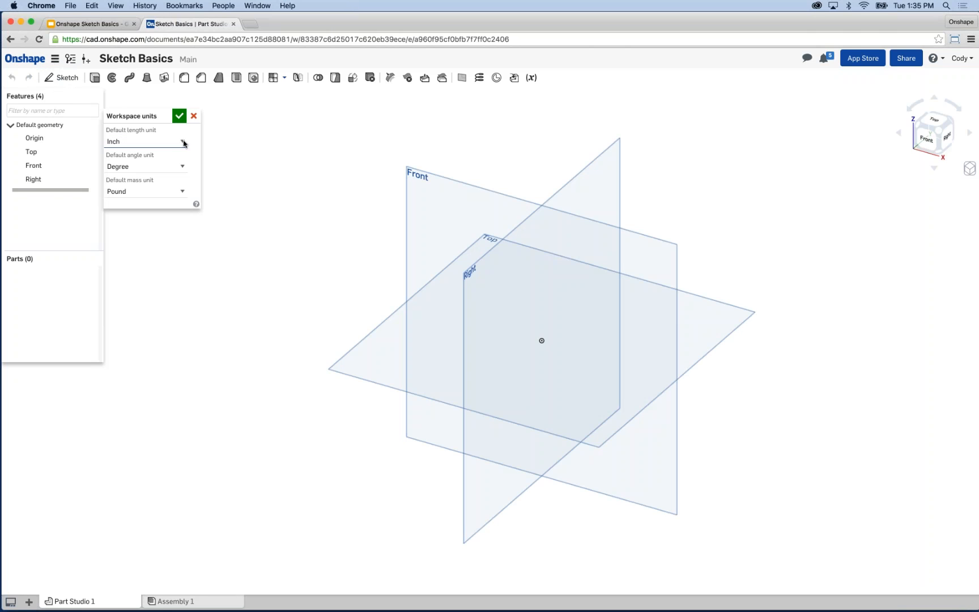
pyautogui.click(179, 116)
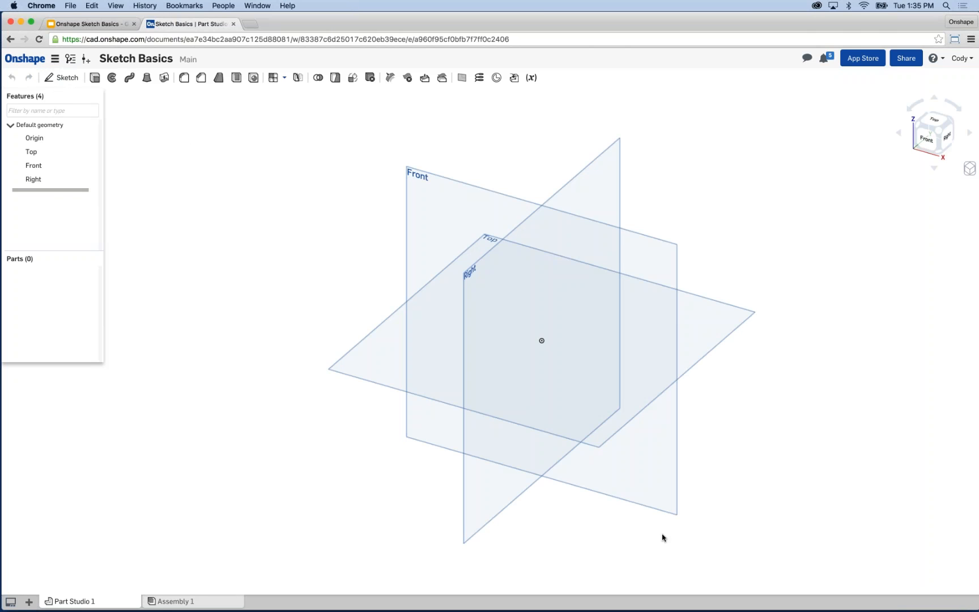
# Start a sketch on the Front plane and draw a center point rectangle about 7.55 by 8.42 in, centred on the origin
pyautogui.moveTo(663, 540); pyautogui.dragTo(647, 529, button='middle')
pyautogui.click(398, 214)
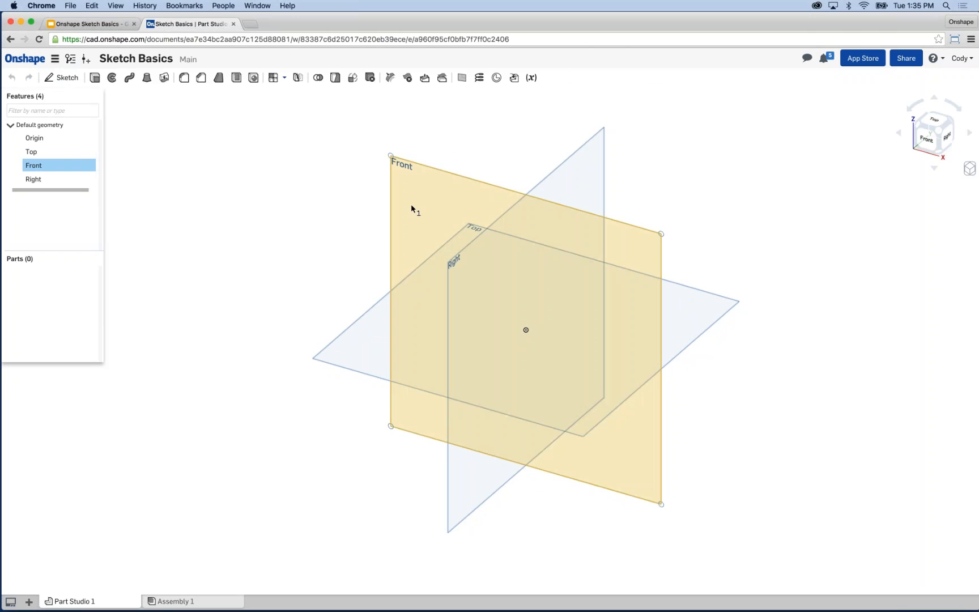
pyautogui.hotkey('shift', 's')
pyautogui.press('n')
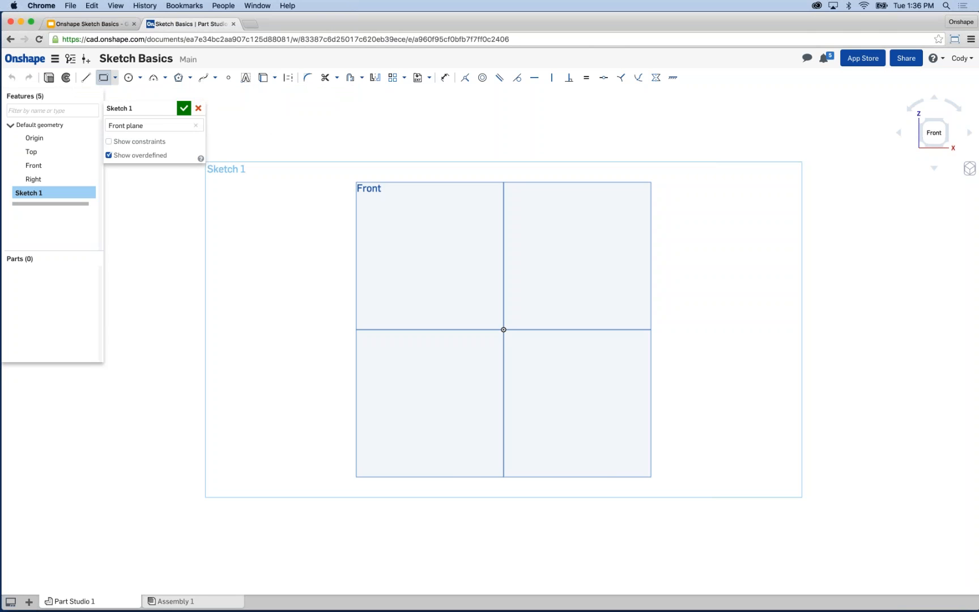
pyautogui.click(115, 78)
pyautogui.click(142, 105)
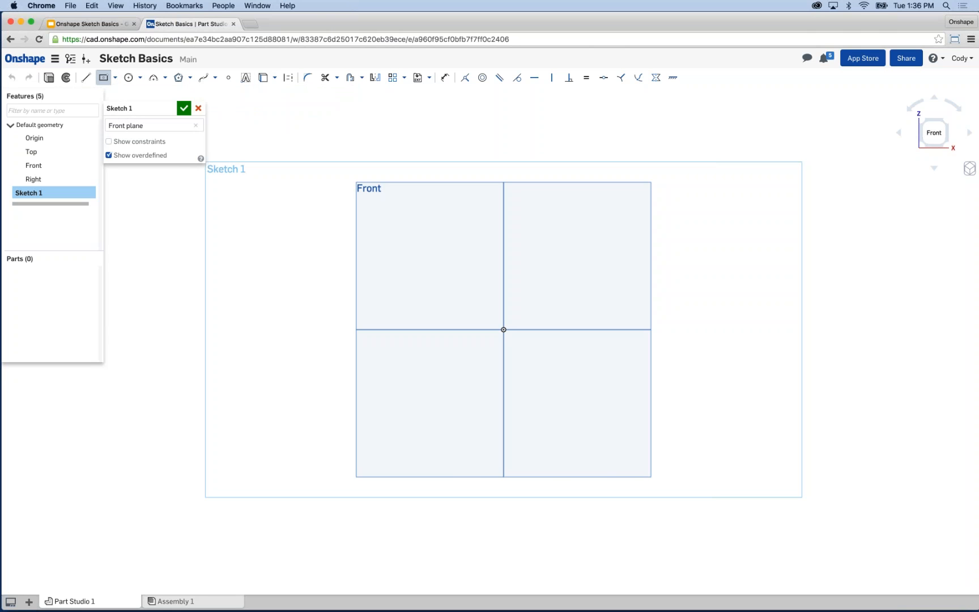
pyautogui.click(503, 329)
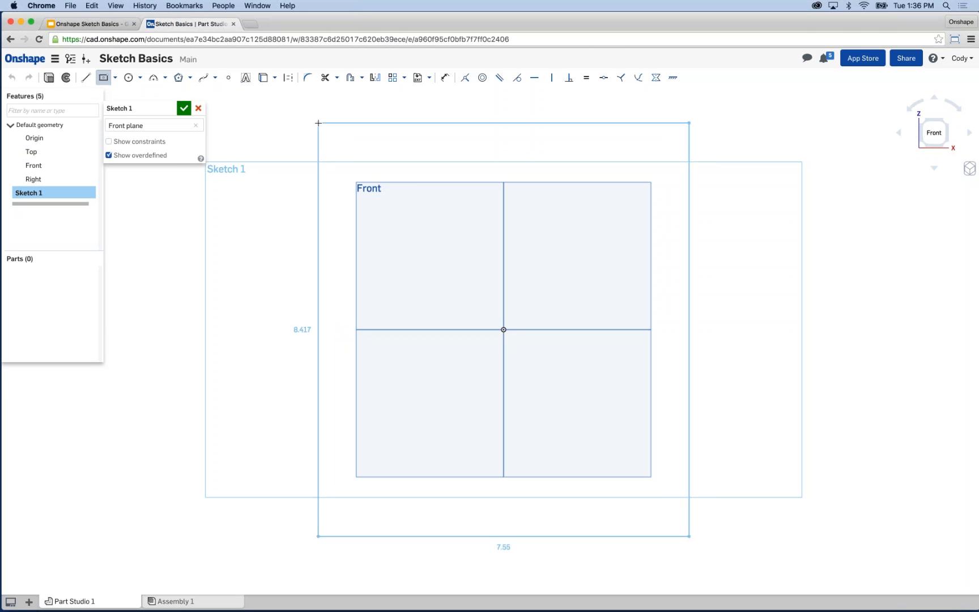
pyautogui.click(318, 122)
# Draw a circle about 1.17 in in diameter at the origin, inside the rectangle
pyautogui.press('c')
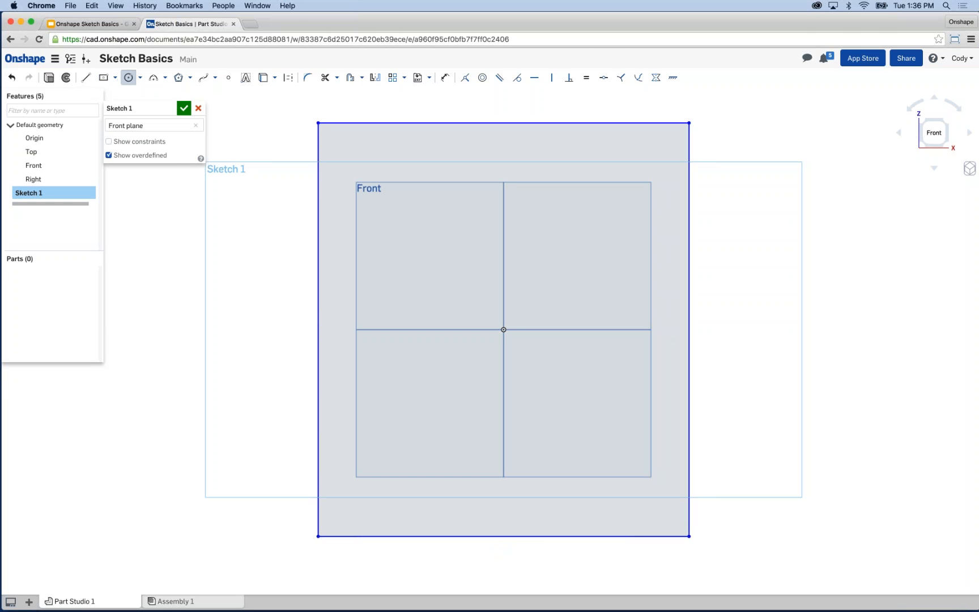
pyautogui.click(503, 330)
pyautogui.click(499, 358)
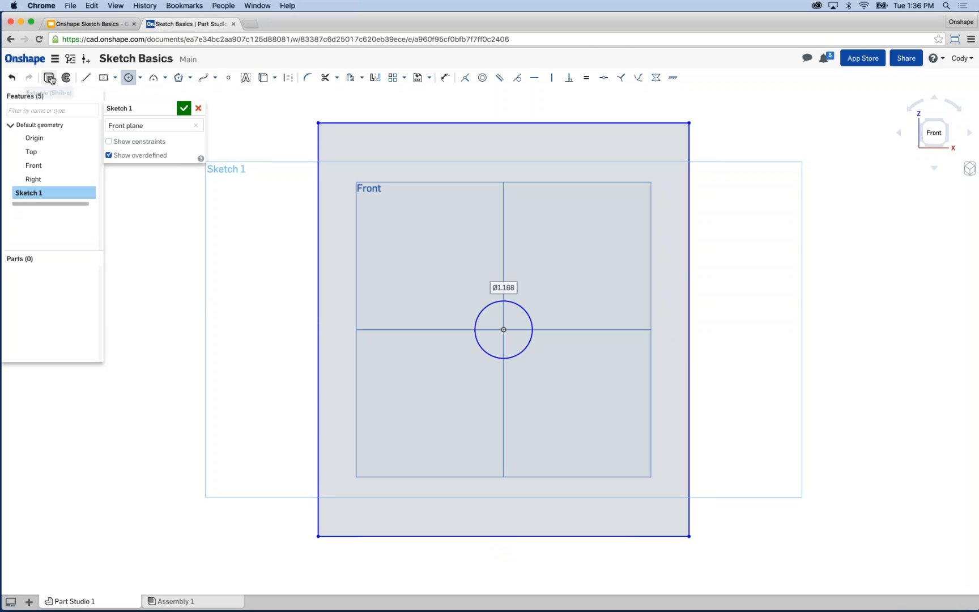
# Extrude the sketch 1 in as a new solid plate with a central hole
pyautogui.hotkey('shift', 'e')
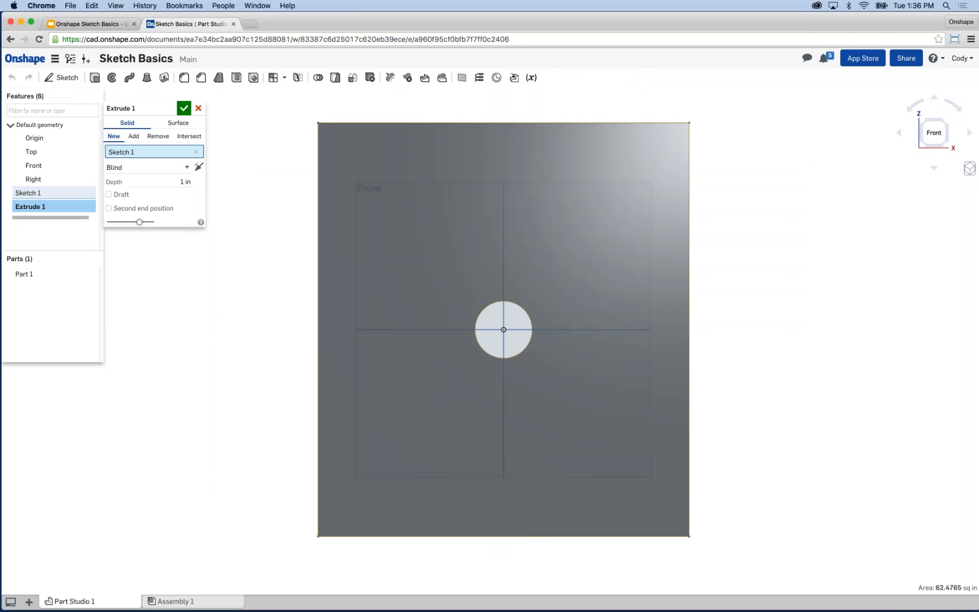
pyautogui.hotkey('shift', '7')
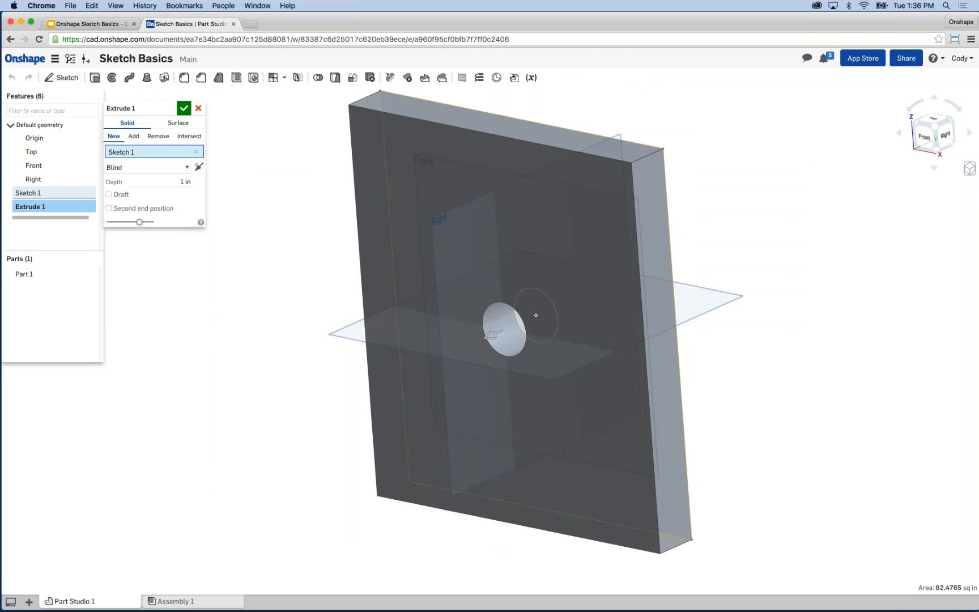
pyautogui.click(184, 109)
pyautogui.moveTo(292, 264); pyautogui.dragTo(269, 265, button='middle')
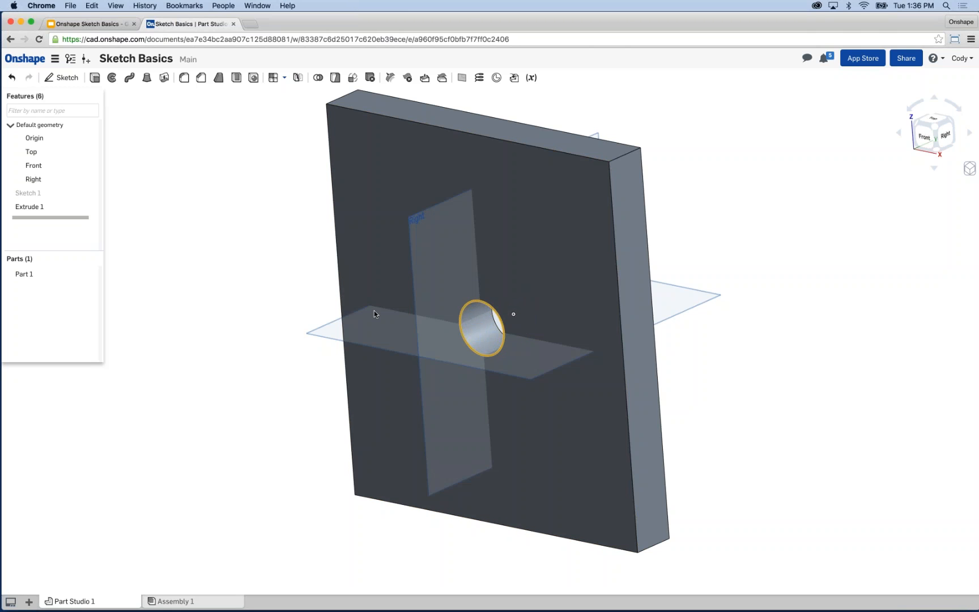
# Start a sketch on the plate's front face and view it normal to the sketch plane
pyautogui.click(376, 188)
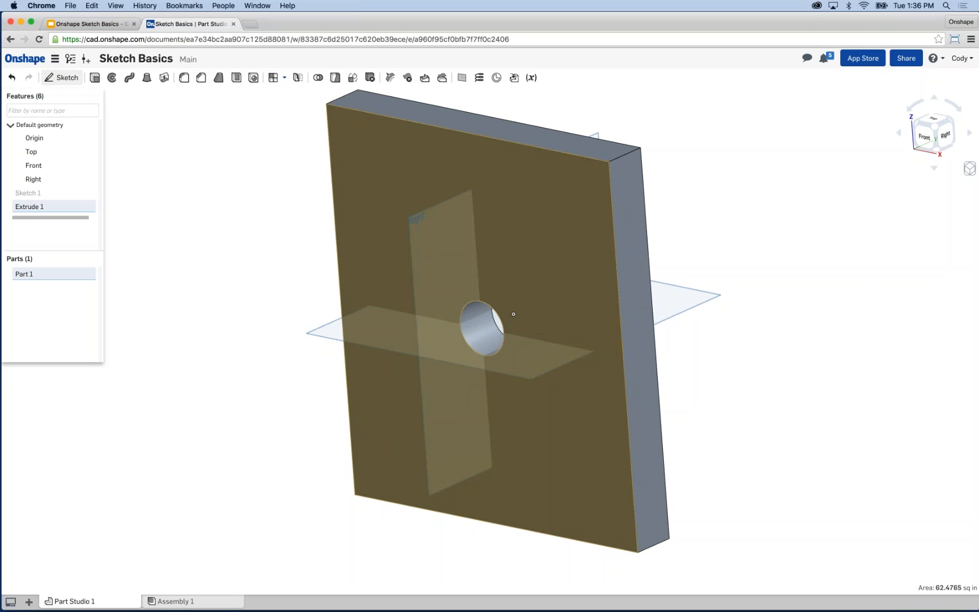
pyautogui.click(63, 77)
pyautogui.rightClick(158, 211)
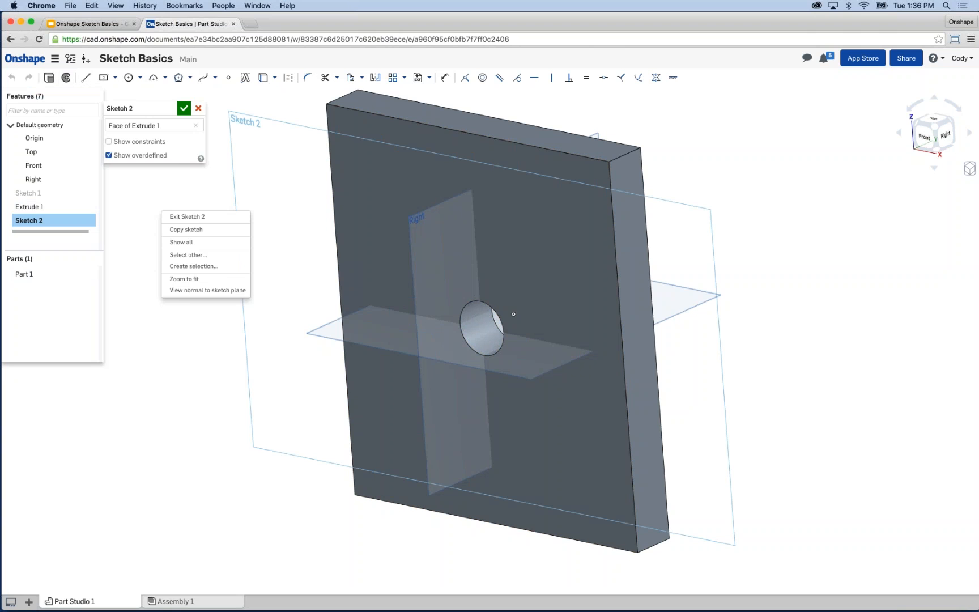
pyautogui.click(187, 290)
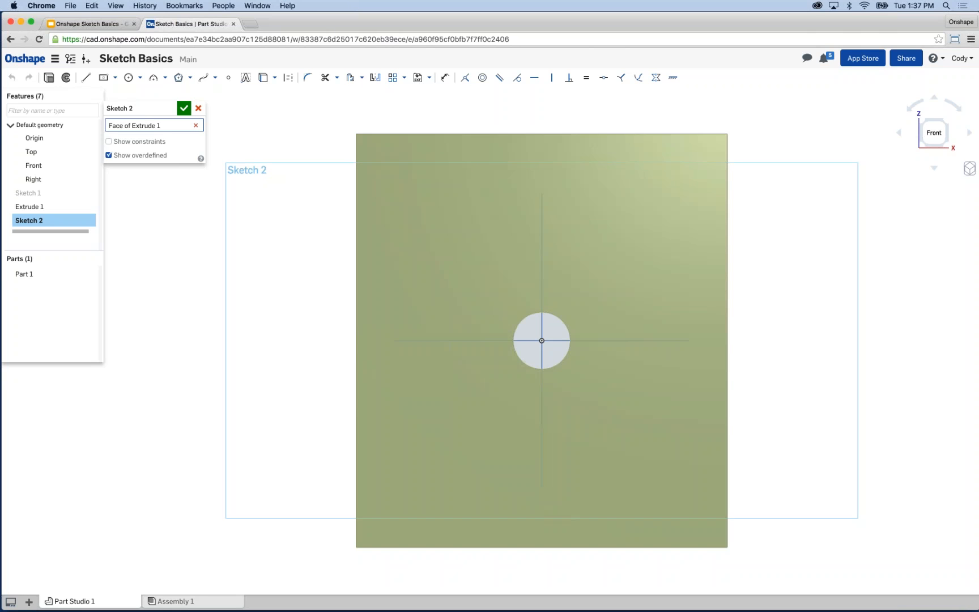
# Draw a circle about 1.69 in in diameter around the hole, centred on the origin, and delete it
pyautogui.click(128, 78)
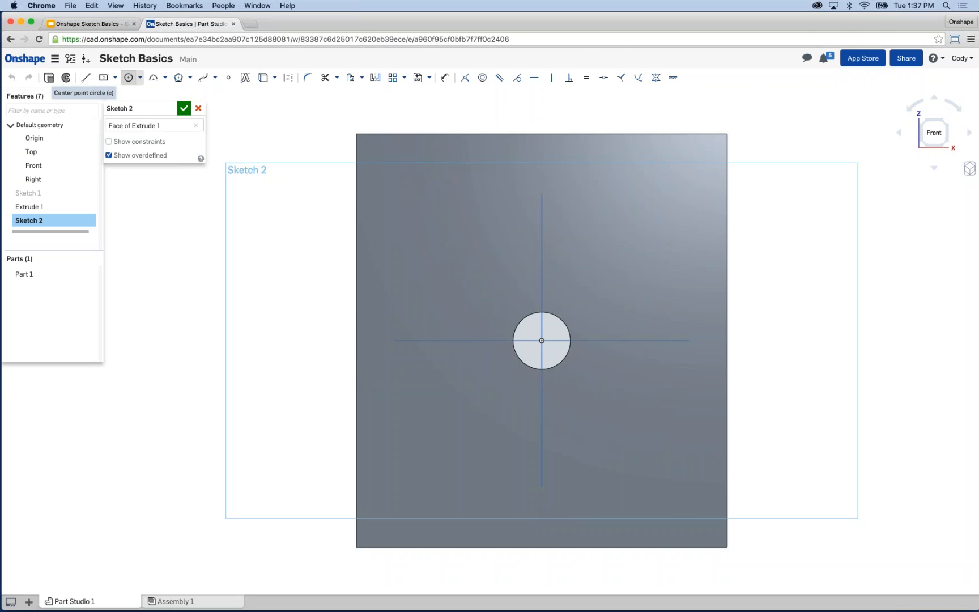
pyautogui.click(516, 372)
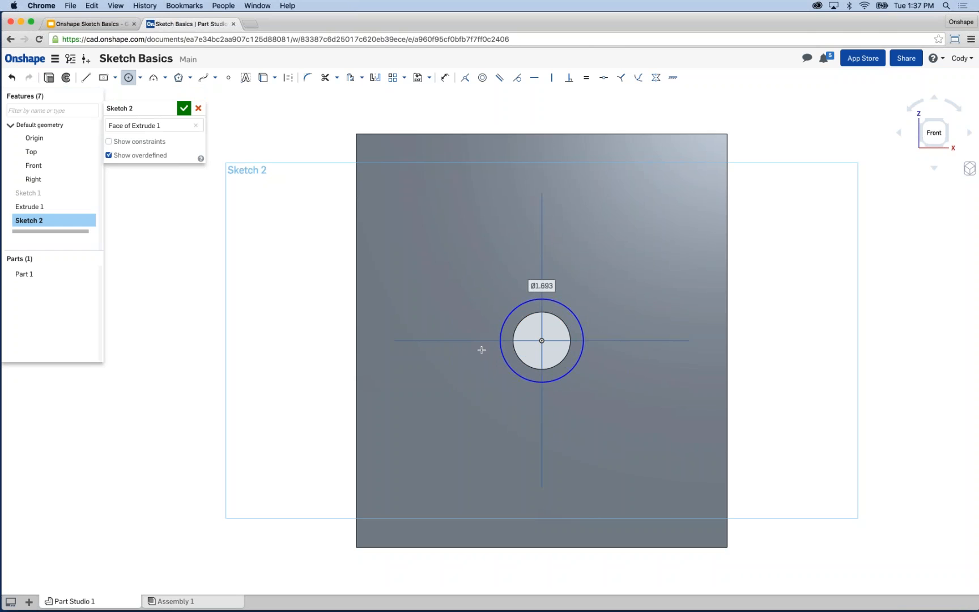
pyautogui.press('Escape')
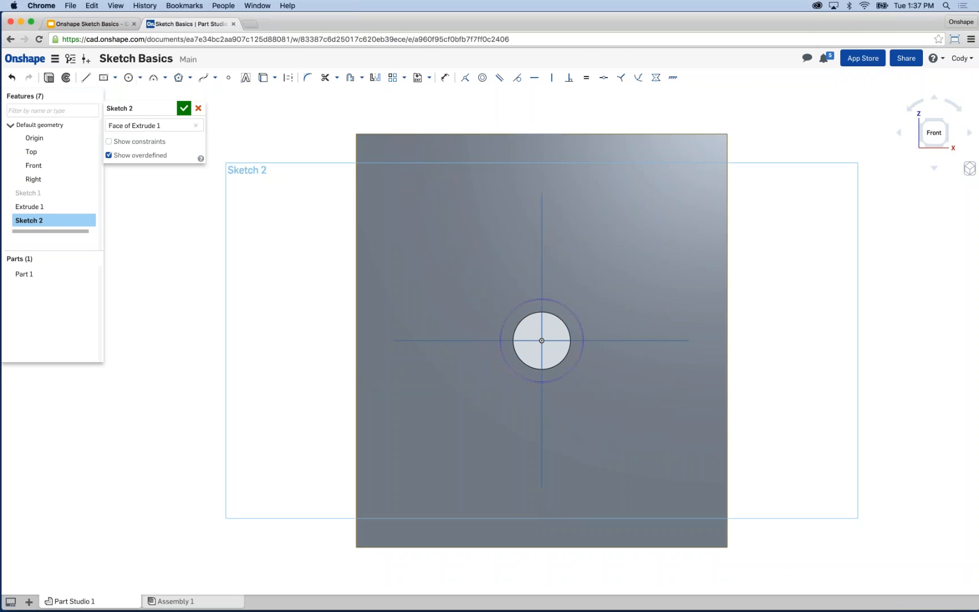
pyautogui.click(507, 330)
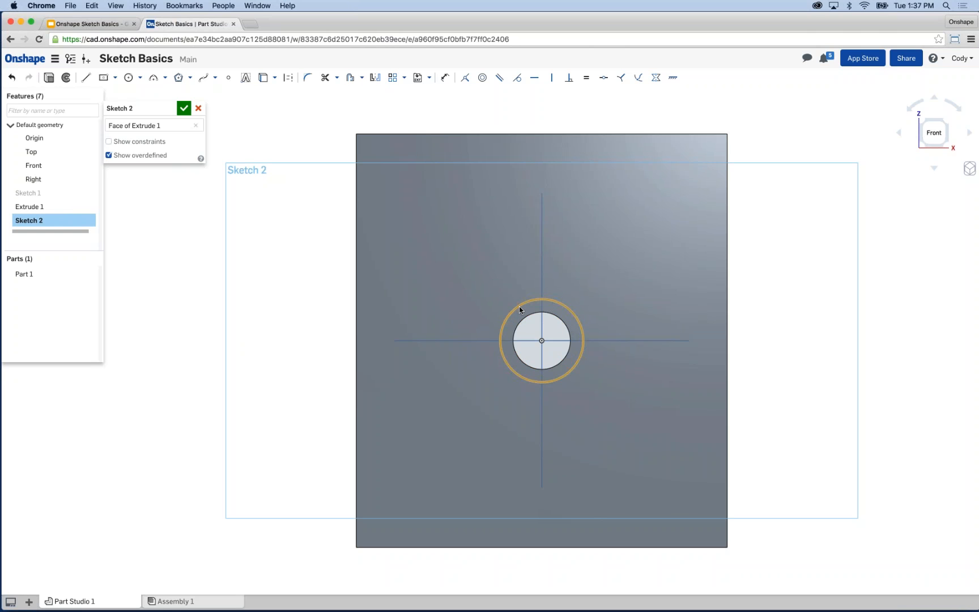
pyautogui.press('Delete')
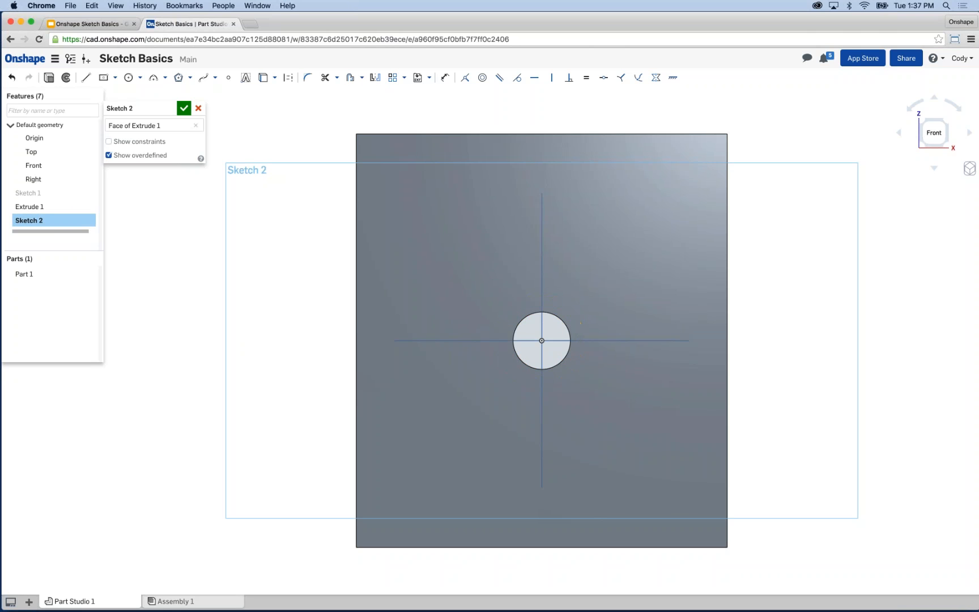
# Project the hole's circular edge into the sketch with Use, and inspect the projected circle with the part temporarily hidden
pyautogui.click(263, 79)
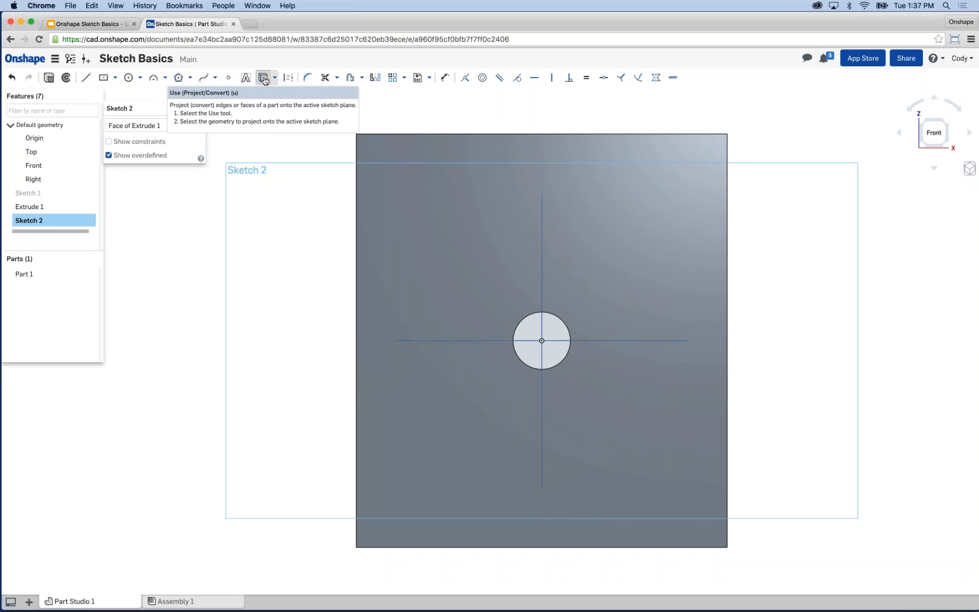
pyautogui.click(531, 313)
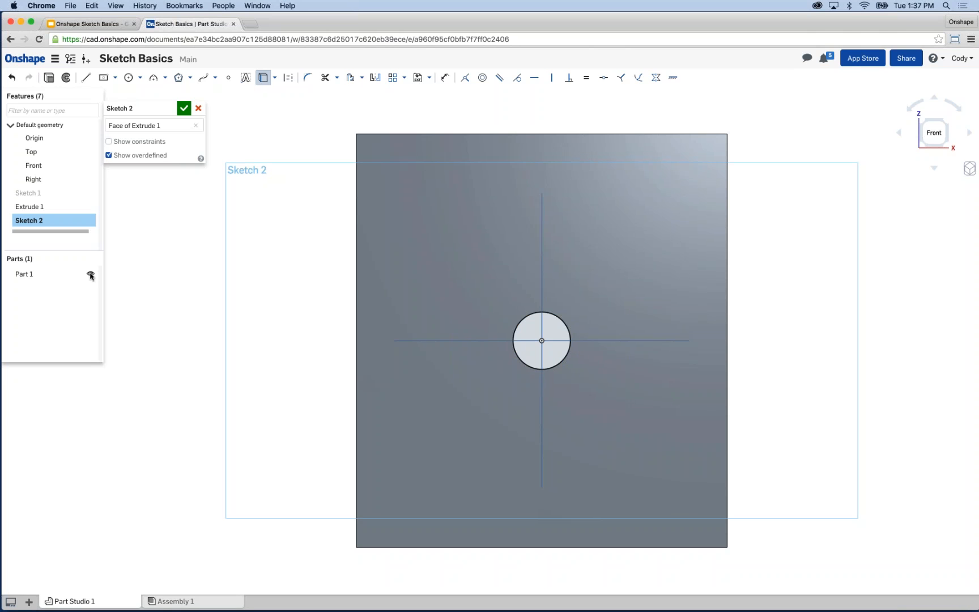
pyautogui.click(90, 275)
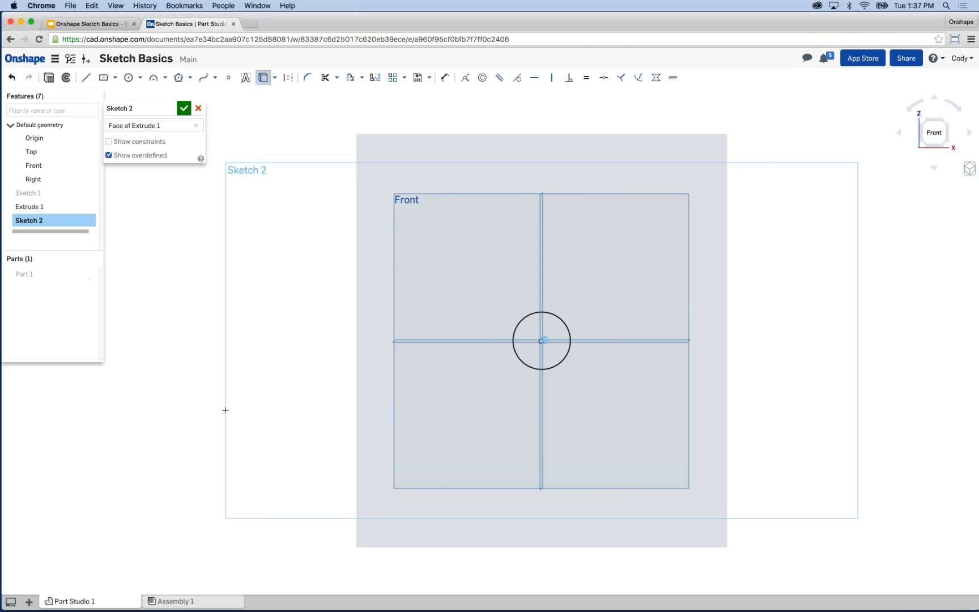
pyautogui.moveTo(225, 409); pyautogui.dragTo(202, 368, button='right')
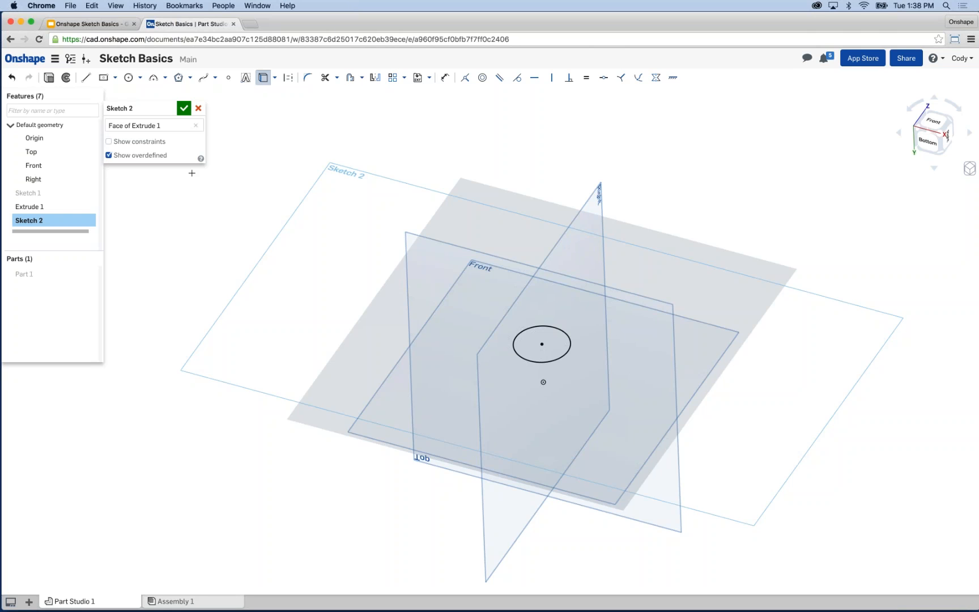
pyautogui.click(91, 273)
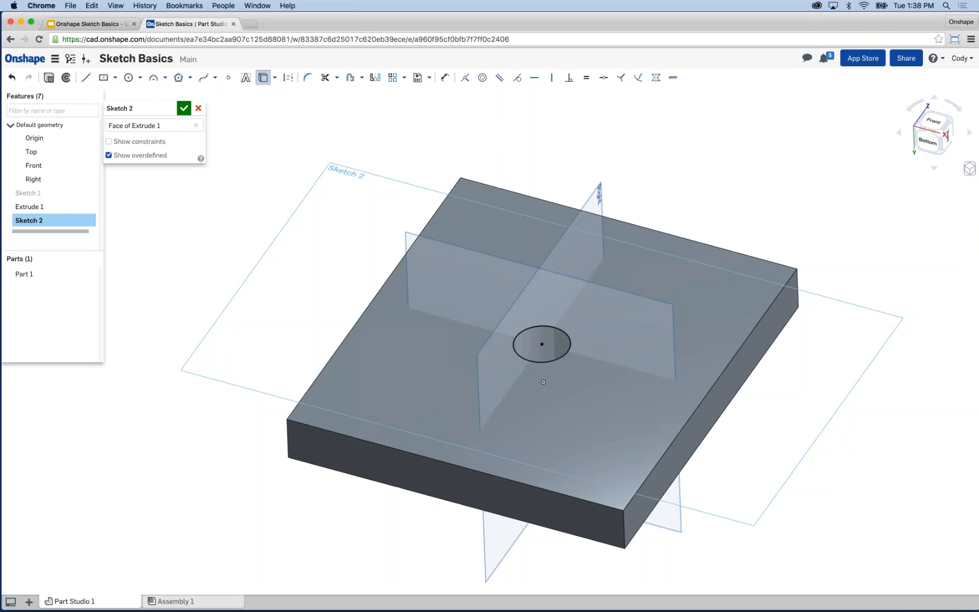
pyautogui.click(264, 79)
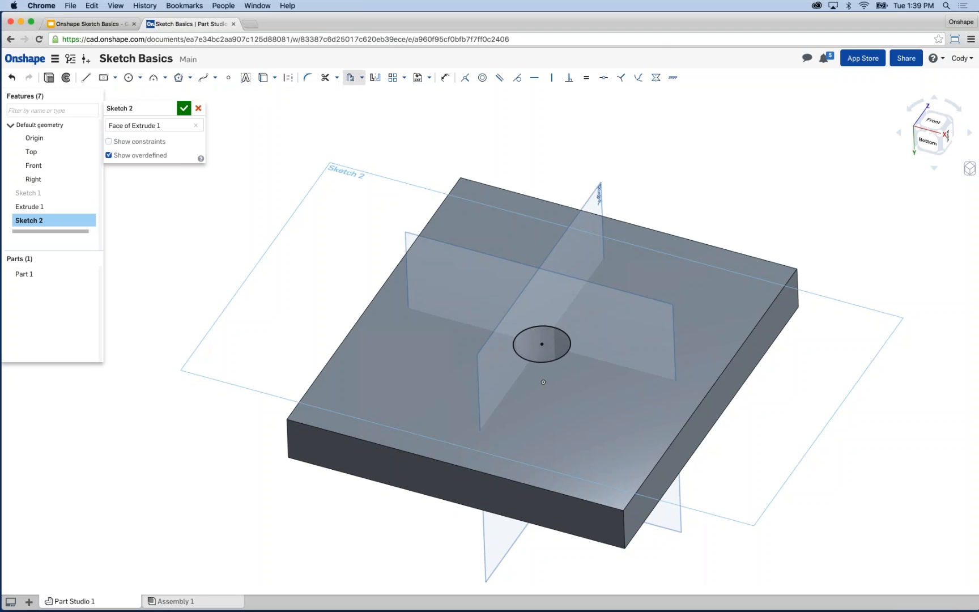
# Offset the projected hole circle outward by 0.5 in
pyautogui.click(351, 79)
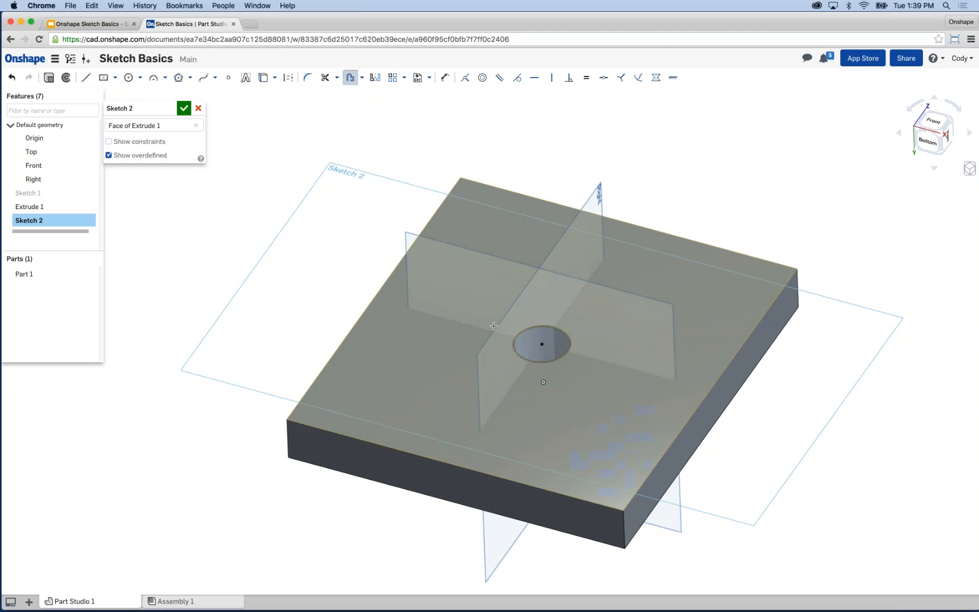
pyautogui.click(511, 338)
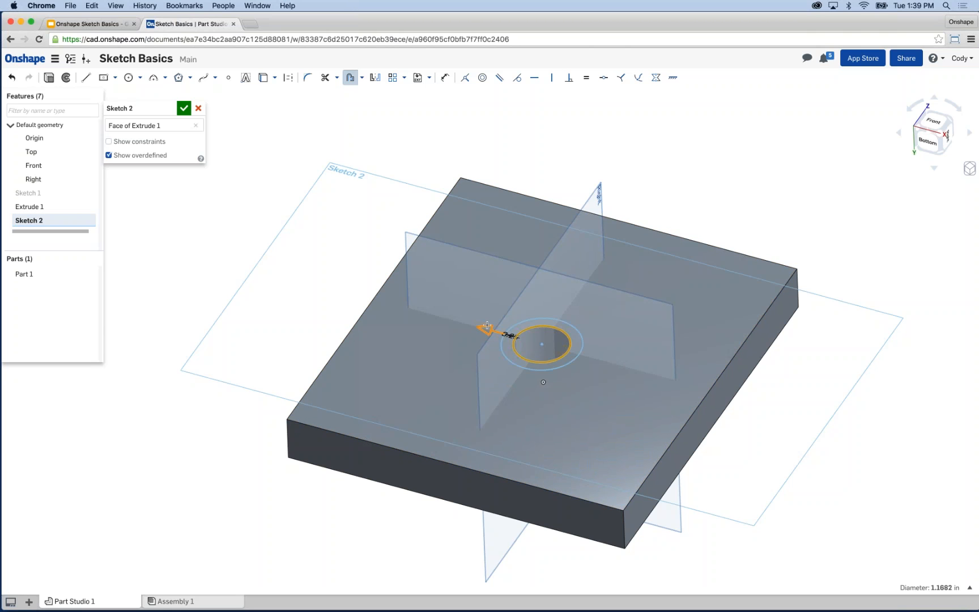
pyautogui.moveTo(487, 326); pyautogui.dragTo(450, 337)
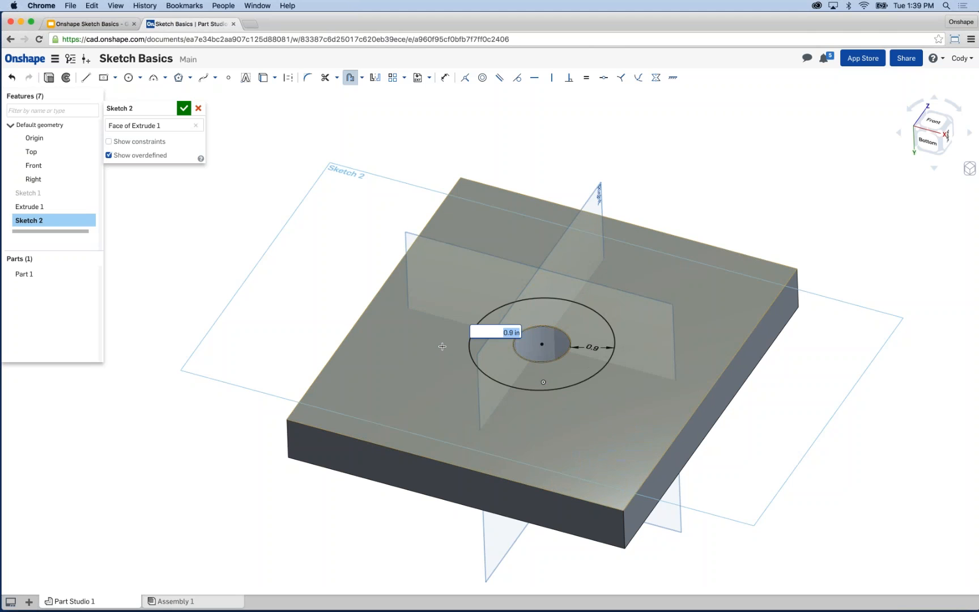
pyautogui.press('BackSpace')
pyautogui.write('.5')
pyautogui.press('Return')
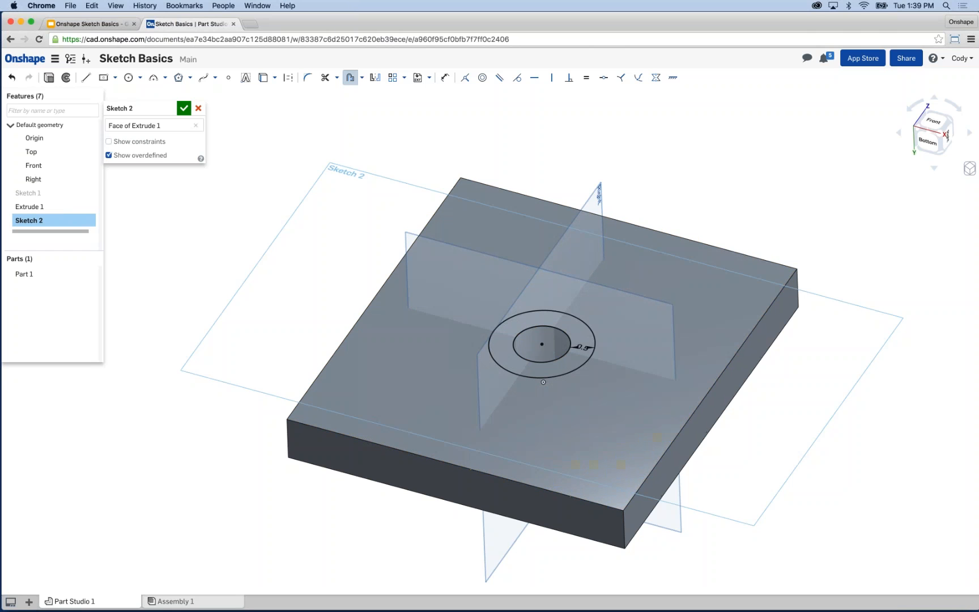
# Extrude the ring between the two sketch circles 1 in outward from the plate as a boss around the hole
pyautogui.click(48, 78)
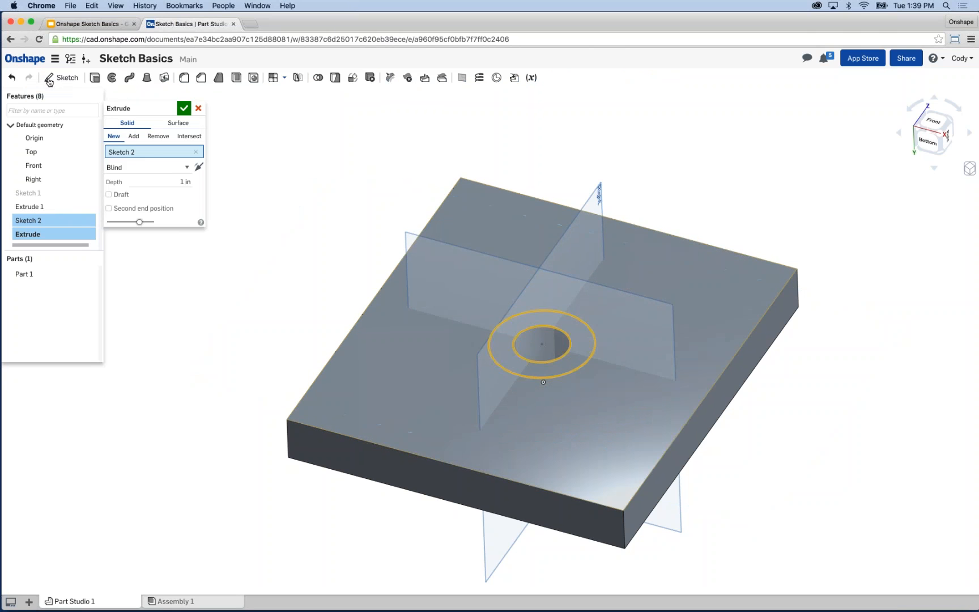
pyautogui.click(184, 107)
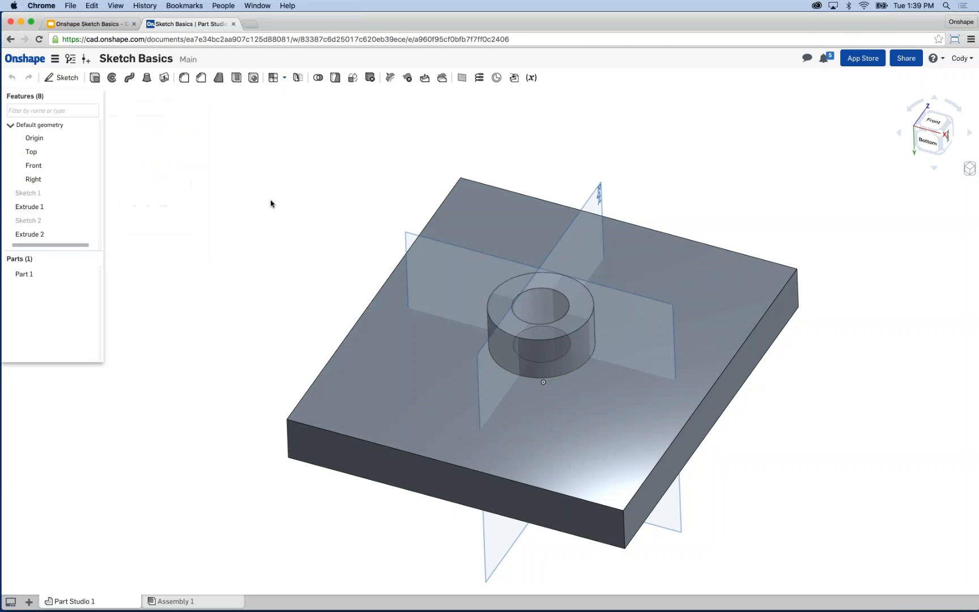
pyautogui.moveTo(270, 209)
pyautogui.mouseDown(button='right')
pyautogui.moveTo(258, 267)
pyautogui.moveTo(268, 215)
pyautogui.mouseUp(button='right')
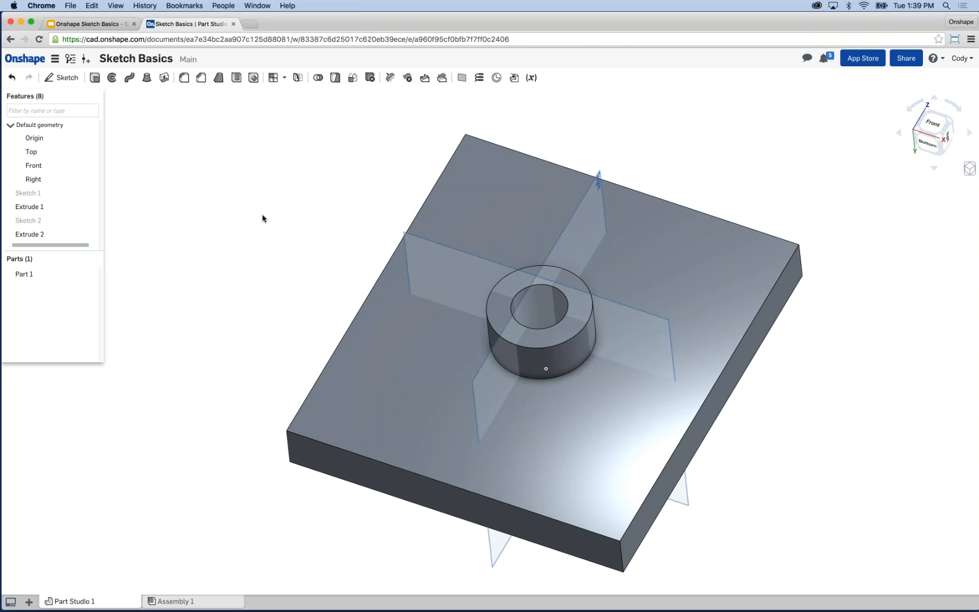
# Edit the plate's base sketch and enlarge its centre circle freehand to widen the hole and its boss
pyautogui.rightClick(56, 193)
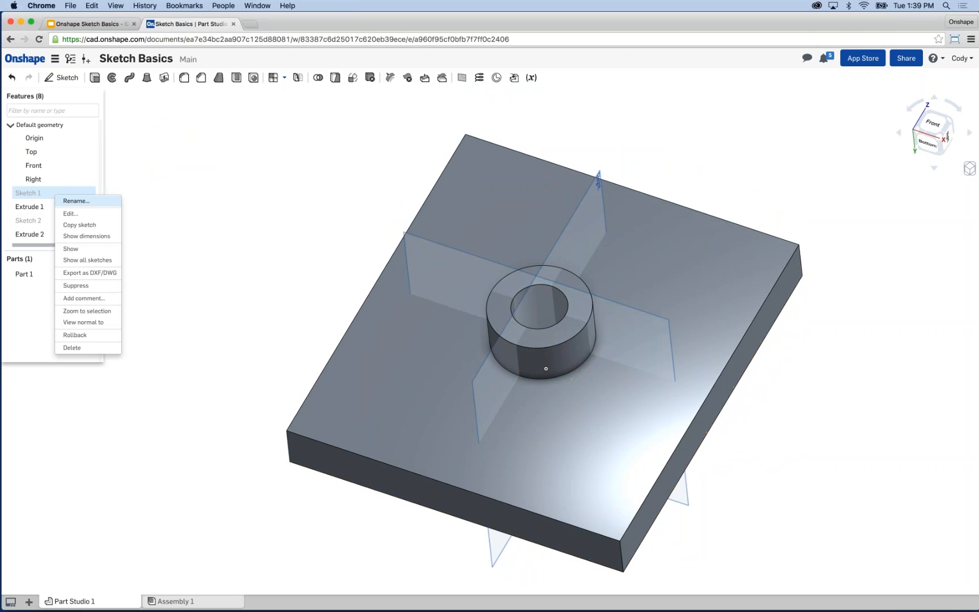
pyautogui.click(69, 214)
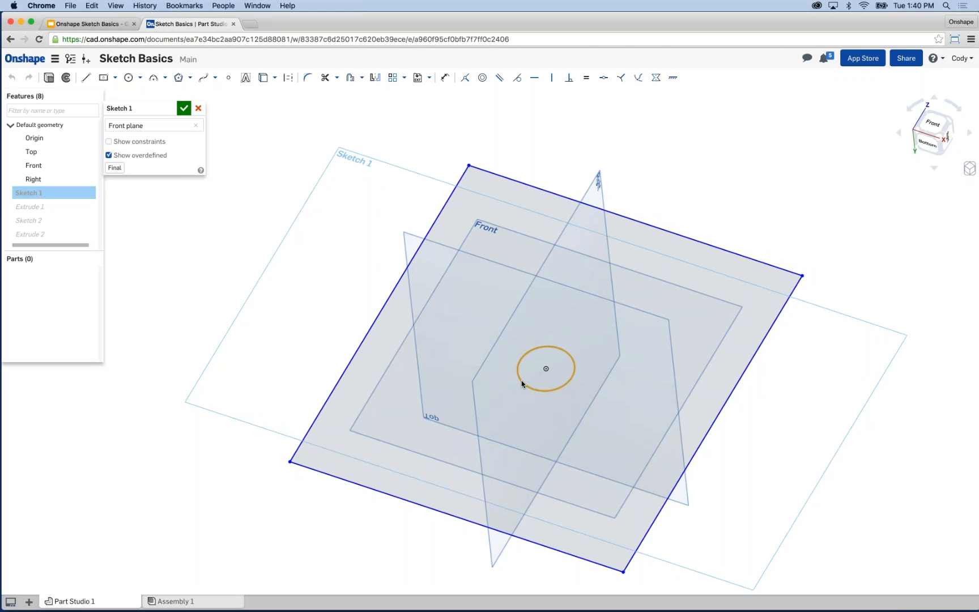
pyautogui.moveTo(522, 383); pyautogui.dragTo(455, 407)
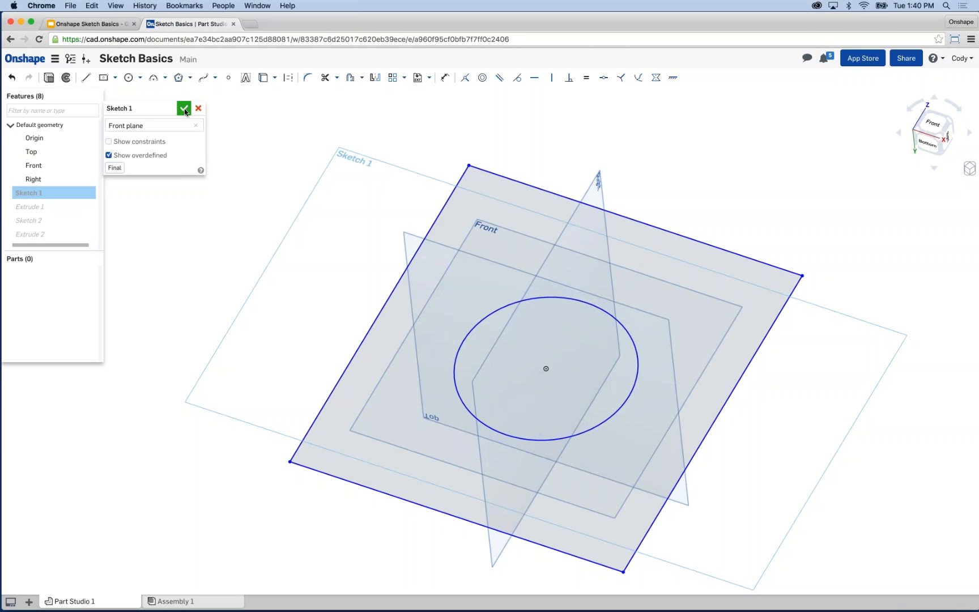
pyautogui.click(184, 108)
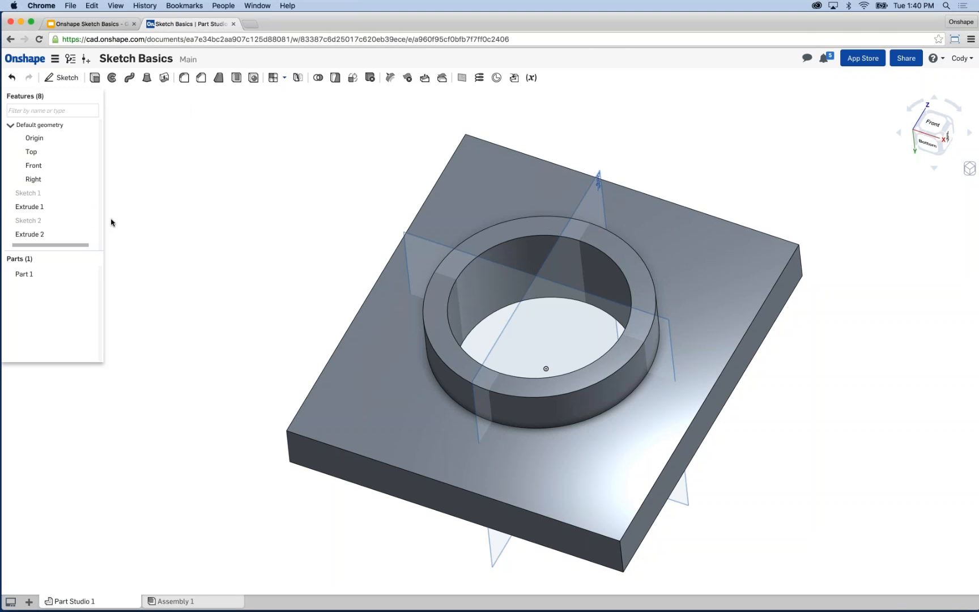
# Delete all sketches and extrudes, from Sketch 1 through Extrude 2, keeping only the default geometry
pyautogui.click(29, 233)
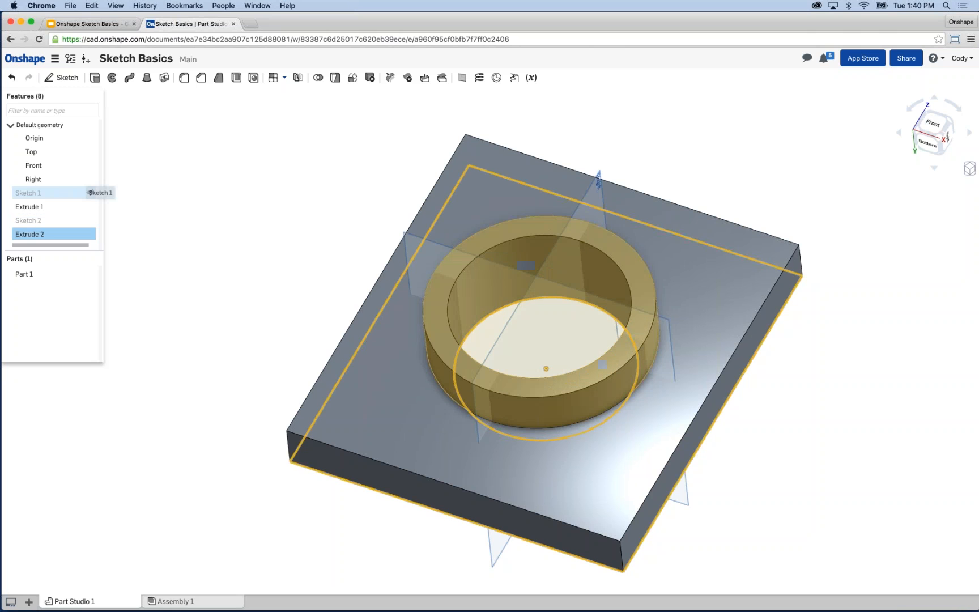
pyautogui.keyDown('shift'); pyautogui.click(29, 193); pyautogui.keyUp('shift')
pyautogui.press('Delete')
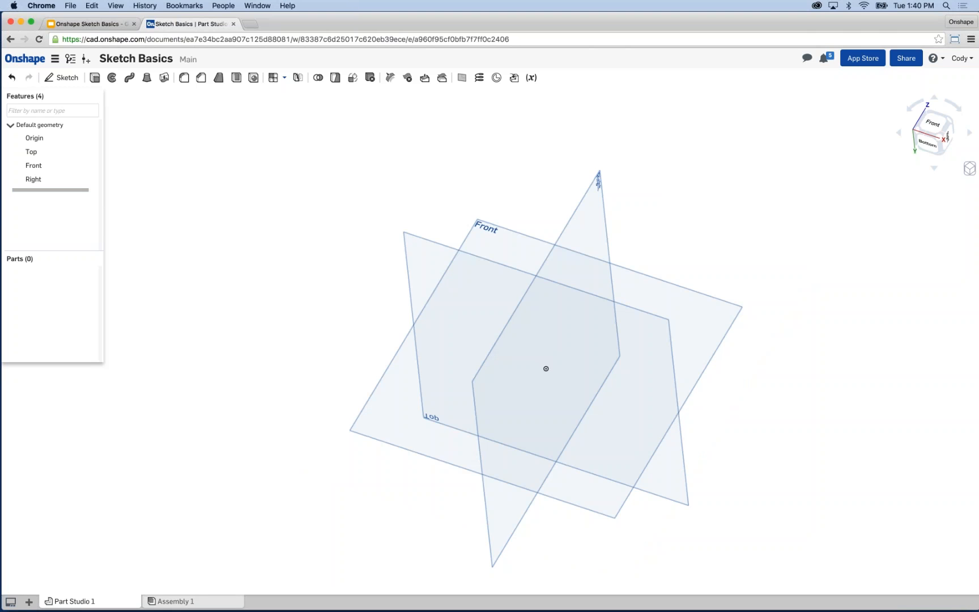
# Start a new sketch on the Front plane and view it normal to the sketch plane
pyautogui.hotkey('shift', 's')
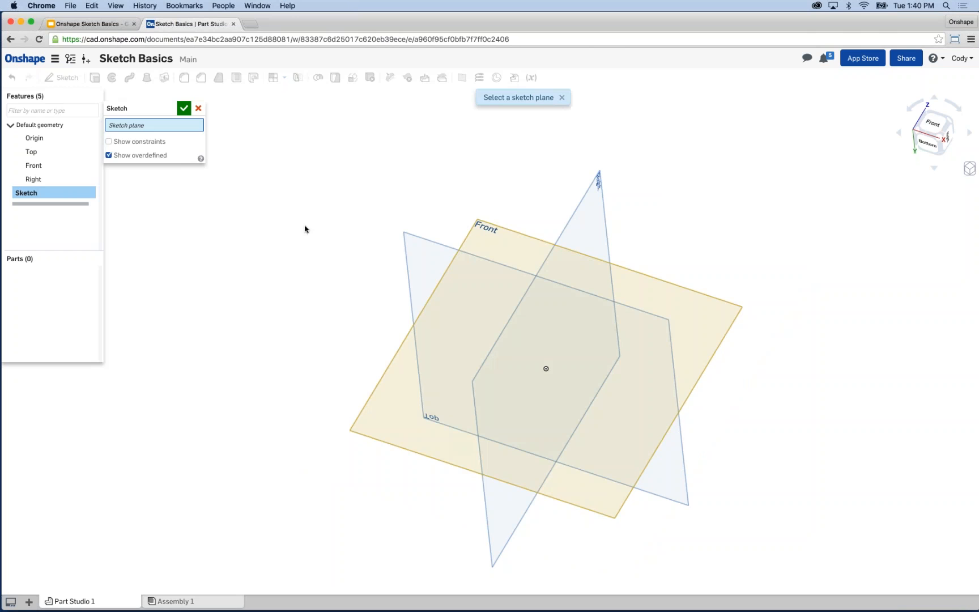
pyautogui.rightClick(304, 229)
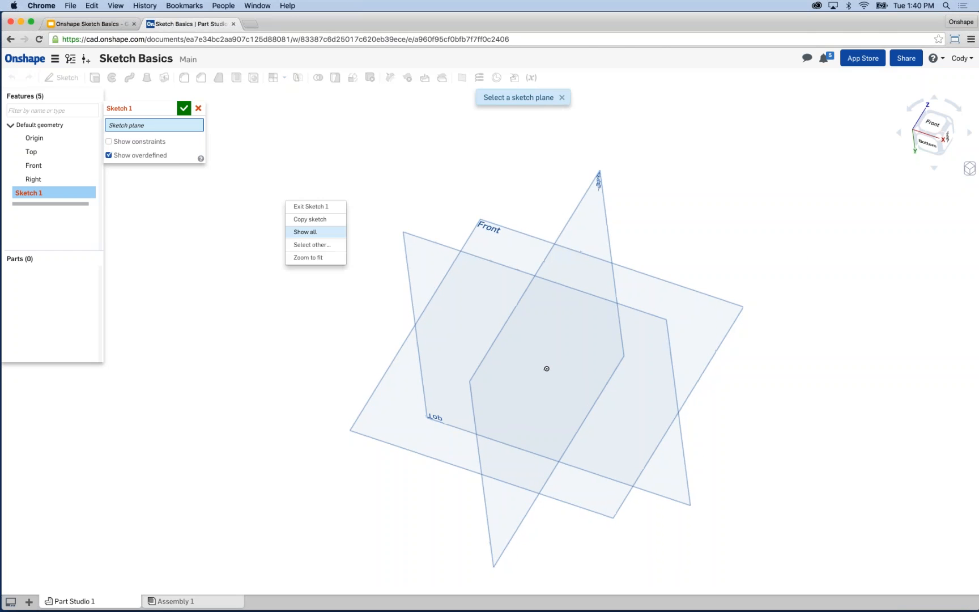
pyautogui.click(485, 243)
pyautogui.rightClick(234, 193)
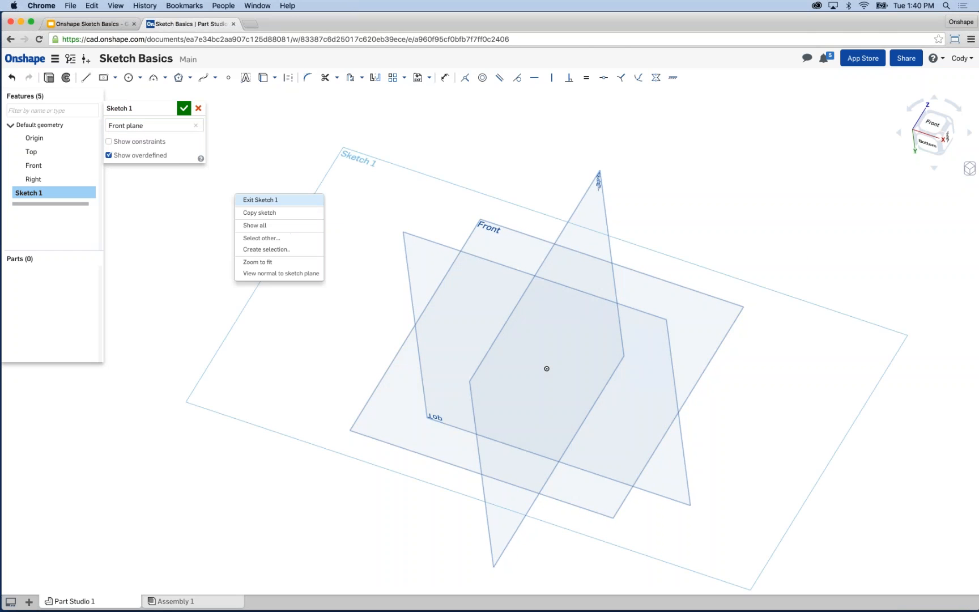
pyautogui.click(280, 273)
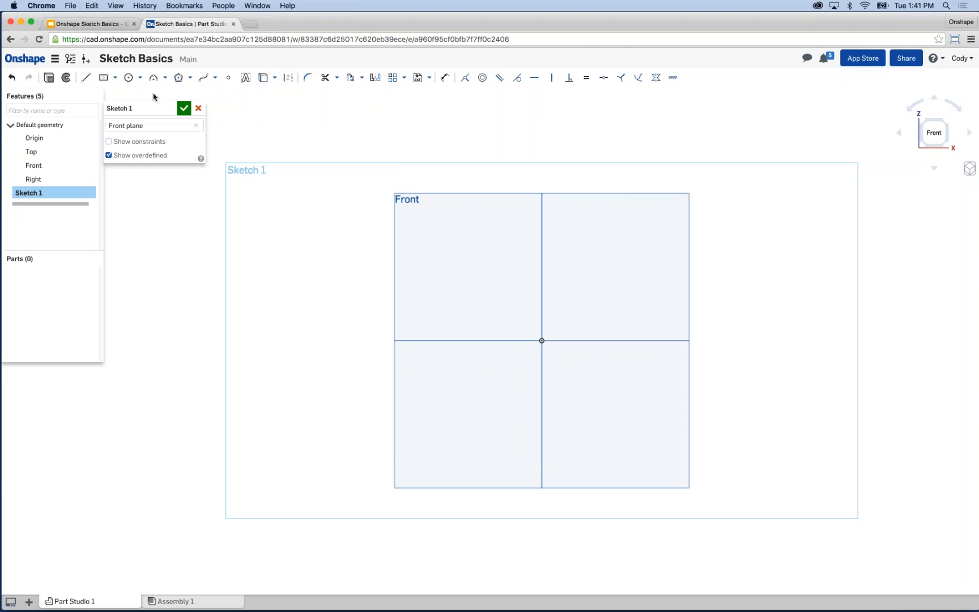
# Draw a slanted construction line passing near the Front plane's upper-left corner
pyautogui.click(85, 77)
pyautogui.click(289, 80)
pyautogui.click(250, 247)
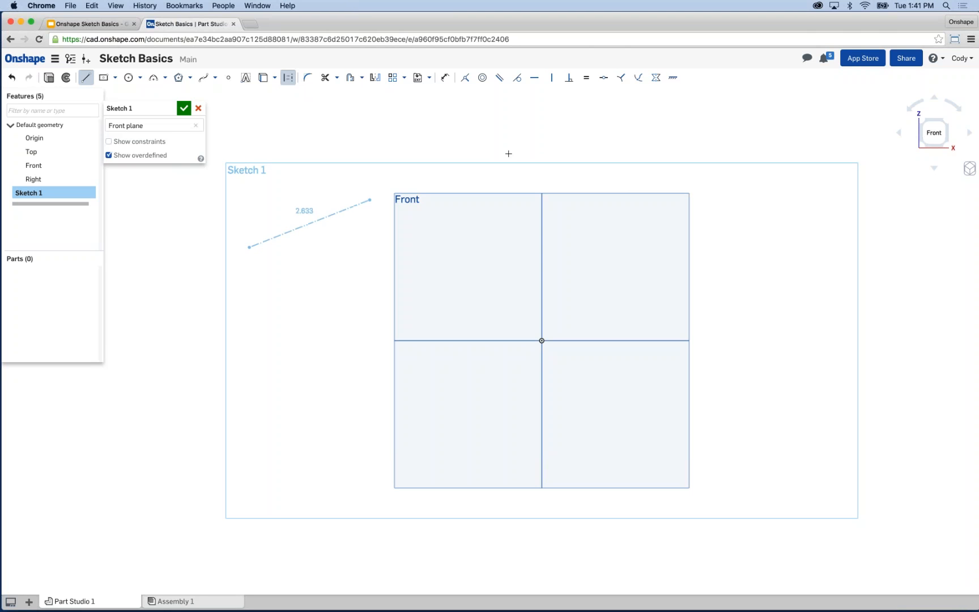
pyautogui.click(559, 130)
pyautogui.press('Escape')
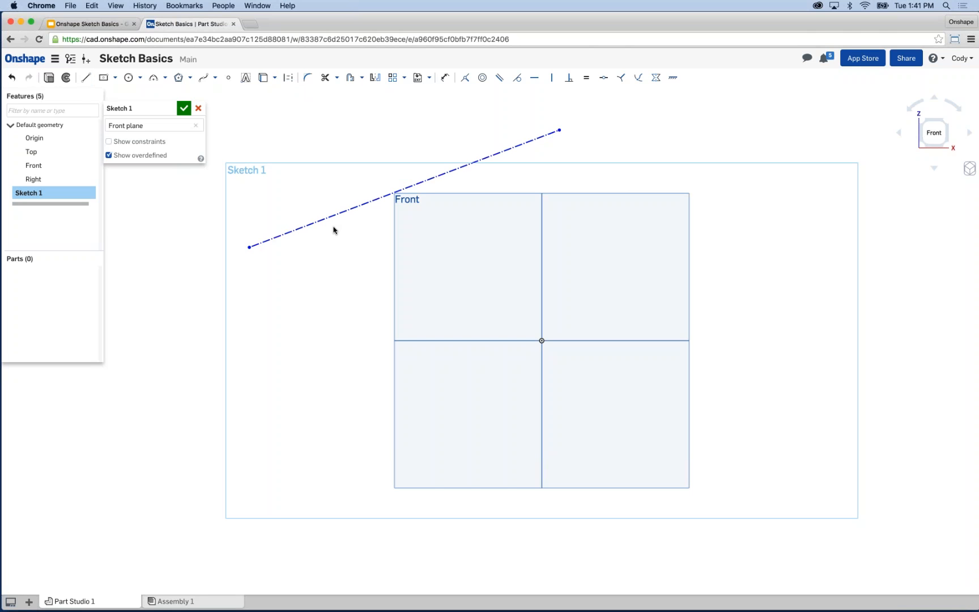
# Draw a second line about 5.41 in long above the first and convert it to construction geometry
pyautogui.scroll(-1, 328, 164)
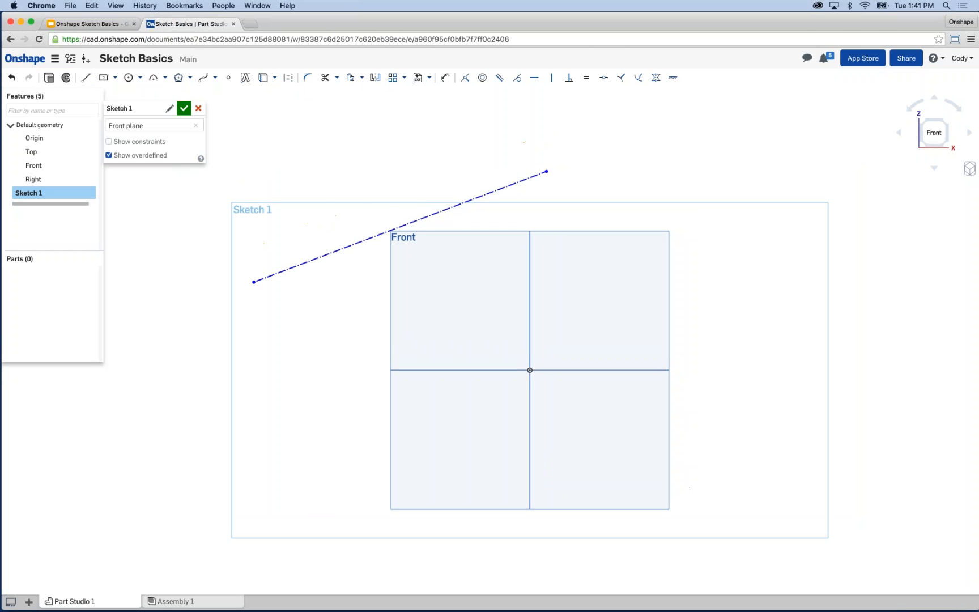
pyautogui.click(86, 77)
pyautogui.click(338, 145)
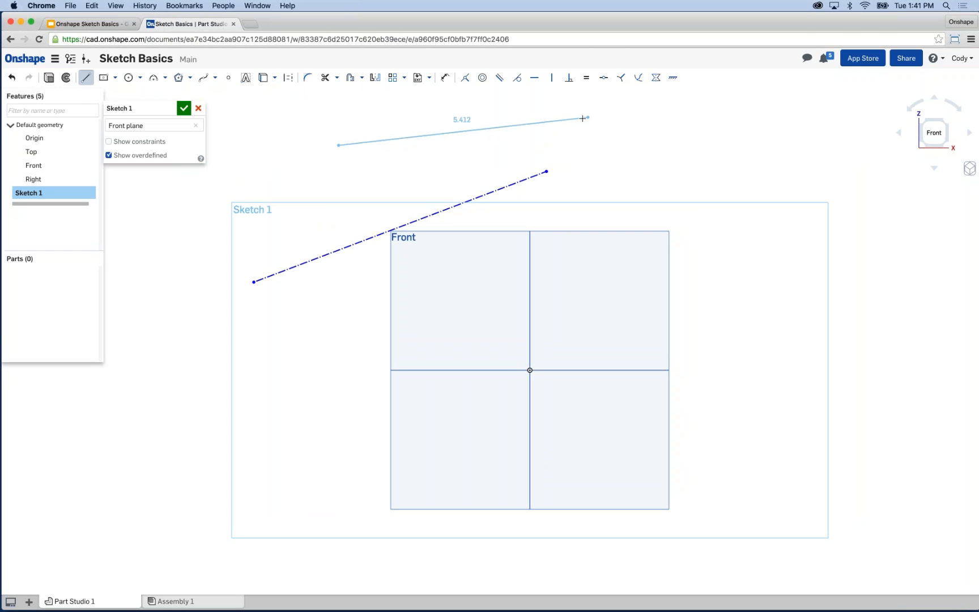
pyautogui.click(586, 117)
pyautogui.press('Escape')
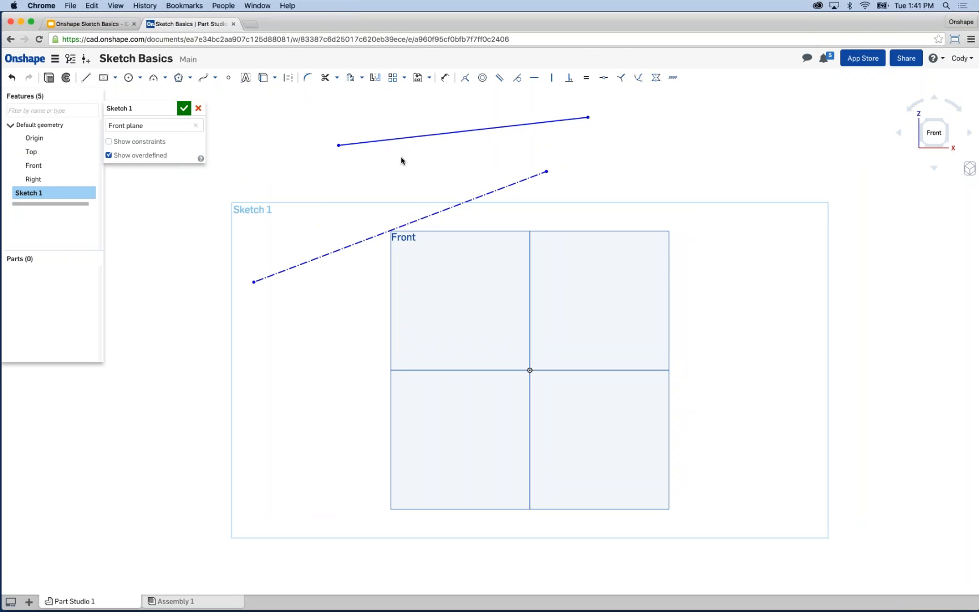
pyautogui.click(360, 143)
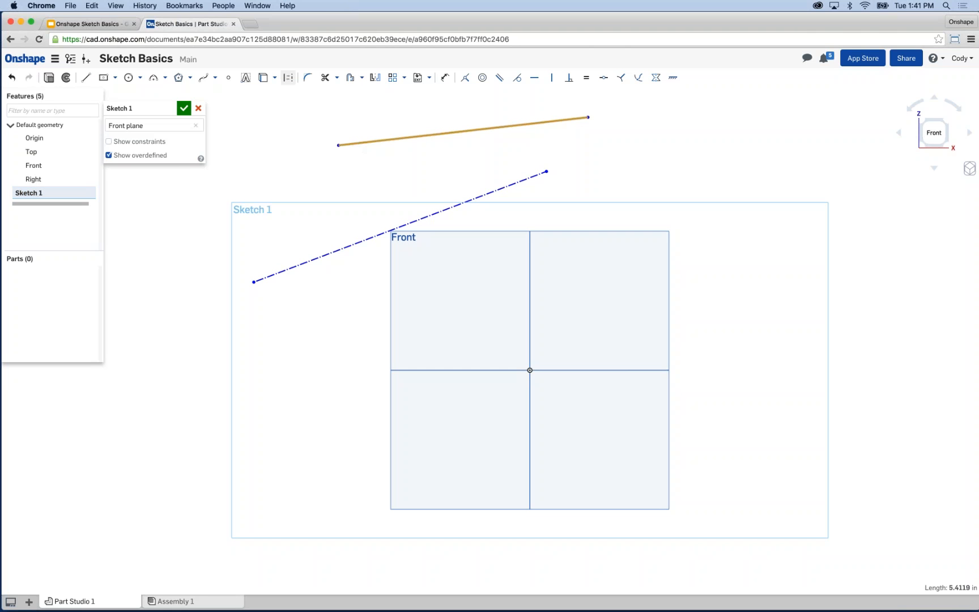
pyautogui.click(287, 78)
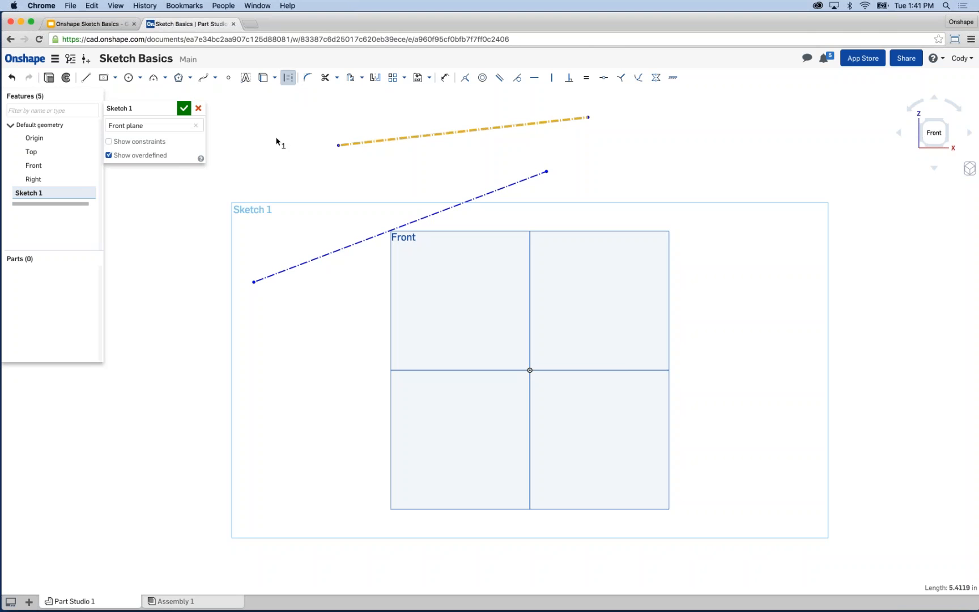
pyautogui.click(277, 141)
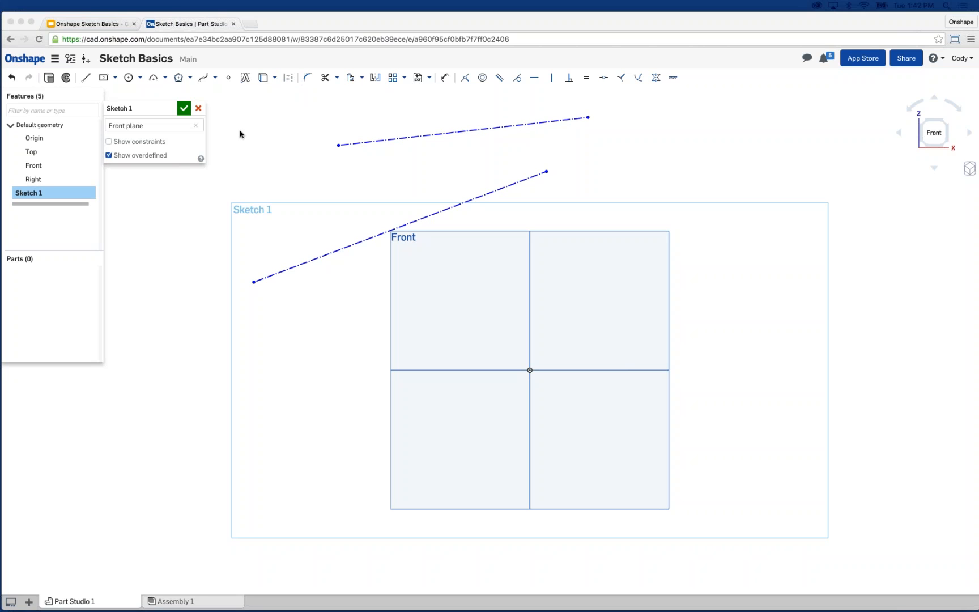
# Select both slanted construction lines together and delete them from the sketch
pyautogui.scroll(-1, 470, 267)
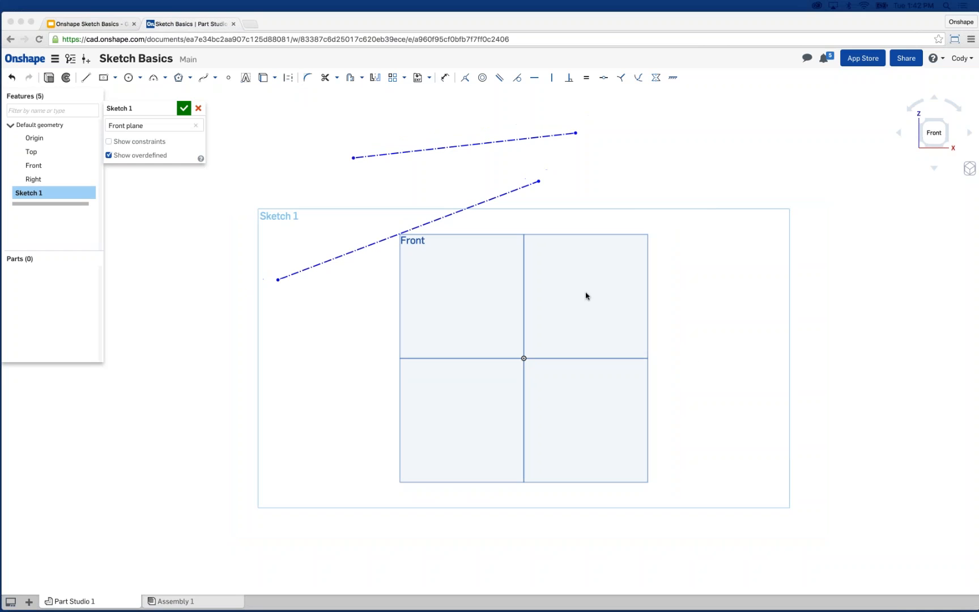
pyautogui.click(692, 361)
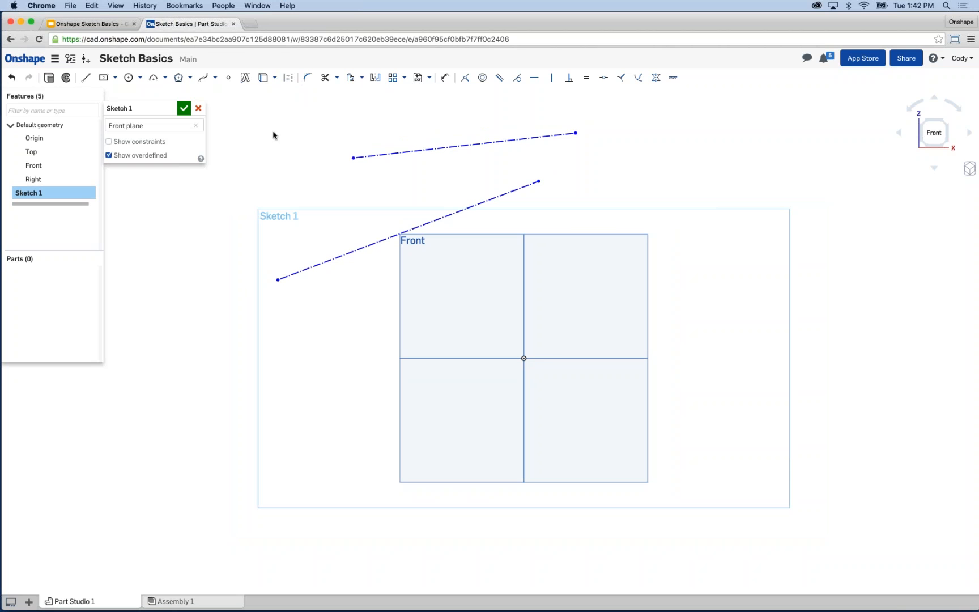
pyautogui.moveTo(272, 132)
pyautogui.mouseDown()
pyautogui.moveTo(483, 255)
pyautogui.moveTo(625, 290)
pyautogui.mouseUp()
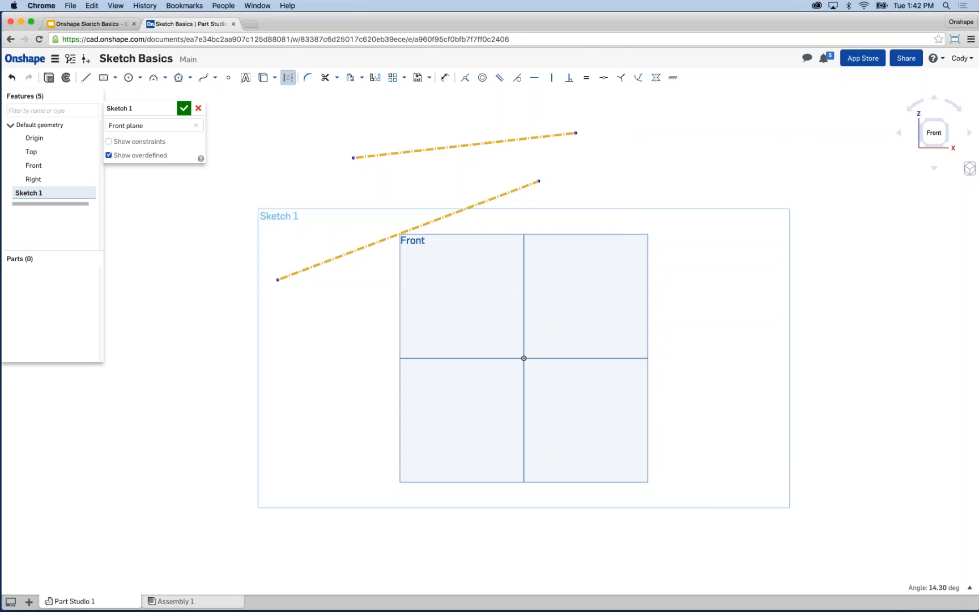
pyautogui.press('Delete')
# Draw a closed right triangle from the origin, with a sloping side about 4.78 in long and a vertical outer side
pyautogui.moveTo(389, 215); pyautogui.dragTo(318, 181, button='middle')
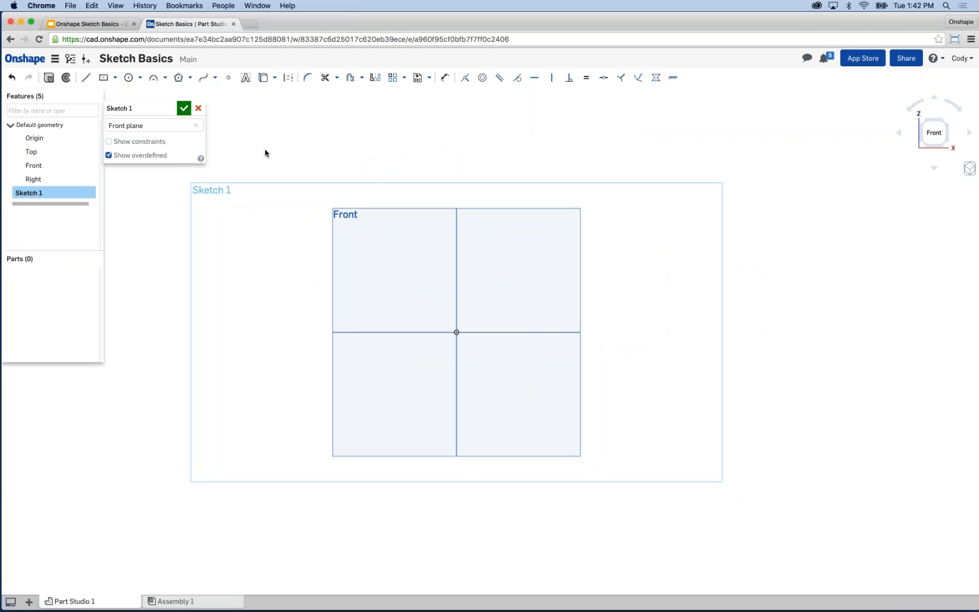
pyautogui.click(86, 77)
pyautogui.click(457, 332)
pyautogui.click(591, 188)
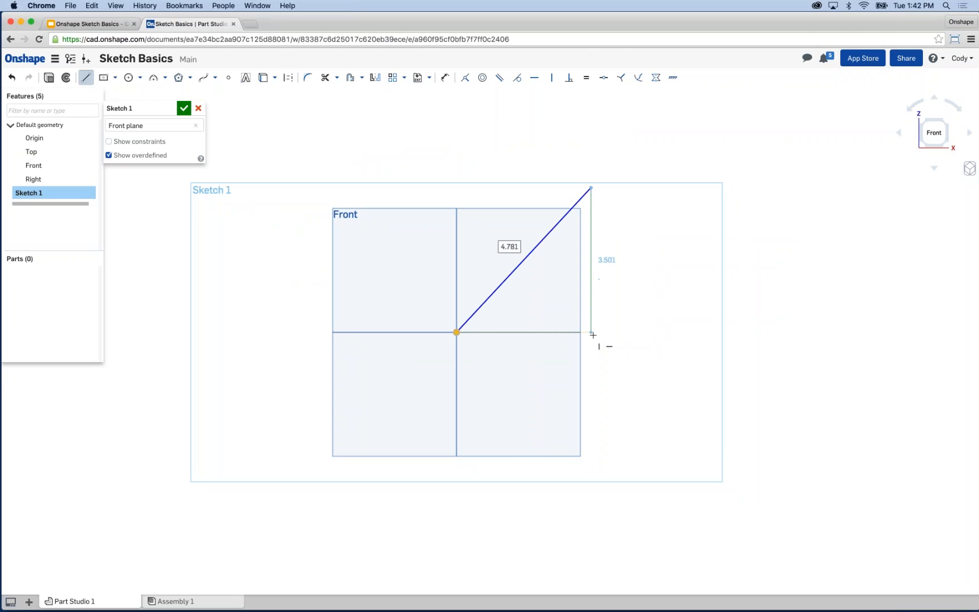
pyautogui.click(591, 332)
pyautogui.click(457, 332)
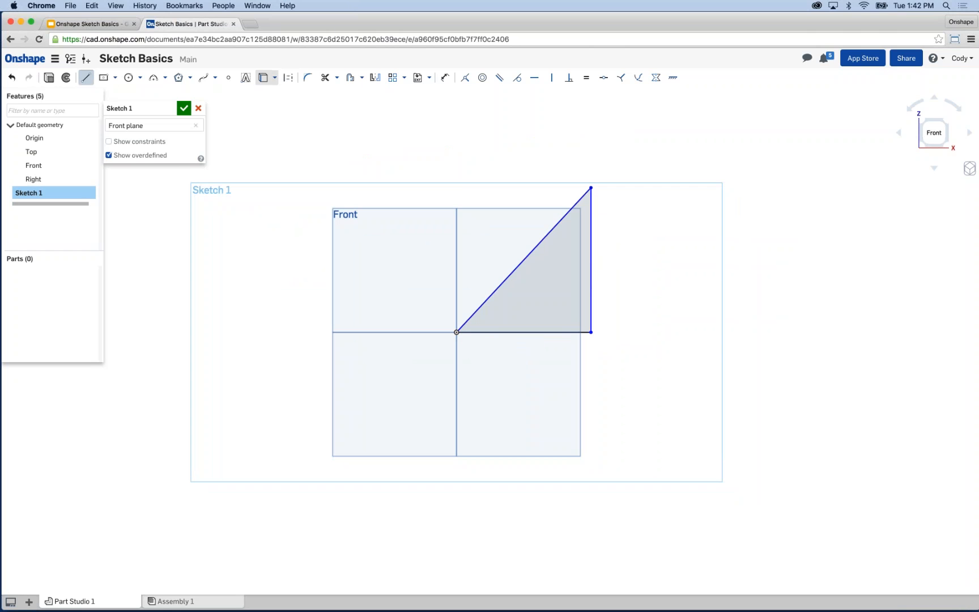
# Draw a vertical construction line about 4.71 in long upward from the origin
pyautogui.click(288, 77)
pyautogui.click(456, 332)
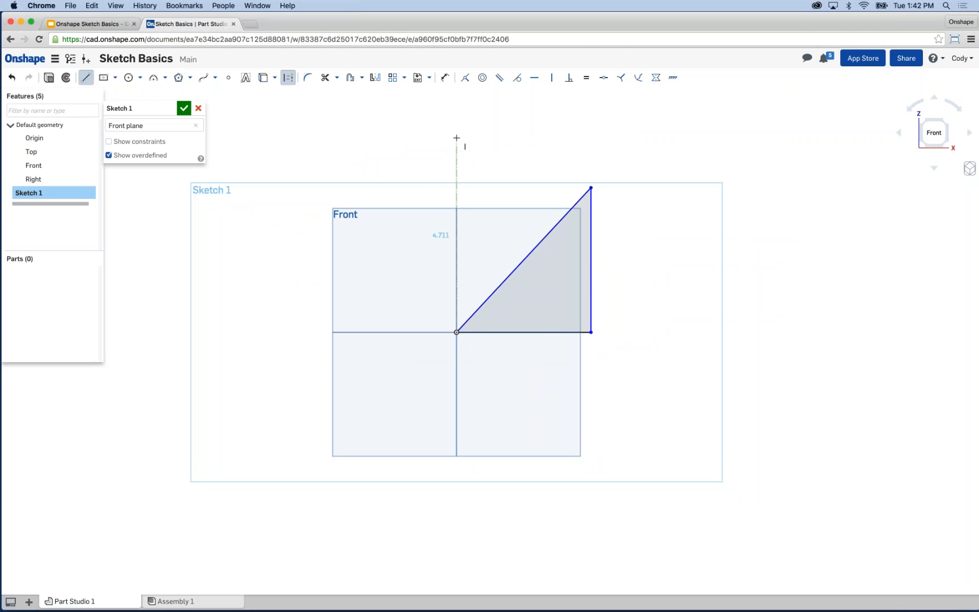
pyautogui.press('Escape')
# Try to revolve the triangle fully as a new solid about the vertical construction line
pyautogui.click(66, 78)
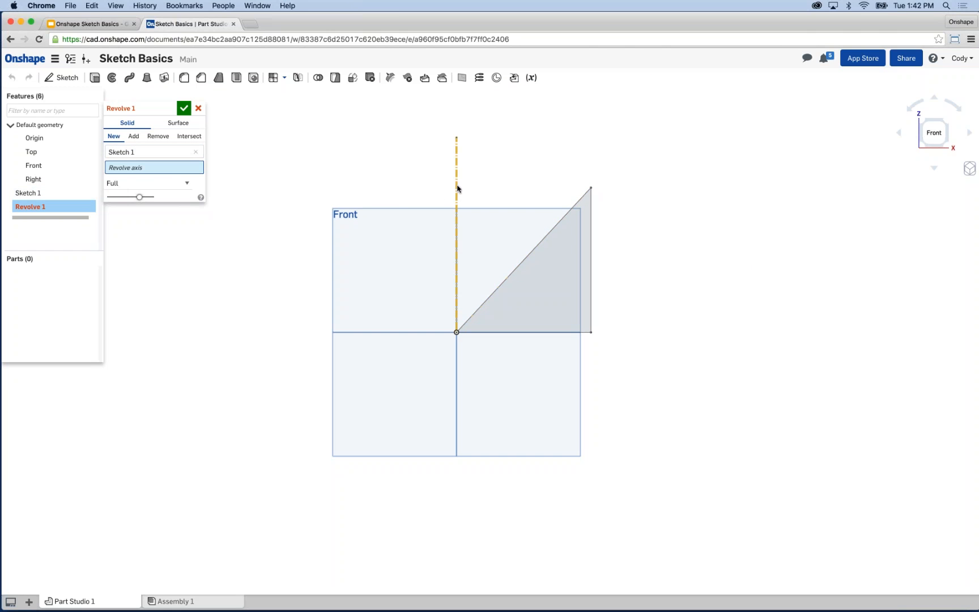
pyautogui.click(456, 188)
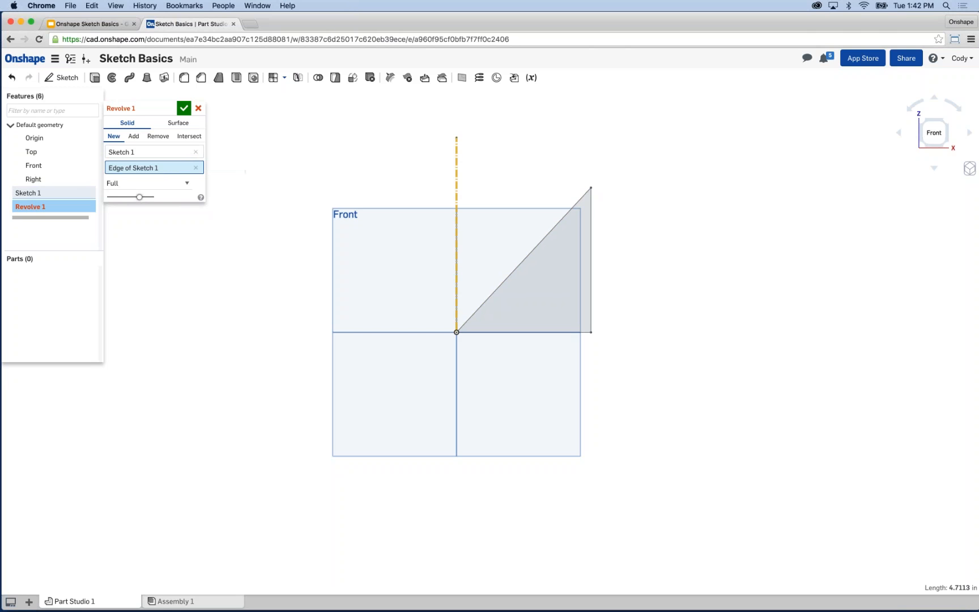
pyautogui.press('Escape')
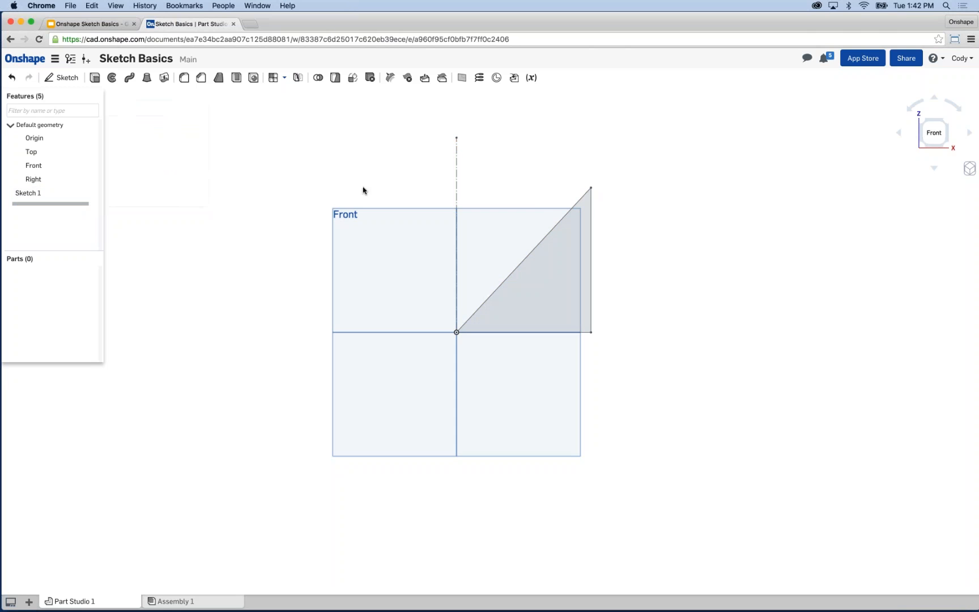
# Edit the triangle sketch and move its origin corner, together with the construction line, horizontally past the origin away from the vertical side
pyautogui.moveTo(363, 188); pyautogui.dragTo(301, 183, button='middle')
pyautogui.moveTo(247, 171)
pyautogui.mouseDown(button='right')
pyautogui.moveTo(216, 184)
pyautogui.moveTo(245, 175)
pyautogui.mouseUp(button='right')
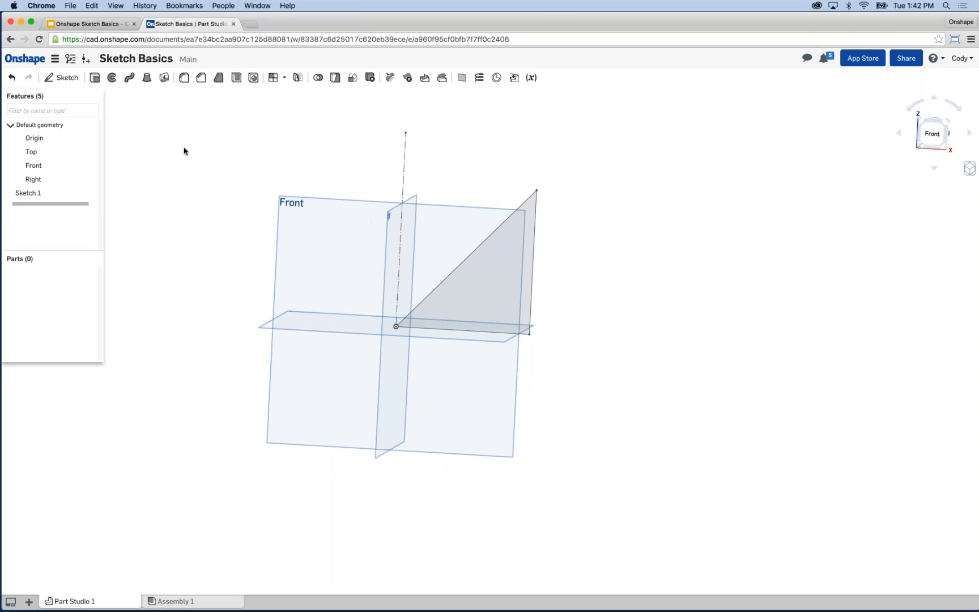
pyautogui.click(40, 197)
pyautogui.rightClick(40, 196)
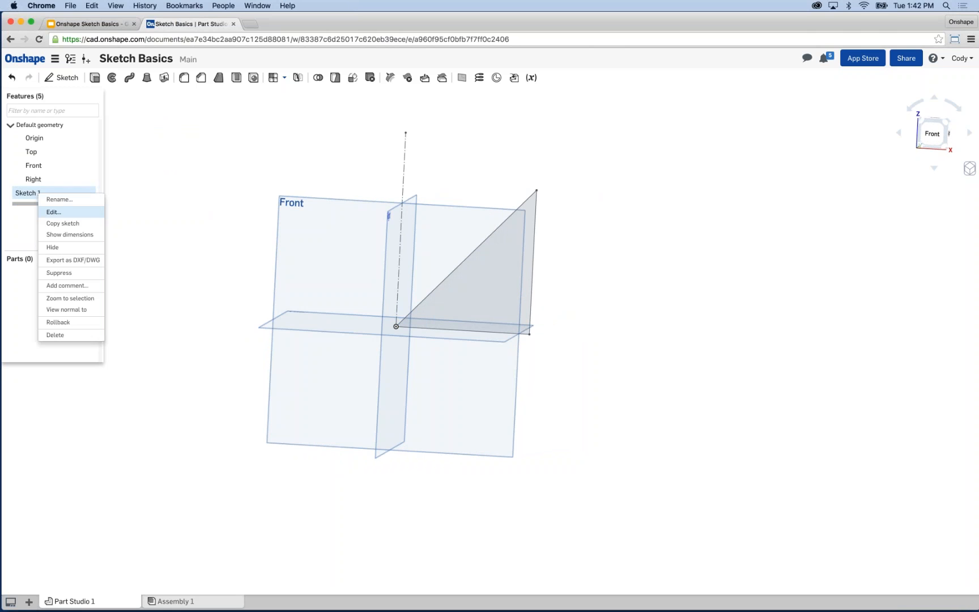
pyautogui.click(51, 210)
pyautogui.moveTo(397, 327)
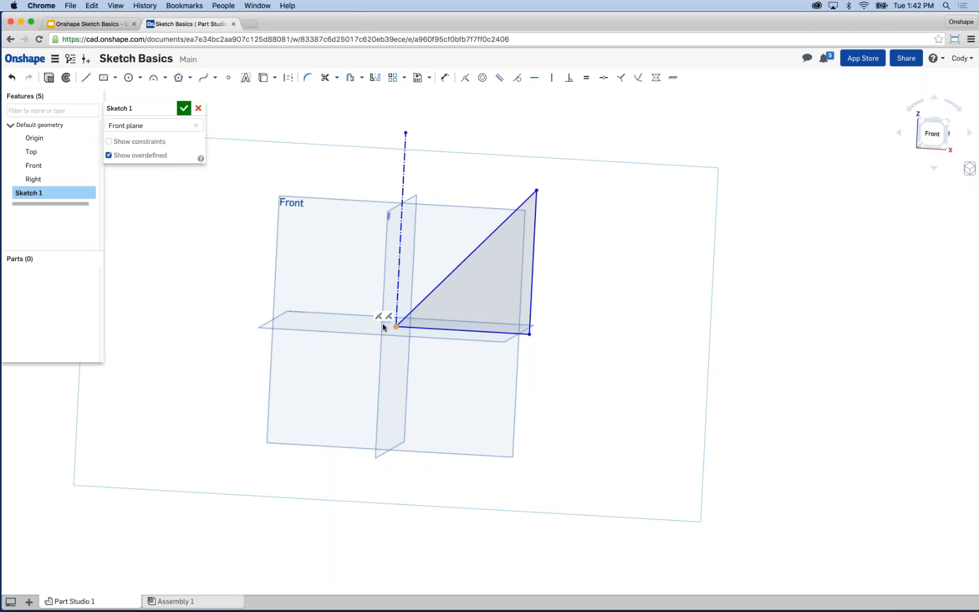
pyautogui.moveTo(383, 323); pyautogui.dragTo(277, 318)
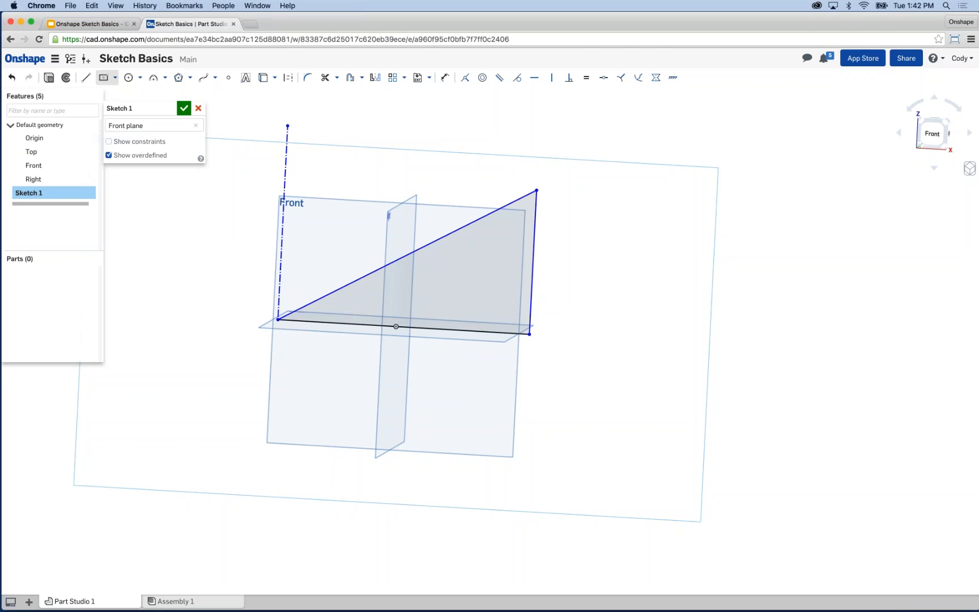
# Extrude the triangle into a solid wedge with the default settings
pyautogui.hotkey('shift', 'e')
pyautogui.press('Return')
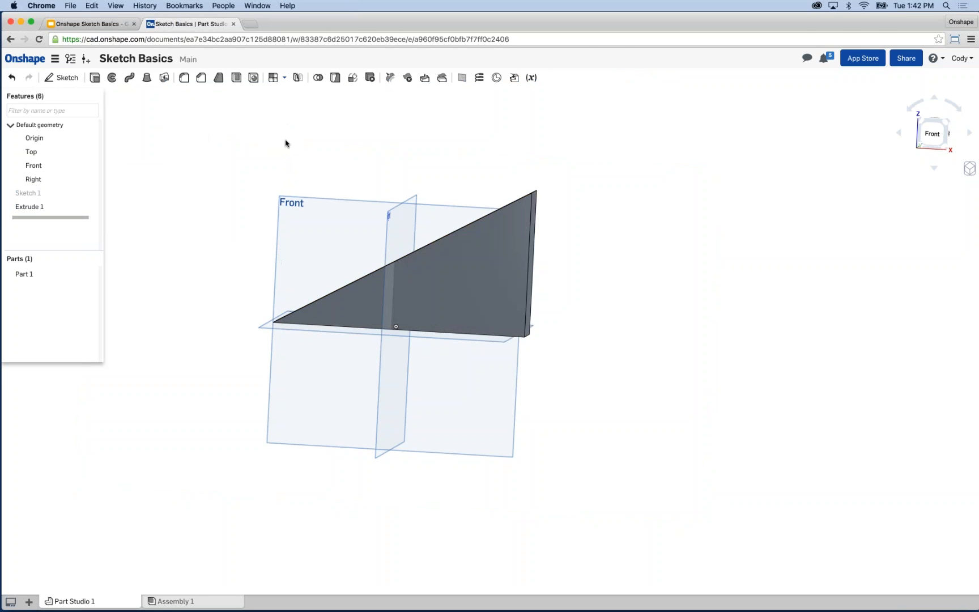
# Start a sketch on the Right plane, create the intersection lines with the wedge's faces, and discard the sketch
pyautogui.moveTo(441, 318); pyautogui.dragTo(400, 343, button='right')
pyautogui.scroll(5, 391, 309)
pyautogui.moveTo(379, 272); pyautogui.dragTo(371, 306, button='middle')
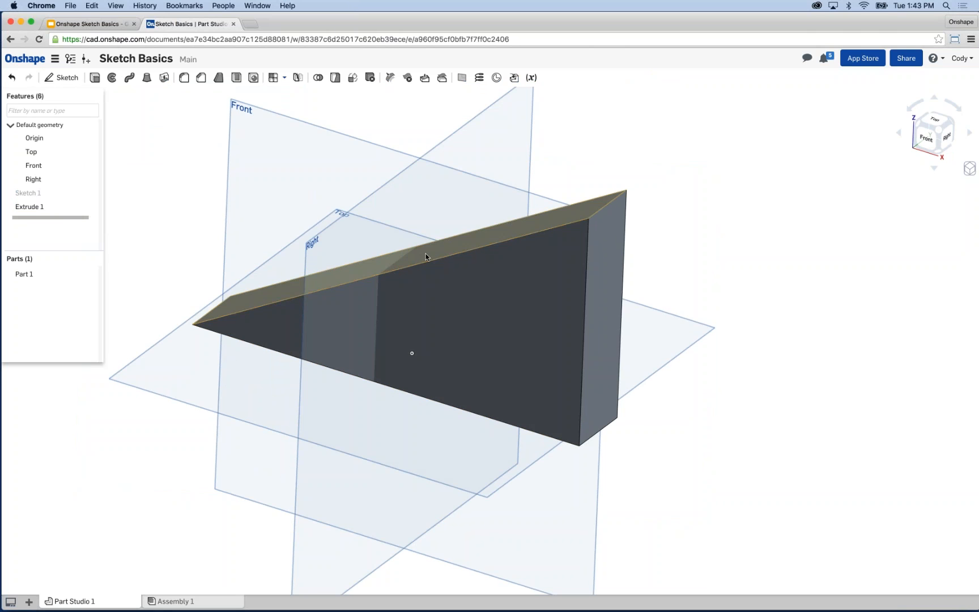
pyautogui.click(477, 141)
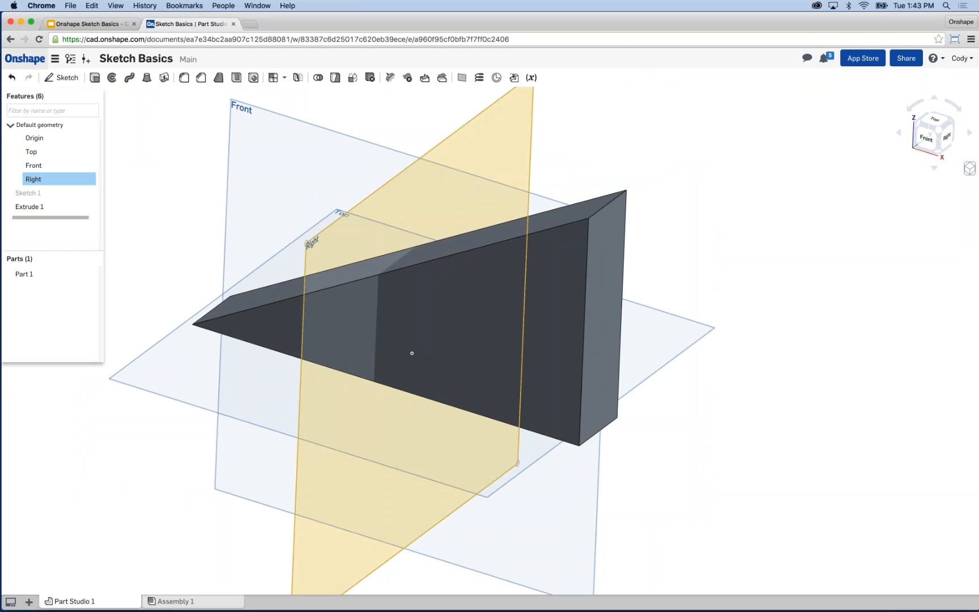
pyautogui.hotkey('shift', 's')
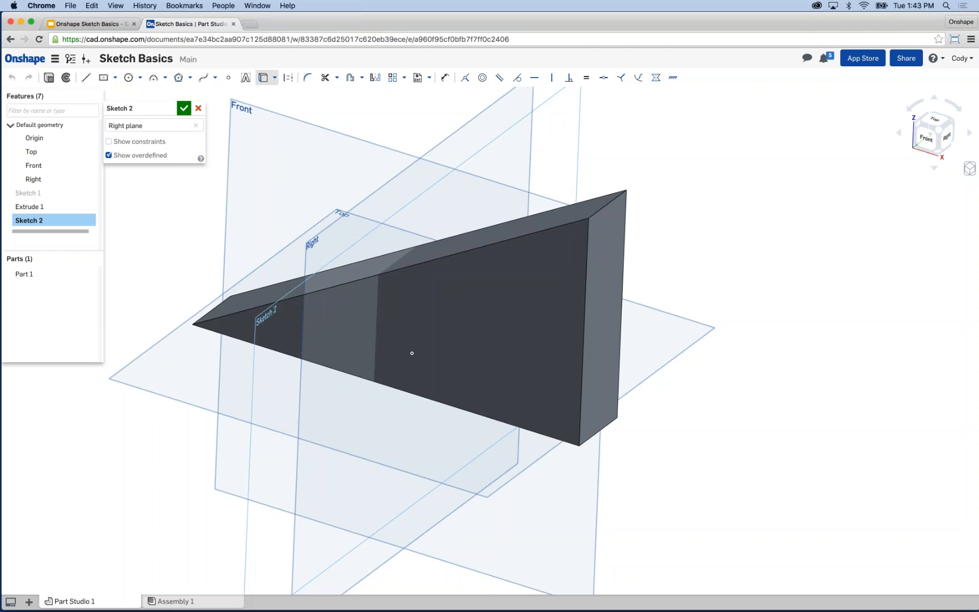
pyautogui.click(275, 78)
pyautogui.click(276, 110)
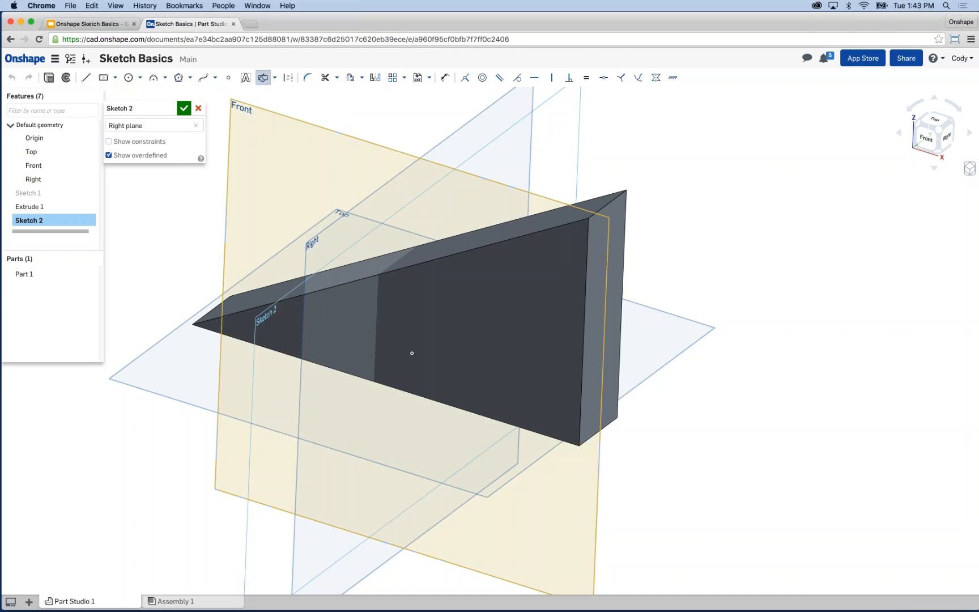
pyautogui.click(443, 308)
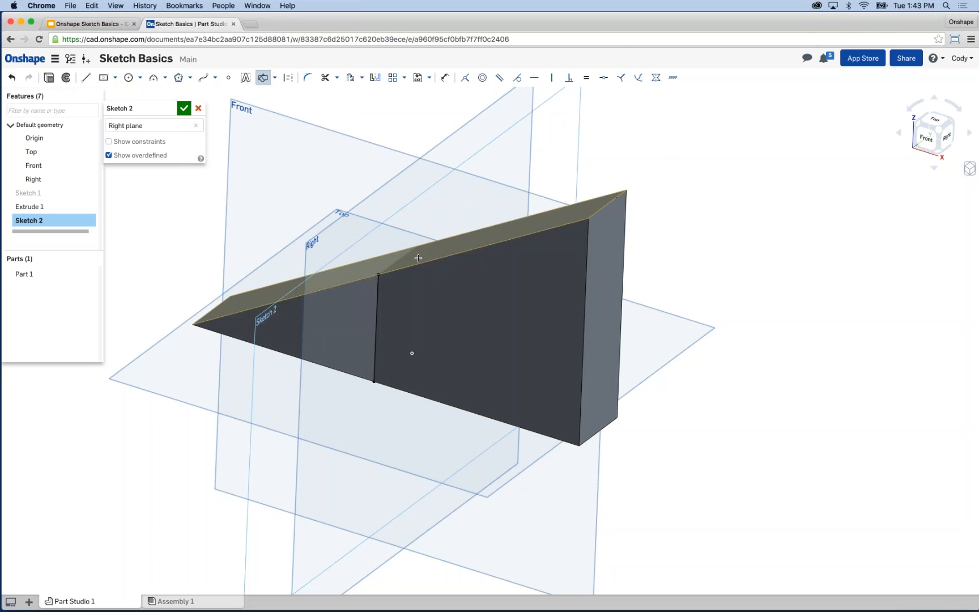
pyautogui.moveTo(401, 315)
pyautogui.mouseDown(button='right')
pyautogui.moveTo(325, 305)
pyautogui.moveTo(301, 332)
pyautogui.moveTo(444, 331)
pyautogui.moveTo(448, 266)
pyautogui.moveTo(459, 423)
pyautogui.moveTo(448, 408)
pyautogui.moveTo(497, 426)
pyautogui.moveTo(522, 412)
pyautogui.moveTo(396, 328)
pyautogui.mouseUp(button='right')
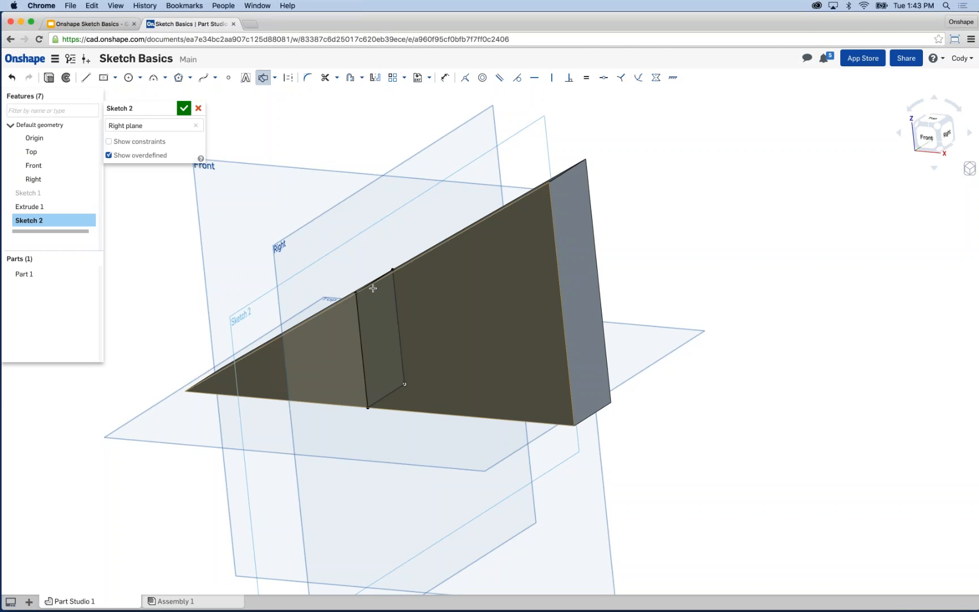
pyautogui.scroll(-2, 312, 282)
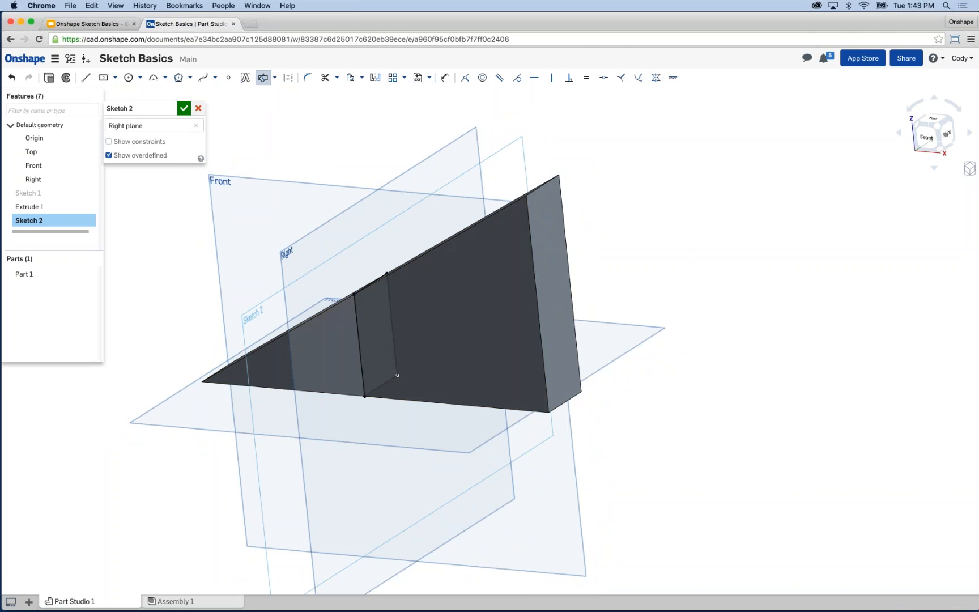
pyautogui.click(199, 108)
# Delete the wedge extrusion together with its triangle sketch
pyautogui.click(45, 206)
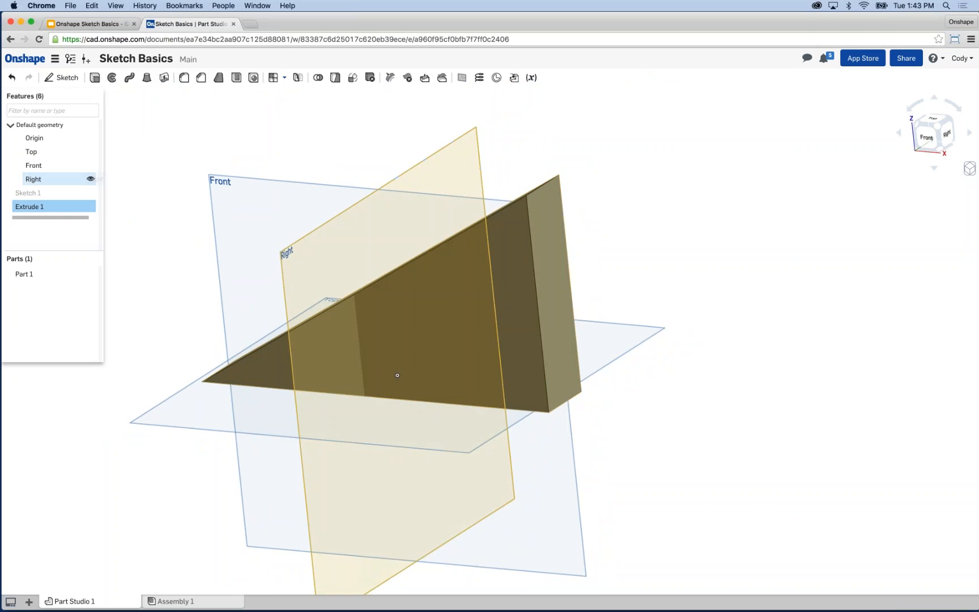
pyautogui.keyDown('shift'); pyautogui.click(90, 191); pyautogui.keyUp('shift')
pyautogui.press('Delete')
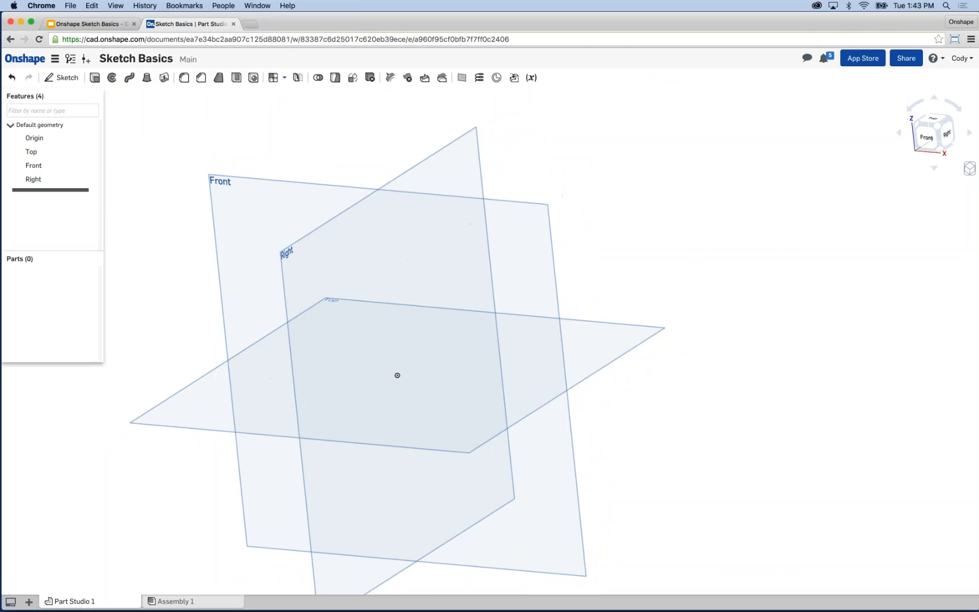
# Sketch a center point rectangle on the Front plane, centered on the origin, about 6.54 in wide and 6.84 in high
pyautogui.click(297, 225)
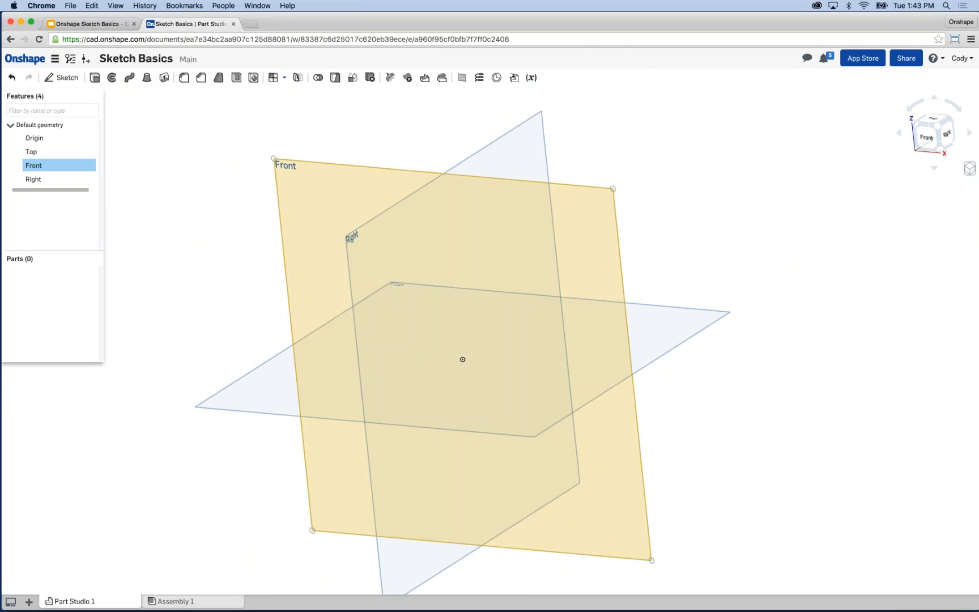
pyautogui.hotkey('shift', 's')
pyautogui.press('n')
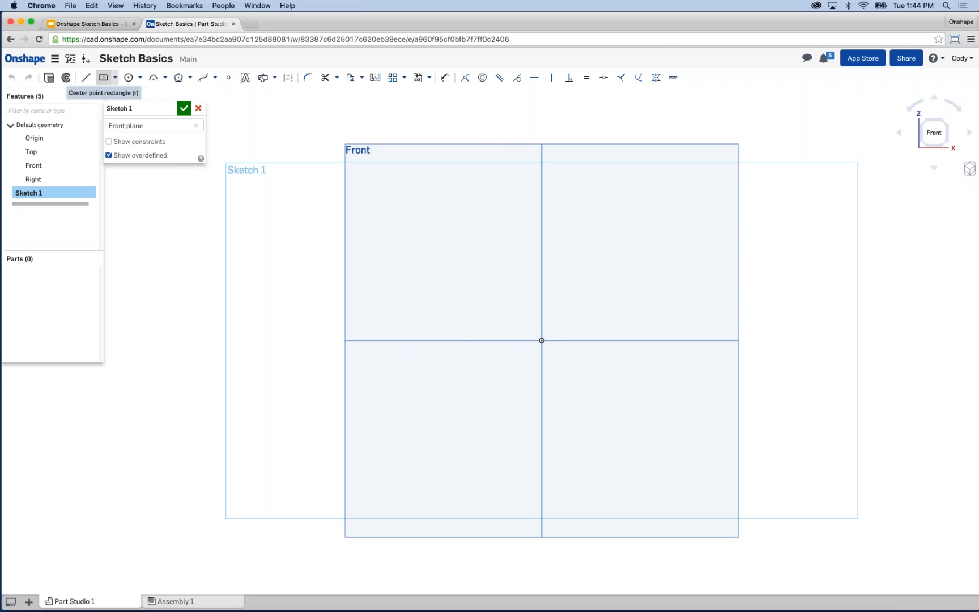
pyautogui.click(104, 78)
pyautogui.moveTo(542, 341); pyautogui.dragTo(474, 218)
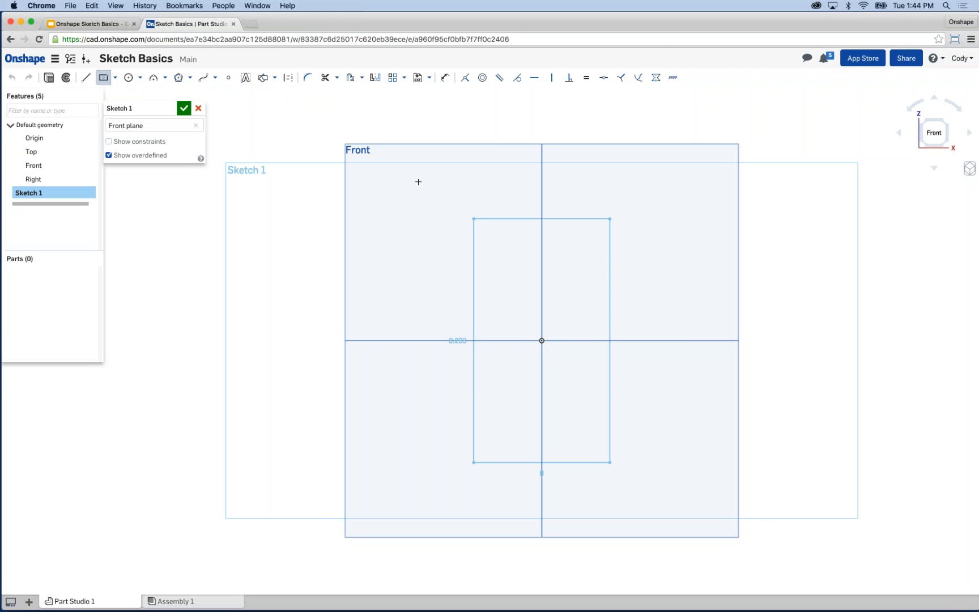
pyautogui.moveTo(418, 182); pyautogui.dragTo(328, 117)
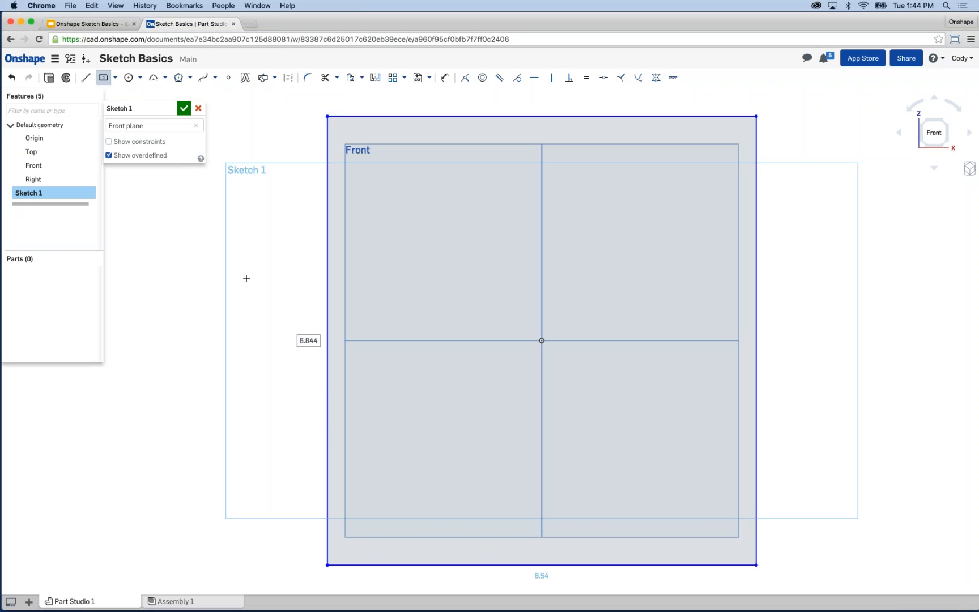
pyautogui.press('Escape')
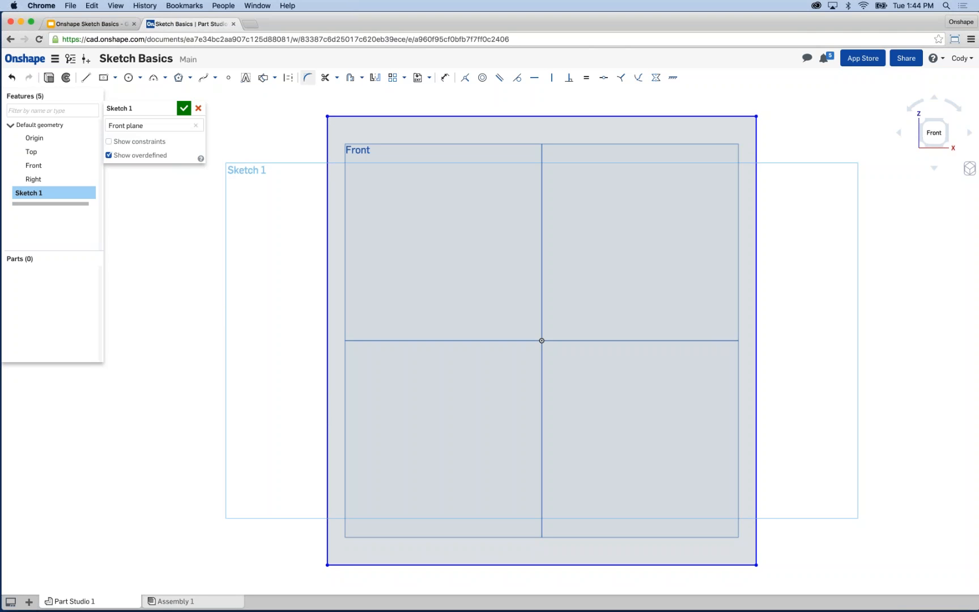
# Fillet the rectangle's two upper corners with a 0.5 in radius
pyautogui.click(309, 80)
pyautogui.click(327, 116)
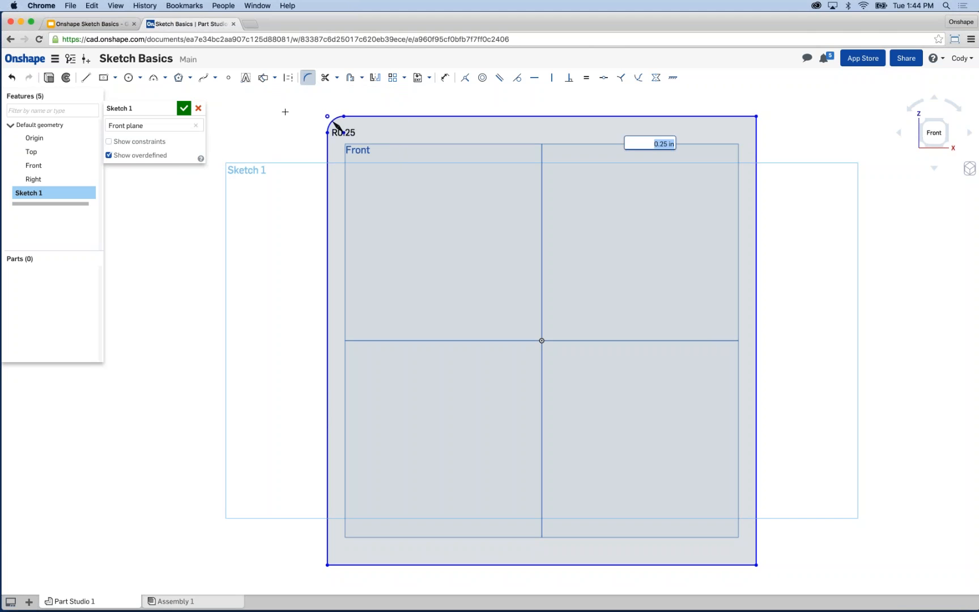
pyautogui.write('0.5')
pyautogui.press('Return')
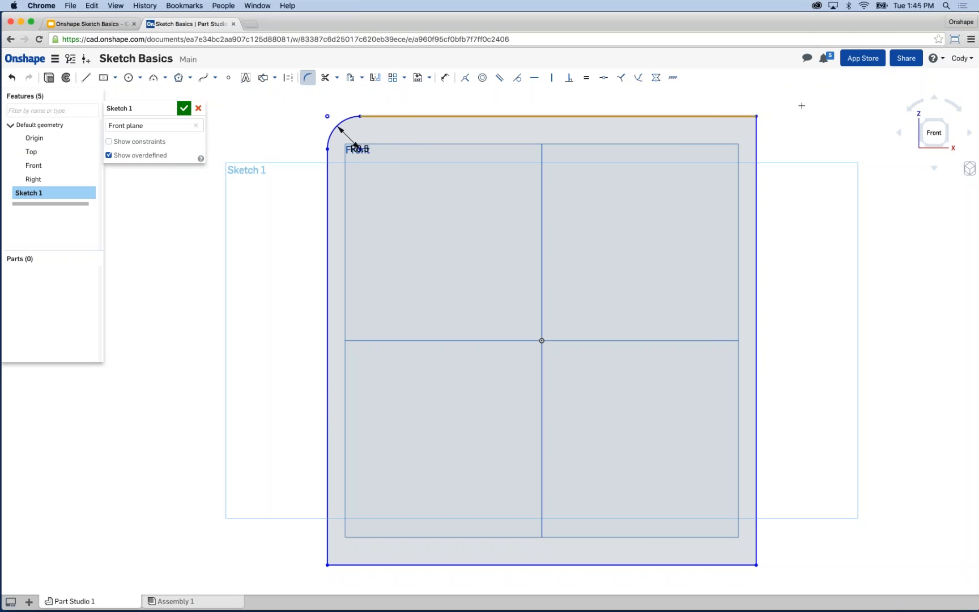
pyautogui.click(757, 115)
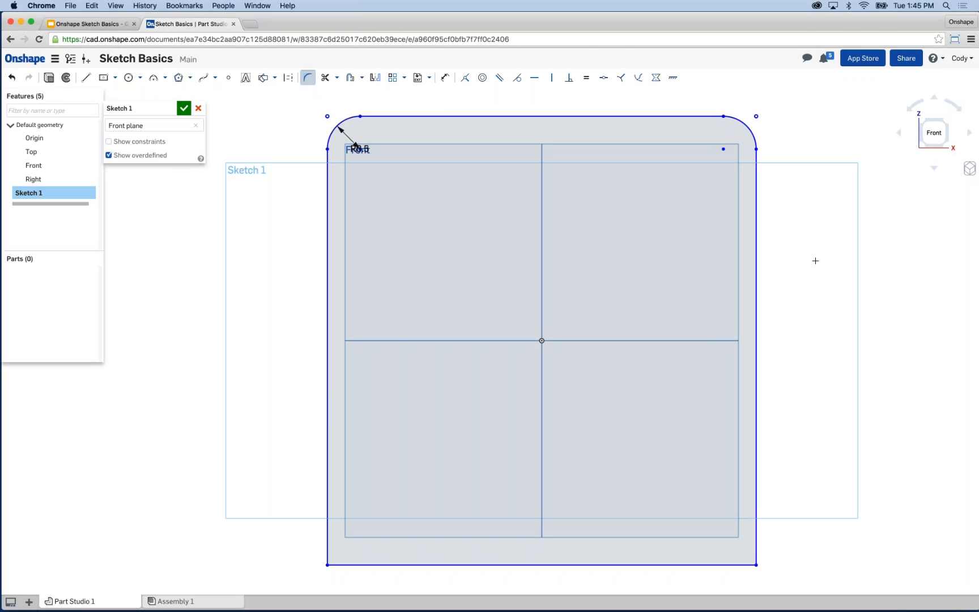
# Undo both corner fillets to restore the plain rectangle
pyautogui.press('Escape')
pyautogui.press('super+z')
pyautogui.press('super+z')
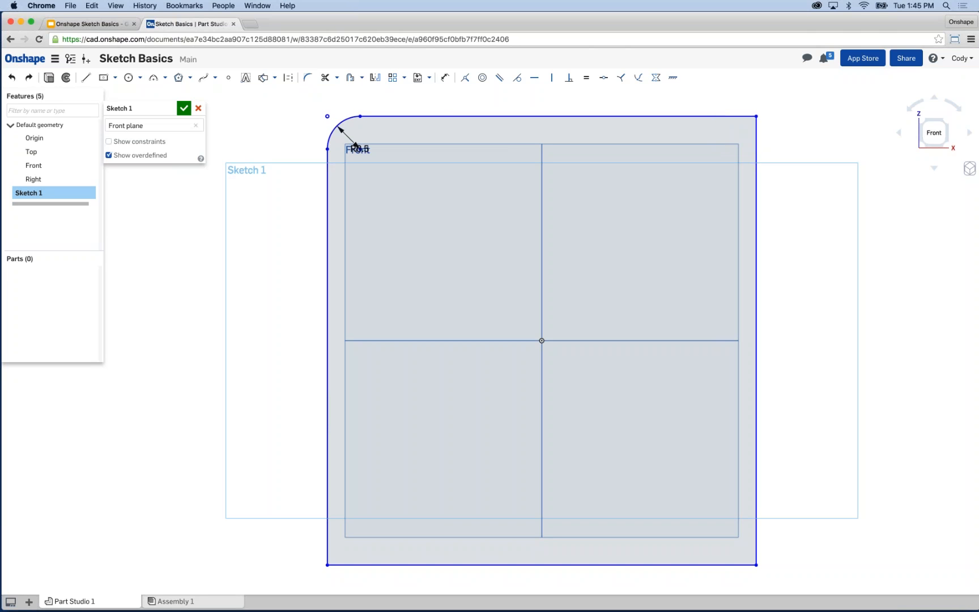
pyautogui.press('super+z')
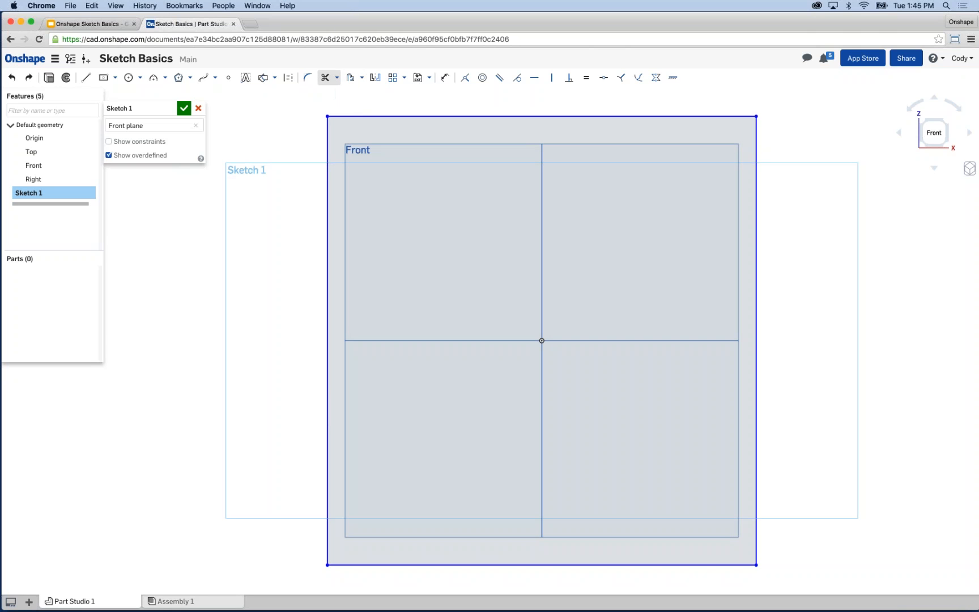
# Fillet all four corners of the rectangle with a 1.875 in radius
pyautogui.click(309, 78)
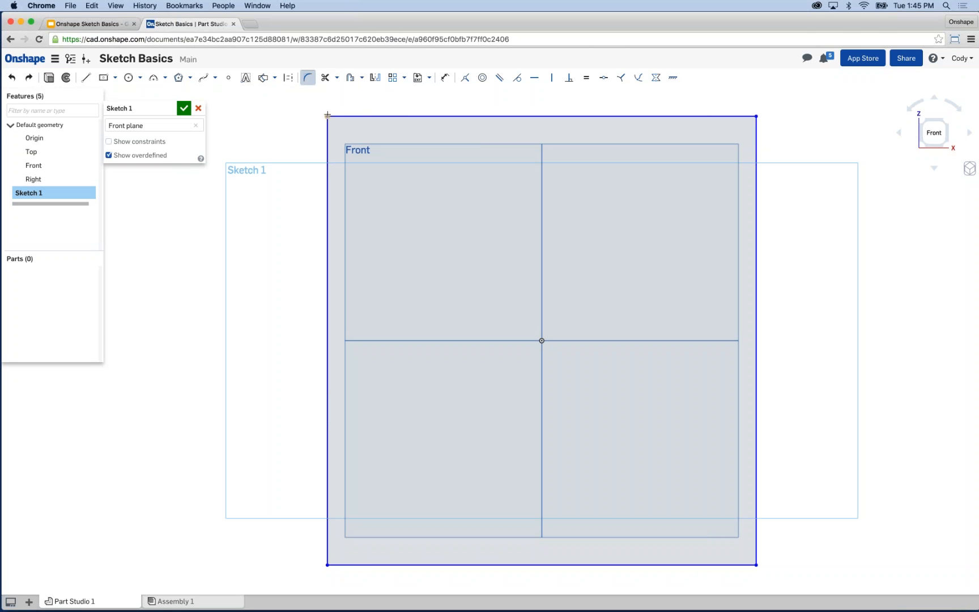
pyautogui.moveTo(328, 115)
pyautogui.mouseDown()
pyautogui.moveTo(428, 190)
pyautogui.moveTo(369, 155)
pyautogui.moveTo(387, 166)
pyautogui.moveTo(367, 143)
pyautogui.mouseUp()
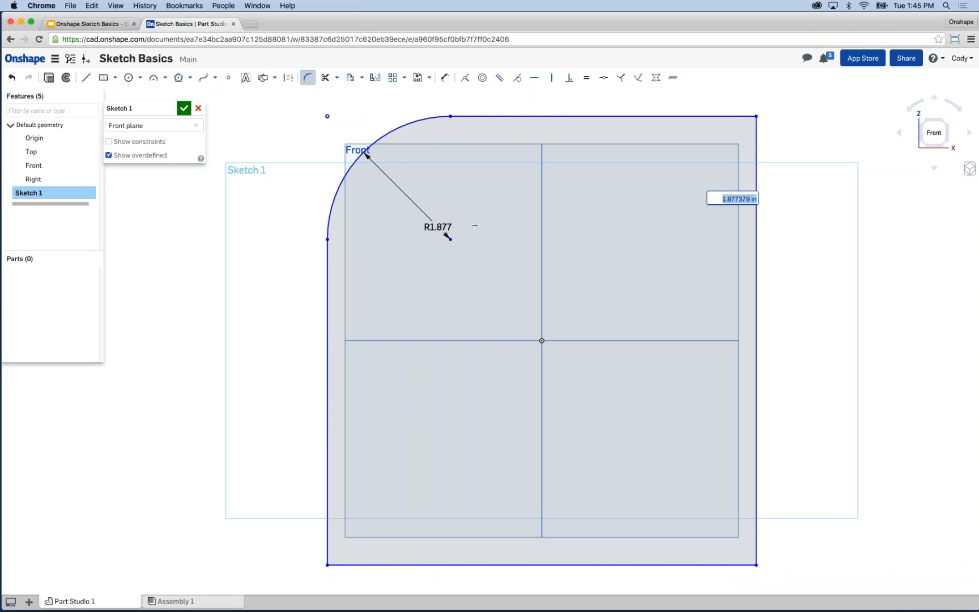
pyautogui.write('1.5 in')
pyautogui.press('Return')
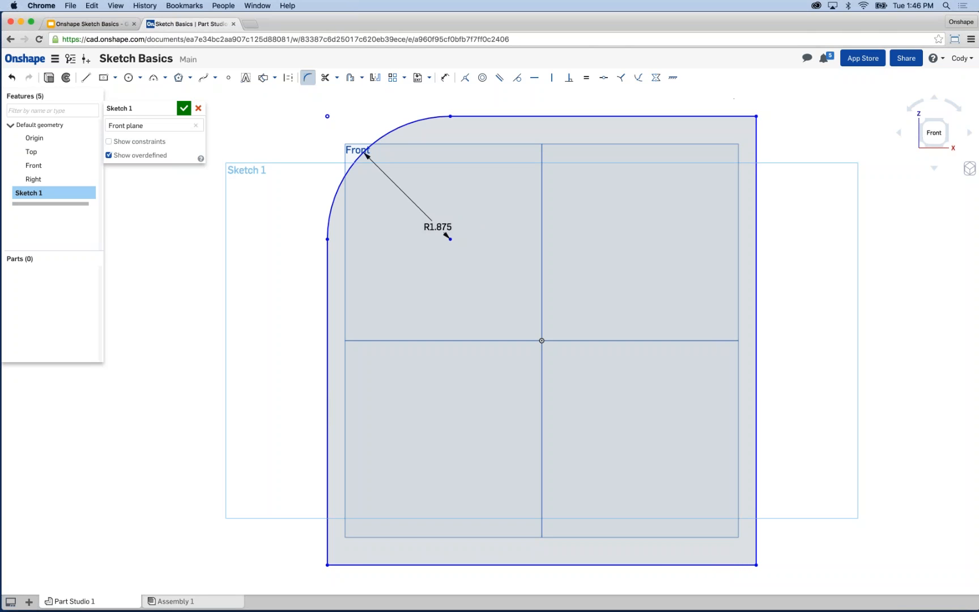
pyautogui.click(755, 117)
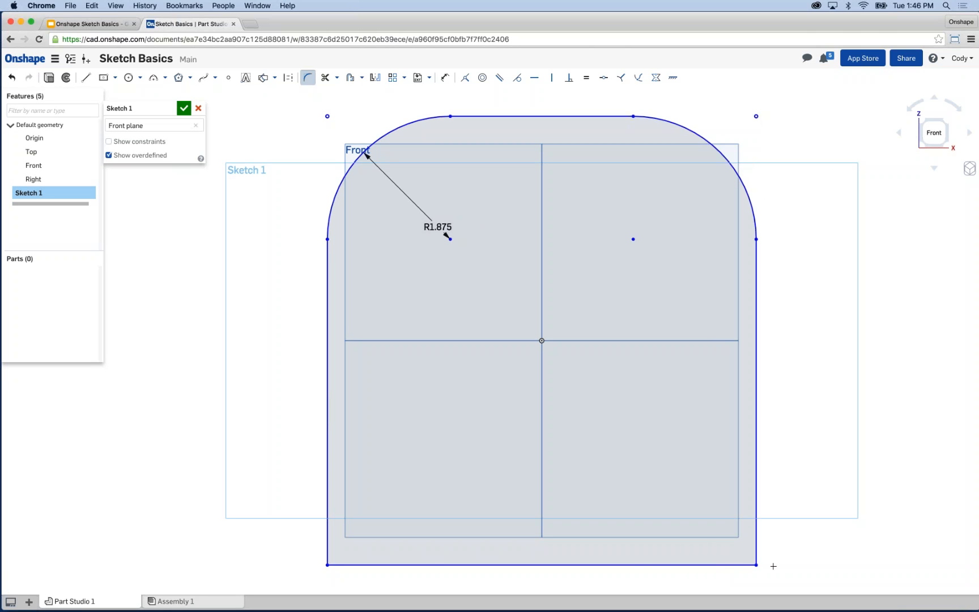
pyautogui.click(756, 565)
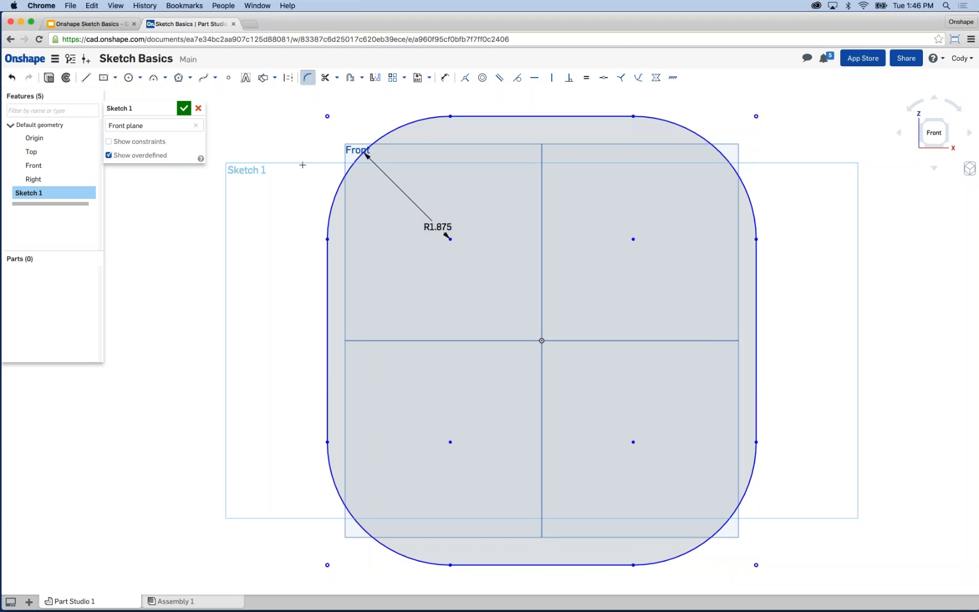
pyautogui.click(307, 78)
# Offset the upper-left fillet arc and the upper edge outward by 0.25 in
pyautogui.click(350, 77)
pyautogui.click(401, 128)
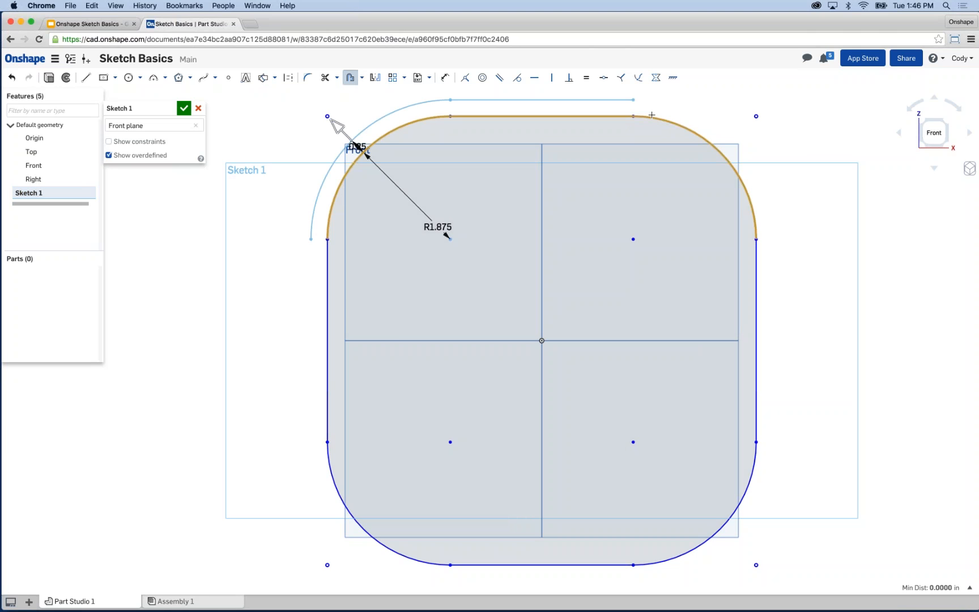
pyautogui.click(331, 120)
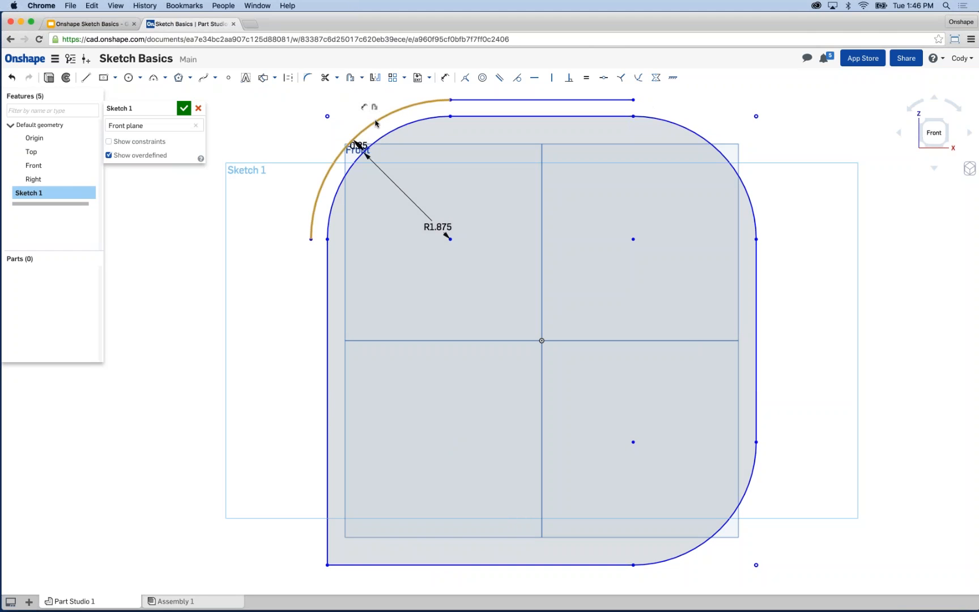
# Delete the outward offset arc and offset line
pyautogui.click(375, 122)
pyautogui.press('Delete')
pyautogui.click(481, 101)
pyautogui.press('Delete')
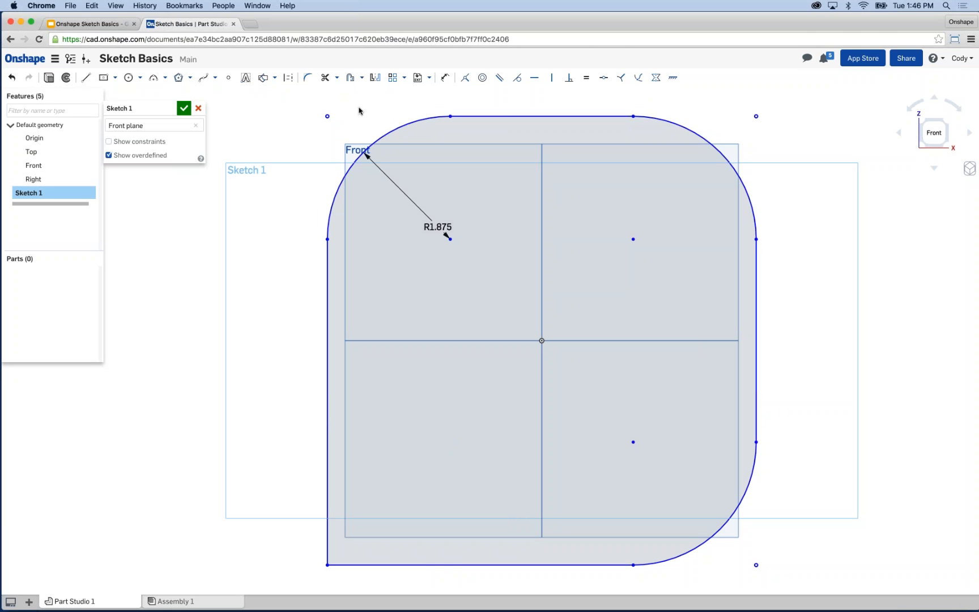
# Offset the whole rounded outline inward and set the offset distance to 0.25 in
pyautogui.click(350, 77)
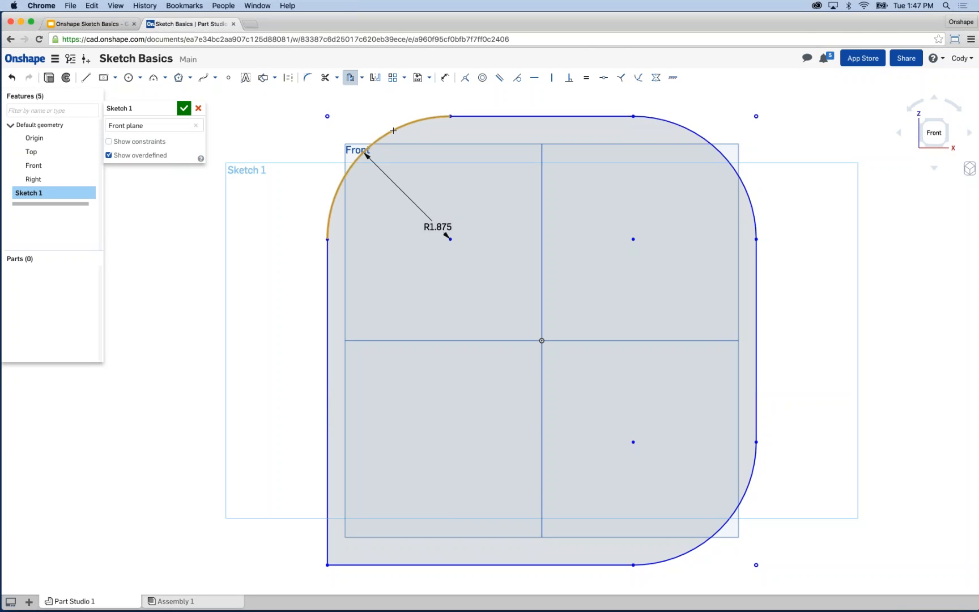
pyautogui.click(394, 131)
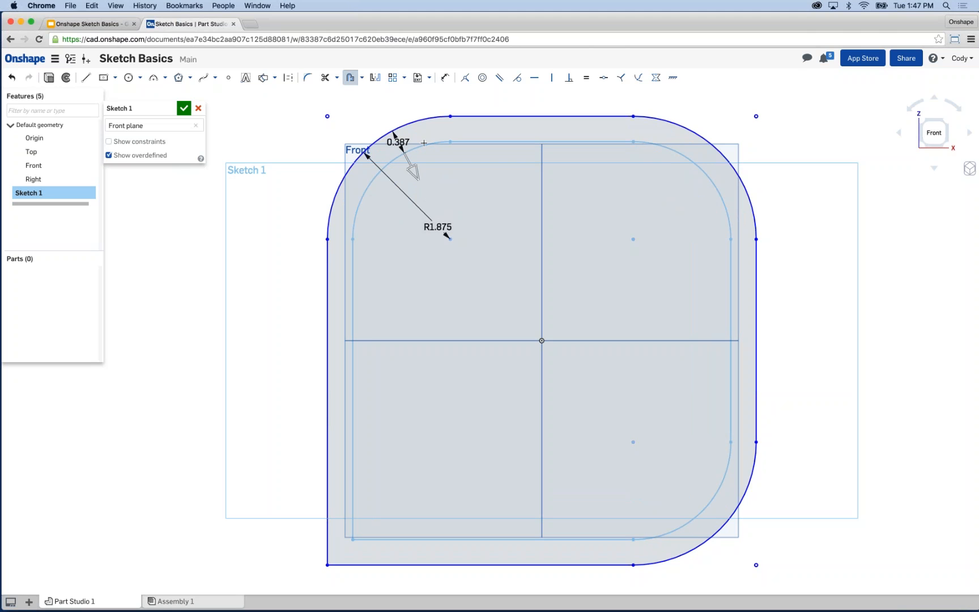
pyautogui.click(423, 143)
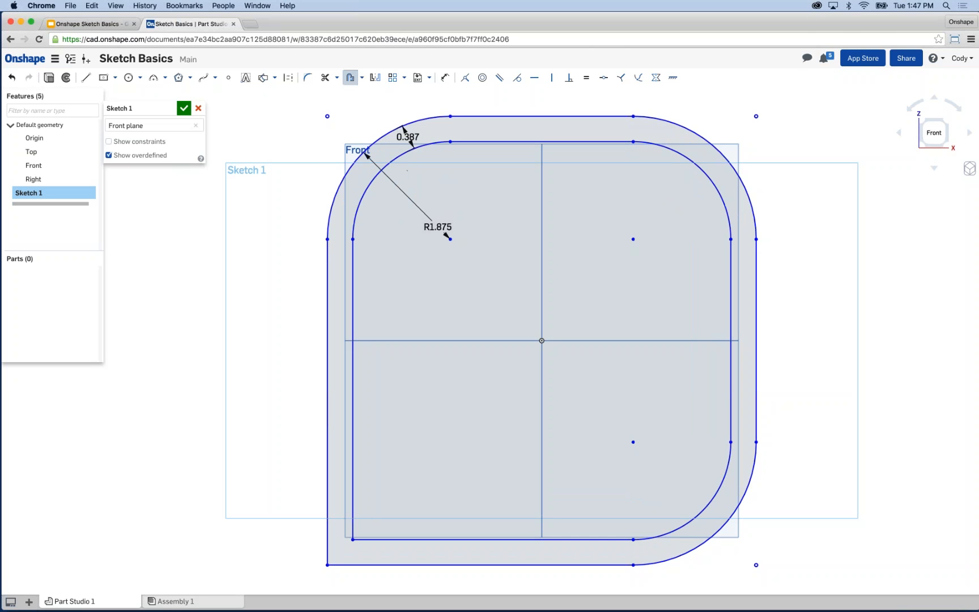
pyautogui.doubleClick(408, 137)
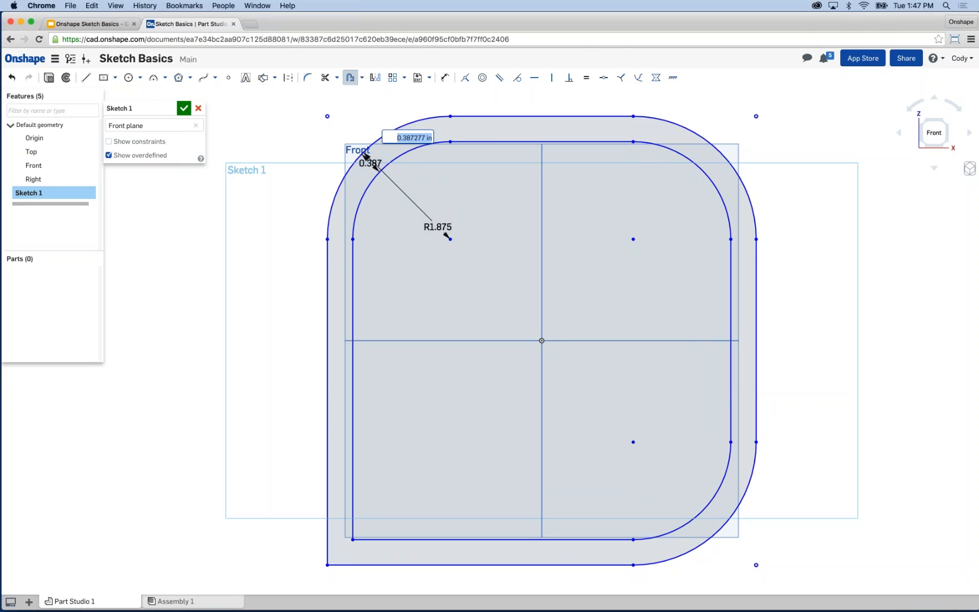
pyautogui.write('0.25')
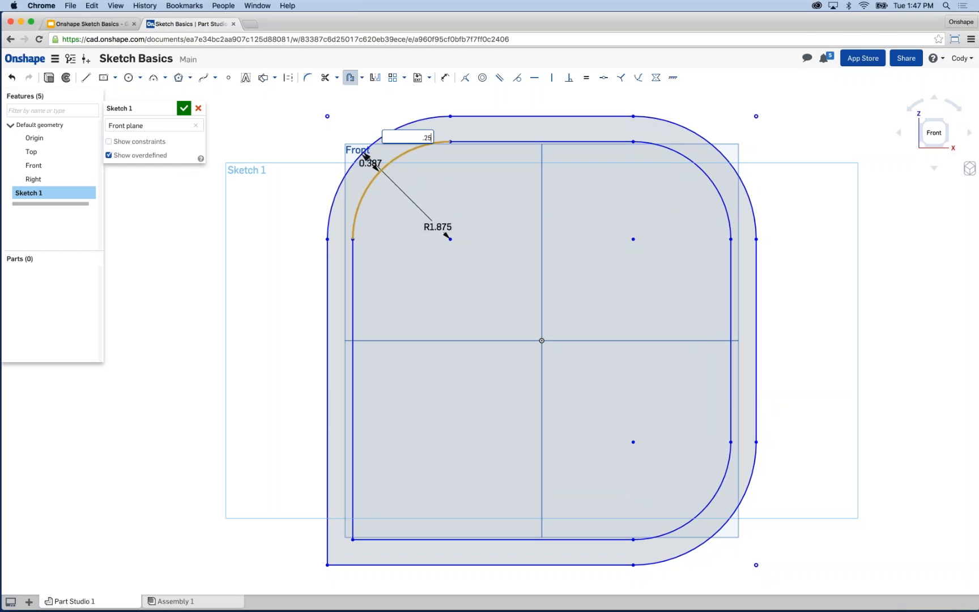
pyautogui.press('Return')
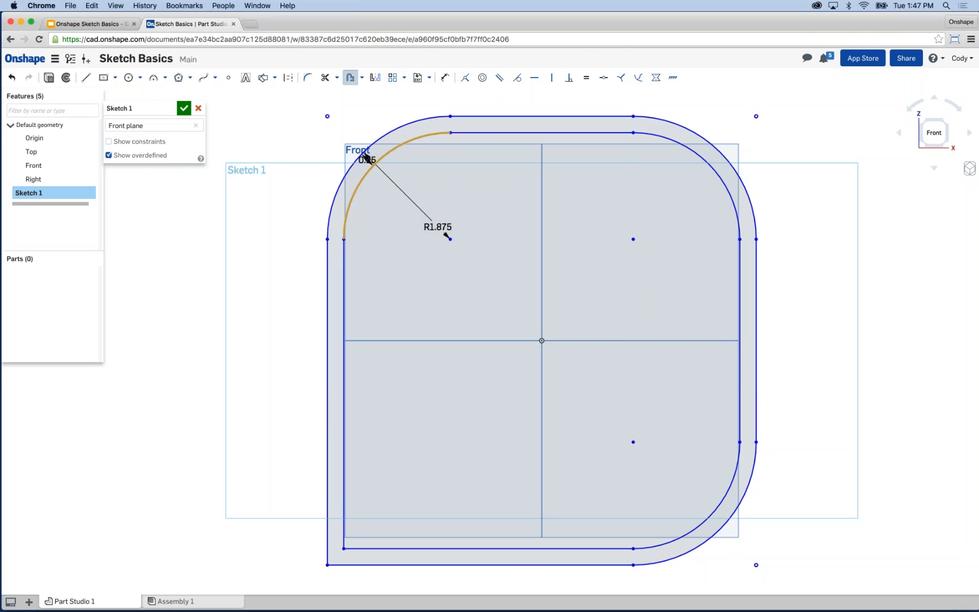
pyautogui.press('Escape')
# Discard the sketch containing the rounded outline and its inner offset
pyautogui.scroll(-2, 400, 150)
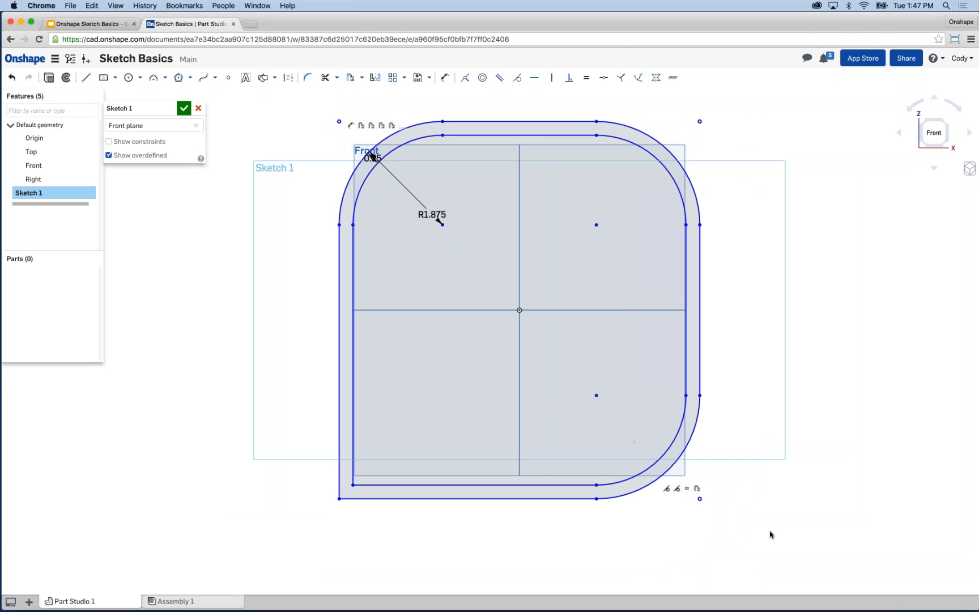
pyautogui.moveTo(769, 534)
pyautogui.mouseDown()
pyautogui.moveTo(719, 506)
pyautogui.moveTo(261, 91)
pyautogui.moveTo(270, 101)
pyautogui.mouseUp()
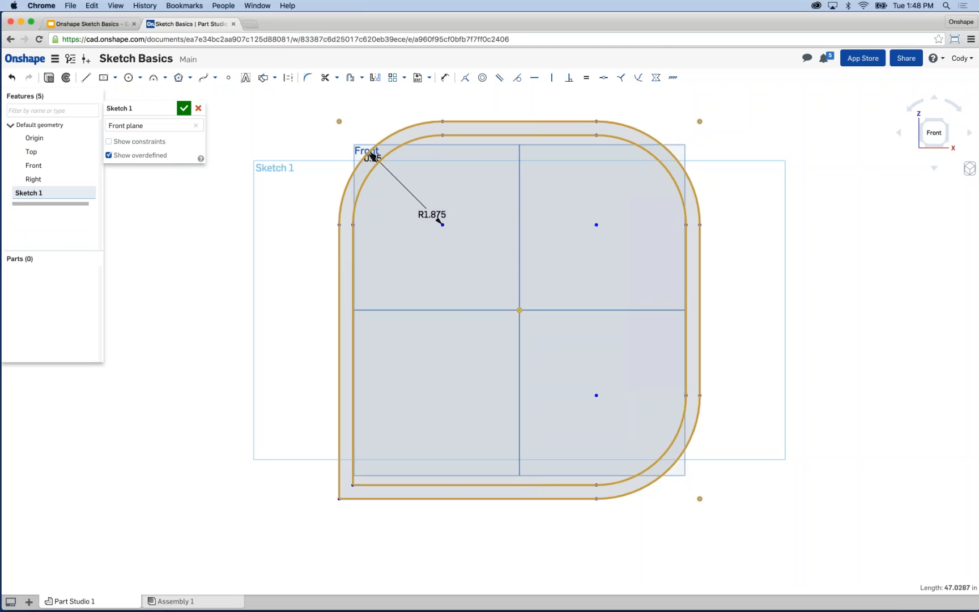
pyautogui.click(198, 108)
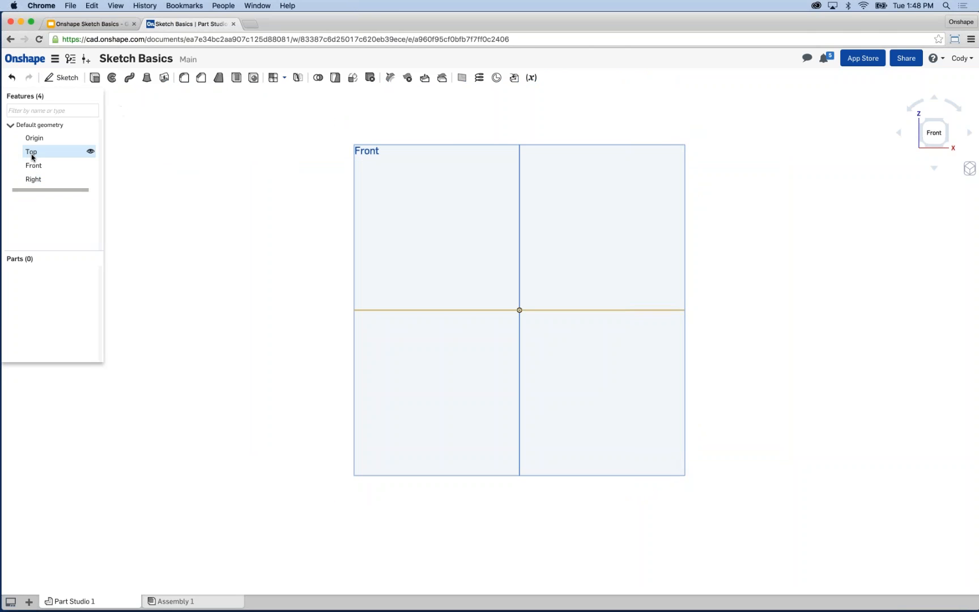
# Start a new sketch on the Front plane and draw a center-point rectangle from the origin, extending beyond the plane's border
pyautogui.click(33, 165)
pyautogui.click(62, 78)
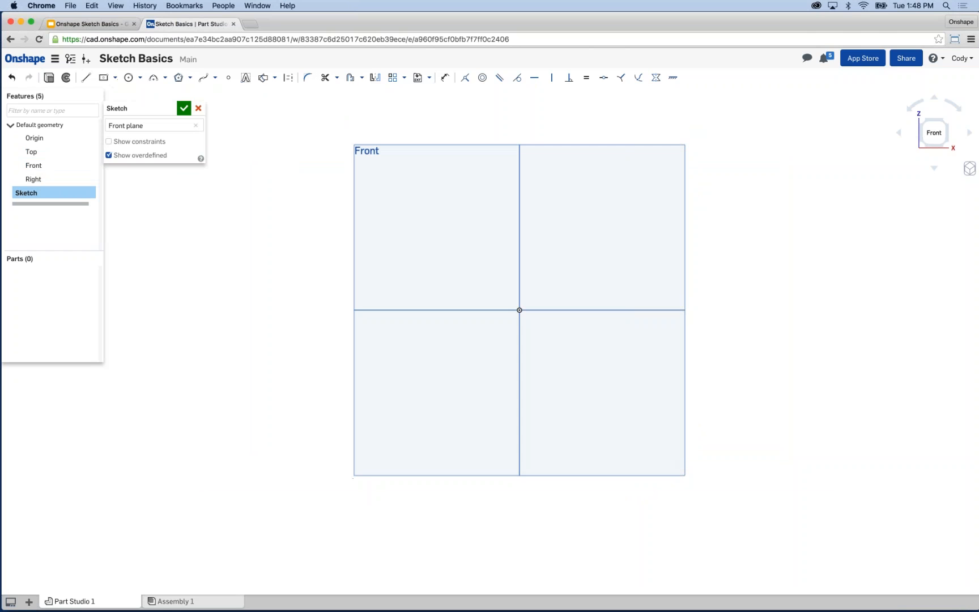
pyautogui.press('g')
pyautogui.click(519, 310)
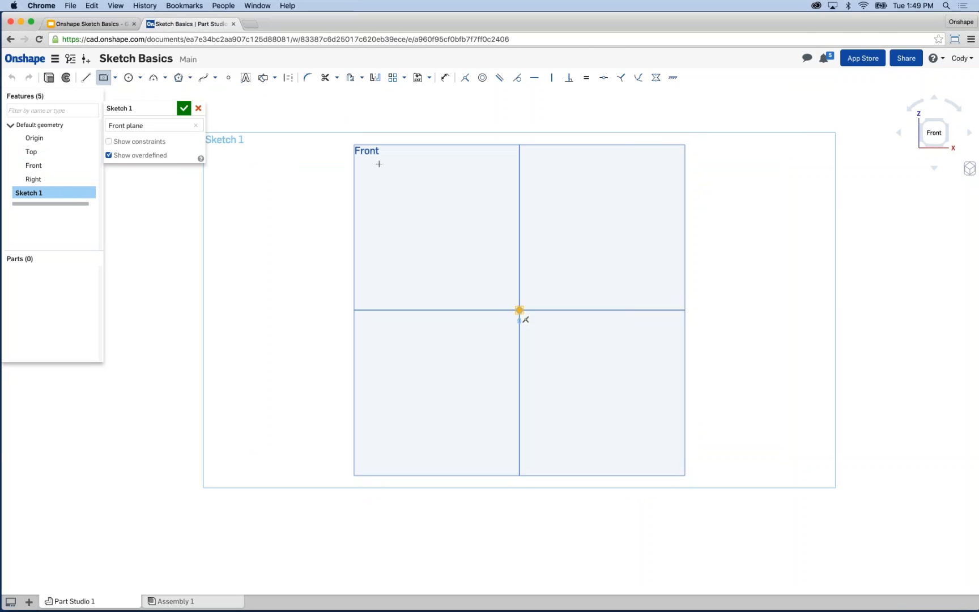
pyautogui.click(311, 133)
# Fillet the two upper corners of the rectangle with a 1.875 in radius
pyautogui.press('f')
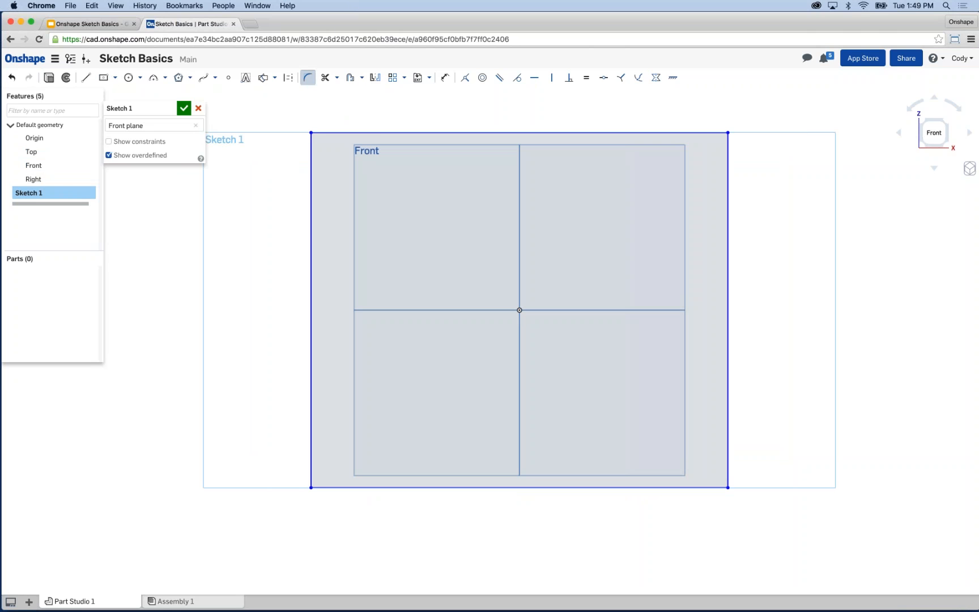
pyautogui.click(311, 133)
pyautogui.click(728, 133)
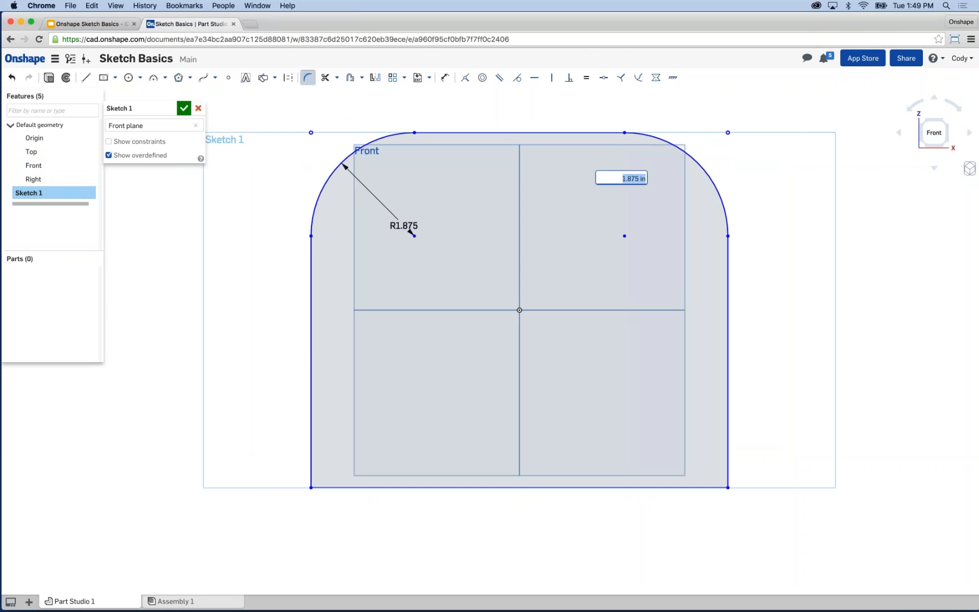
pyautogui.press('Escape')
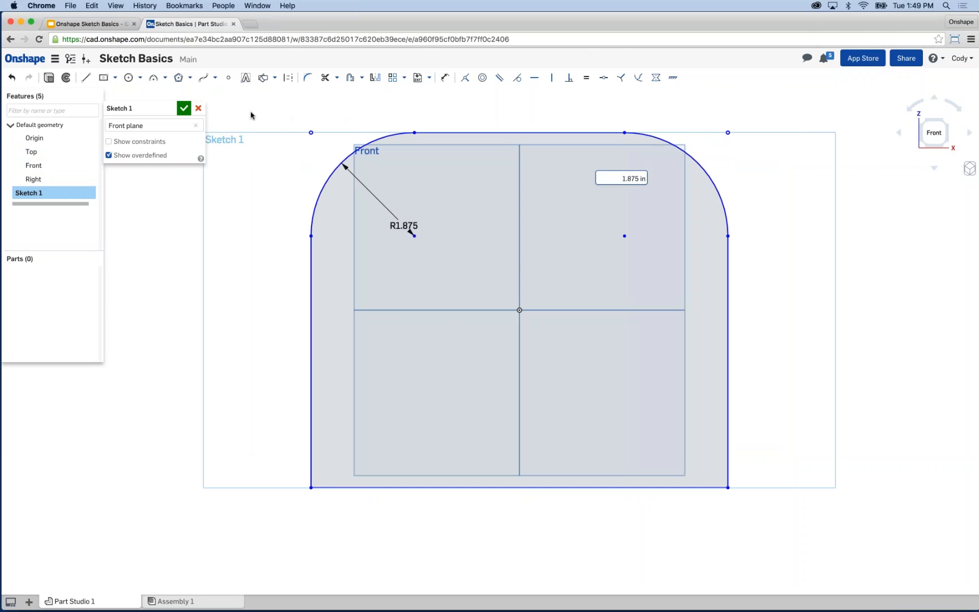
pyautogui.click(314, 113)
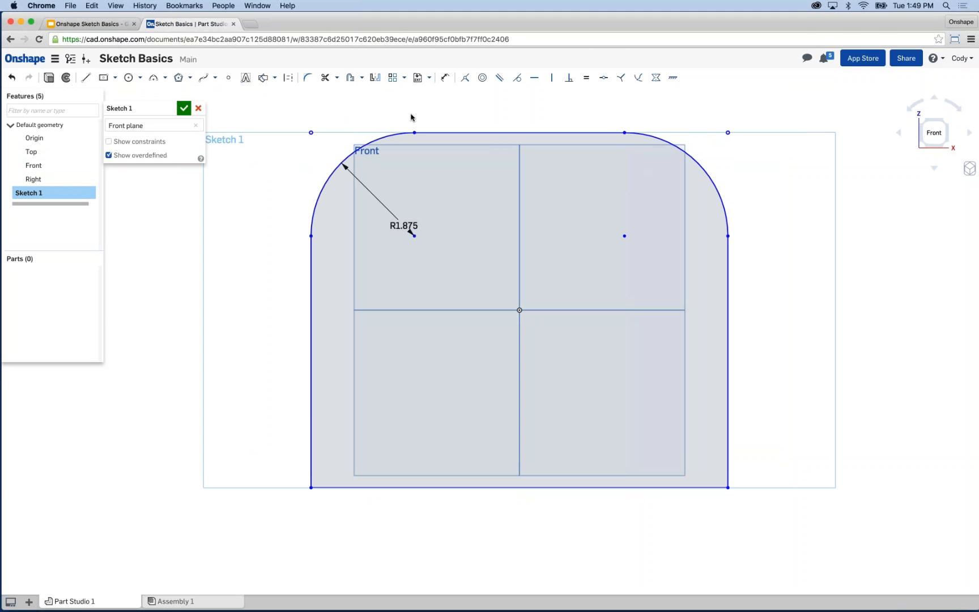
# Delete the entire filleted rectangle from the sketch
pyautogui.click(388, 139)
pyautogui.scroll(-1, 424, 114)
pyautogui.moveTo(417, 117); pyautogui.dragTo(421, 147, button='middle')
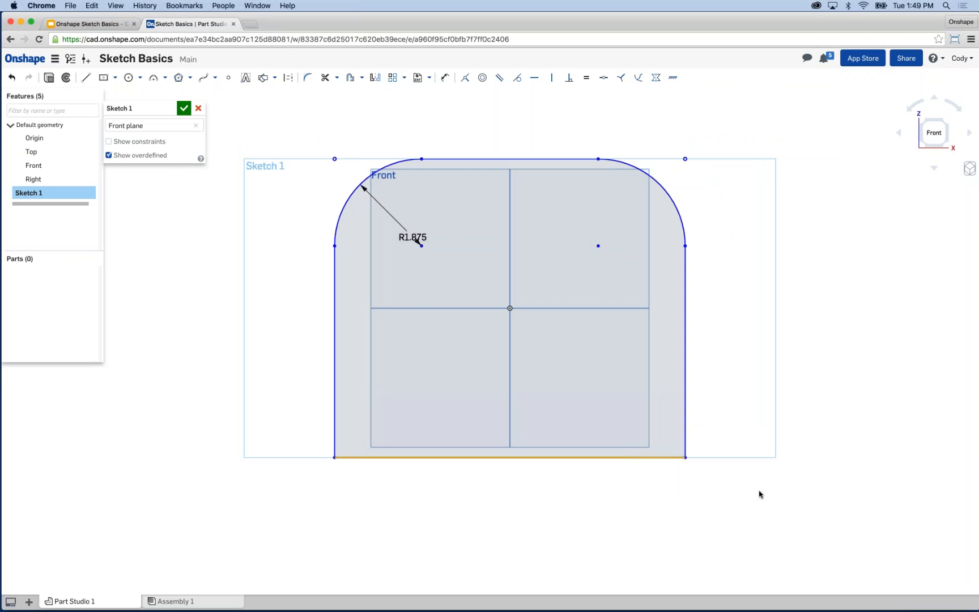
pyautogui.moveTo(770, 495); pyautogui.dragTo(303, 148)
pyautogui.press('Delete')
# Sketch a horizontal line about 6.566 in long just above the Front plane's upper edge
pyautogui.click(361, 77)
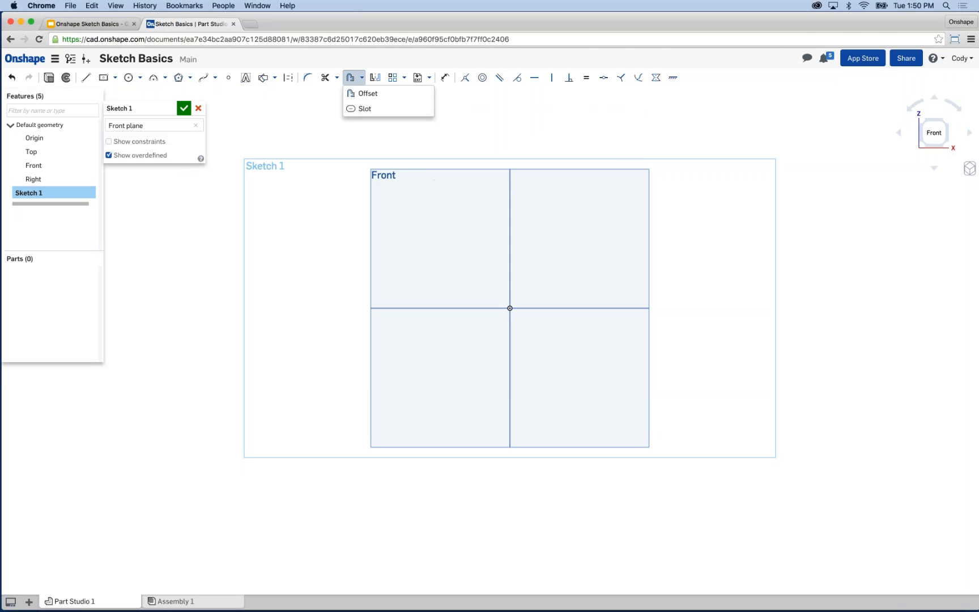
pyautogui.press('l')
pyautogui.click(339, 145)
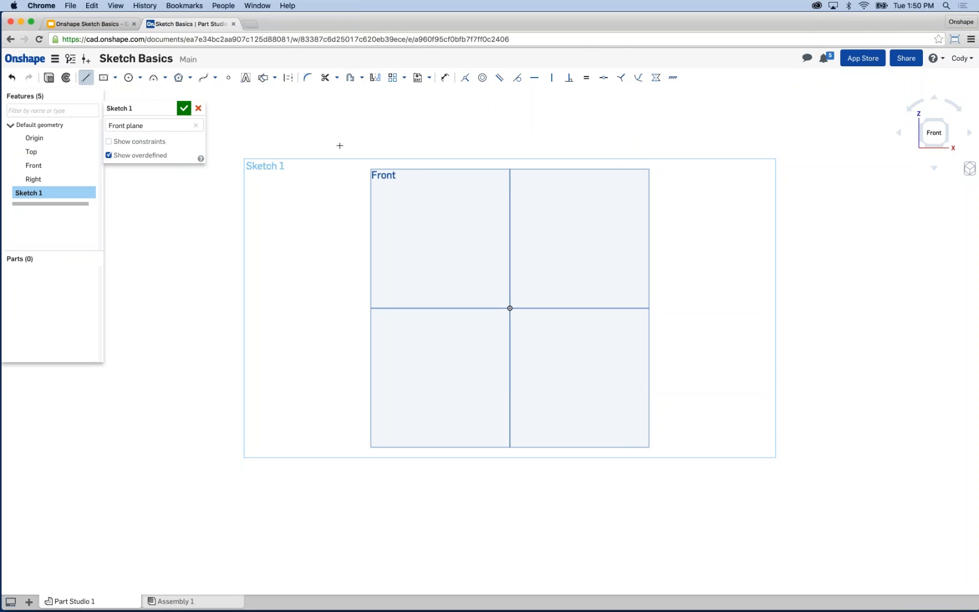
pyautogui.click(644, 145)
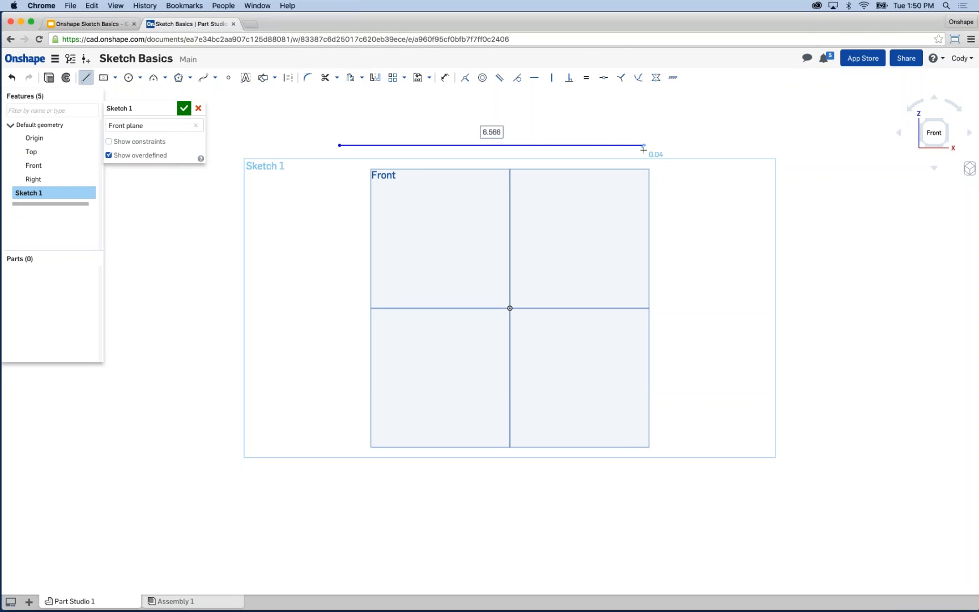
pyautogui.press('Escape')
# Create a slot around the horizontal line and set its diameter to 0.75 in
pyautogui.click(362, 78)
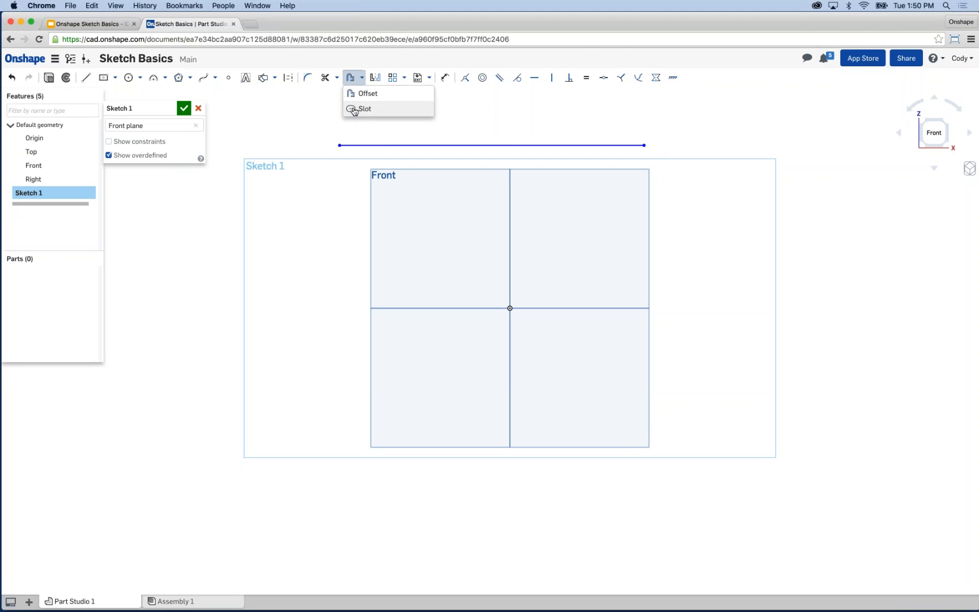
pyautogui.click(362, 109)
pyautogui.click(389, 143)
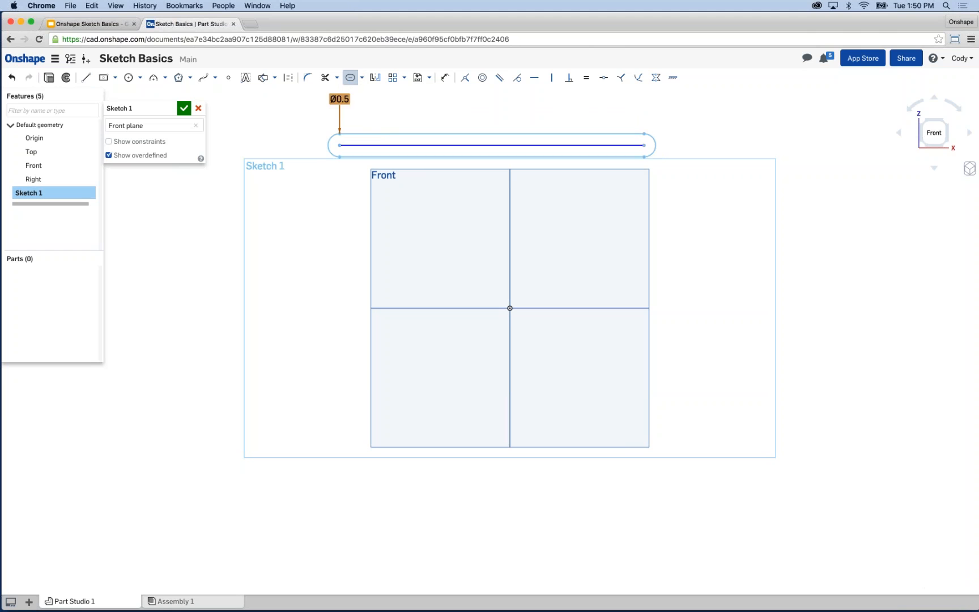
pyautogui.doubleClick(340, 99)
pyautogui.write('.75')
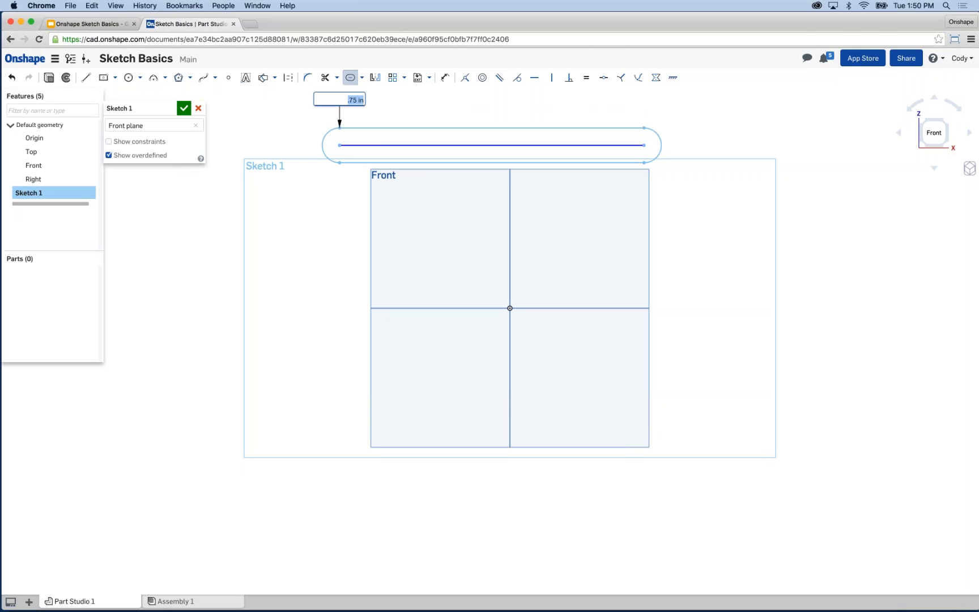
pyautogui.press('Return')
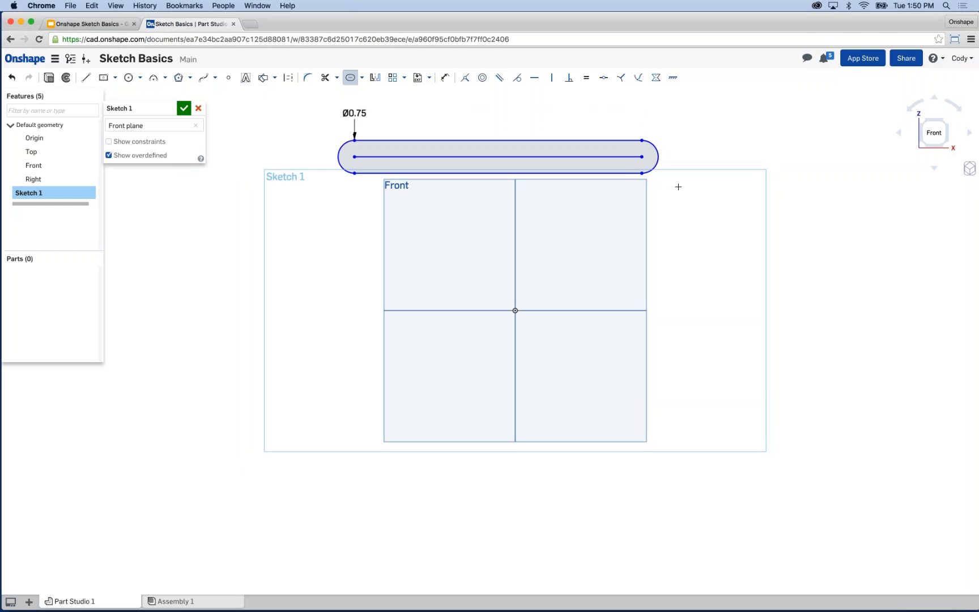
# Delete the slot with its line and draw an open wavy spline across the area above the Front plane
pyautogui.moveTo(697, 192)
pyautogui.mouseDown()
pyautogui.moveTo(586, 161)
pyautogui.moveTo(293, 116)
pyautogui.mouseUp()
pyautogui.press('Delete')
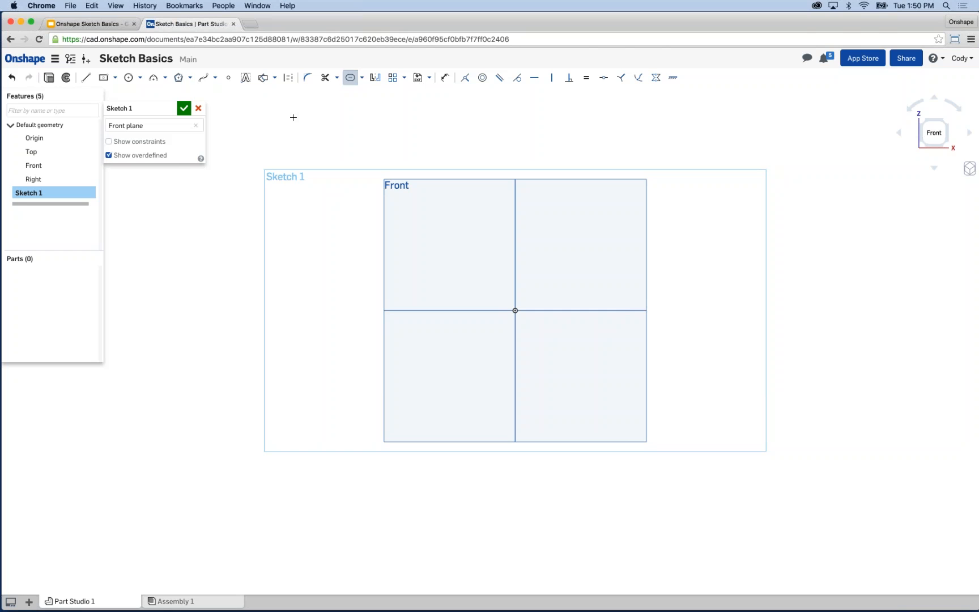
pyautogui.click(203, 77)
pyautogui.click(280, 160)
pyautogui.click(430, 130)
pyautogui.click(466, 169)
pyautogui.click(580, 141)
pyautogui.doubleClick(629, 122)
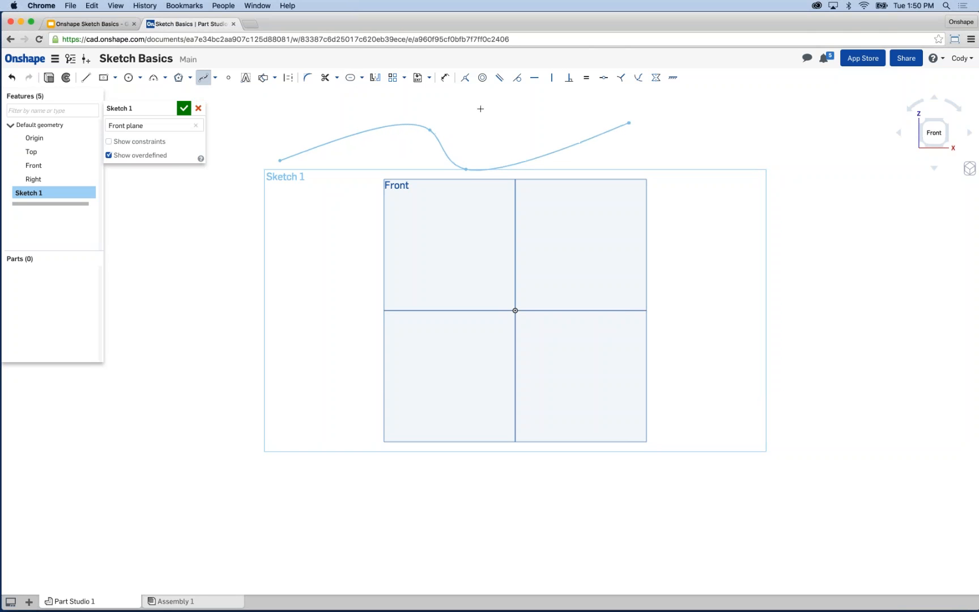
# Try to create a 0.75 in diameter slot along the spline and delete the spline
pyautogui.click(350, 78)
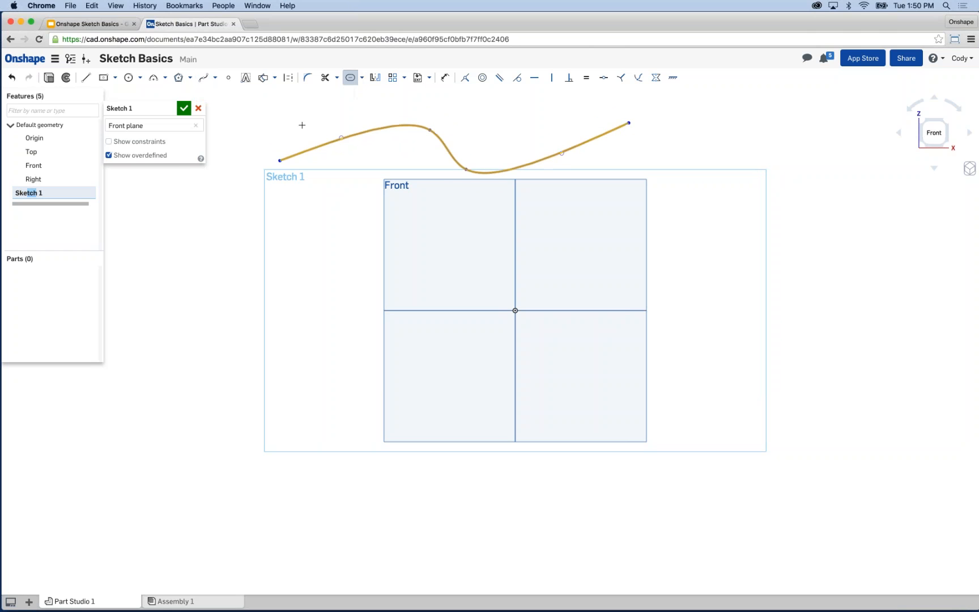
pyautogui.click(287, 157)
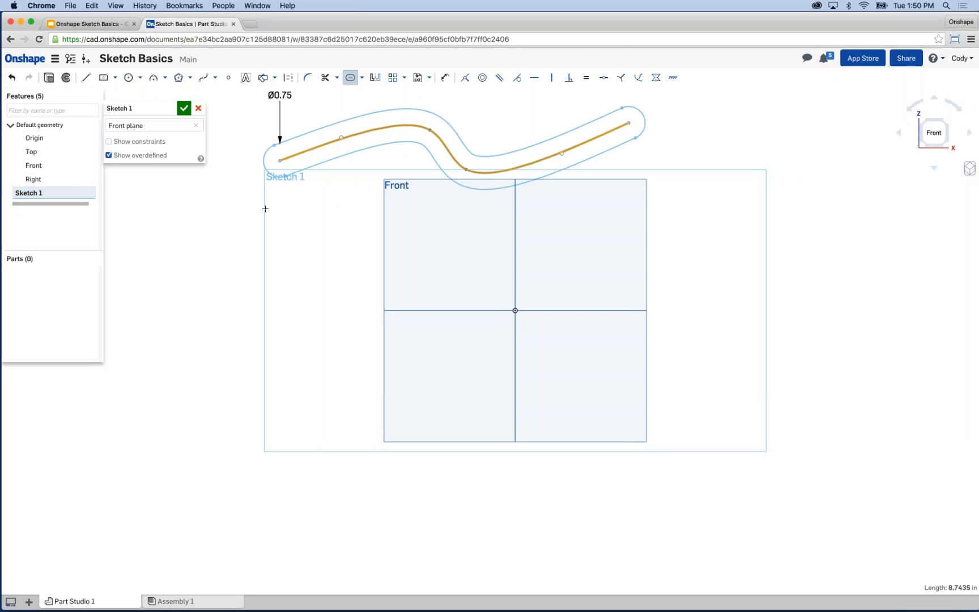
pyautogui.press('Escape')
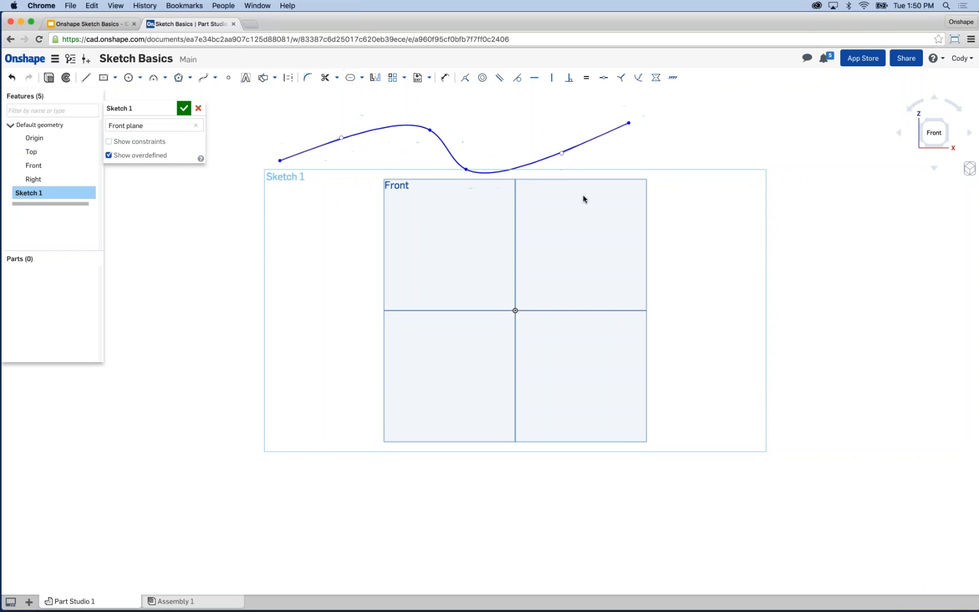
pyautogui.scroll(-2, 717, 319)
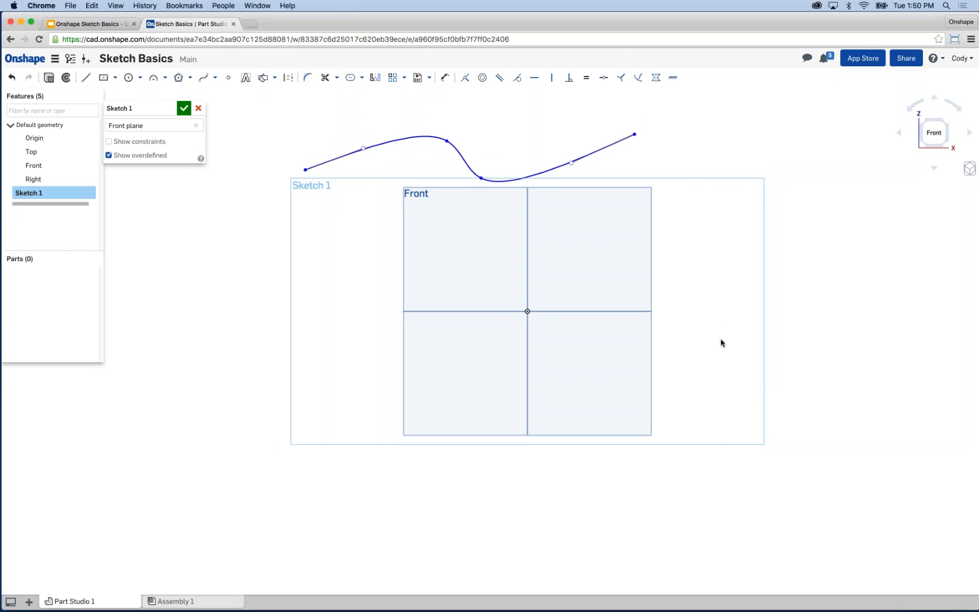
pyautogui.moveTo(729, 316); pyautogui.dragTo(260, 113)
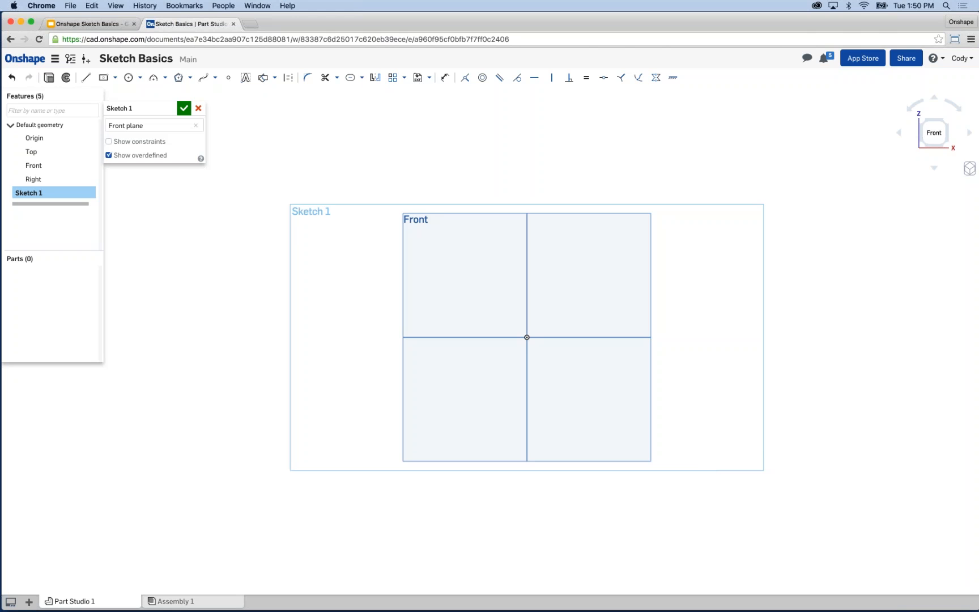
# Sketch a circle centered on the origin with a diameter of about 10.435 in
pyautogui.press('c')
pyautogui.click(527, 337)
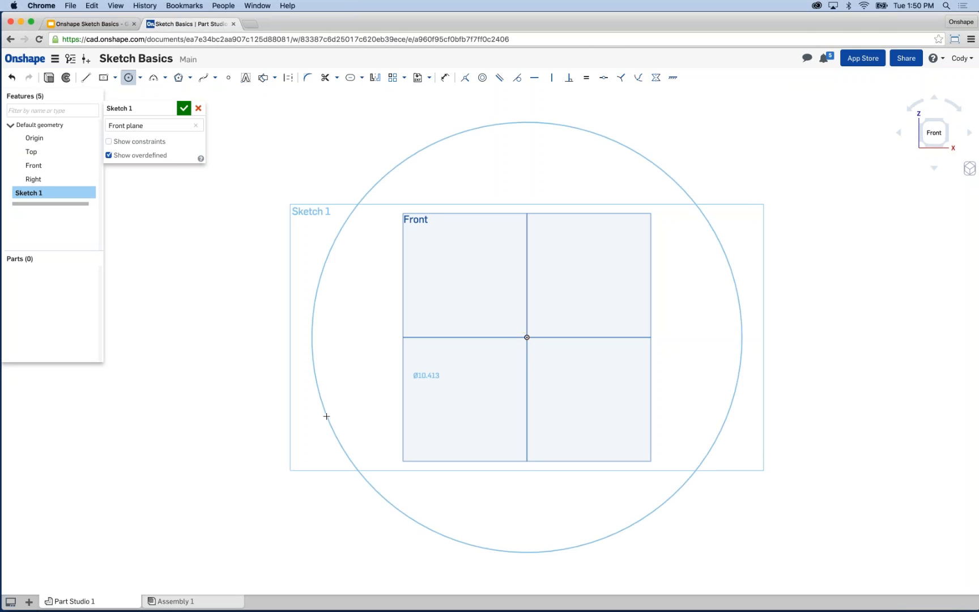
pyautogui.click(326, 415)
pyautogui.scroll(-1, 294, 130)
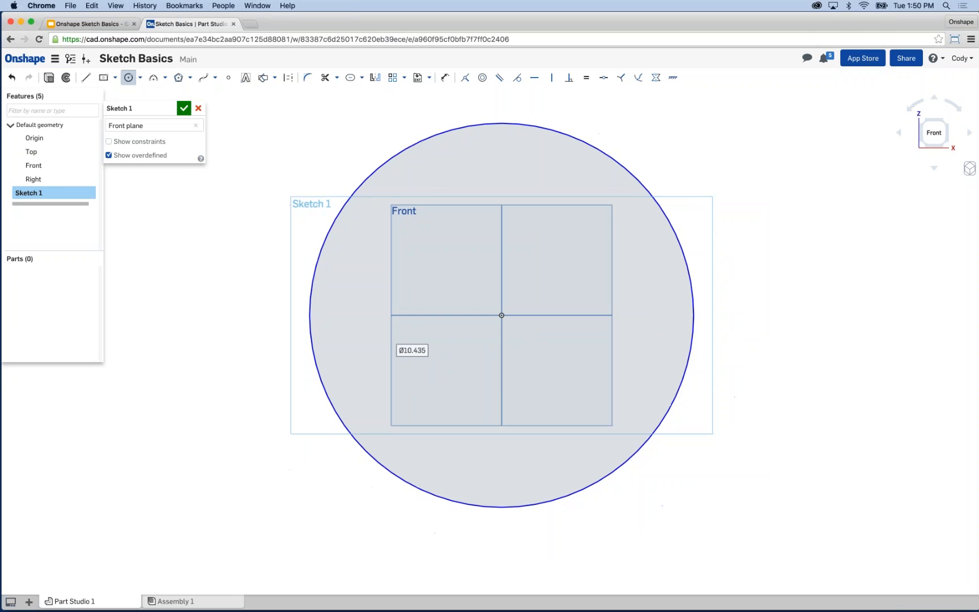
# Split the circle into two arcs at points on its upper-left and upper-right portions
pyautogui.click(337, 79)
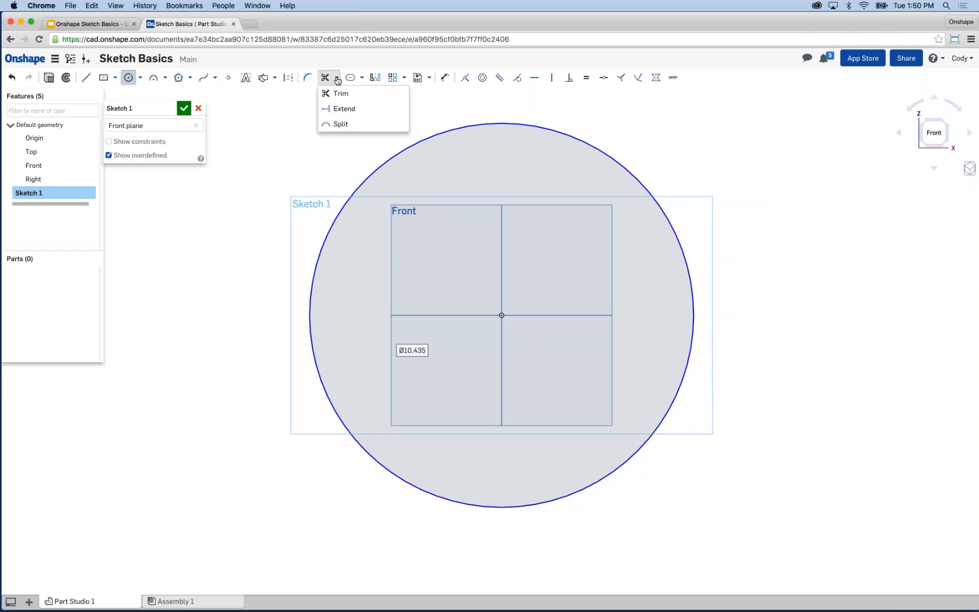
pyautogui.click(334, 124)
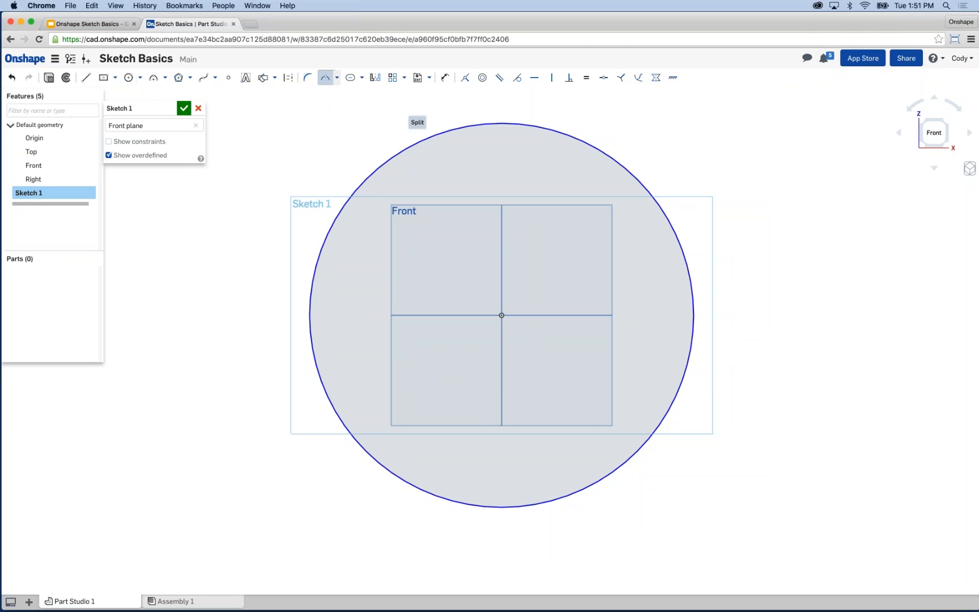
pyautogui.click(358, 187)
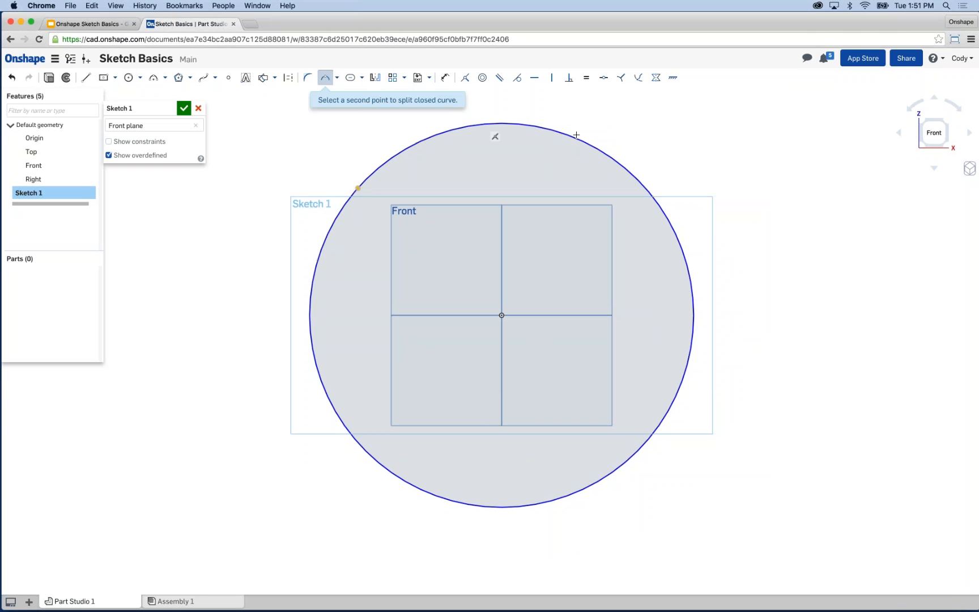
pyautogui.click(653, 197)
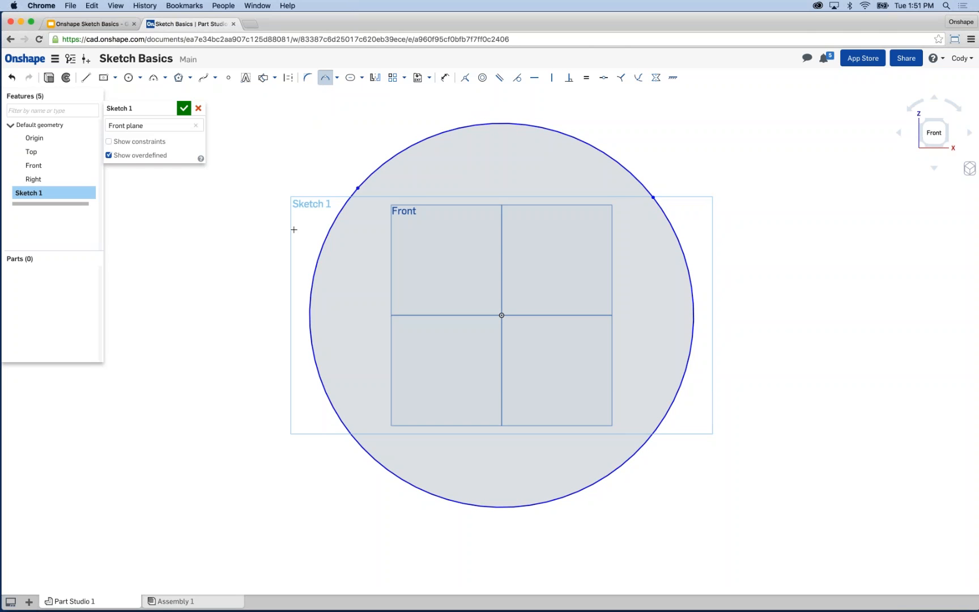
pyautogui.press('Escape')
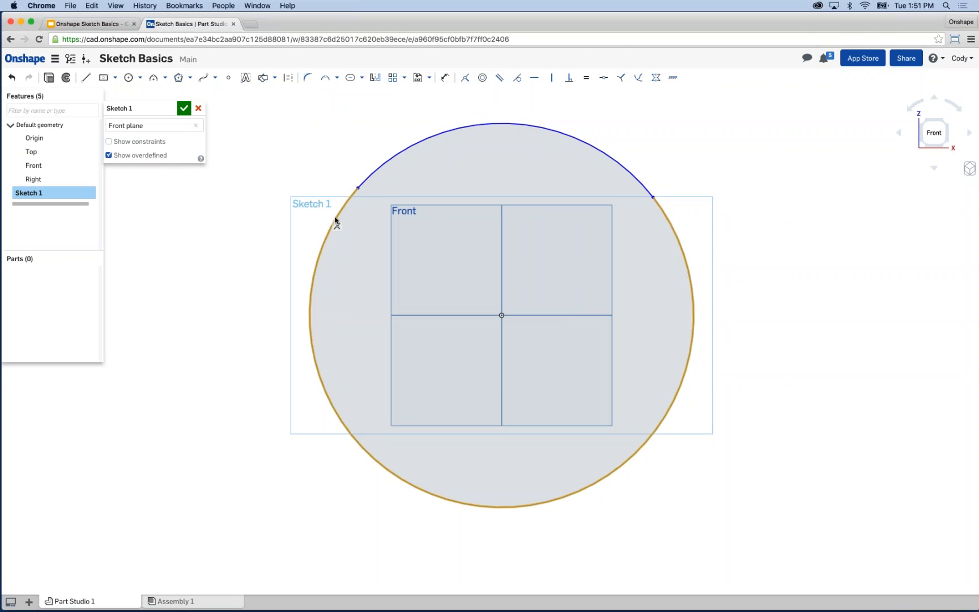
pyautogui.click(357, 186)
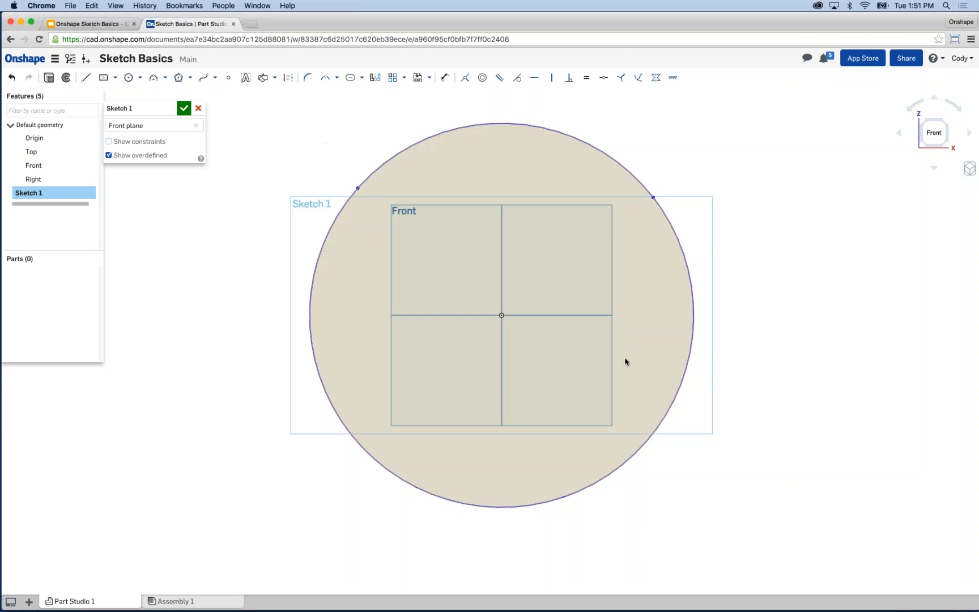
# Delete both arcs of the split circle from the sketch
pyautogui.scroll(-2, 625, 361)
pyautogui.moveTo(756, 481); pyautogui.dragTo(299, 134)
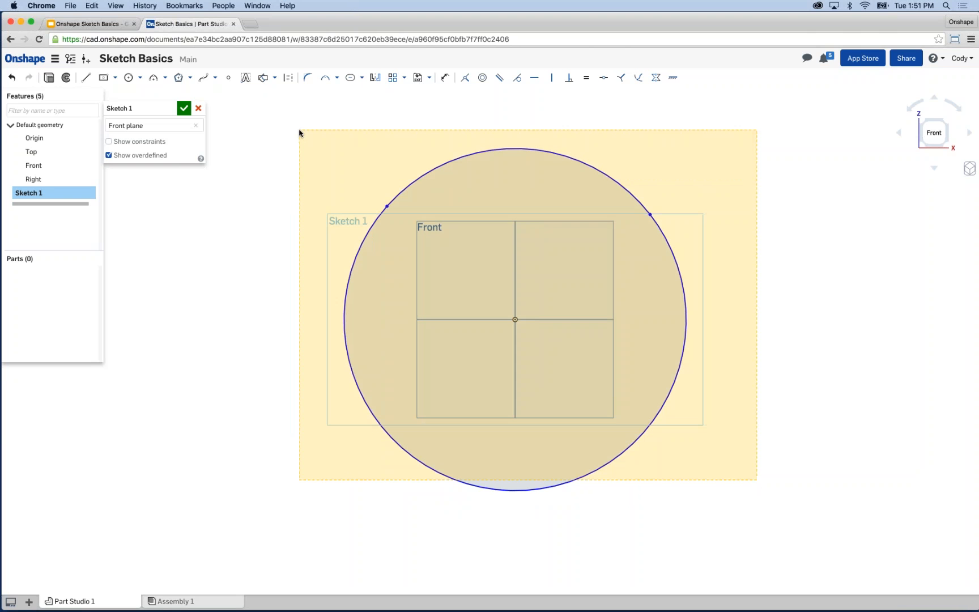
pyautogui.press('Delete')
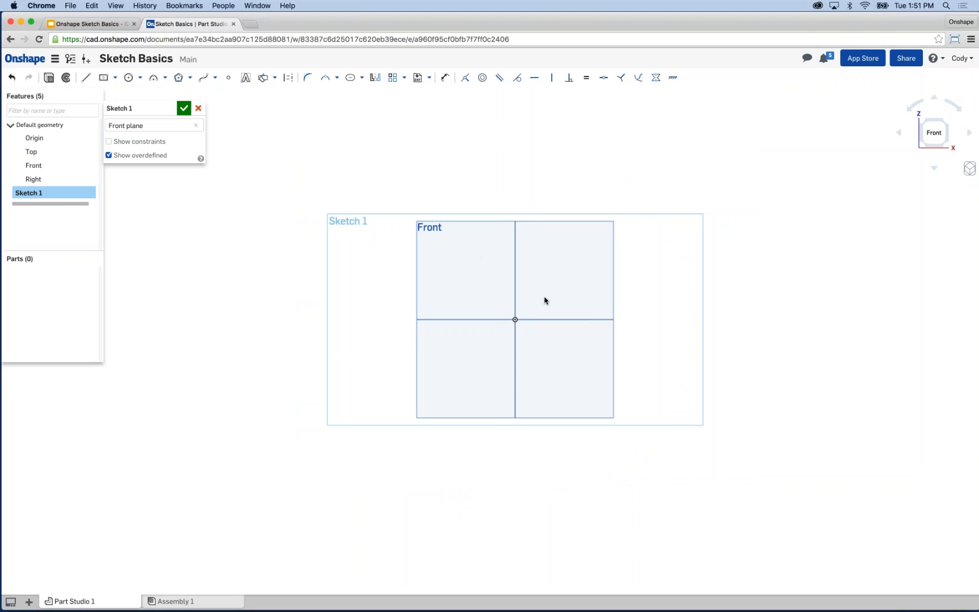
pyautogui.scroll(2, 541, 303)
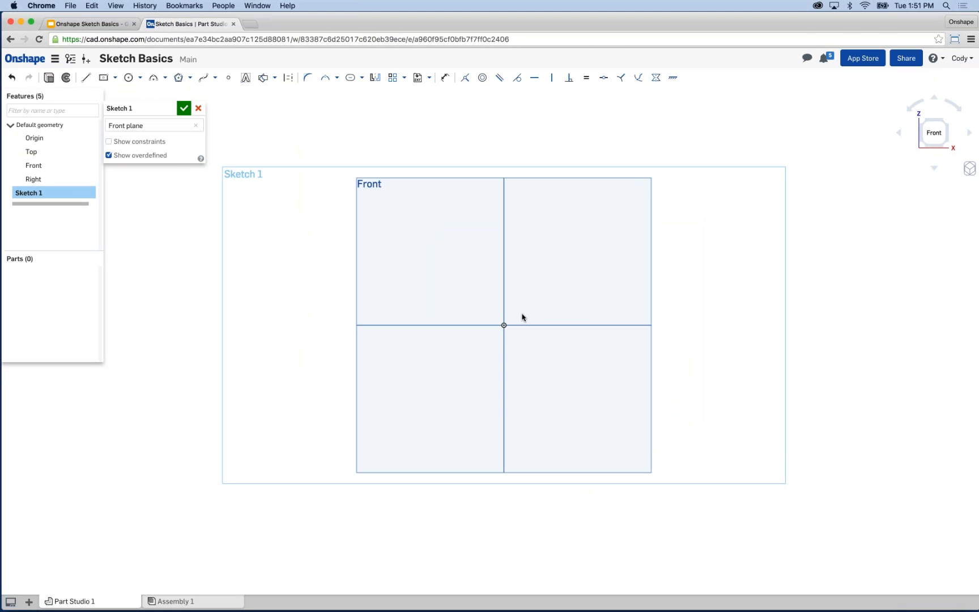
# Sketch a center-point rectangle about 8.08 in wide, centered on the origin
pyautogui.moveTo(393, 235); pyautogui.dragTo(417, 233, button='middle')
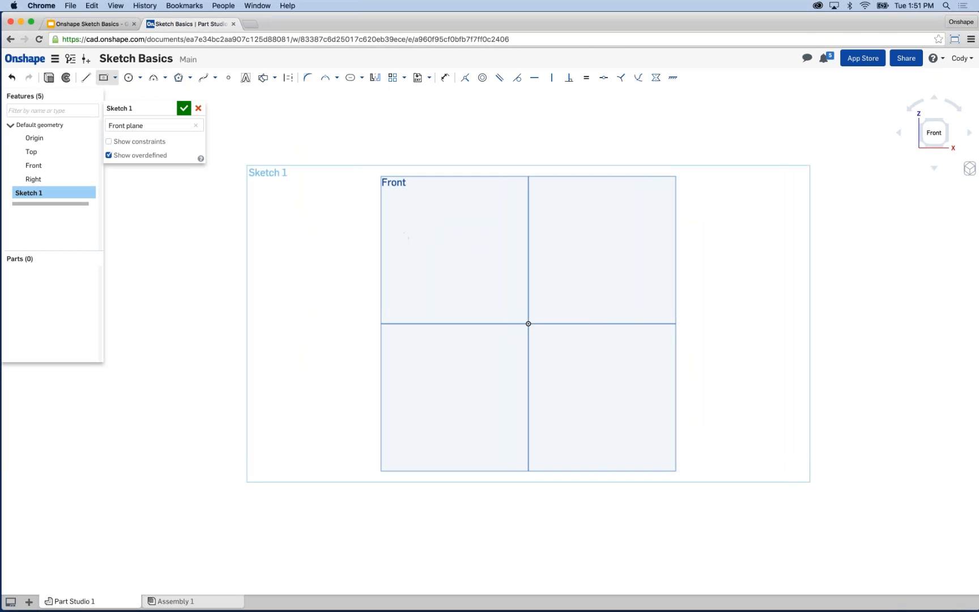
pyautogui.click(103, 77)
pyautogui.click(528, 323)
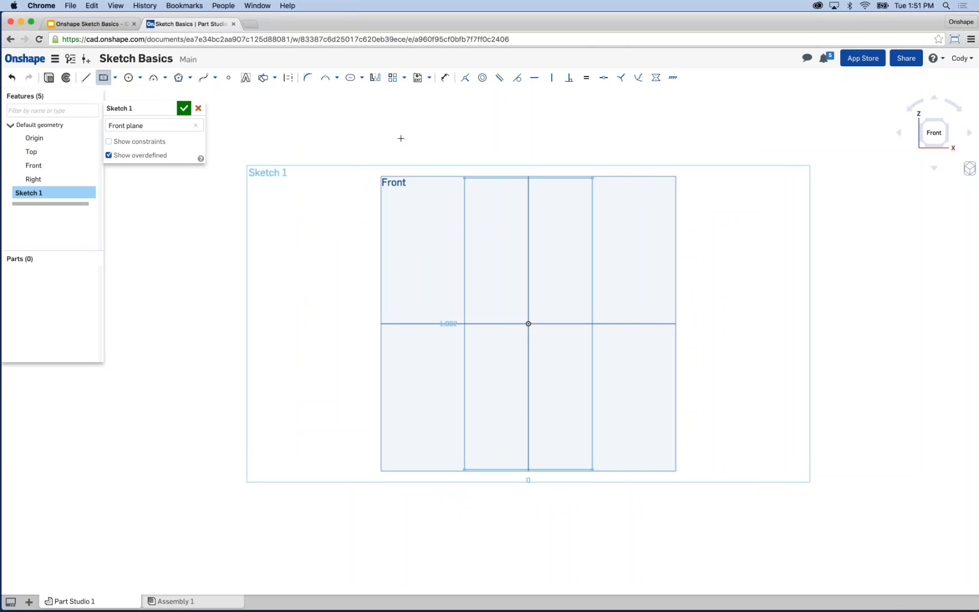
pyautogui.click(330, 136)
pyautogui.press('Escape')
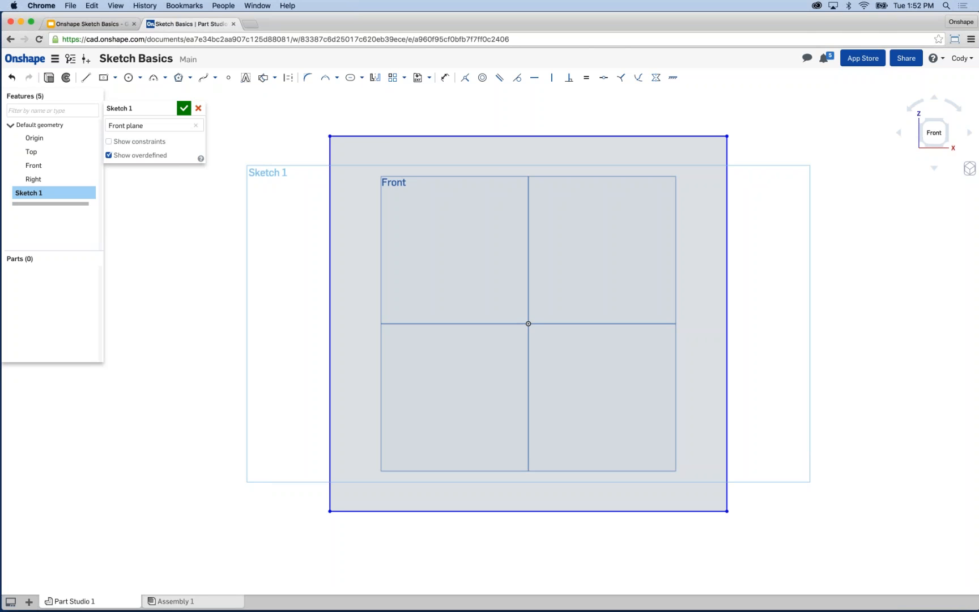
# Dimension the rectangle's top edge and set its width to 8 in
pyautogui.click(445, 78)
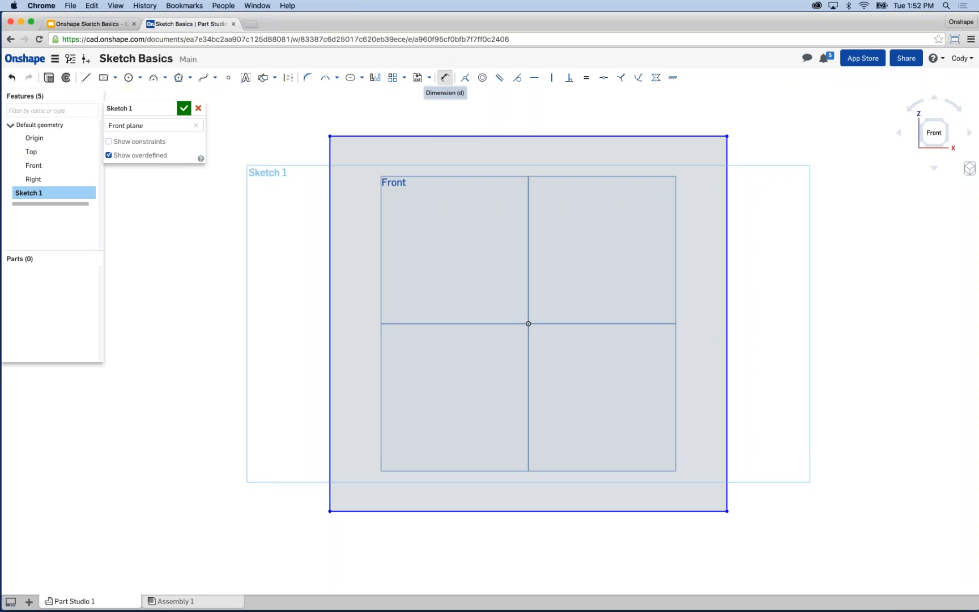
pyautogui.click(443, 136)
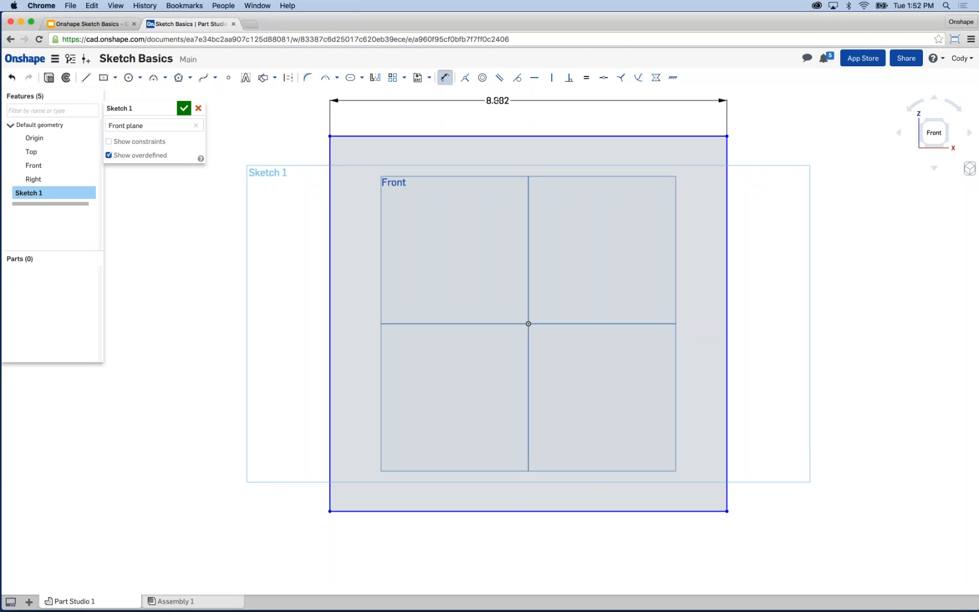
pyautogui.click(498, 100)
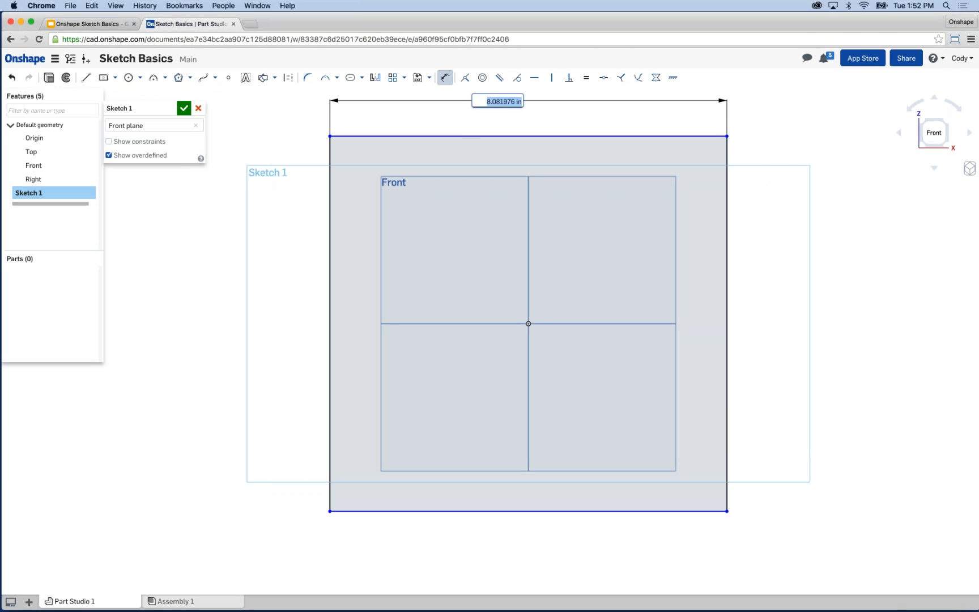
pyautogui.write('8')
pyautogui.press('Return')
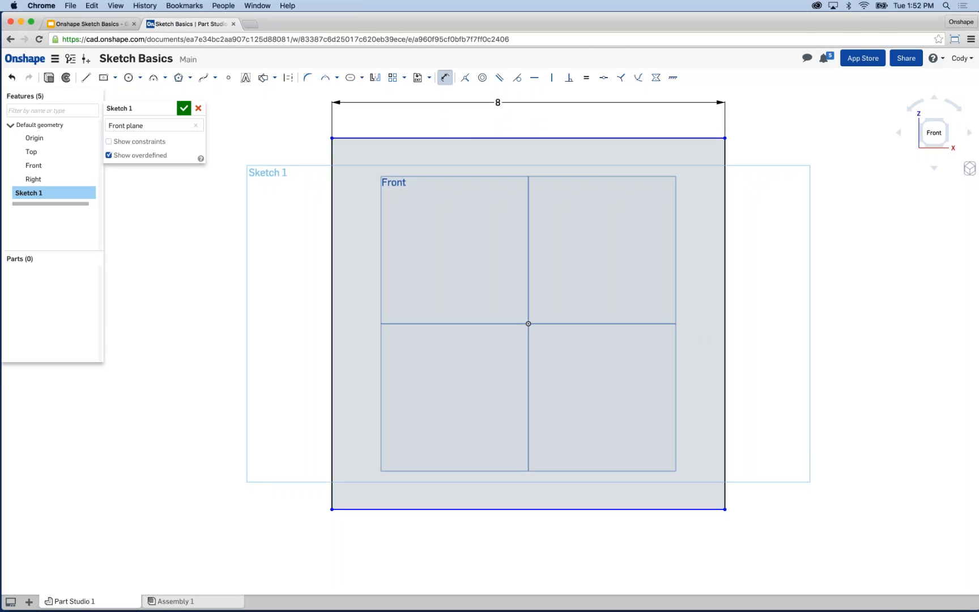
pyautogui.press('Escape')
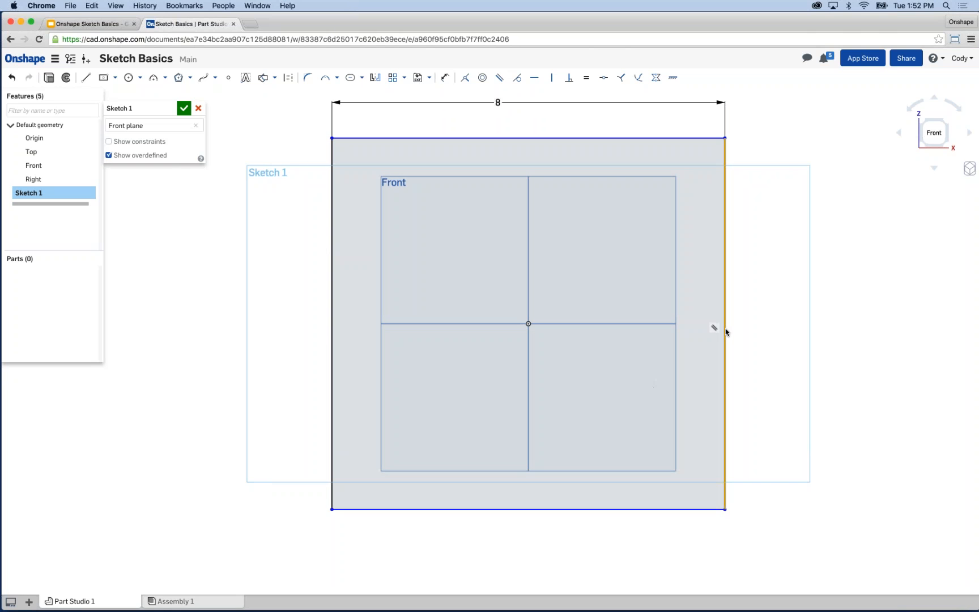
pyautogui.click(458, 148)
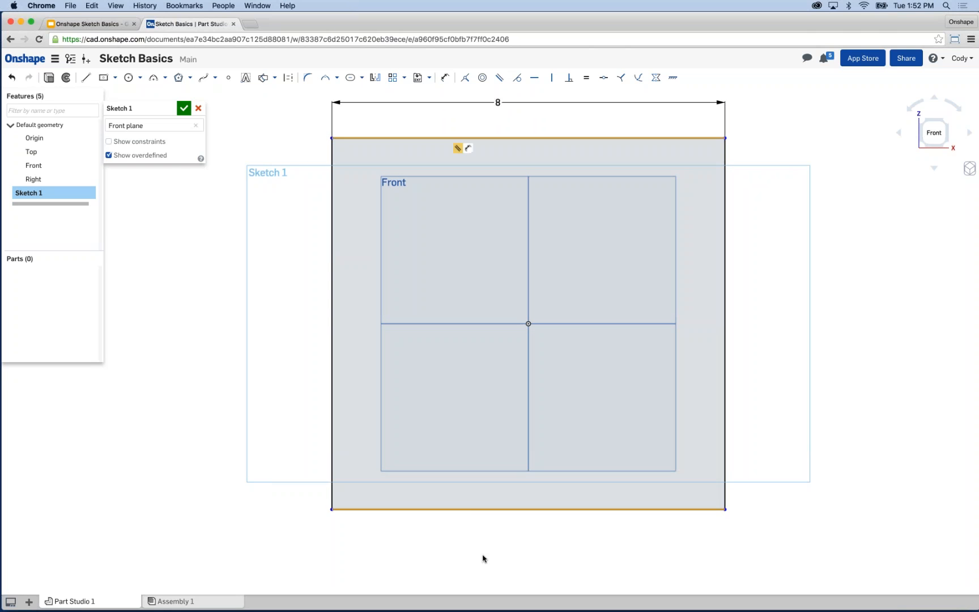
pyautogui.click(485, 558)
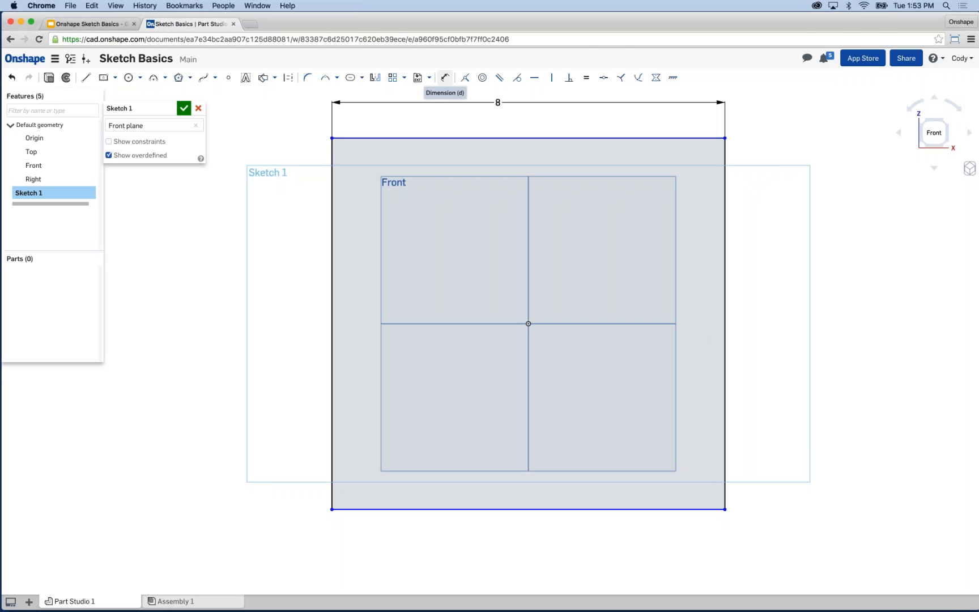
# Dimension the rectangle's vertical side and set its height to 7 in
pyautogui.click(445, 77)
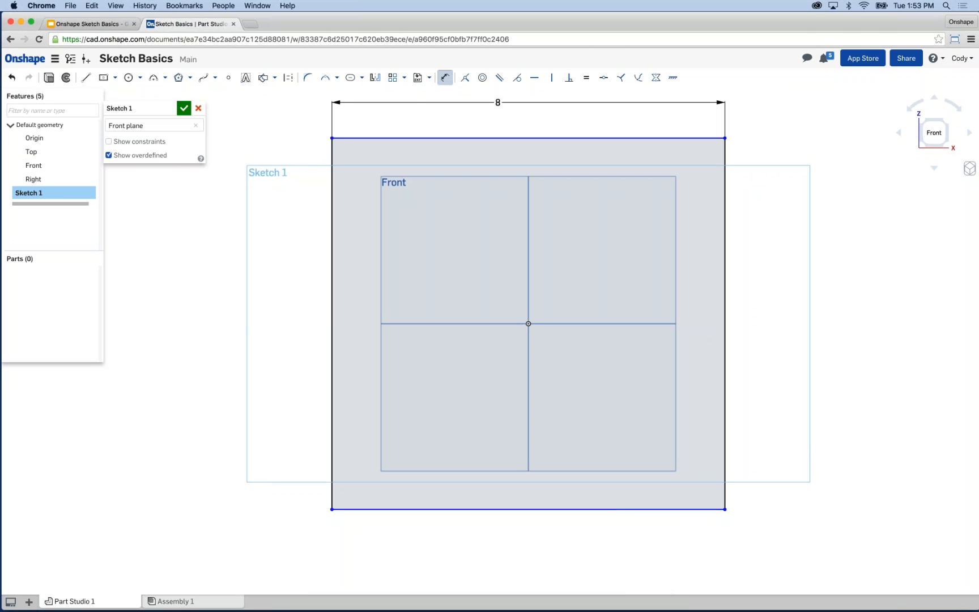
pyautogui.click(332, 343)
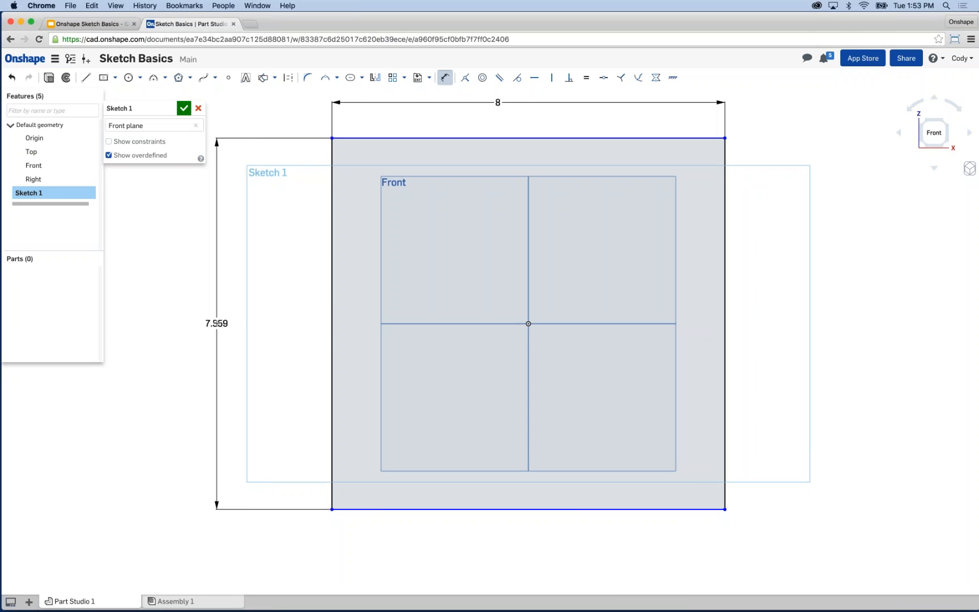
pyautogui.click(216, 322)
pyautogui.write('7')
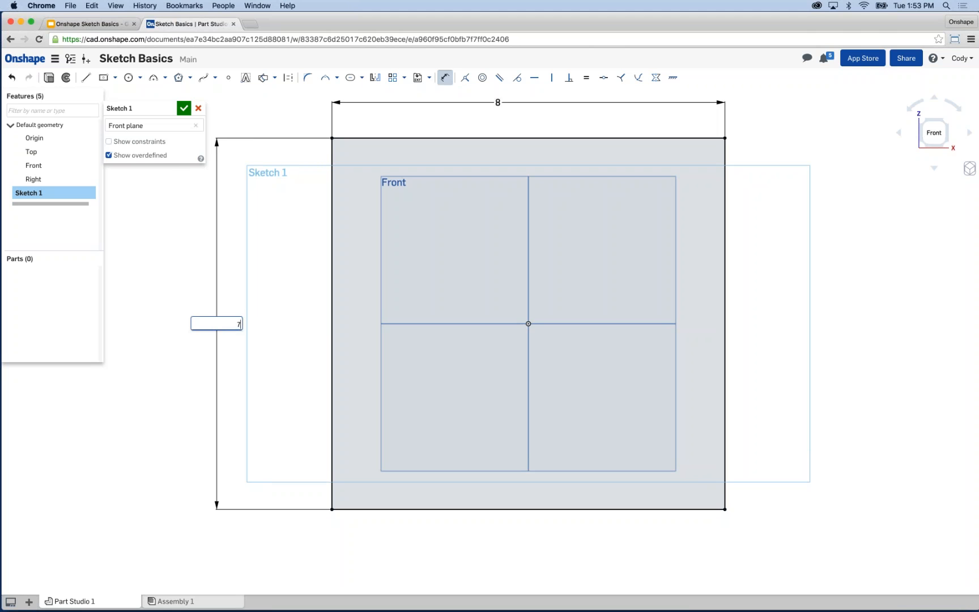
pyautogui.press('Return')
pyautogui.press('Escape')
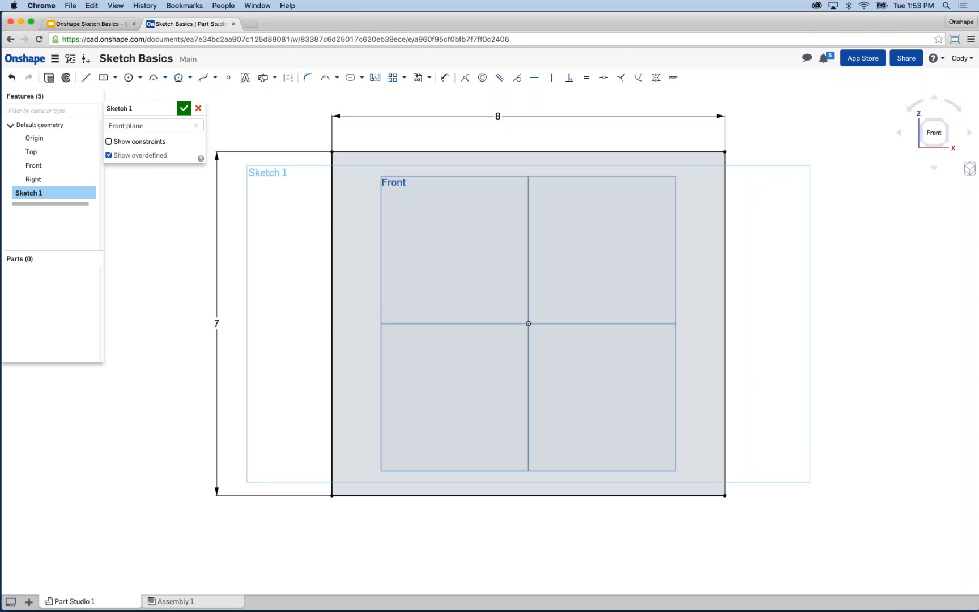
# Show the sketch constraints, examine those on the rectangle's corners and edges, and hide them again
pyautogui.click(108, 142)
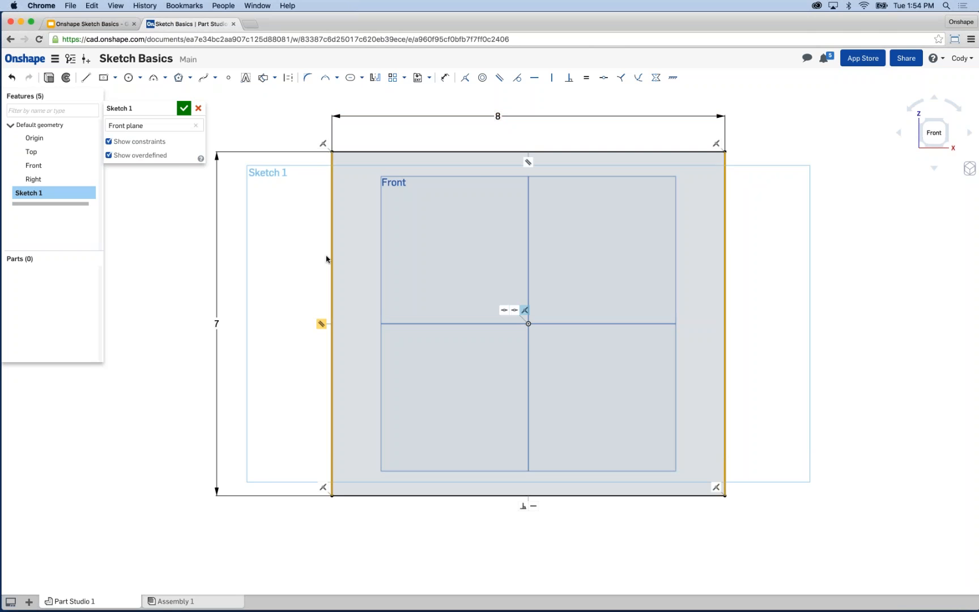
pyautogui.click(323, 144)
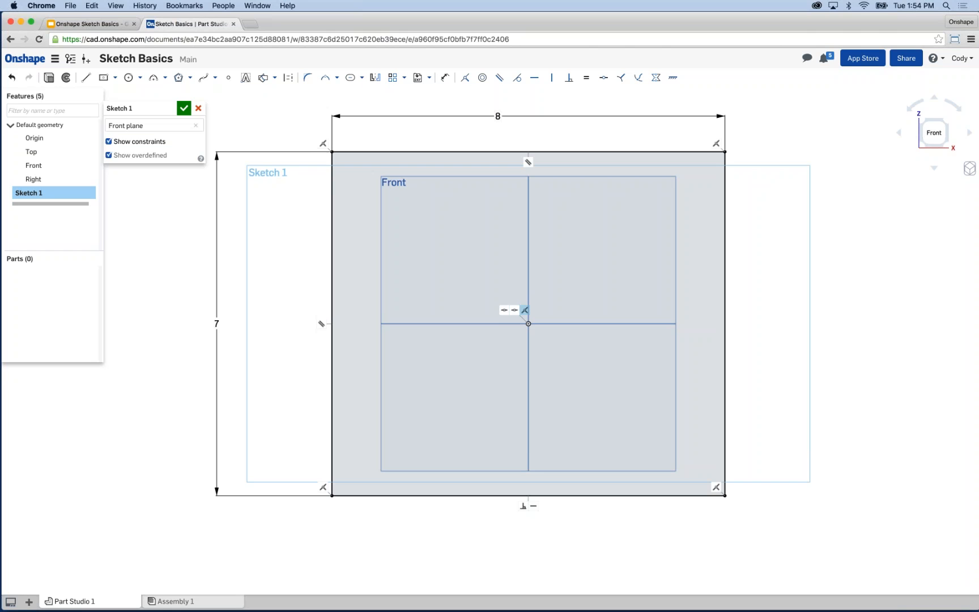
pyautogui.click(108, 142)
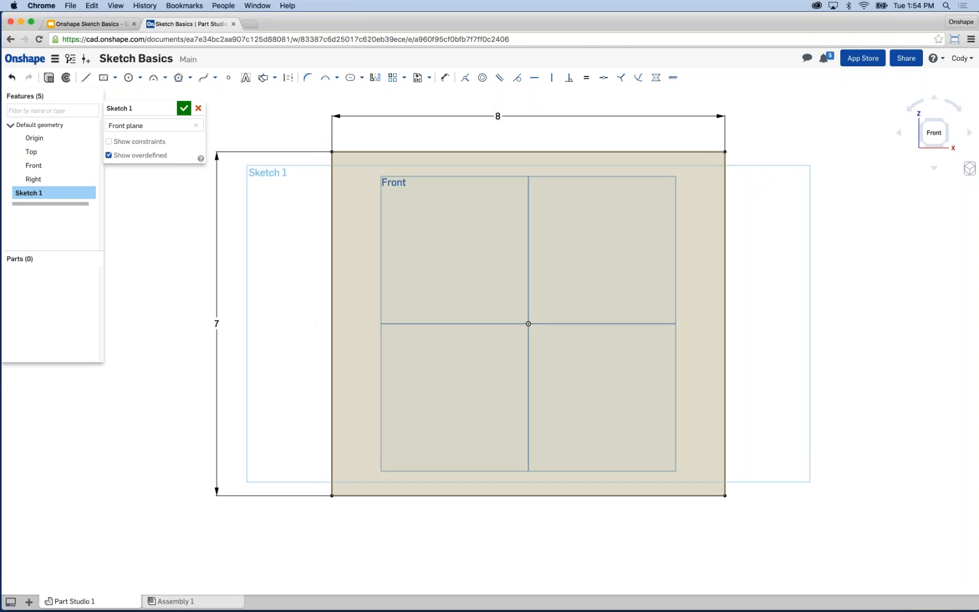
# Delete the entire rectangle together with its dimensions from the sketch
pyautogui.scroll(-3, 436, 318)
pyautogui.moveTo(487, 363)
pyautogui.mouseDown(button='right')
pyautogui.moveTo(513, 366)
pyautogui.moveTo(504, 365)
pyautogui.mouseUp(button='right')
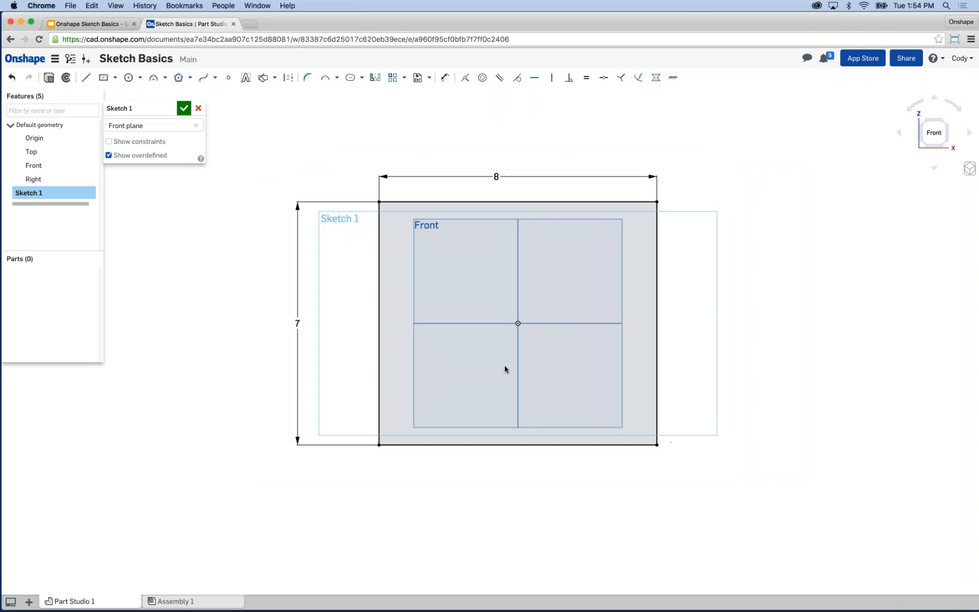
pyautogui.moveTo(764, 502); pyautogui.dragTo(275, 156)
pyautogui.press('Delete')
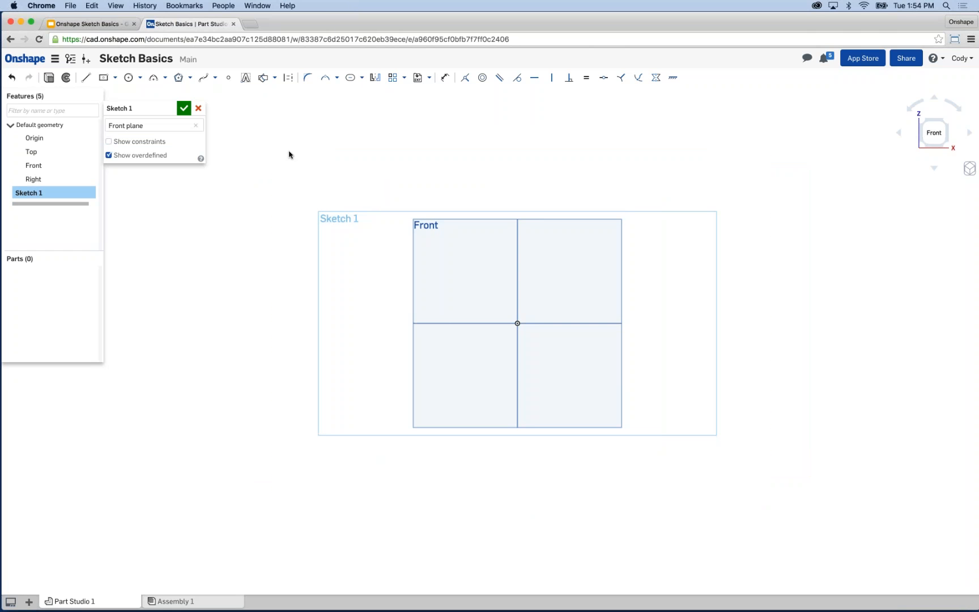
# Sketch a circle about 6.94 in in diameter centered on the origin and a smaller separate circle to its right
pyautogui.click(129, 78)
pyautogui.moveTo(517, 323); pyautogui.dragTo(384, 288, button='middle')
pyautogui.click(384, 288)
pyautogui.click(384, 408)
pyautogui.scroll(-5, 695, 334)
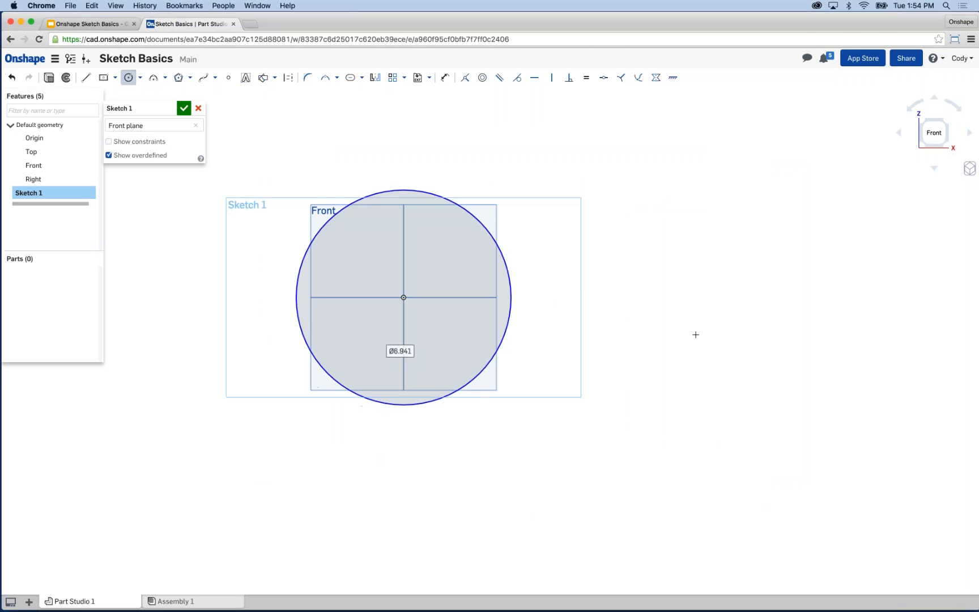
pyautogui.click(628, 331)
pyautogui.click(619, 391)
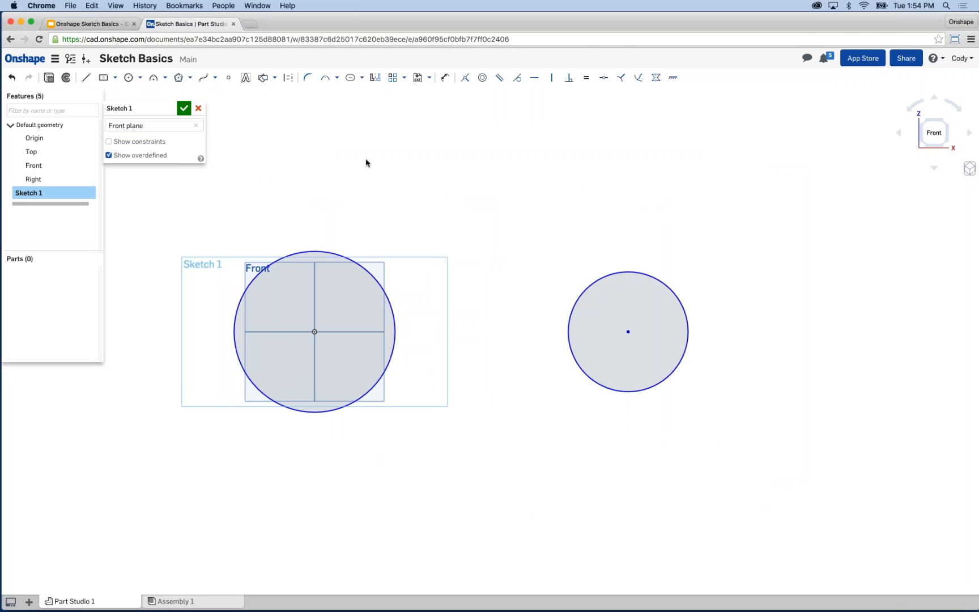
# Connect the two circles with an upper line about 12.77 in long and a lower line about 12.86 in long
pyautogui.click(86, 77)
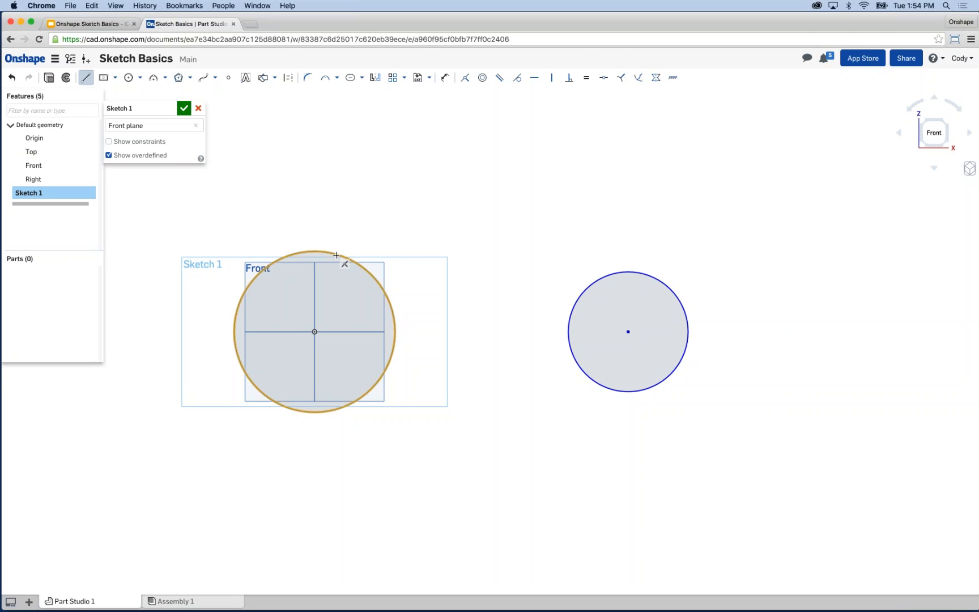
pyautogui.click(337, 254)
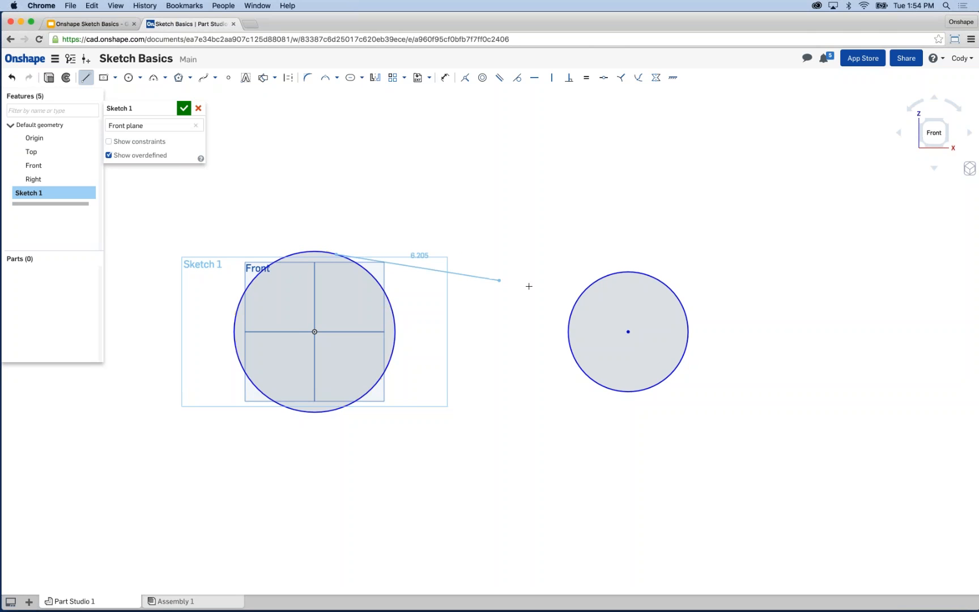
pyautogui.click(629, 270)
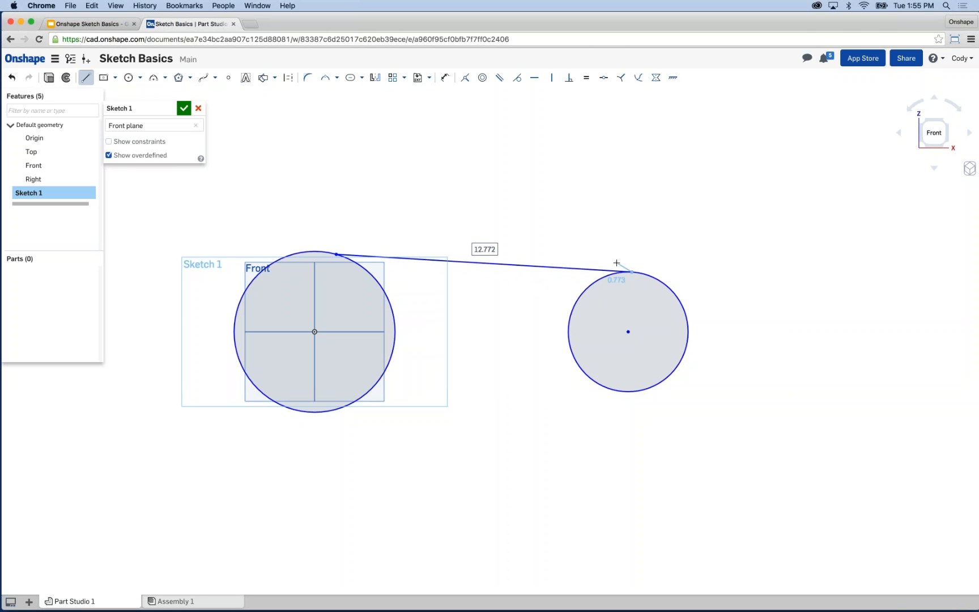
pyautogui.press('Escape')
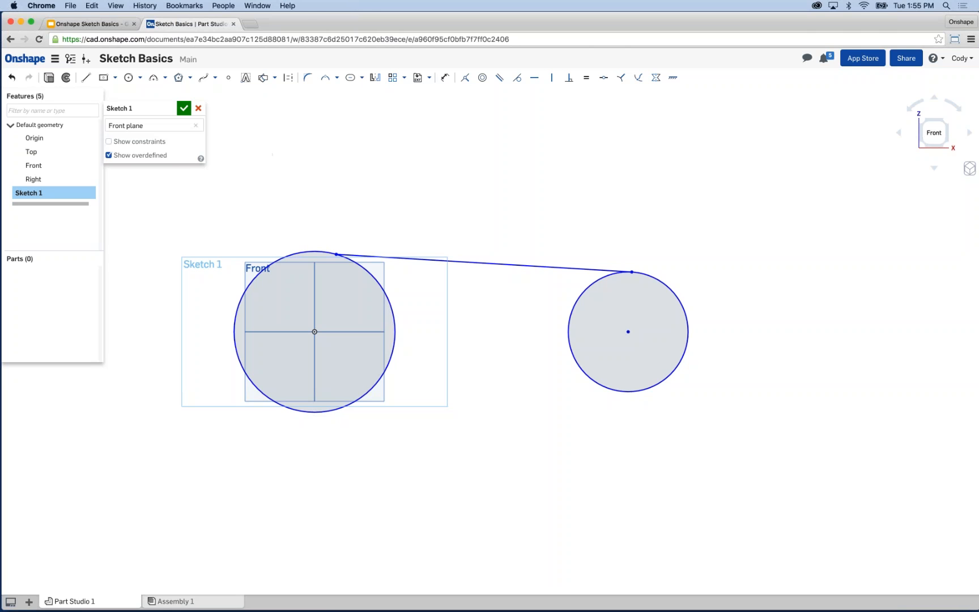
pyautogui.click(86, 77)
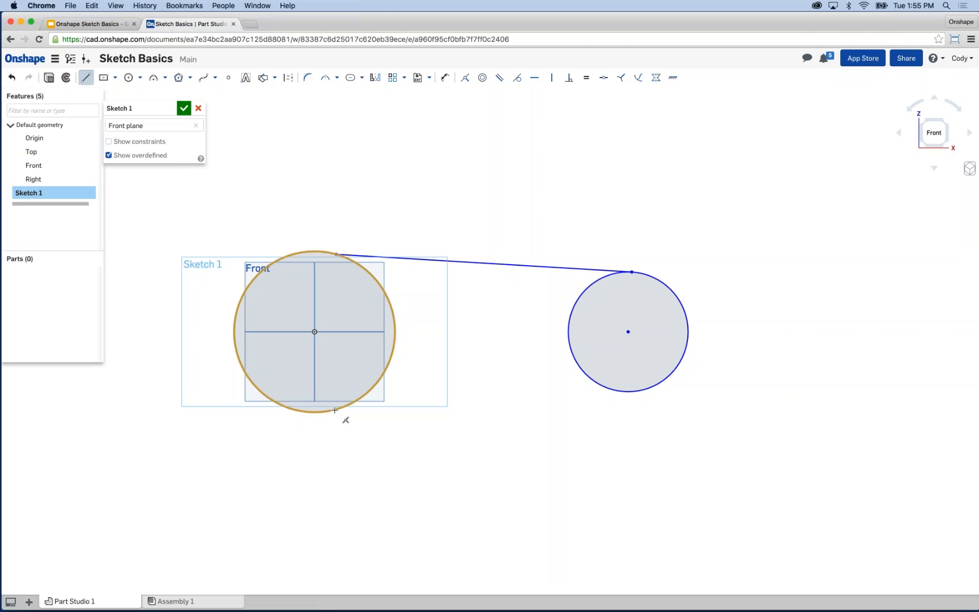
pyautogui.click(335, 408)
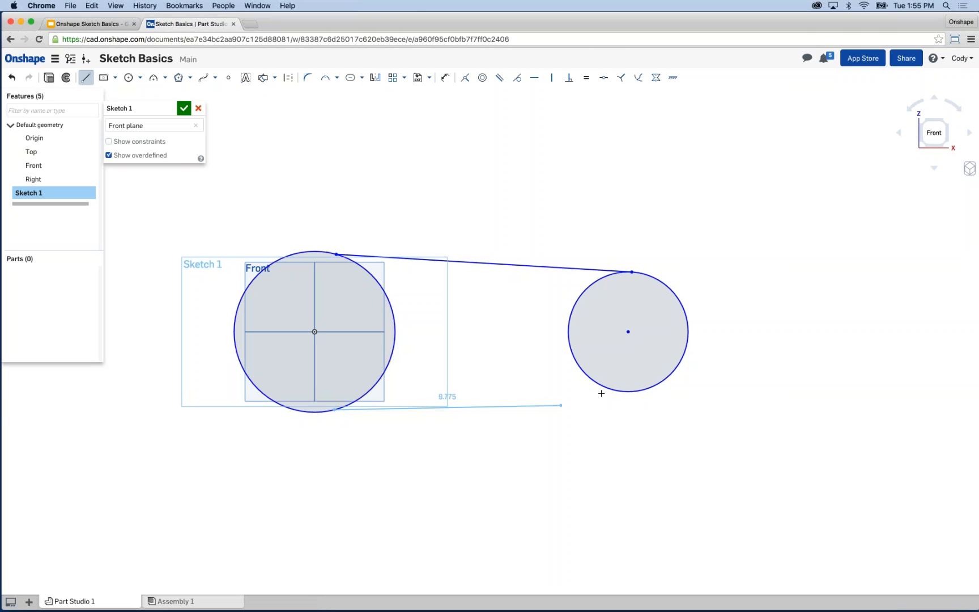
pyautogui.click(631, 392)
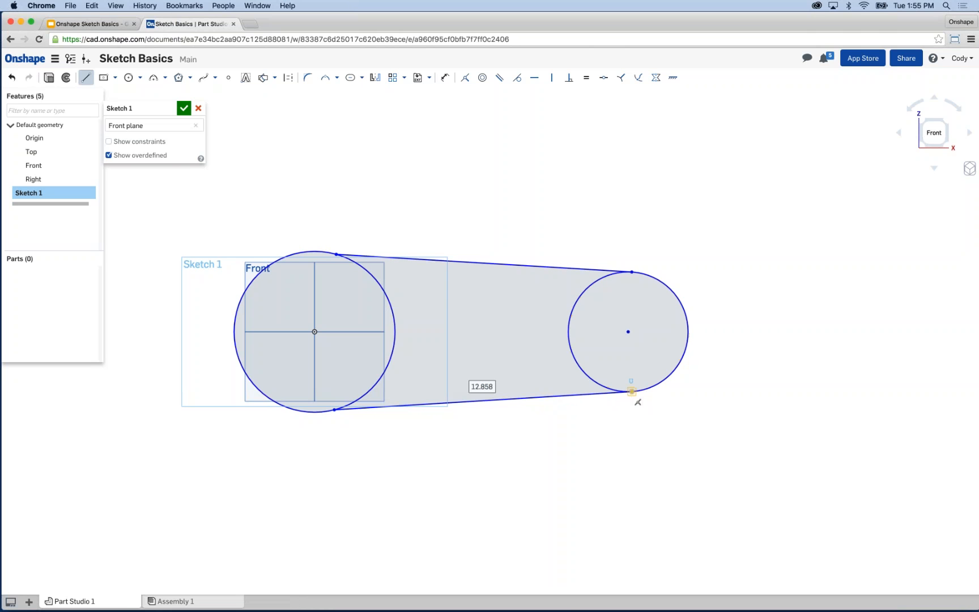
pyautogui.press('Escape')
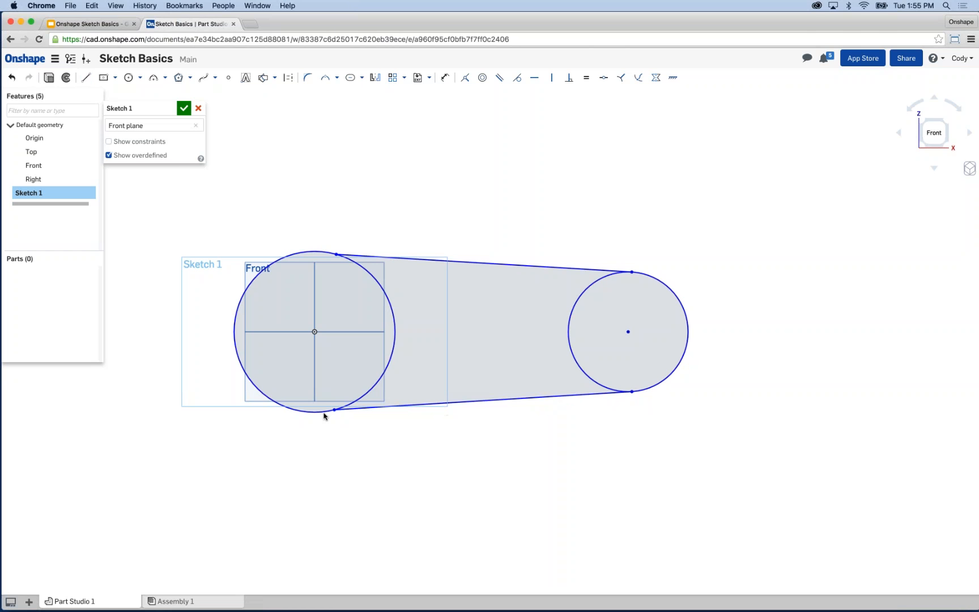
# Set the diameter of the circle at the origin to 7 in and the smaller circle's diameter to 5 in
pyautogui.moveTo(334, 409)
pyautogui.mouseDown()
pyautogui.moveTo(351, 411)
pyautogui.moveTo(383, 391)
pyautogui.moveTo(344, 409)
pyautogui.mouseUp()
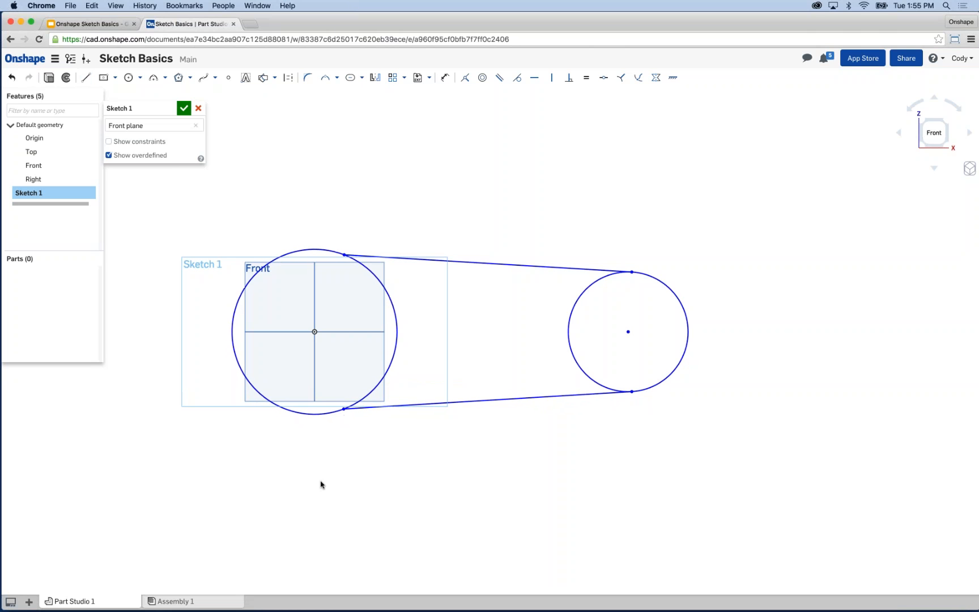
pyautogui.press('d')
pyautogui.click(266, 398)
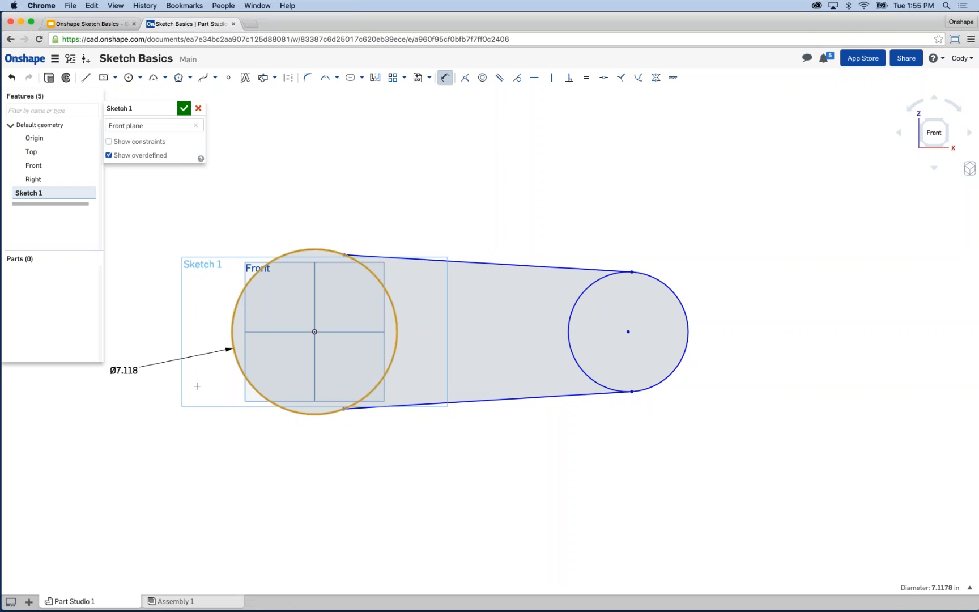
pyautogui.click(197, 386)
pyautogui.write('7')
pyautogui.press('Return')
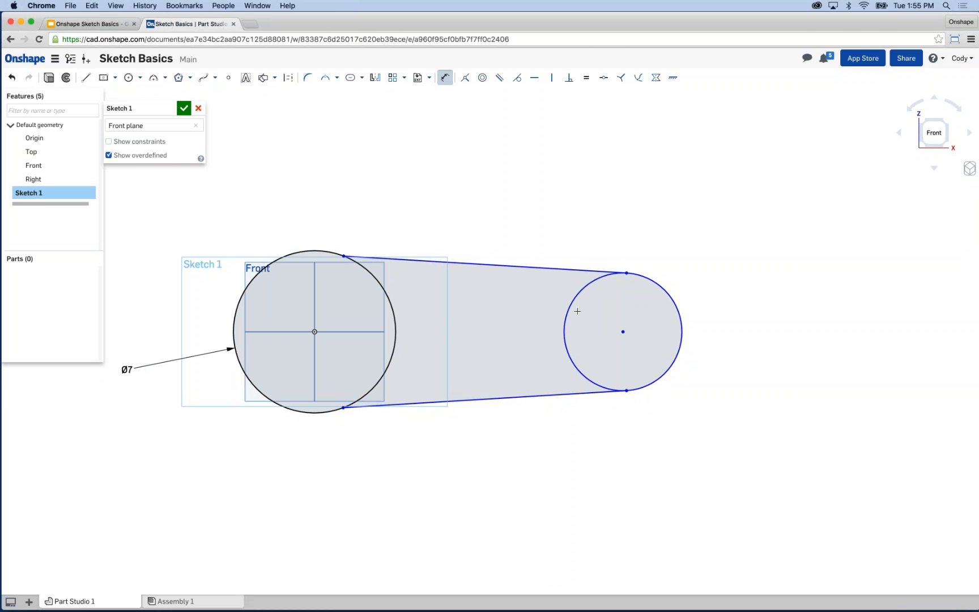
pyautogui.click(679, 302)
pyautogui.click(736, 274)
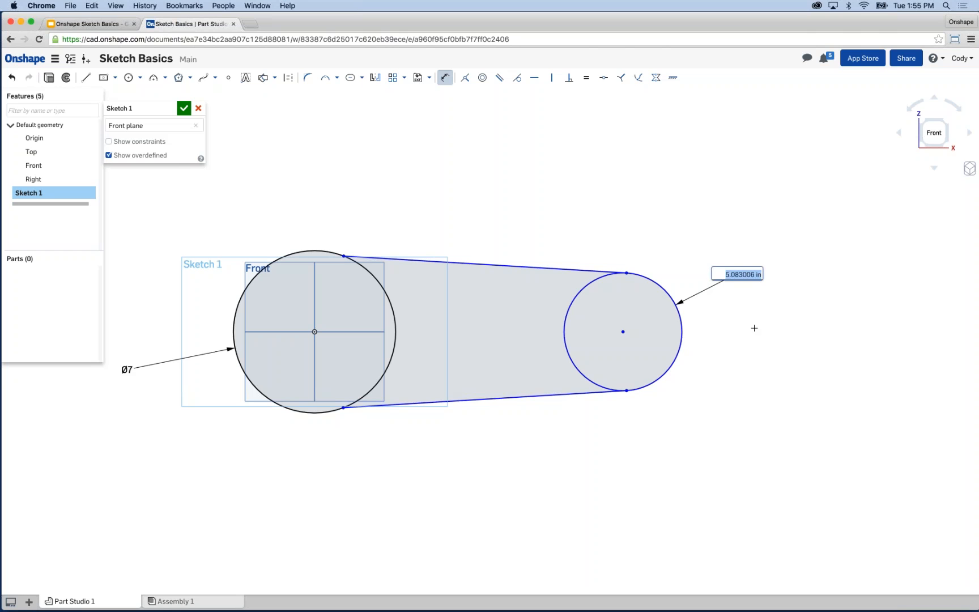
pyautogui.write('5')
pyautogui.press('Return')
# Dimension the horizontal distance between the two circle centers and set it to 12 in
pyautogui.click(624, 332)
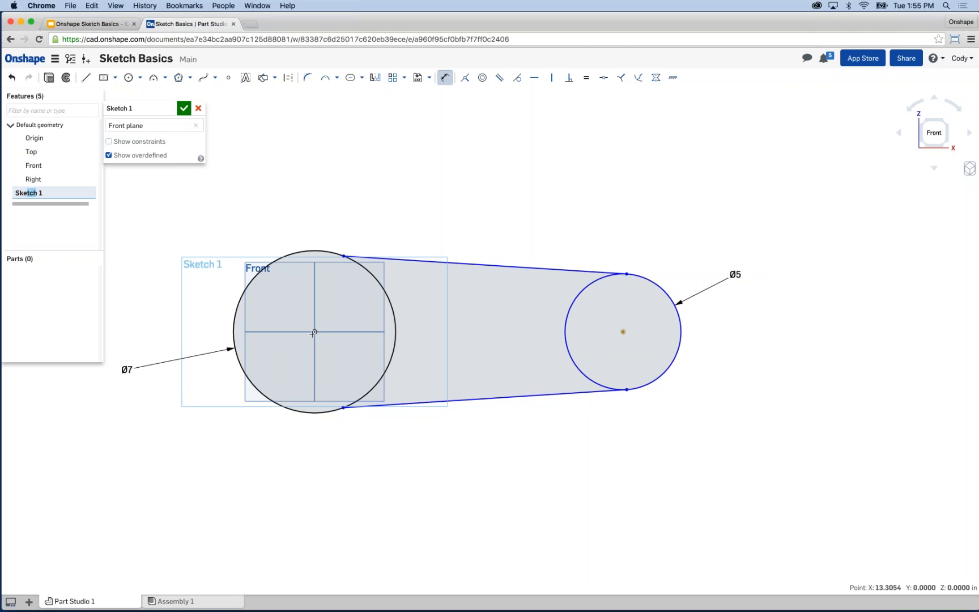
pyautogui.click(314, 331)
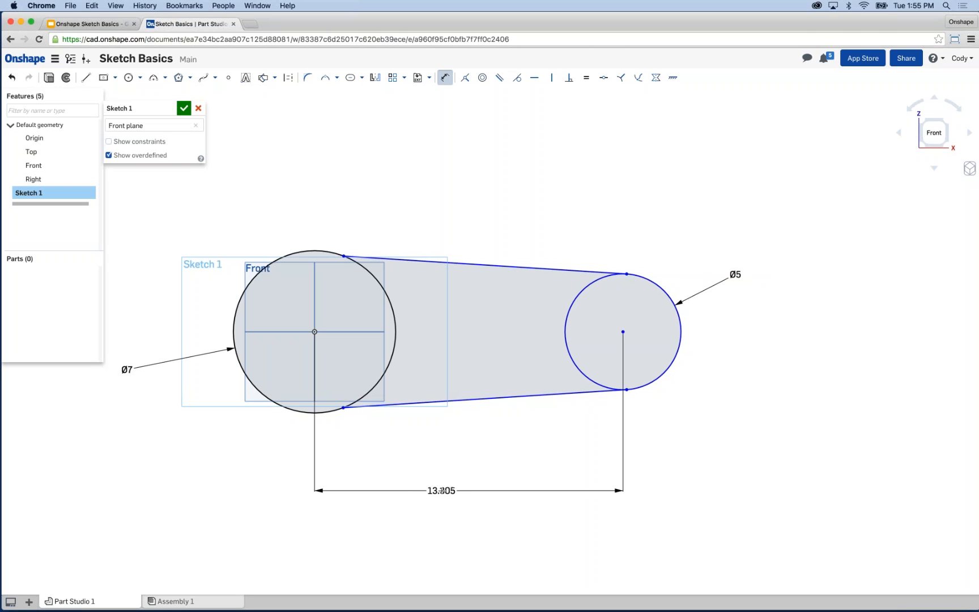
pyautogui.click(441, 490)
pyautogui.write('12')
pyautogui.press('Return')
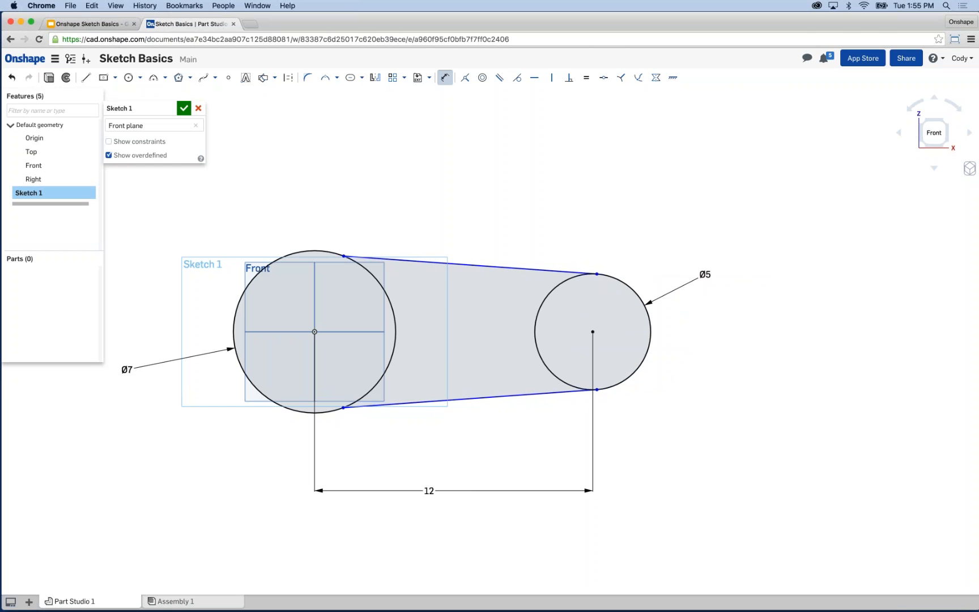
pyautogui.press('Escape')
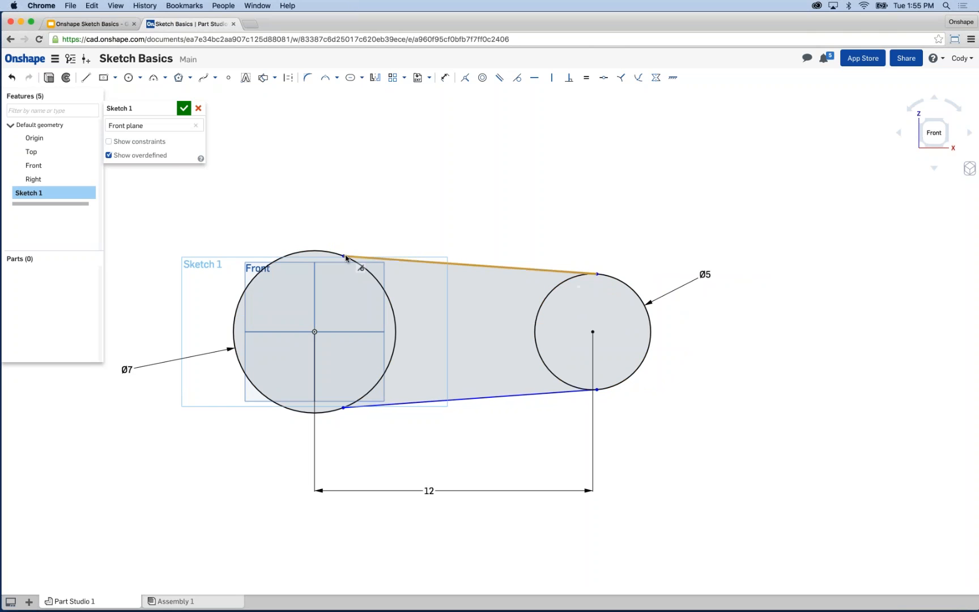
# Move the upper line's free endpoint along the 7 in circle and make that line tangent to the circle
pyautogui.moveTo(343, 256)
pyautogui.mouseDown()
pyautogui.moveTo(375, 280)
pyautogui.moveTo(328, 245)
pyautogui.moveTo(343, 245)
pyautogui.moveTo(387, 290)
pyautogui.moveTo(333, 240)
pyautogui.moveTo(308, 243)
pyautogui.moveTo(395, 283)
pyautogui.moveTo(273, 227)
pyautogui.moveTo(391, 280)
pyautogui.moveTo(380, 258)
pyautogui.moveTo(347, 236)
pyautogui.mouseUp()
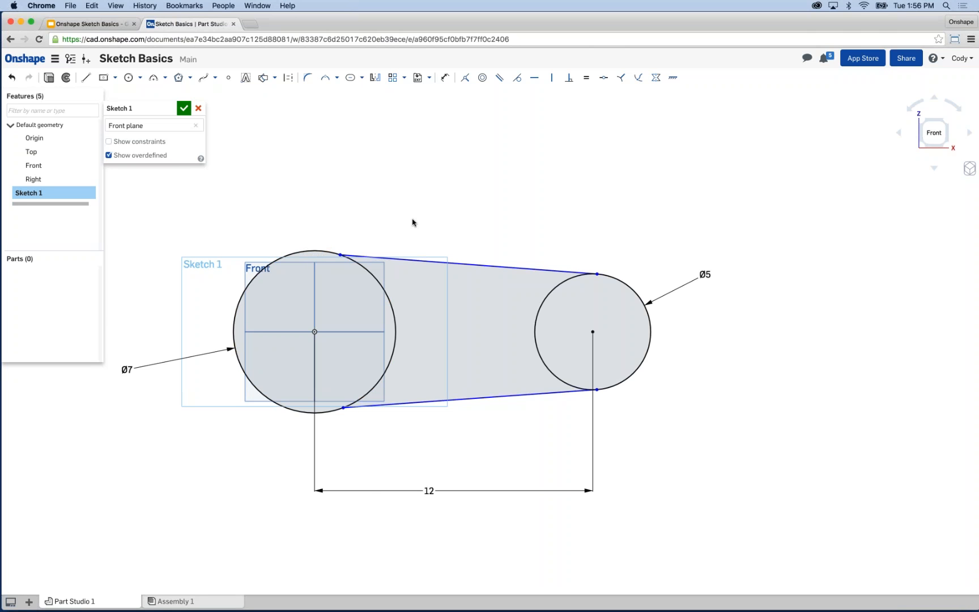
pyautogui.moveTo(463, 211); pyautogui.dragTo(497, 201, button='middle')
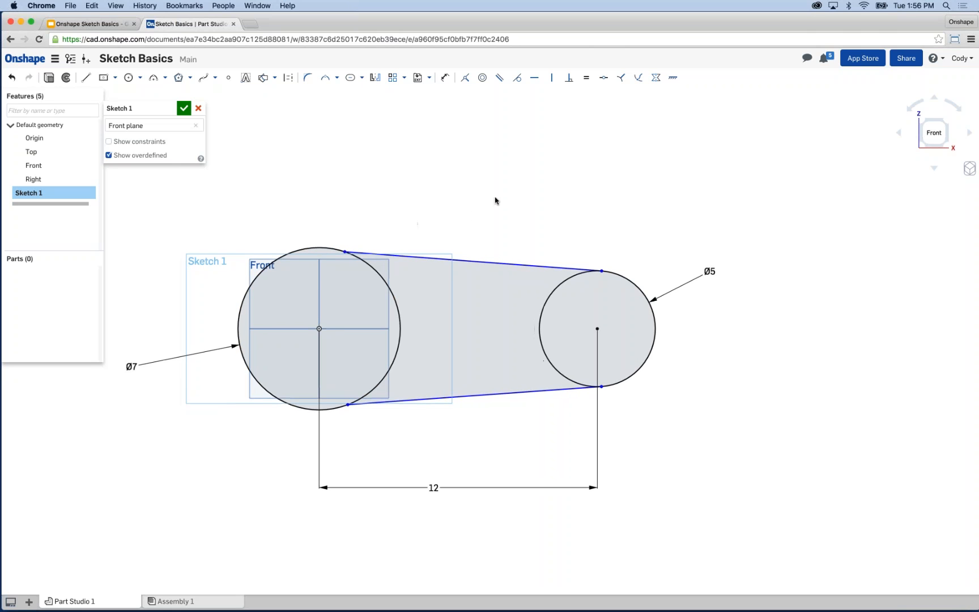
pyautogui.click(414, 248)
pyautogui.click(326, 238)
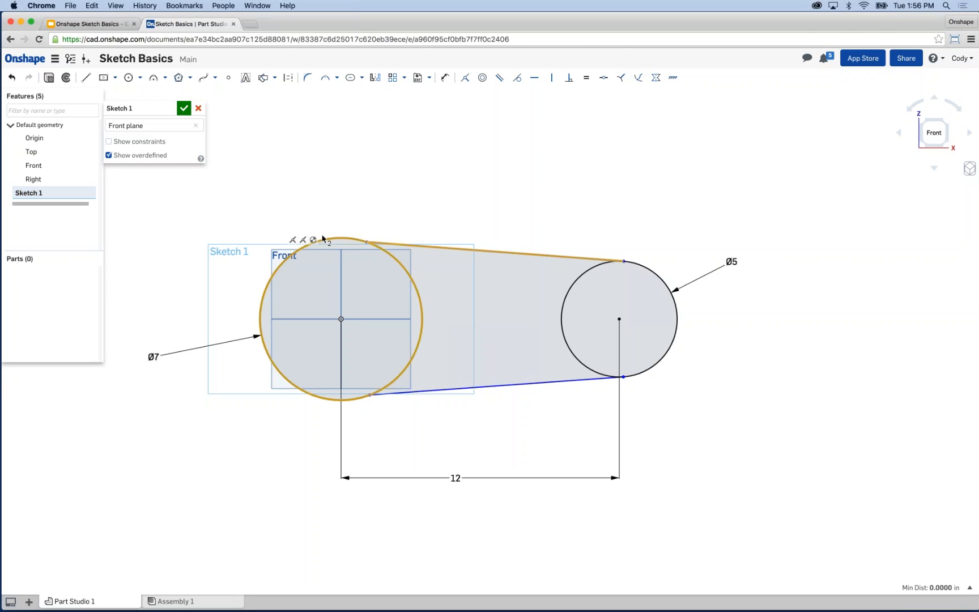
pyautogui.click(517, 81)
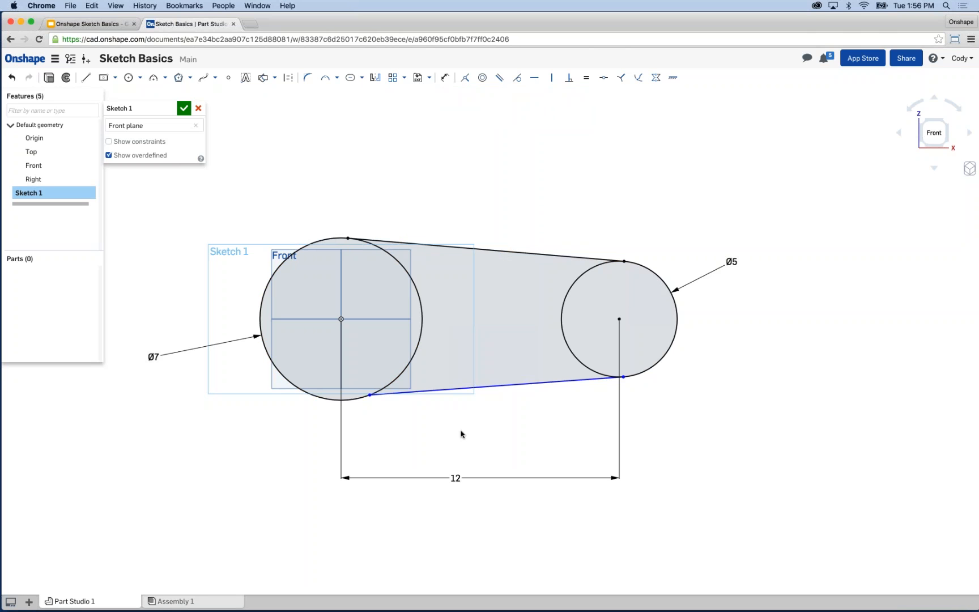
# Add a tangent constraint between the lower connecting line and the 7 in circle
pyautogui.click(393, 396)
pyautogui.click(390, 388)
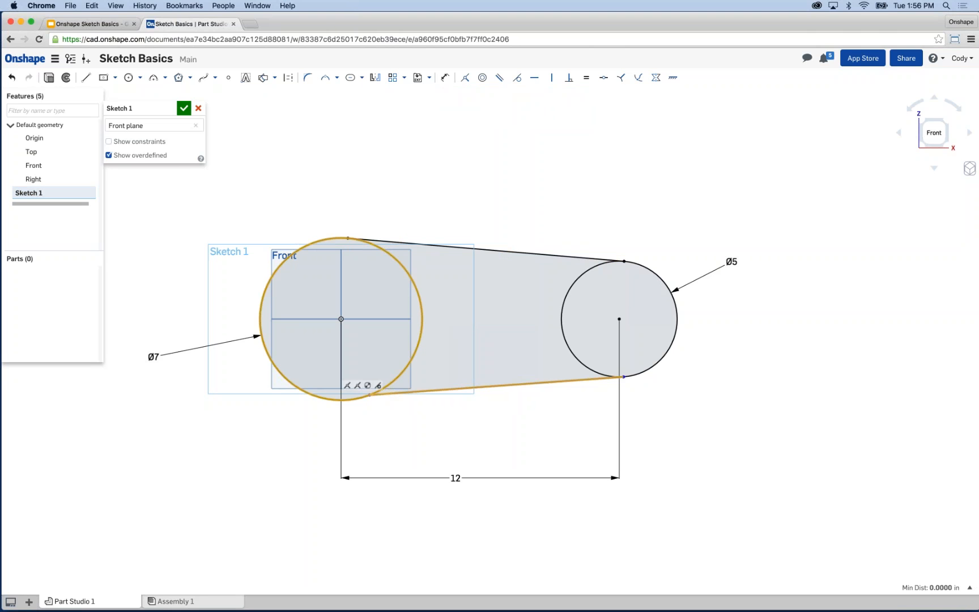
pyautogui.click(518, 78)
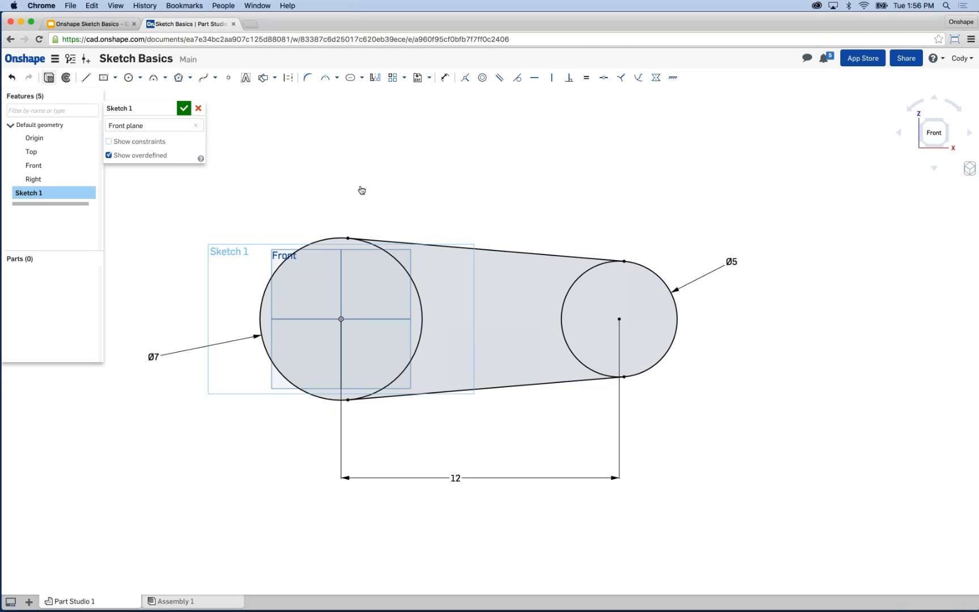
# Extrude the entire two-circle sketch profile as a new solid with a blind depth of 1 in
pyautogui.hotkey('shift', 'e')
pyautogui.moveTo(342, 232); pyautogui.dragTo(318, 124, button='right')
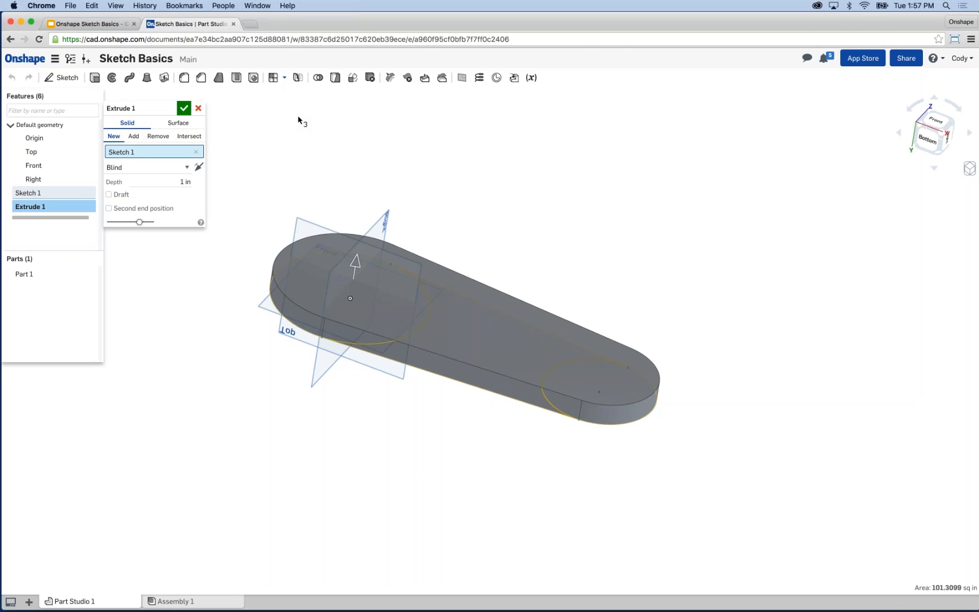
# Switch to the Onshape Sketch Basics presentation in Google Slides and present the closing "Get Onshaping!" slide full screen
pyautogui.click(88, 24)
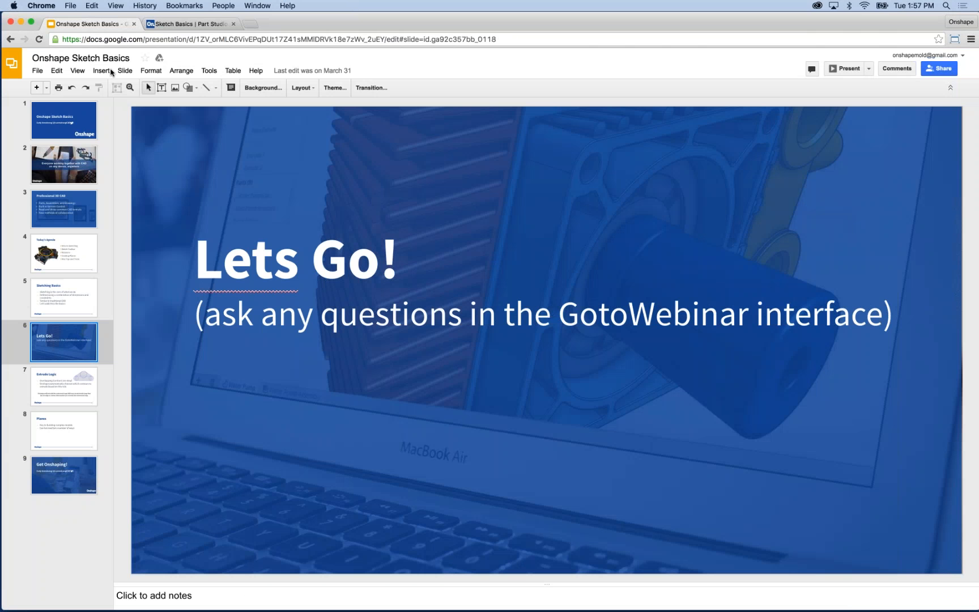
pyautogui.click(85, 423)
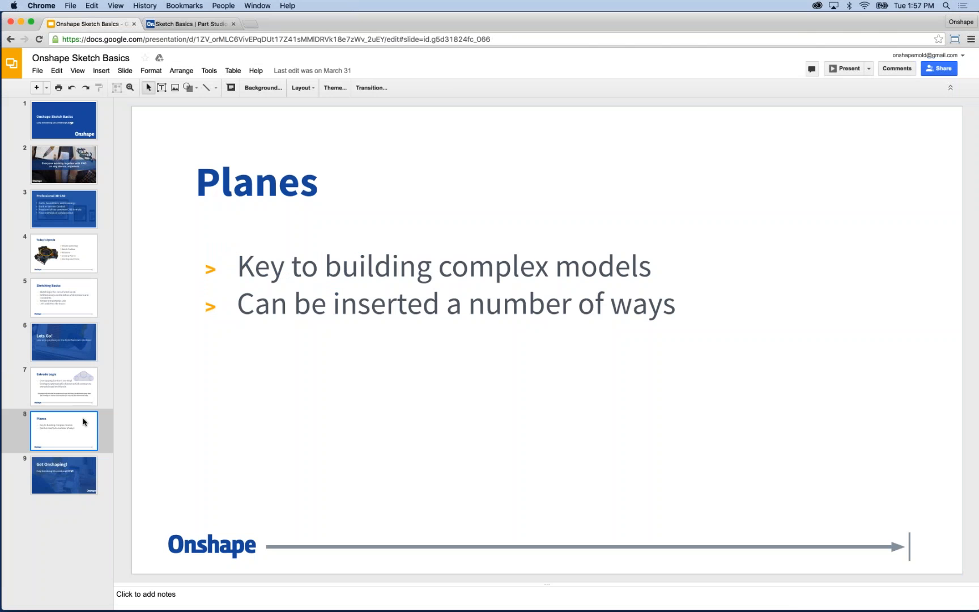
pyautogui.click(79, 465)
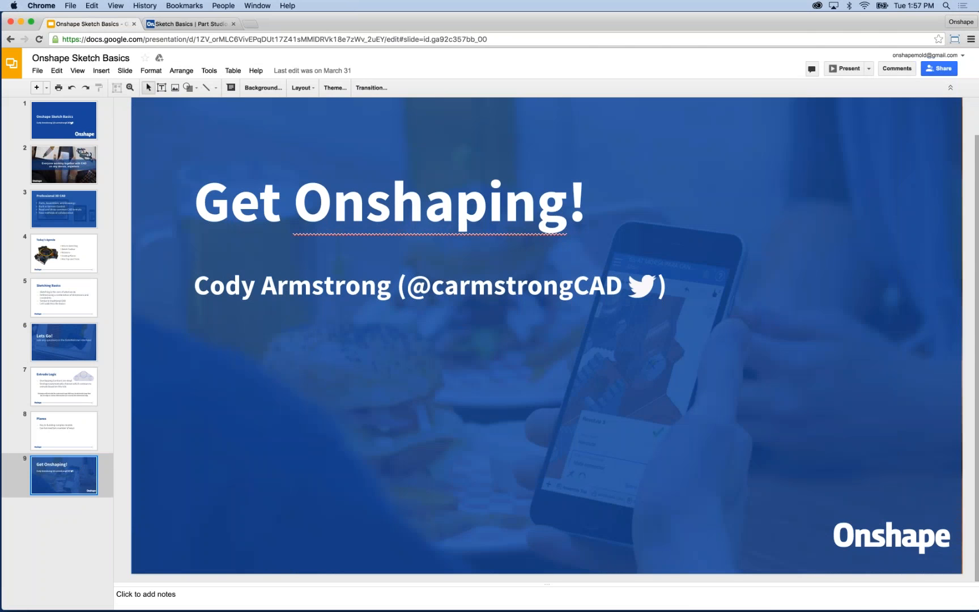
pyautogui.click(842, 73)
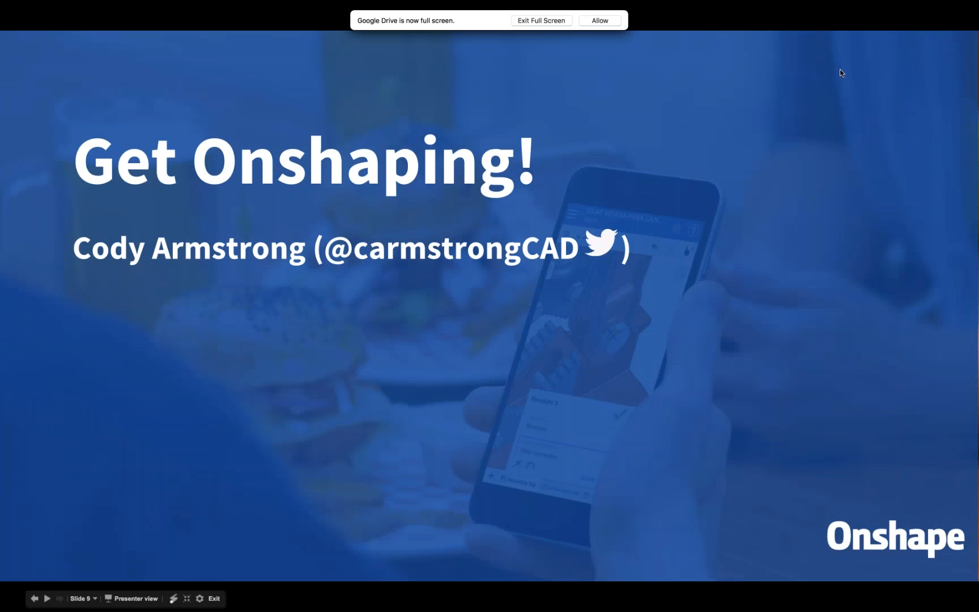